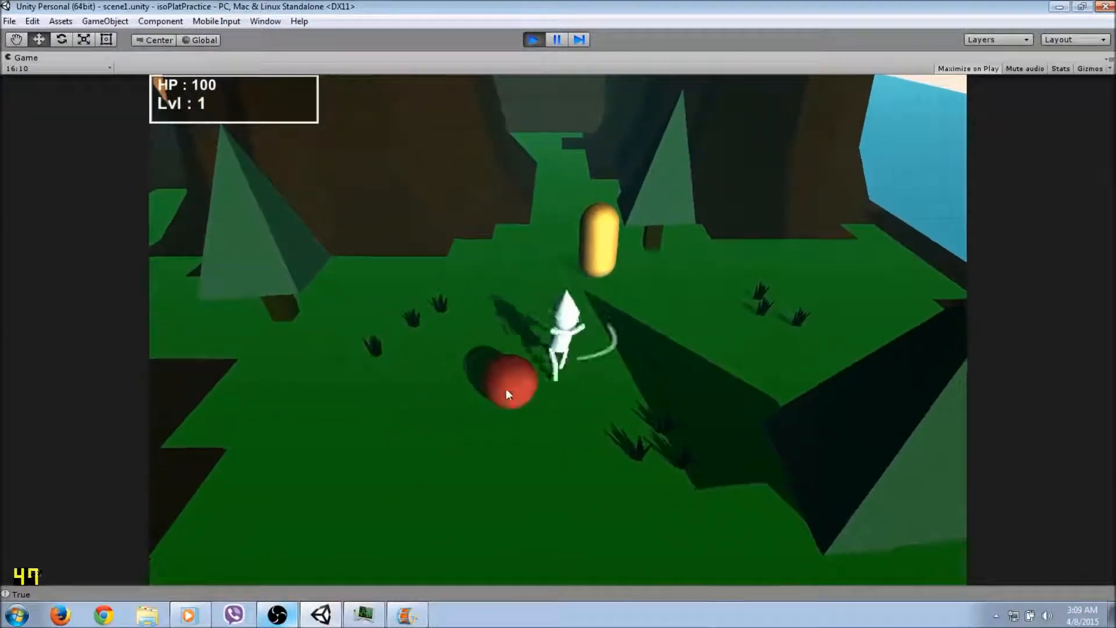
Play-test the combat by slashing at the red sphere enemy while moving the character around it.
click(504, 392)
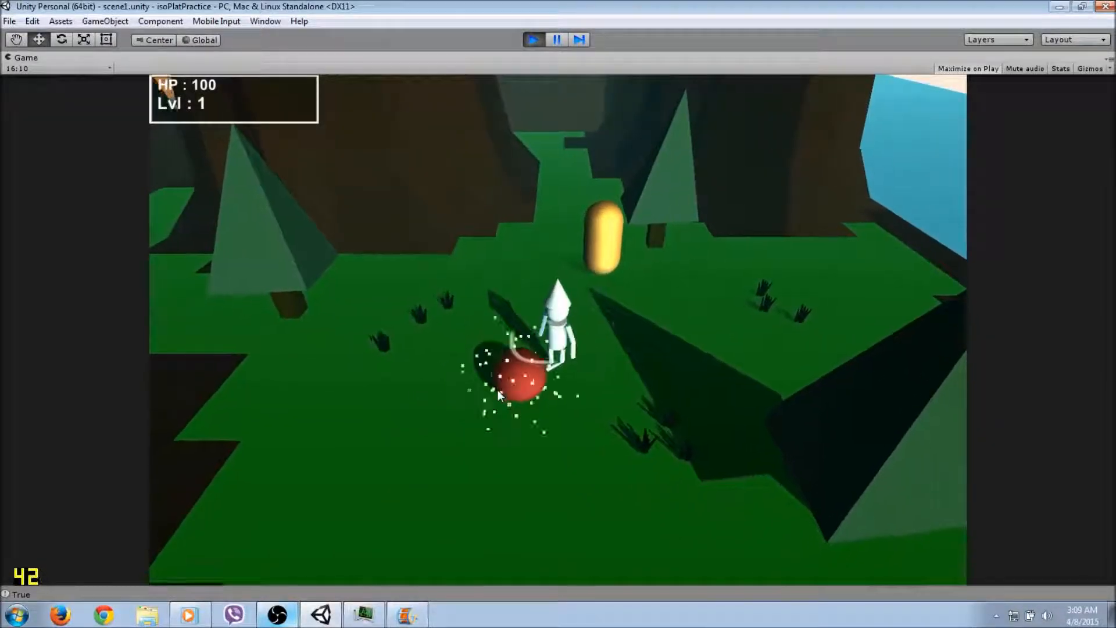
key(s)
key(d)
click(502, 396)
click(494, 395)
key(w)
key(d)
key(s)
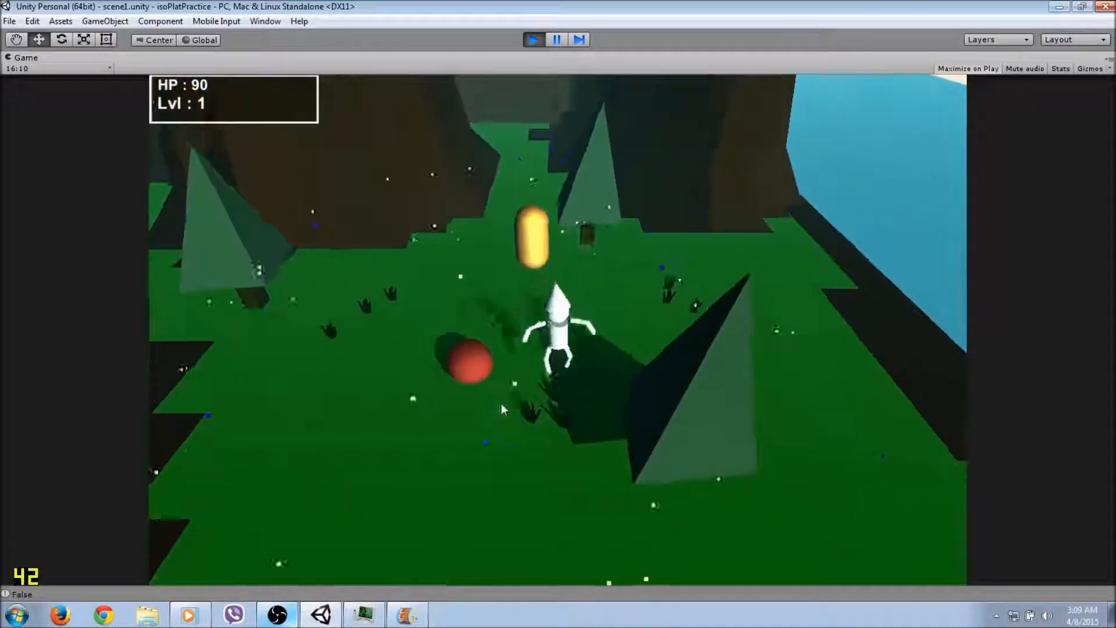
key(a)
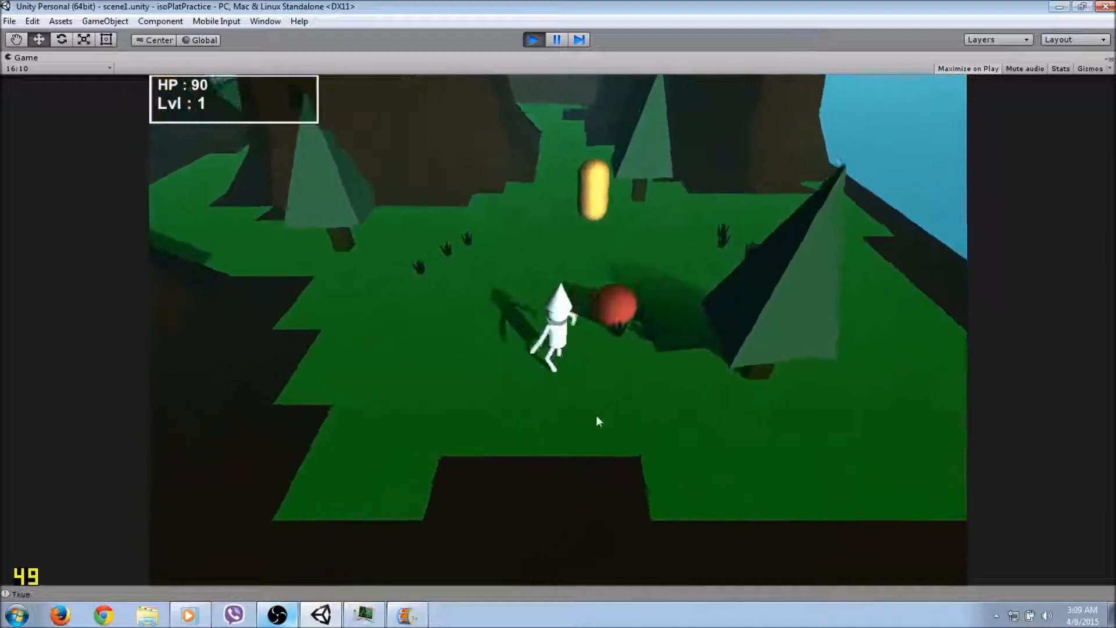
click(655, 375)
click(645, 373)
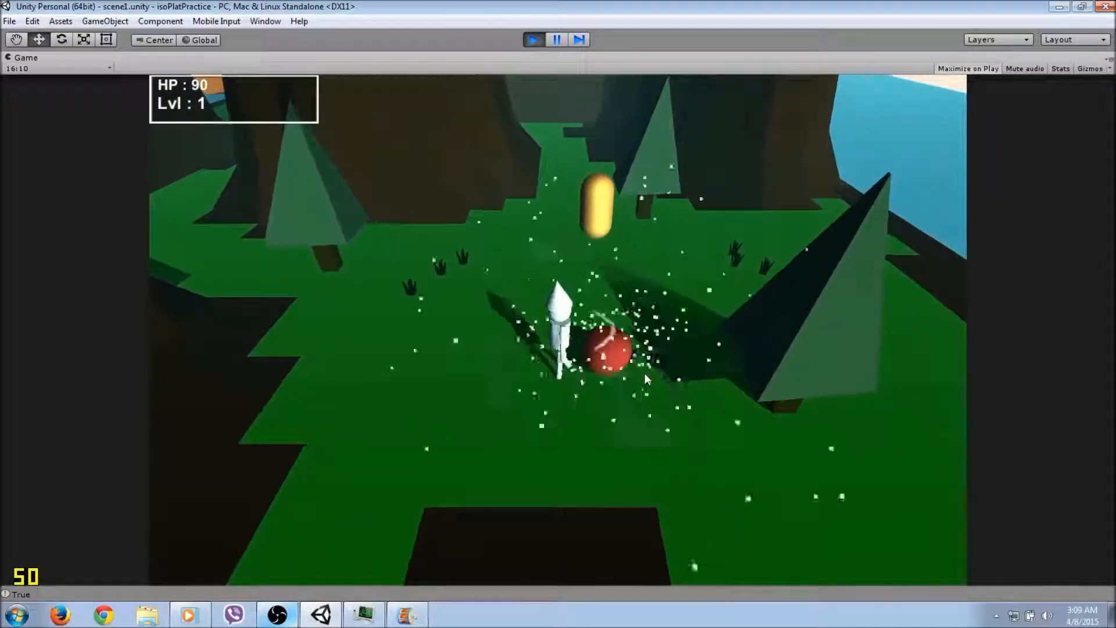
Test jumping and attacking together against the red sphere enemy until it is destroyed.
key(a)
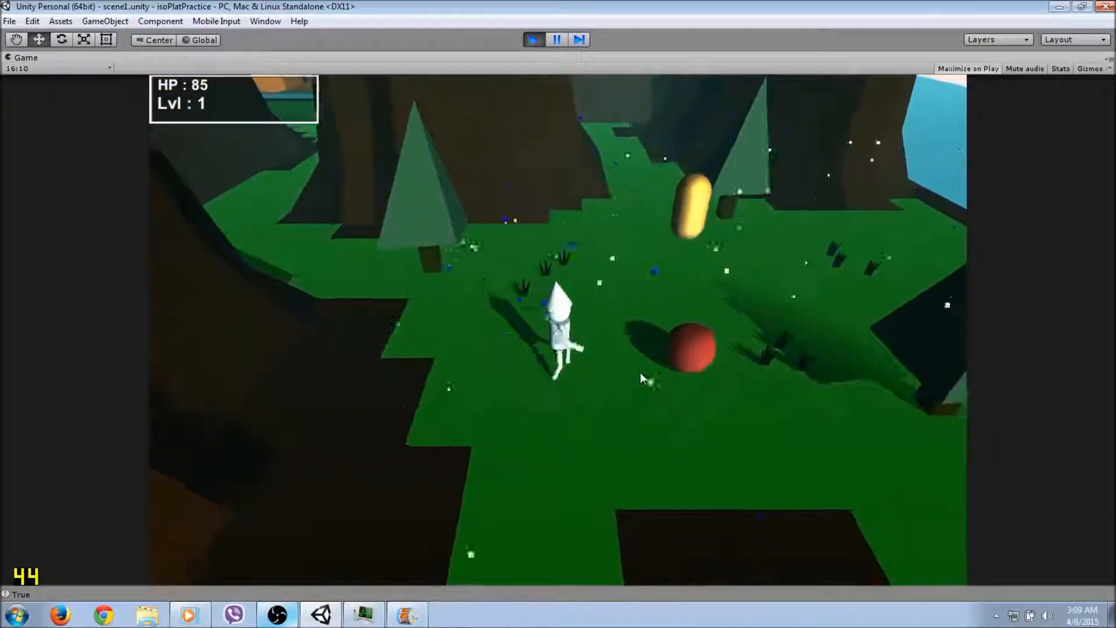
key(d)
click(637, 372)
key(space)
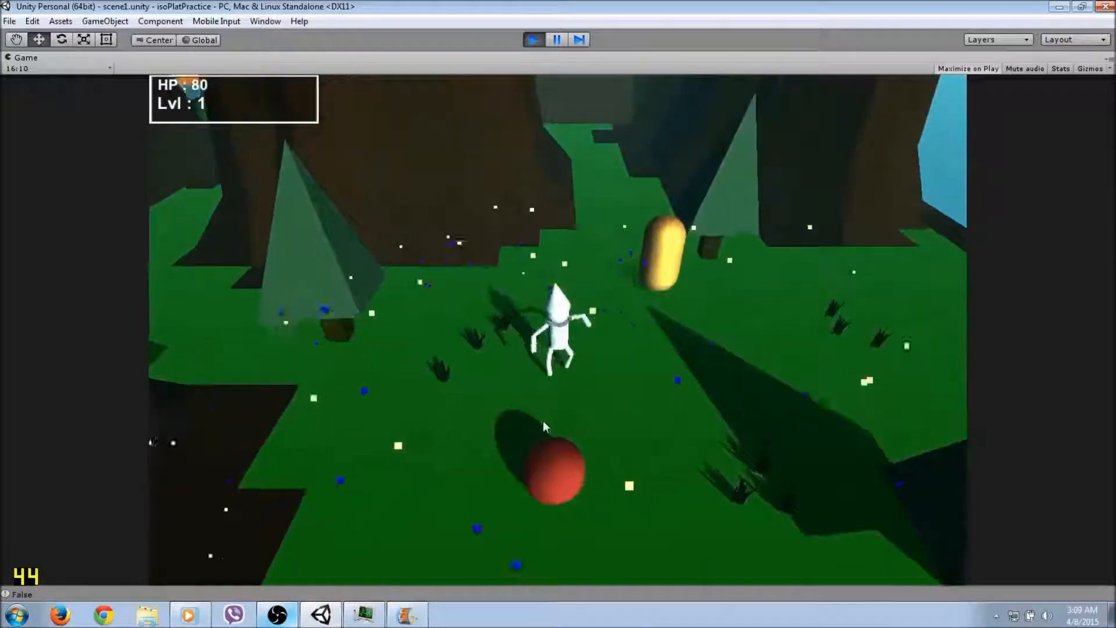
click(546, 418)
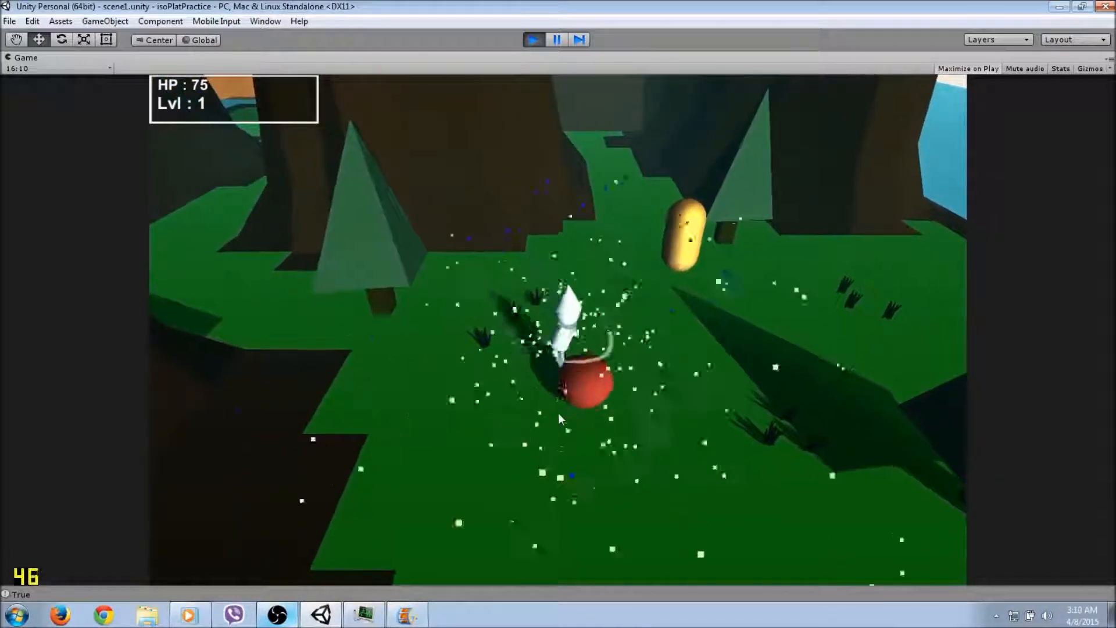
click(562, 414)
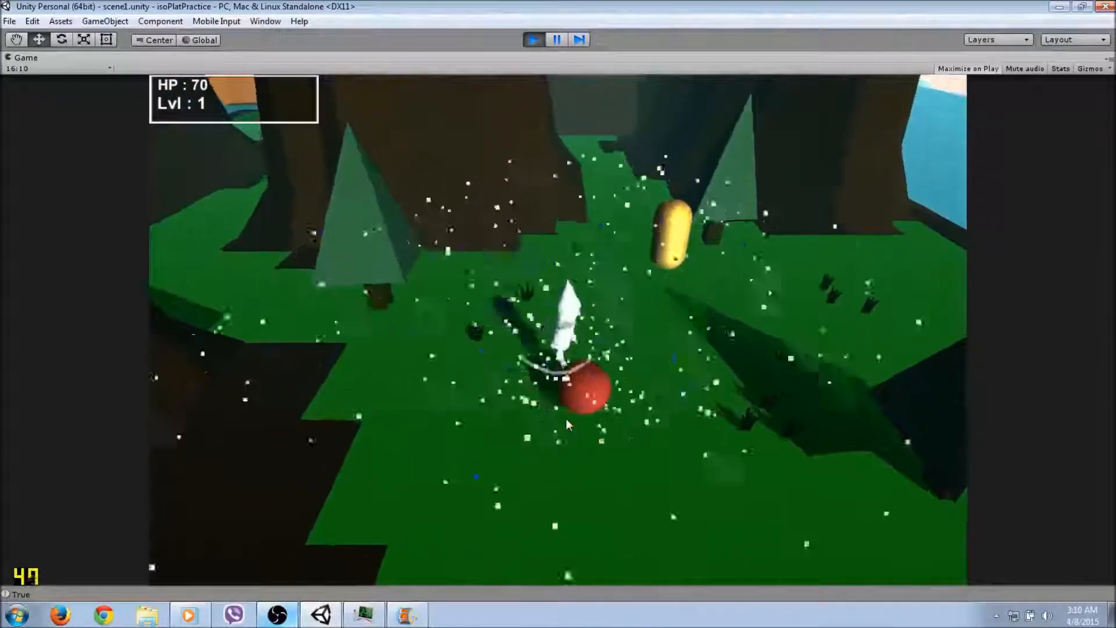
key(d)
key(space)
key(a)
click(564, 421)
key(w)
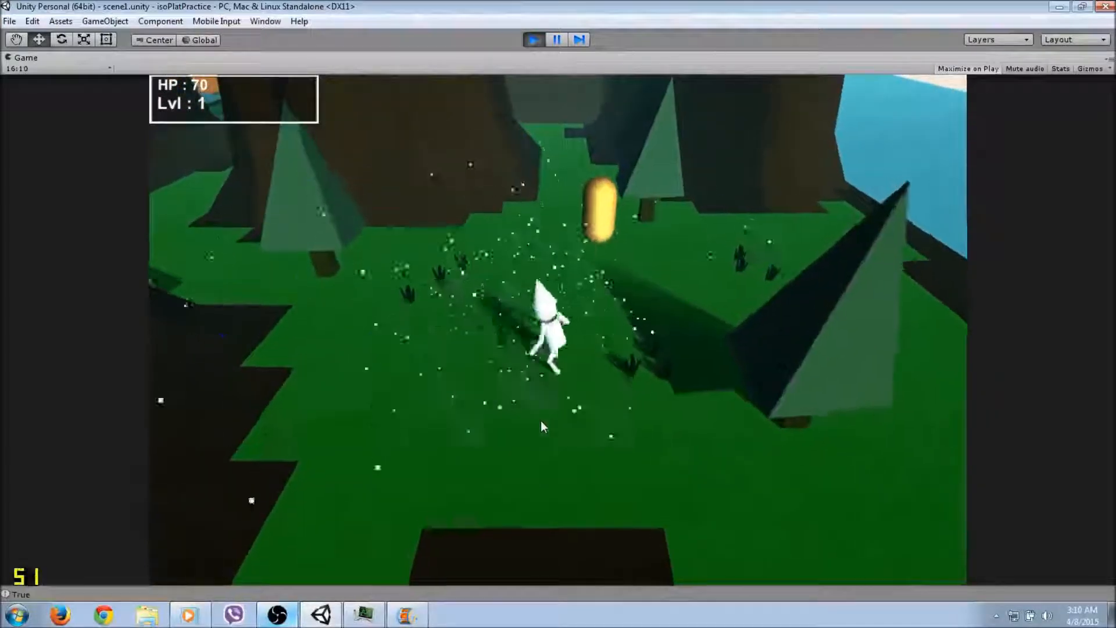
Run the character through the dark canyon passage and jump onto the moving platform beyond it.
key(a)
key(space)
key(a)
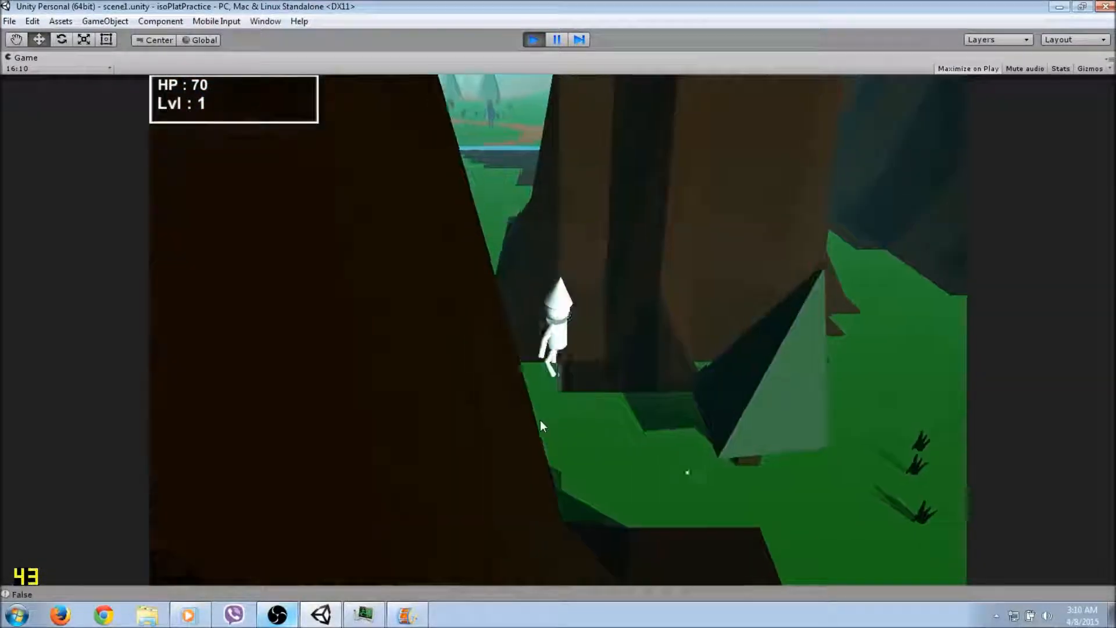
key(w)
key(w)
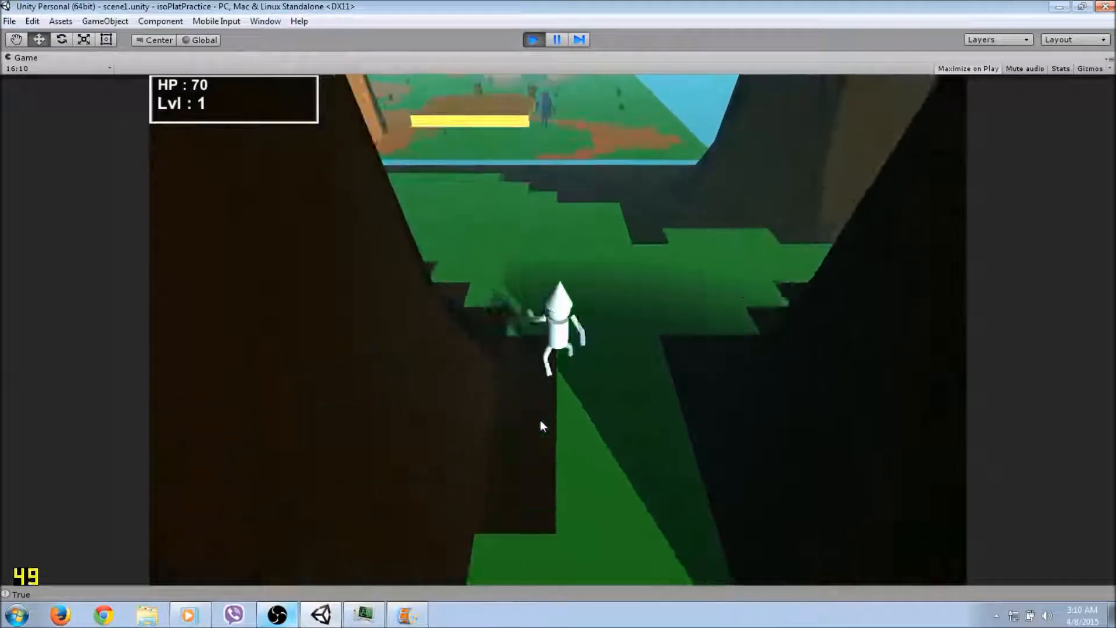
key(a)
key(space)
key(w)
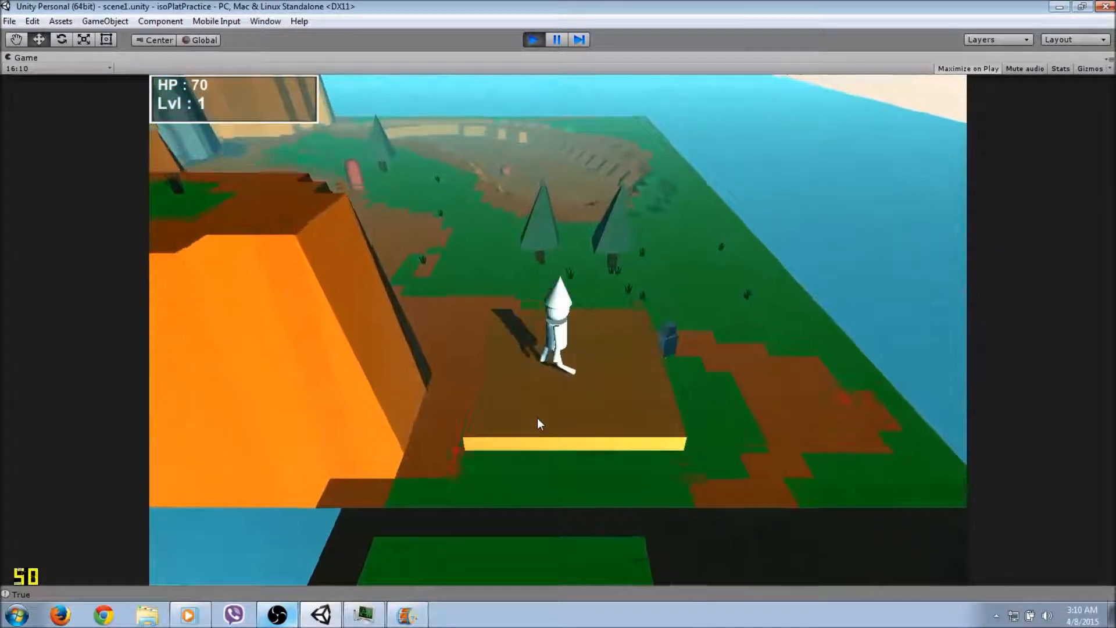
Jump from the platform across the orange ledges and down towards the red capsule enemy.
key(a)
key(space)
key(a)
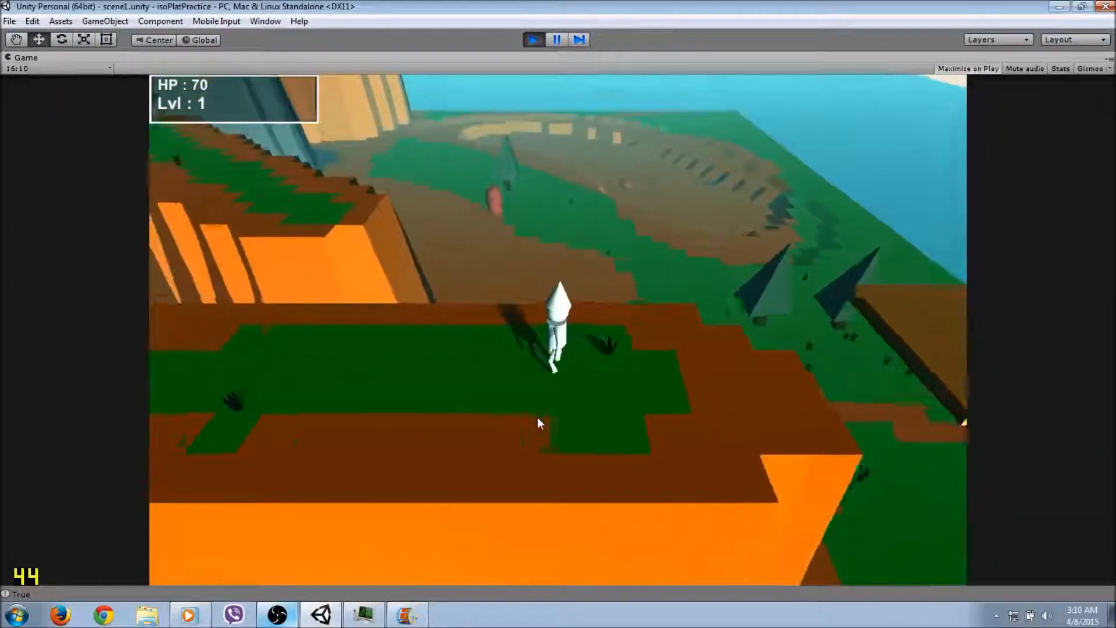
key(w)
key(space)
key(w)
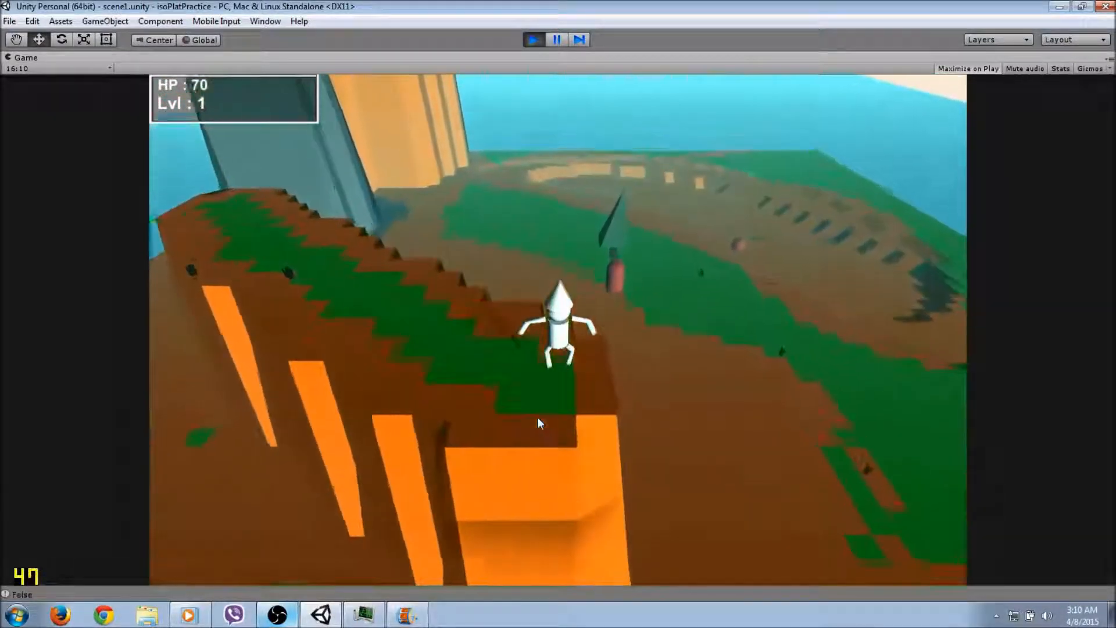
key(w)
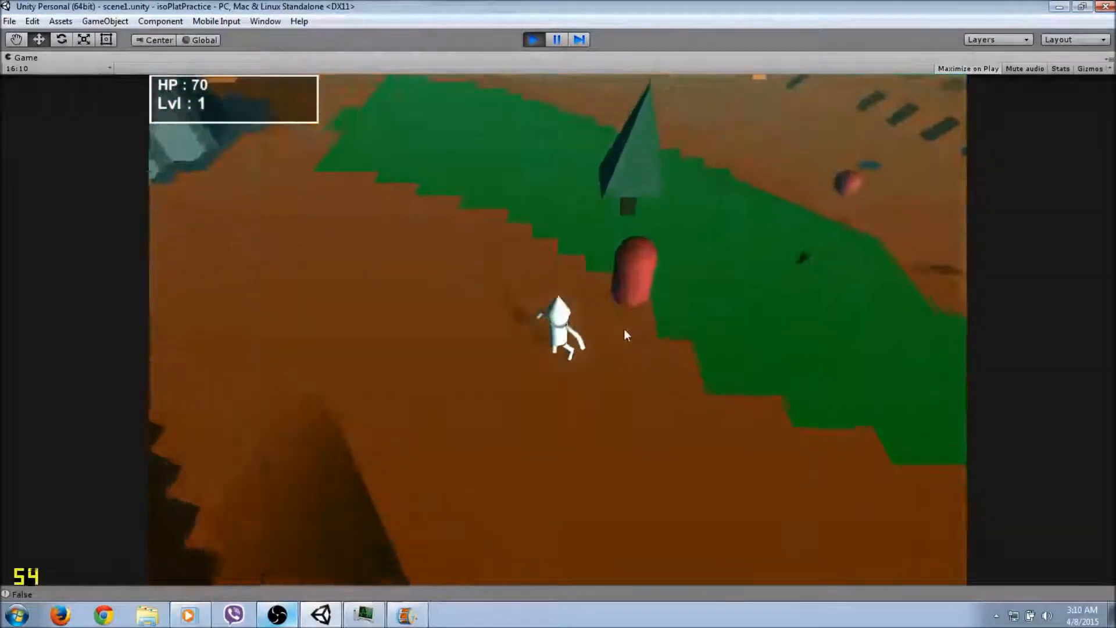
Test the attack on the red capsule enemy while moving the character around it.
key(d)
click(601, 316)
click(584, 312)
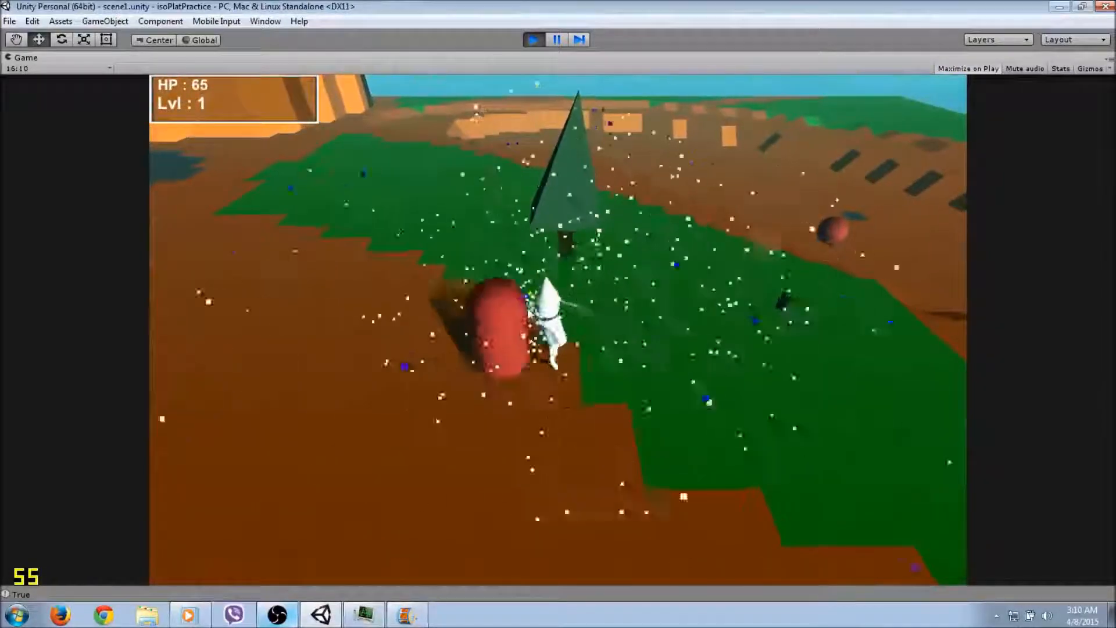
click(473, 340)
key(s)
key(d)
key(s)
click(479, 358)
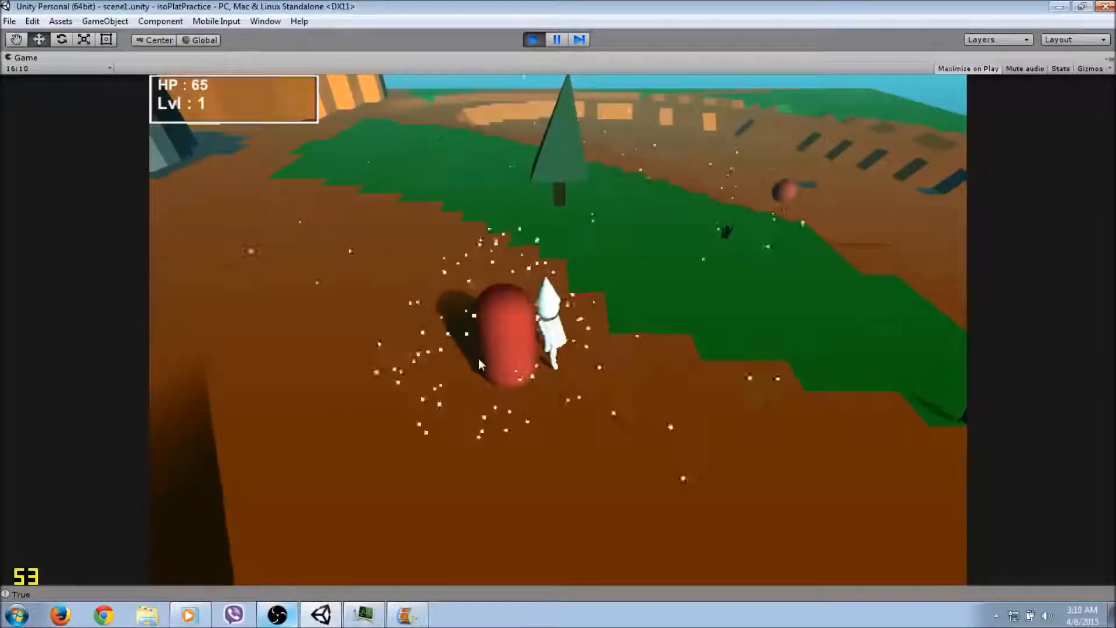
click(523, 325)
key(d)
key(w)
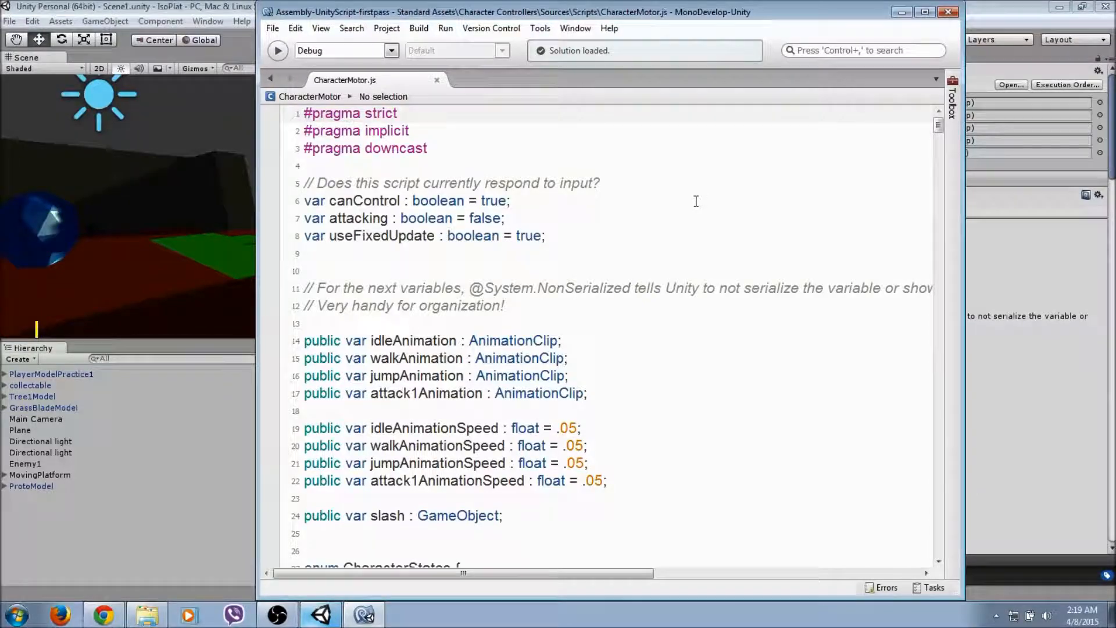
Start a new function named OnTriggerEnter below the OnControllerColliderHit function in CharacterMotor.js.
drag(935, 123, 963, 483)
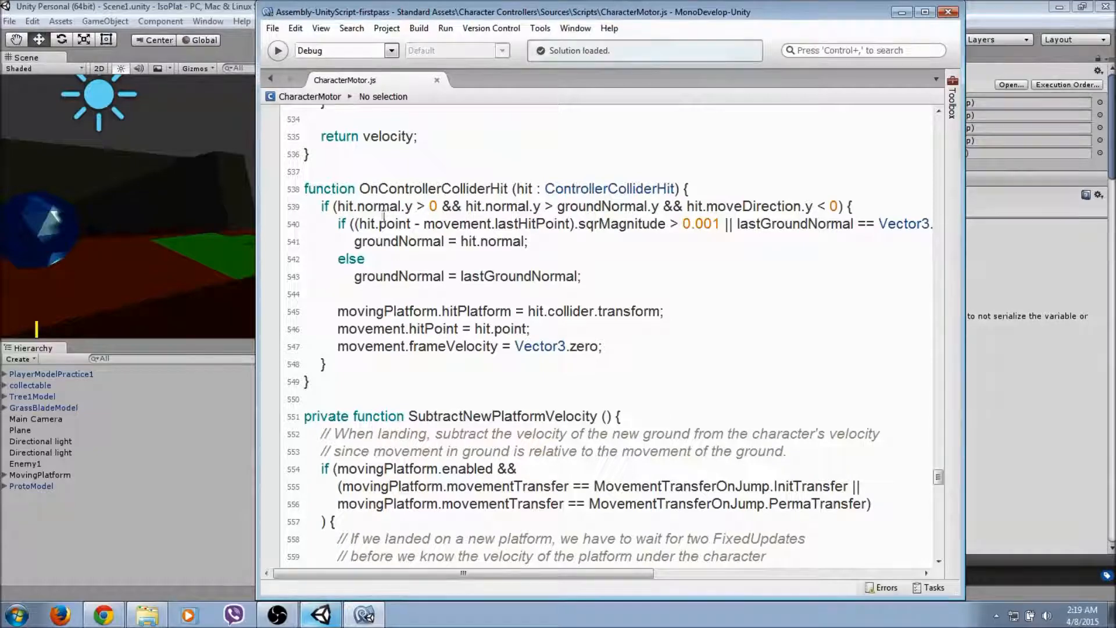
click(342, 382)
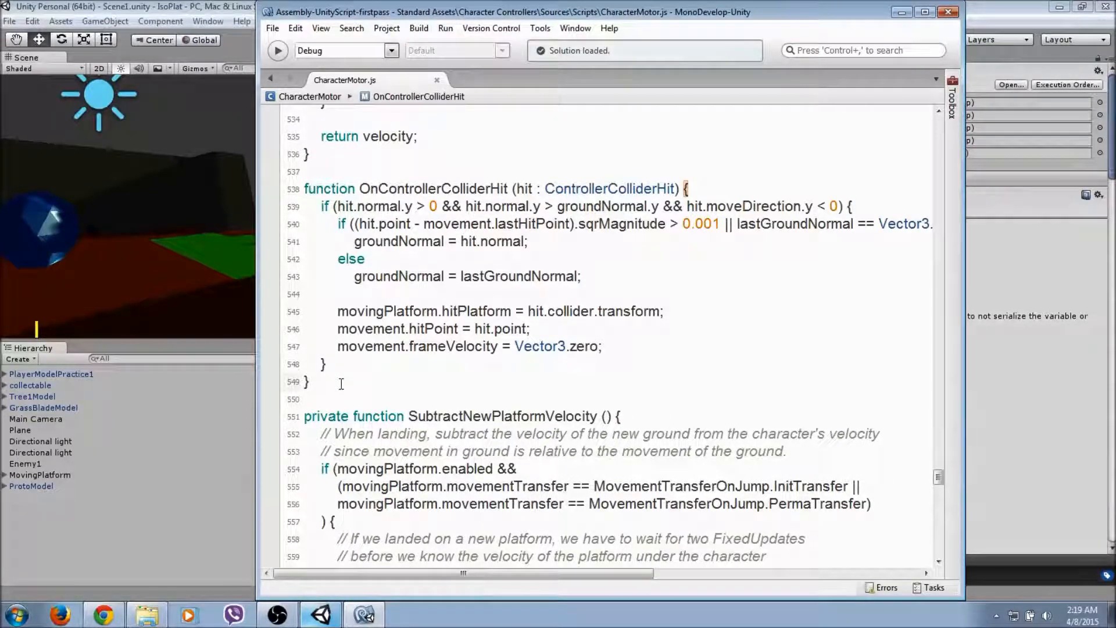
key(Return)
key(Return)
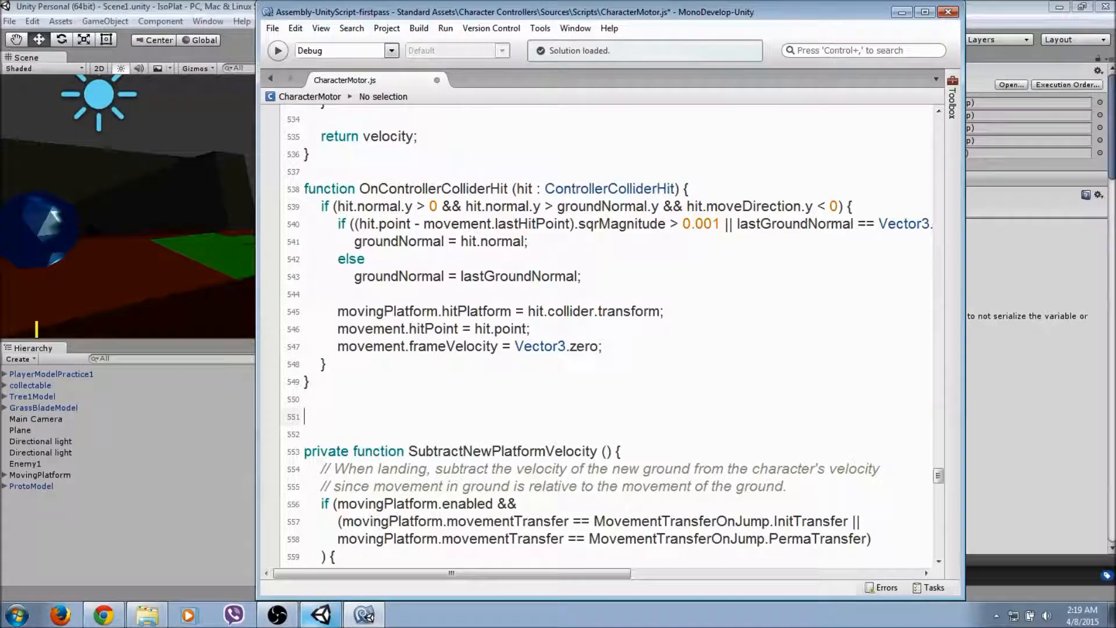
text(Function)
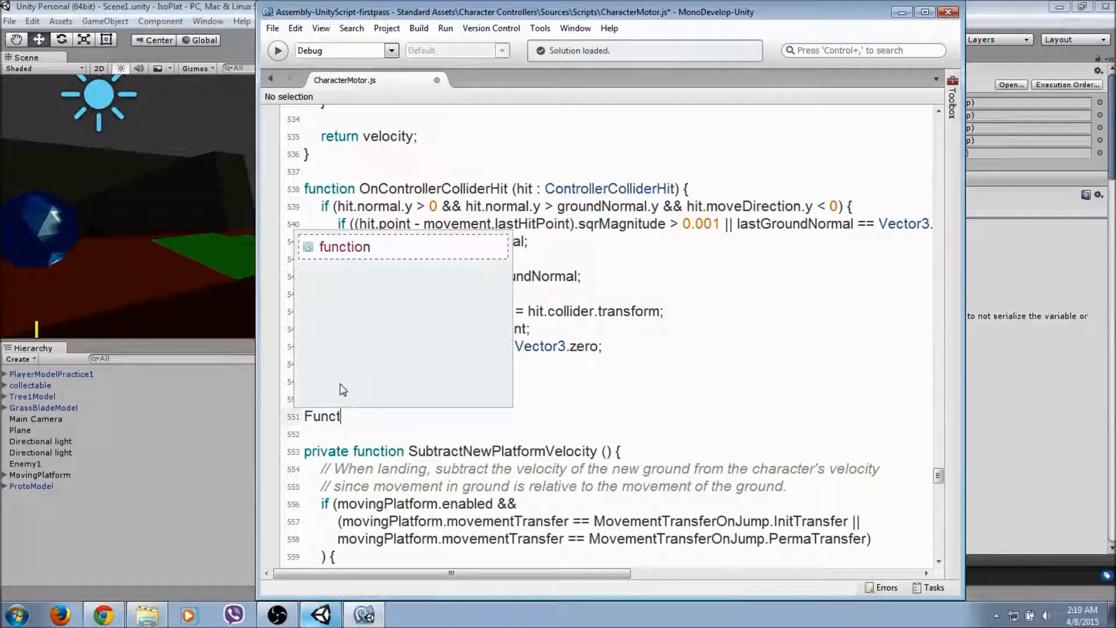
key(BackSpace)
key(BackSpace)
key(BackSpace)
key(BackSpace)
key(BackSpace)
text(function On)
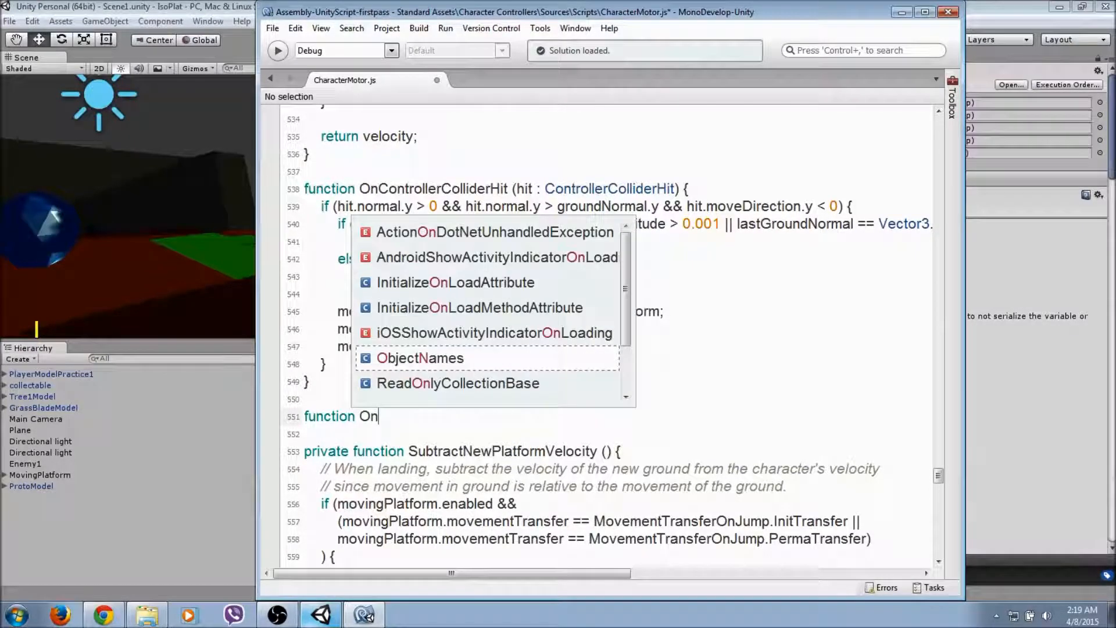
text(TriggerEnter()
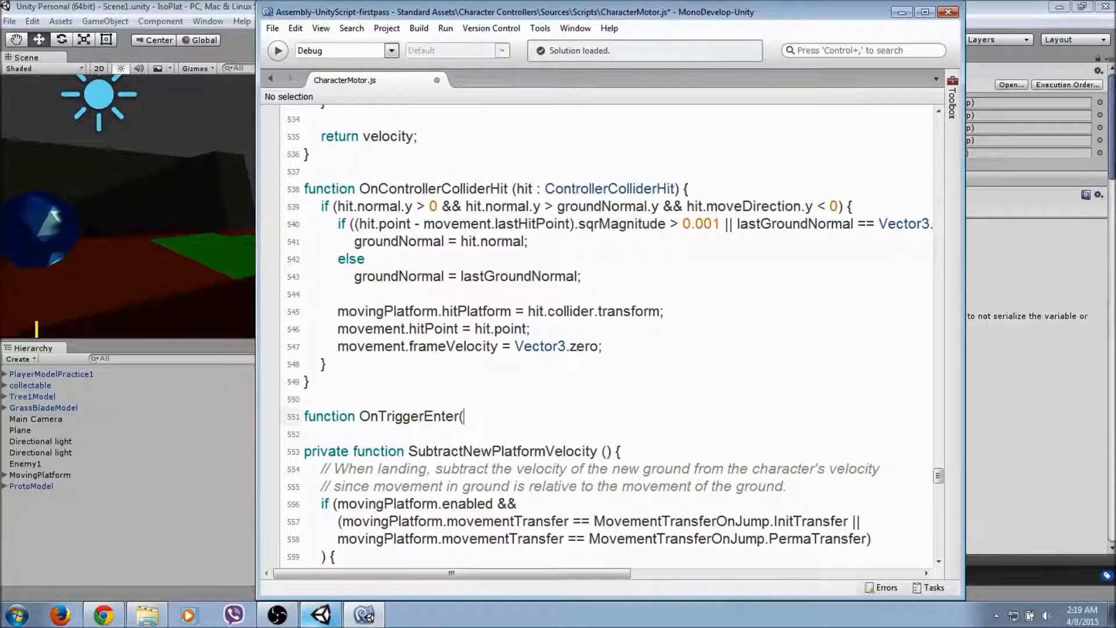
Give OnTriggerEnter the parameter "other : Collider" and add an empty body enclosed in braces.
text(o)
key(BackSpace)
text(other )
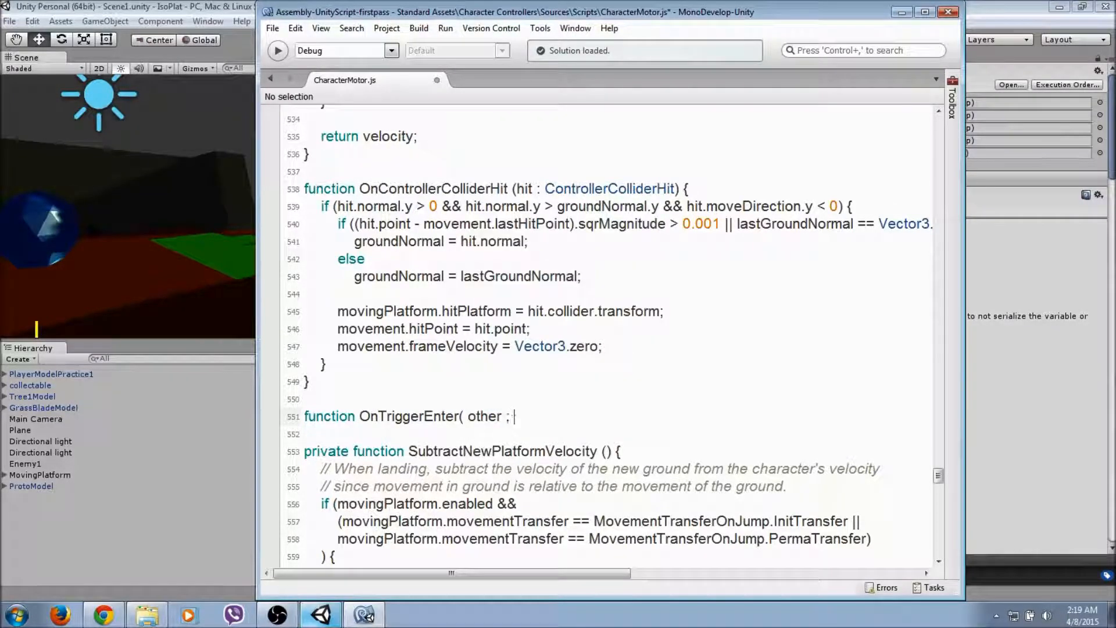
text(: Col)
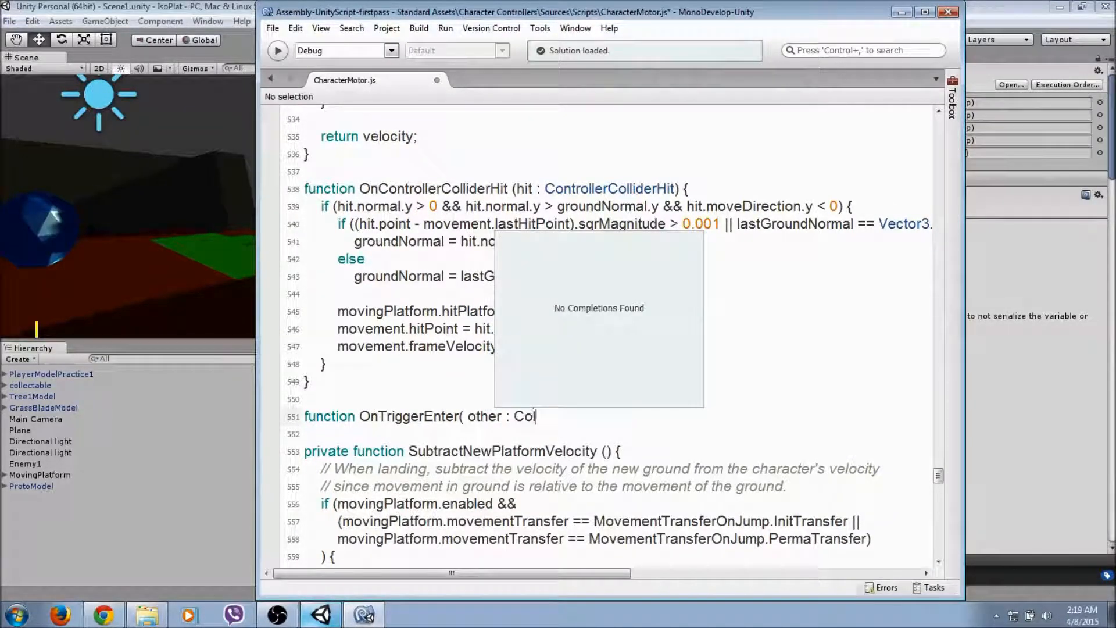
text(lider)
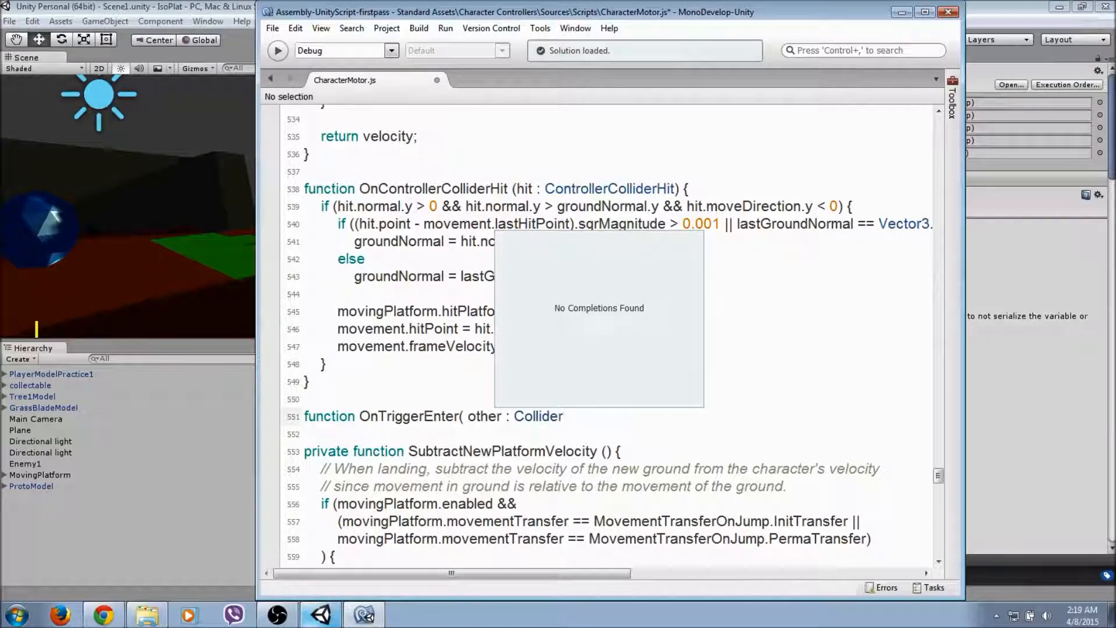
text(()
key(BackSpace)
text({)
key(Return)
key(Return)
key(Return)
text(})
key(Up)
key(Down)
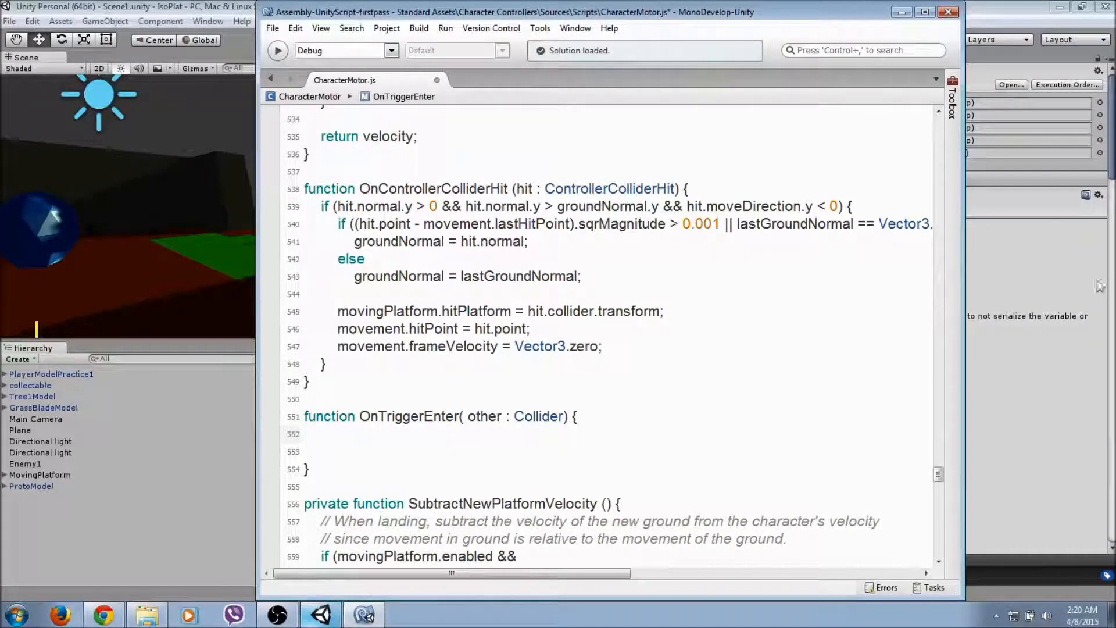
Switch to Unity and create a new tag named collectable, starting from the collectable object's tag setting.
click(1029, 279)
click(18, 376)
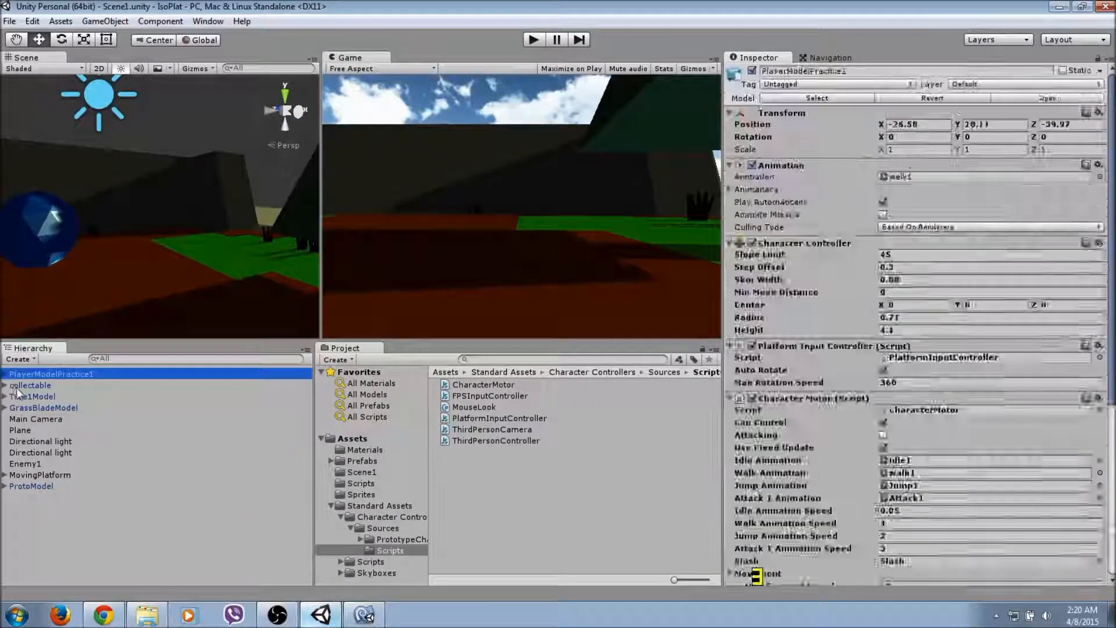
click(23, 385)
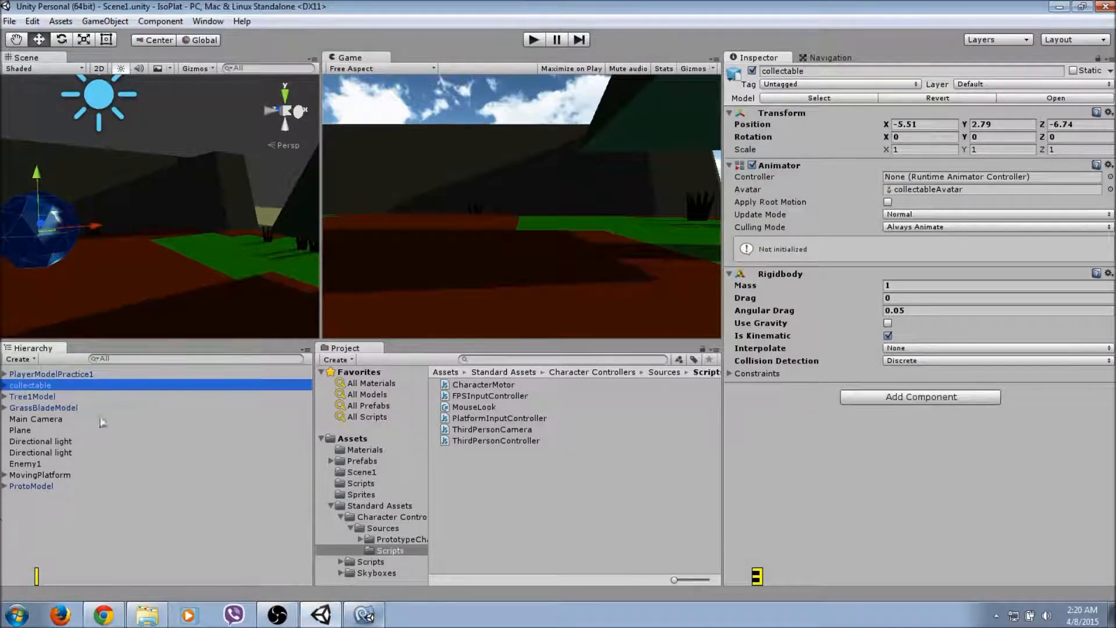
click(906, 84)
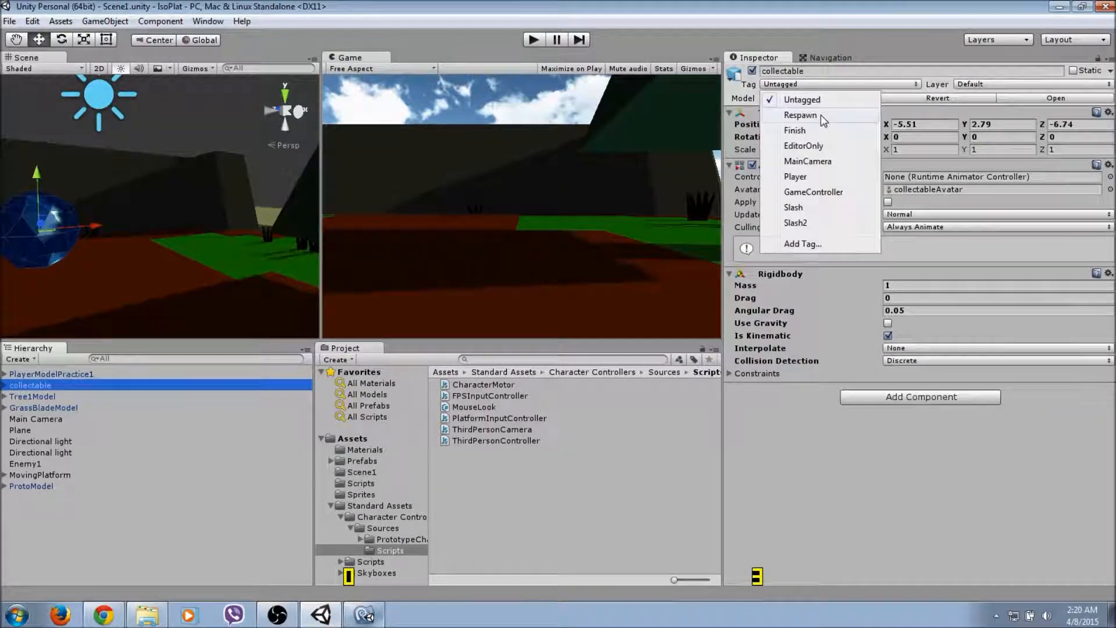
click(821, 246)
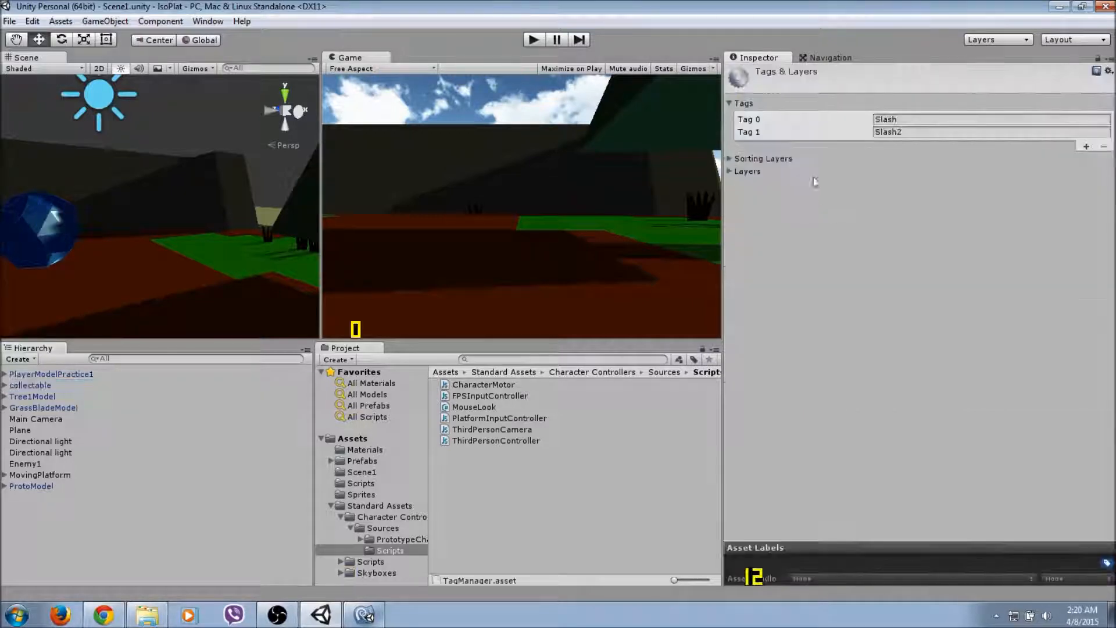
click(1086, 145)
click(934, 144)
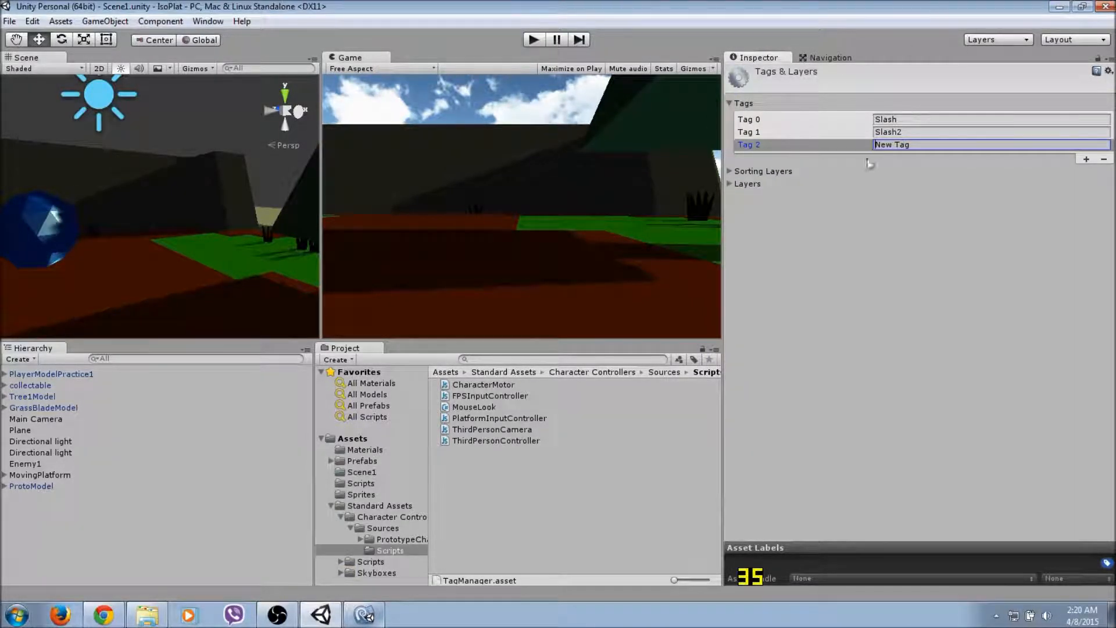
text(collectable)
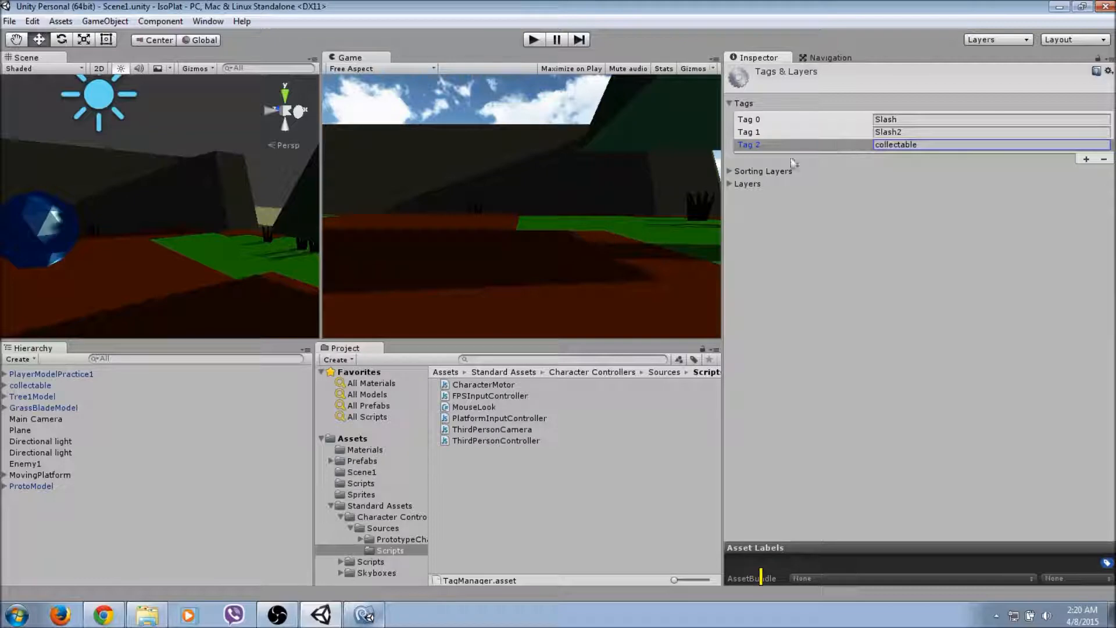
Assign the collectable tag to the collectable object in the scene.
click(30, 386)
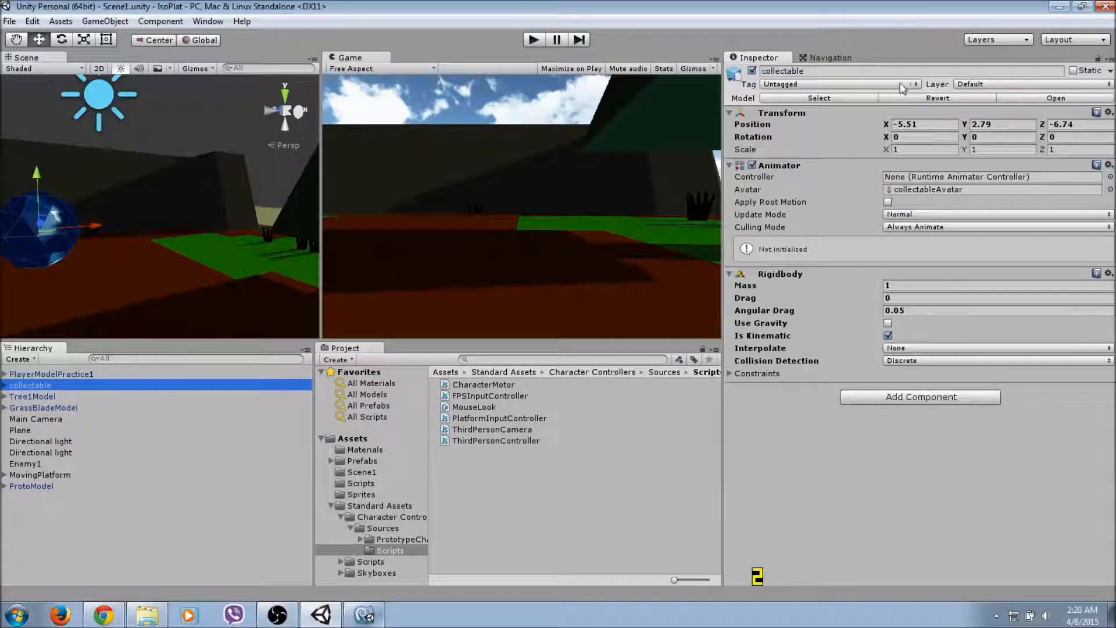
click(904, 84)
click(808, 239)
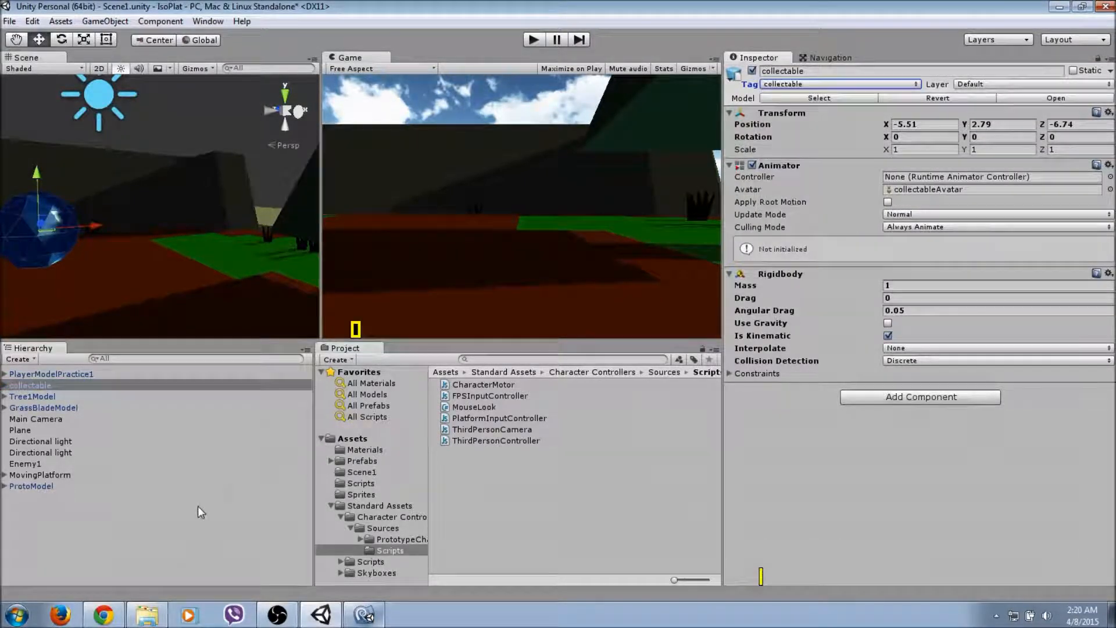
Switch to MonoDevelop and add an empty if block to OnTriggerEnter with the condition other.gameObject.tag == "collectable".
click(366, 614)
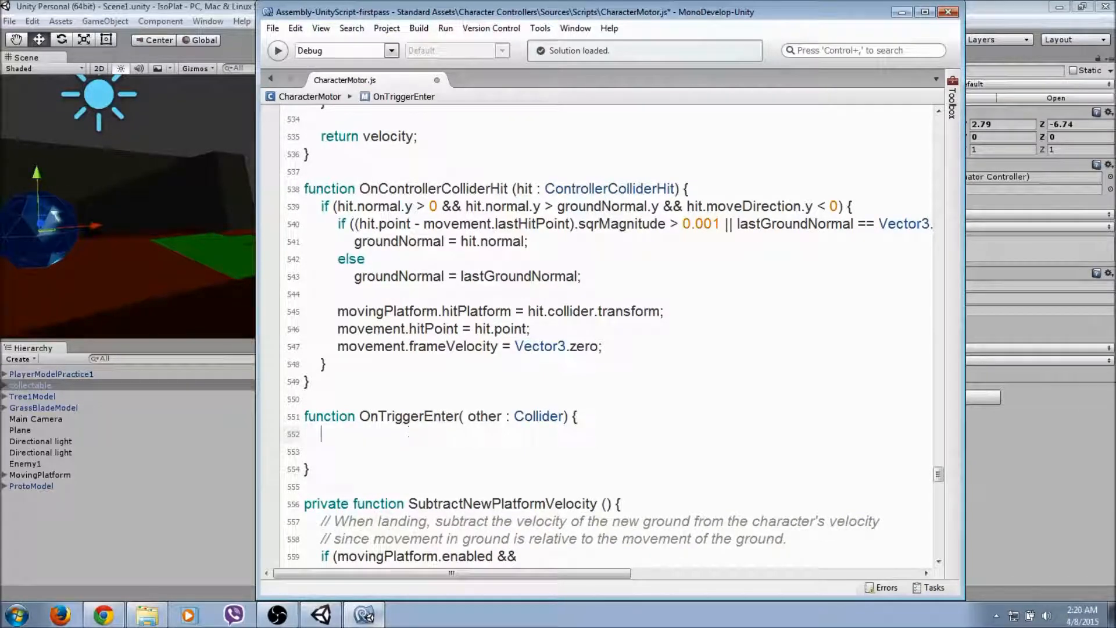
text(if)
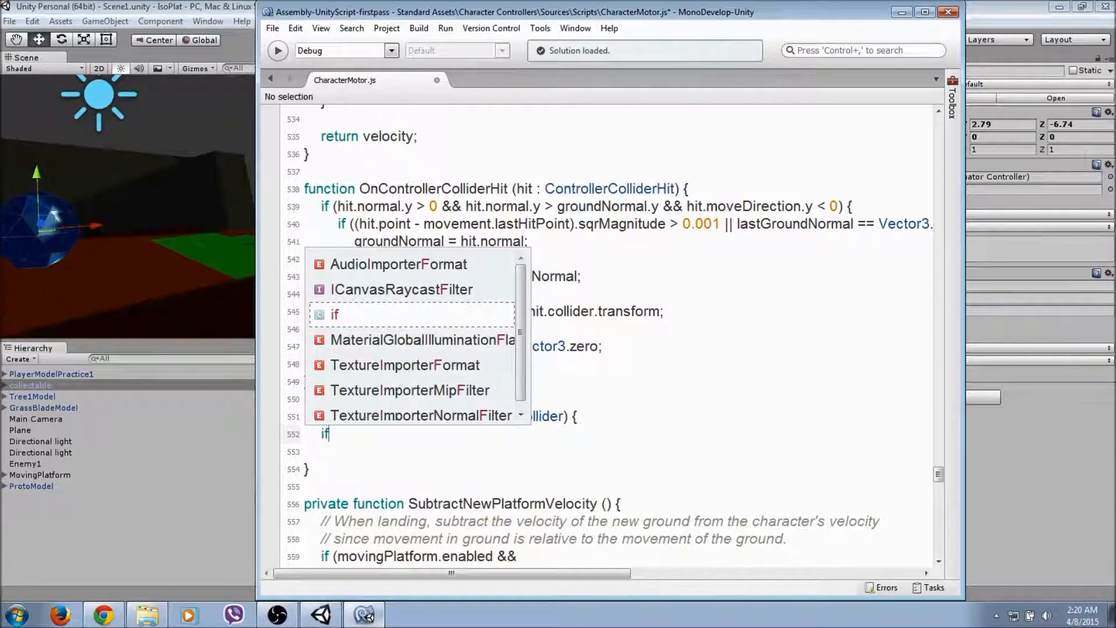
text((other.gam)
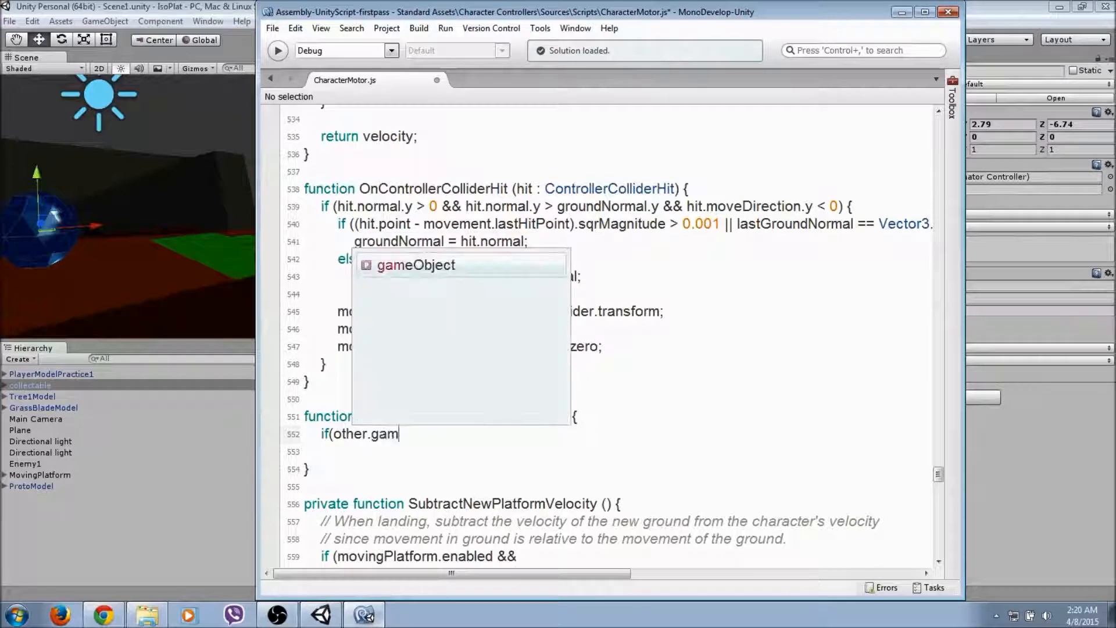
text(eObject.tag)
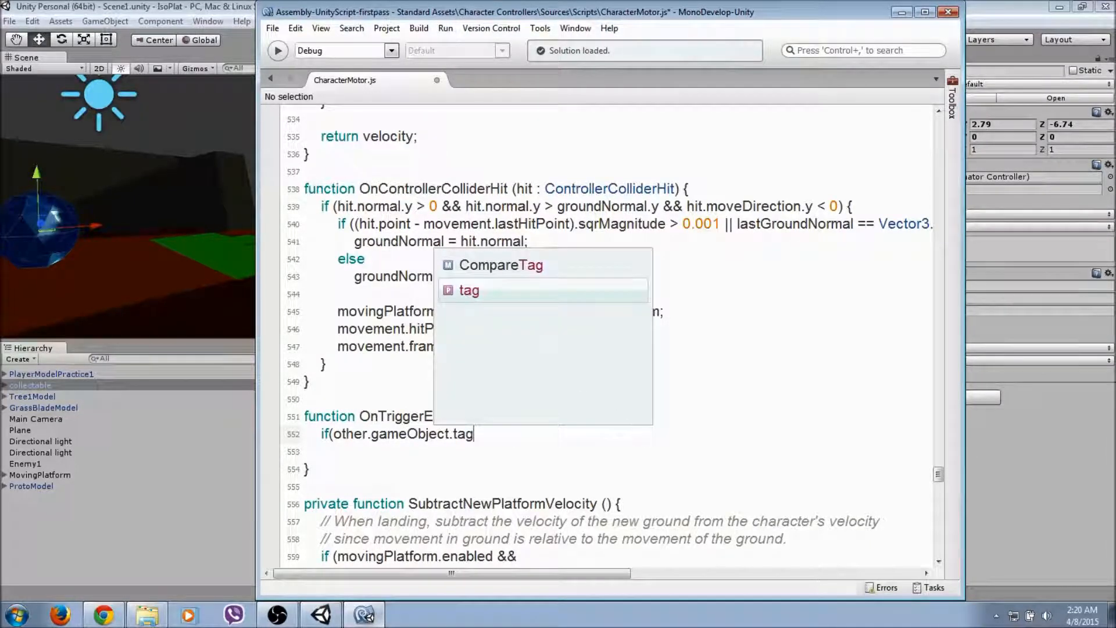
text( =)
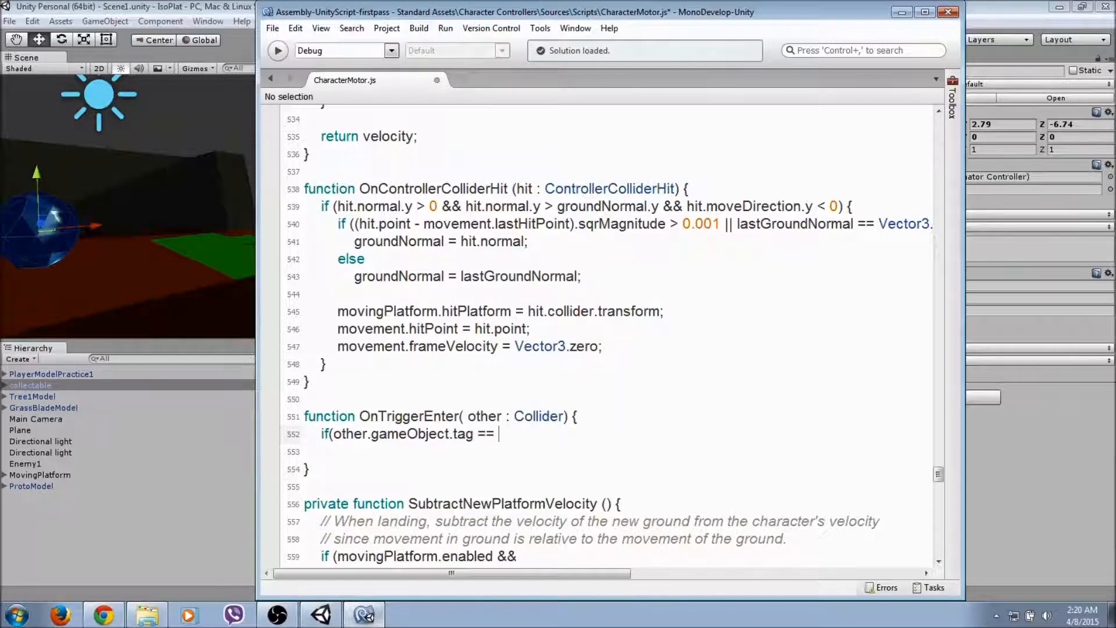
text(= ")
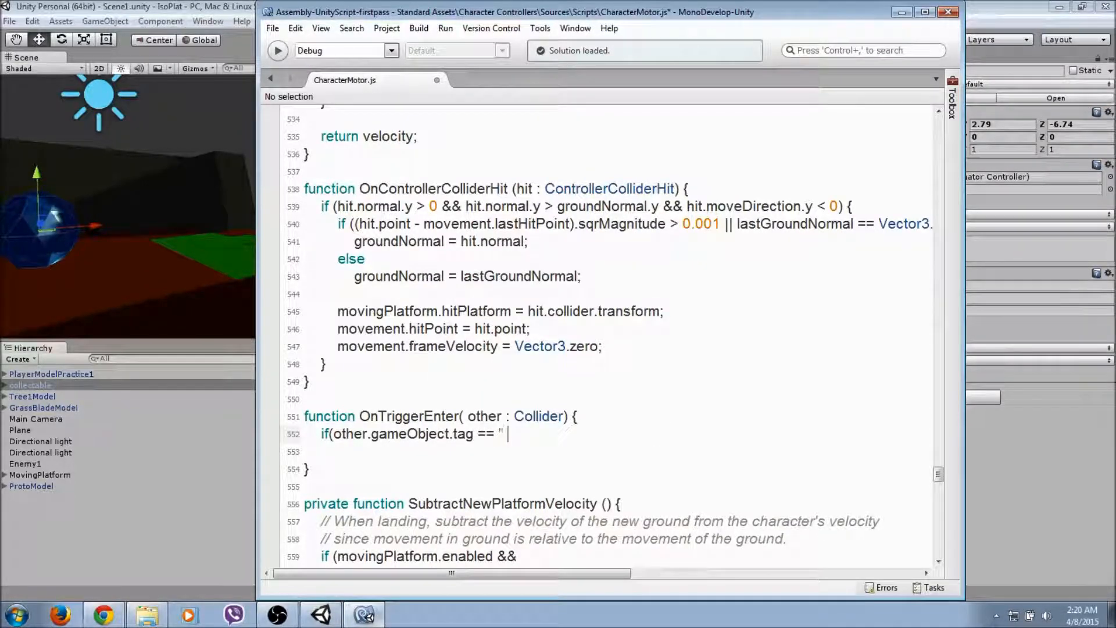
text(collectable")
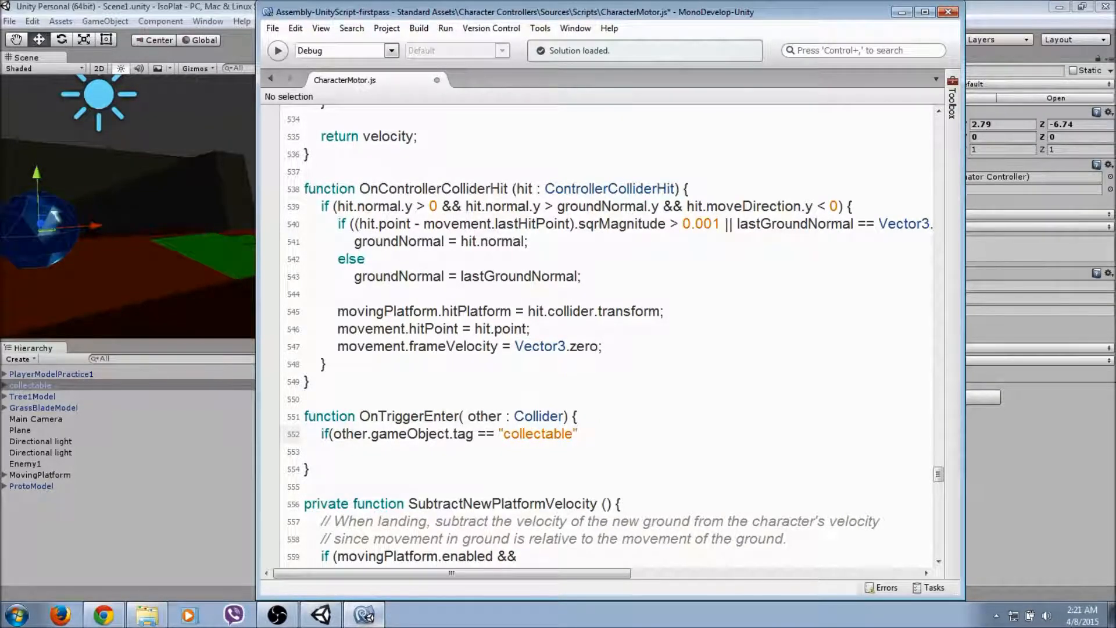
text() {)
key(Return)
key(Return)
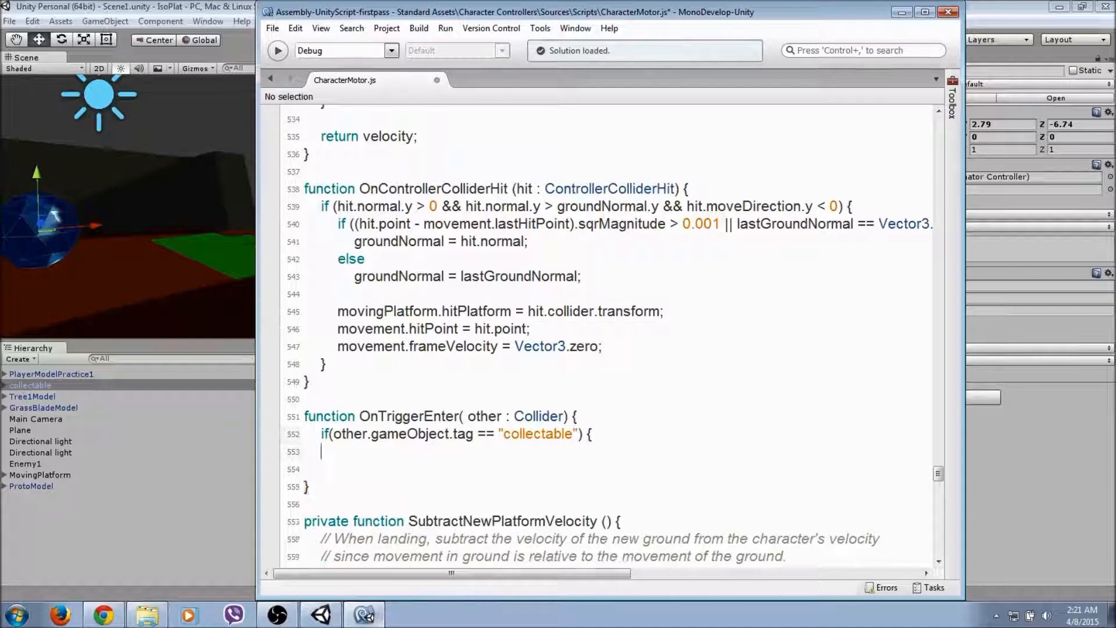
text(})
key(Up)
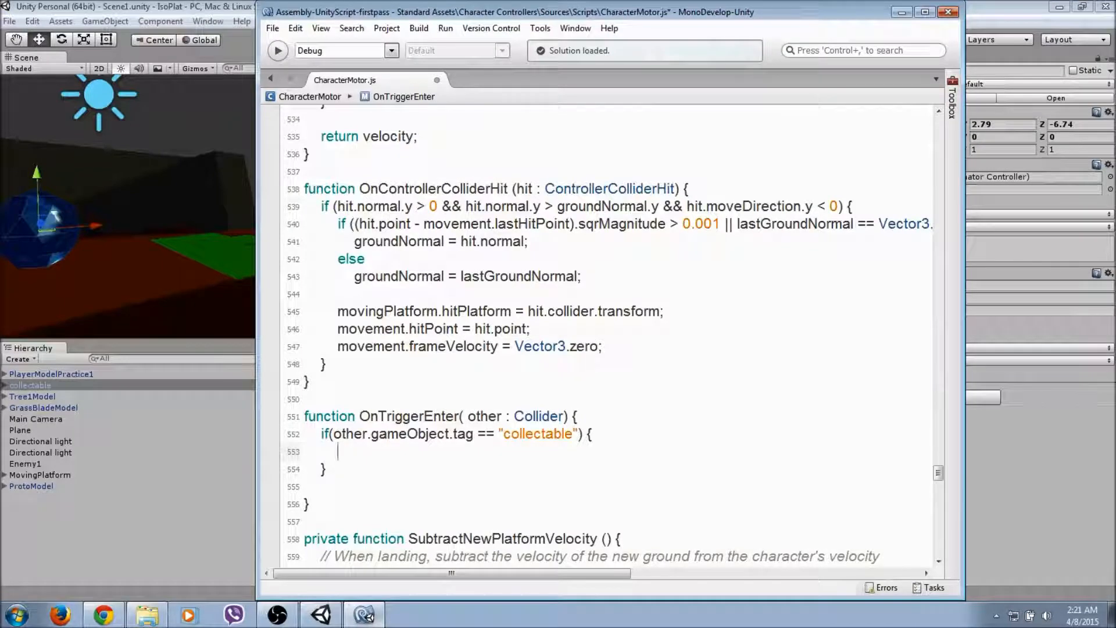
Start an Instantiate call inside the if block that checks for the collectable tag.
text(Instant)
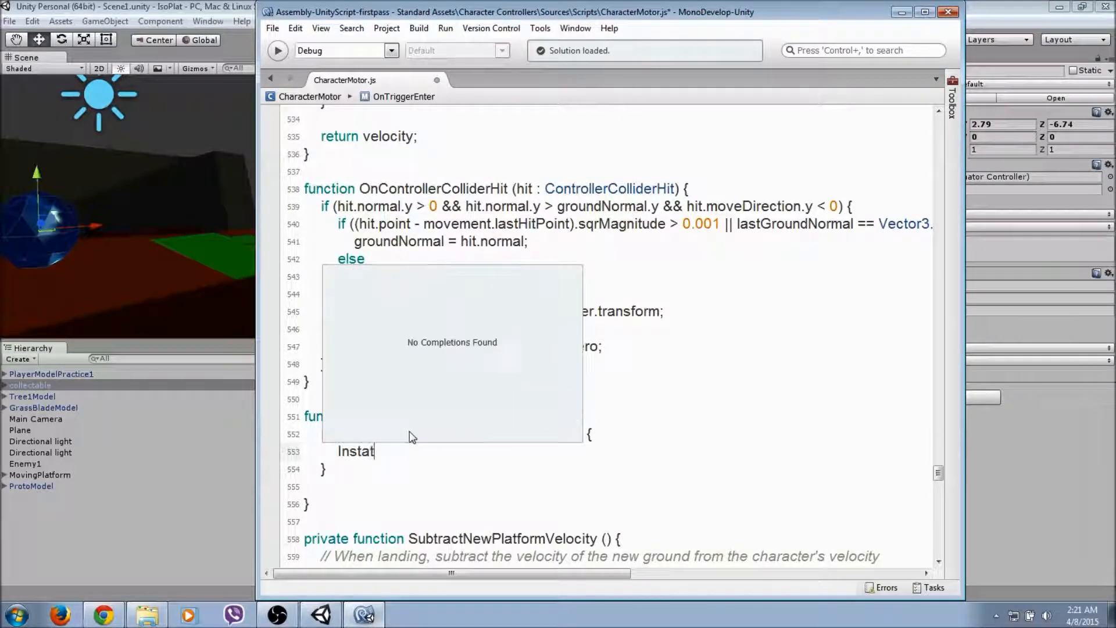
text(iate)
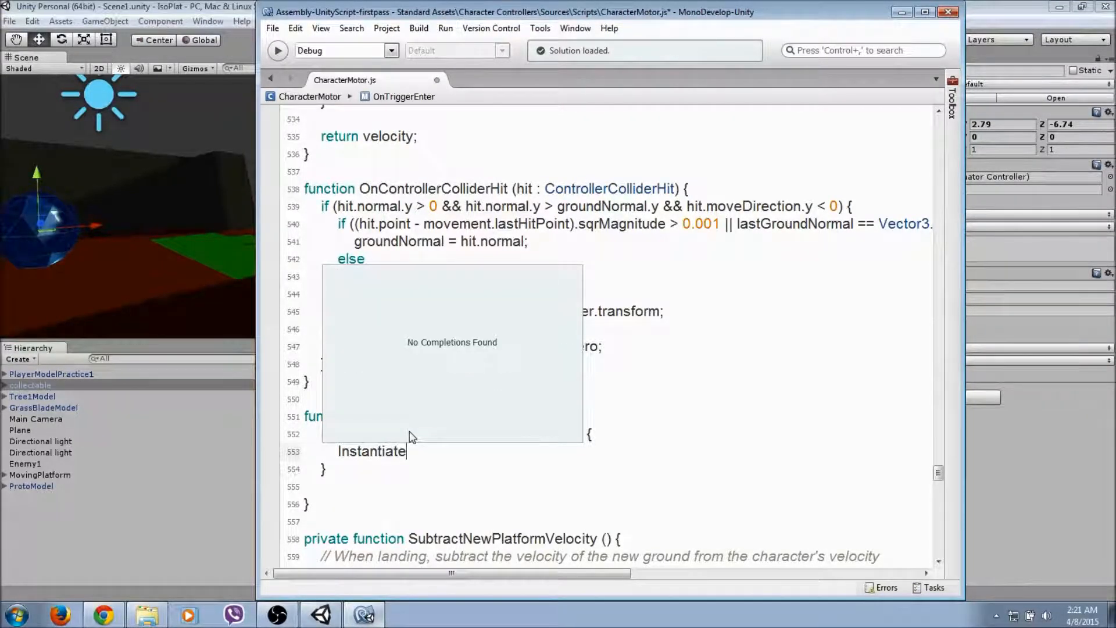
text(()
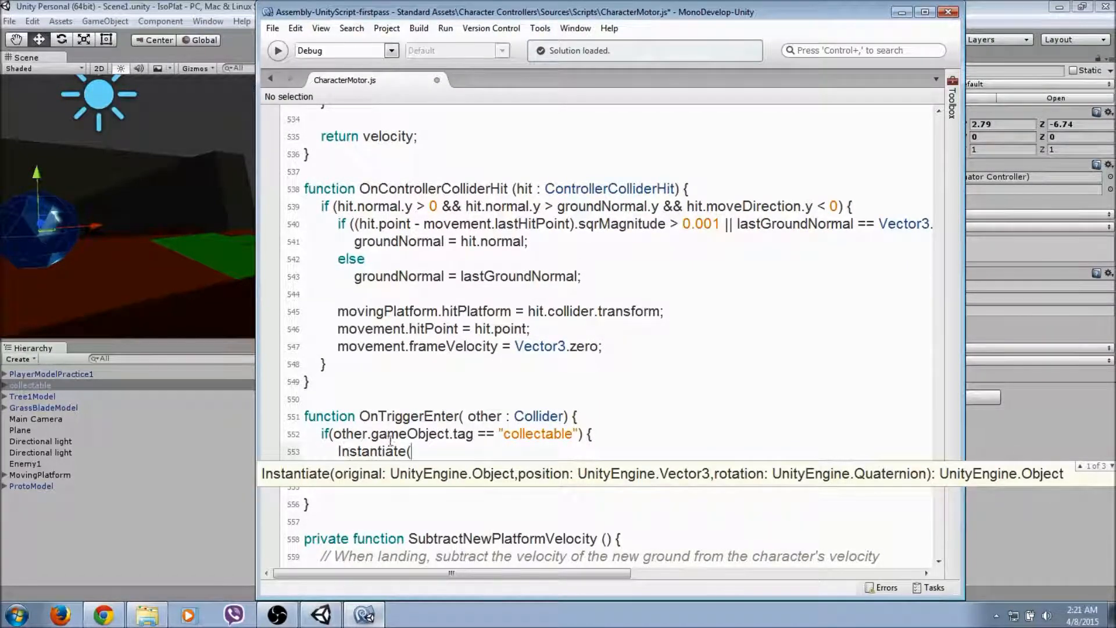
Switch to Unity and look through the project's asset folders, including Prefabs, for the name of the particle prefab.
click(173, 534)
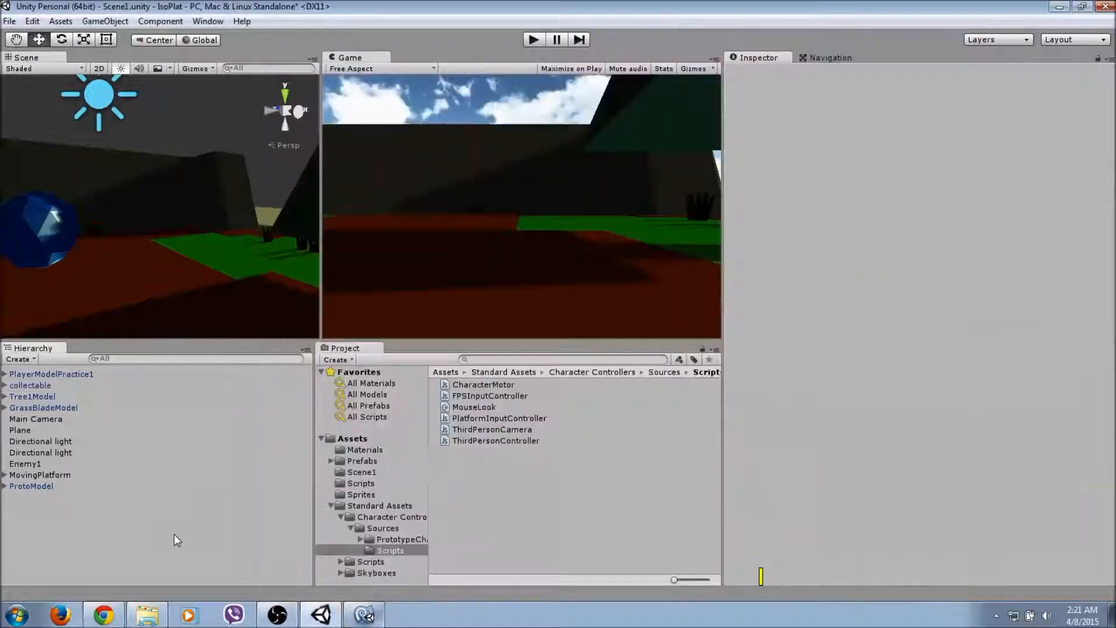
click(346, 462)
click(357, 472)
click(372, 505)
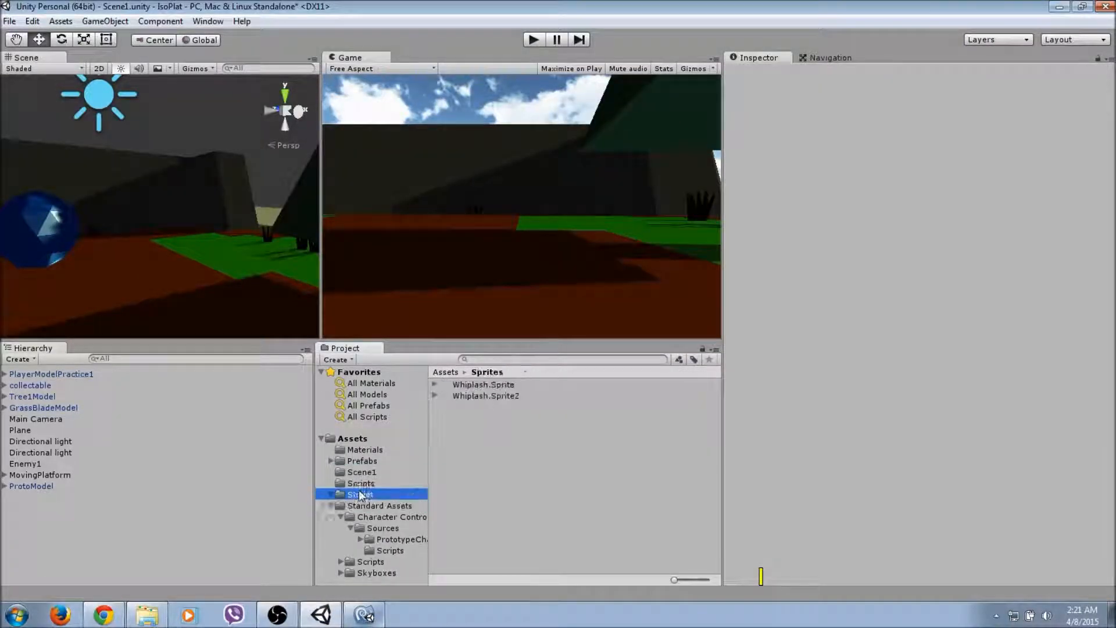
click(358, 485)
click(361, 460)
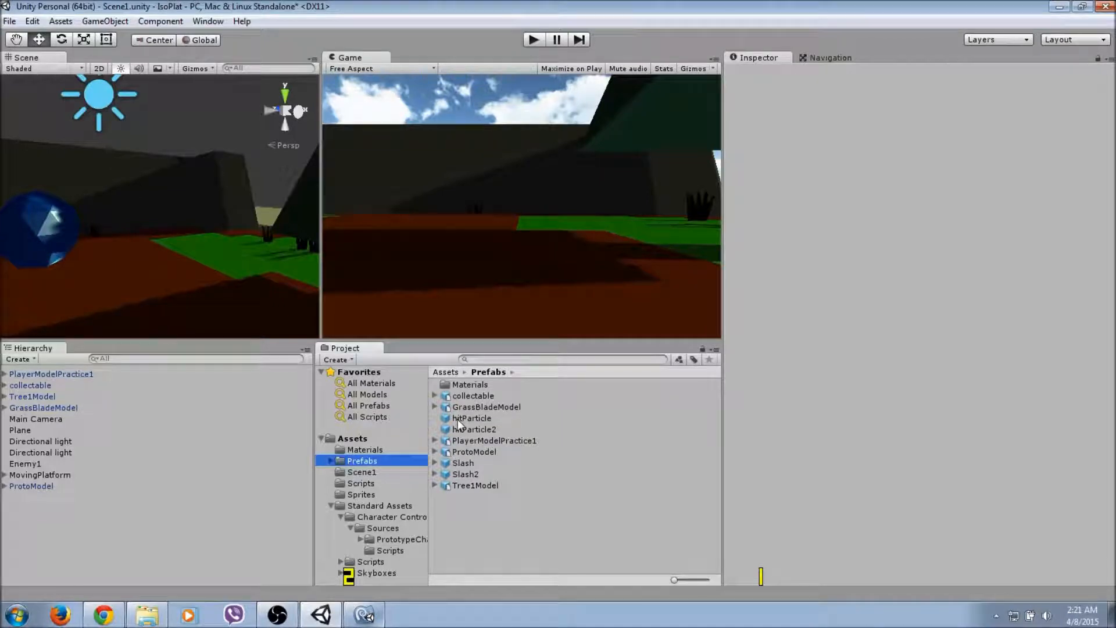
Return to MonoDevelop and complete the Instantiate call with the arguments hitParticle, transform.position and Quaternion.identity.
click(363, 614)
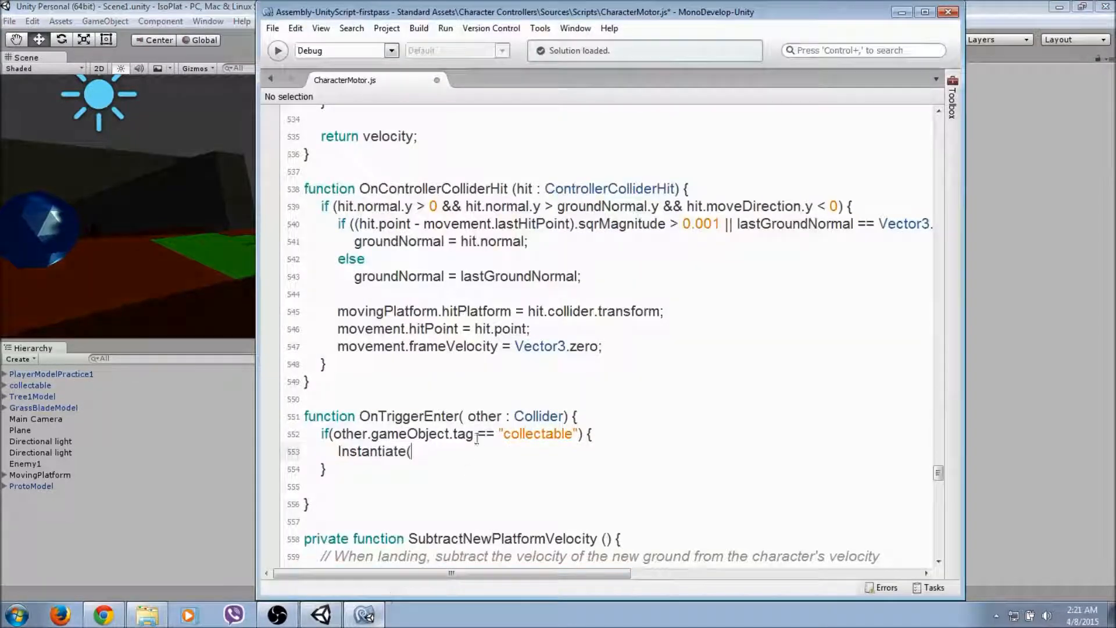
text(hitP)
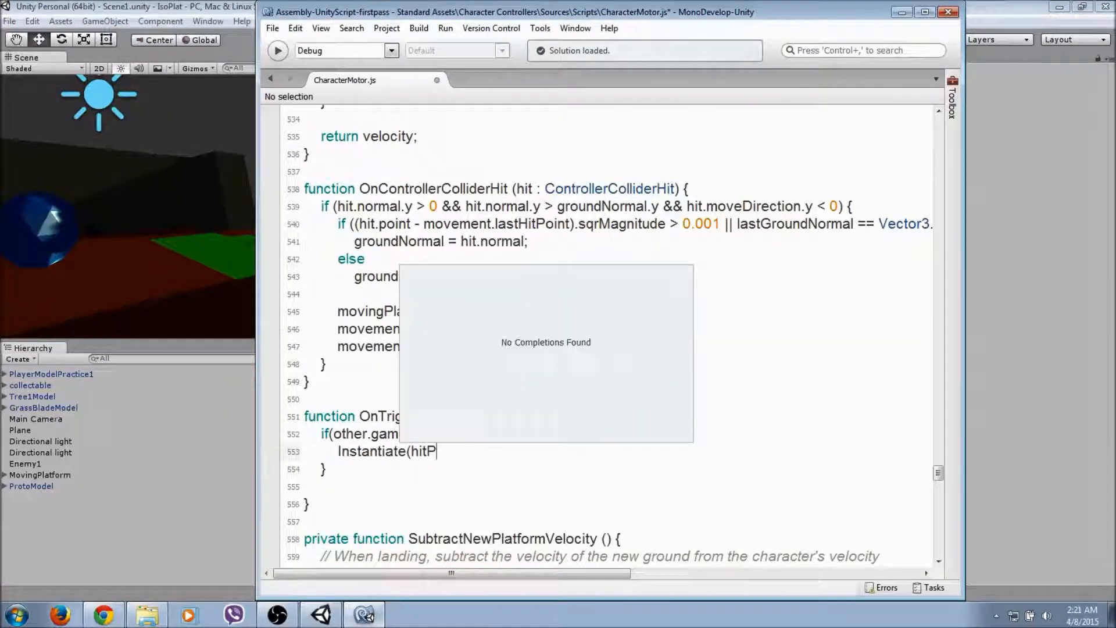
text(article)
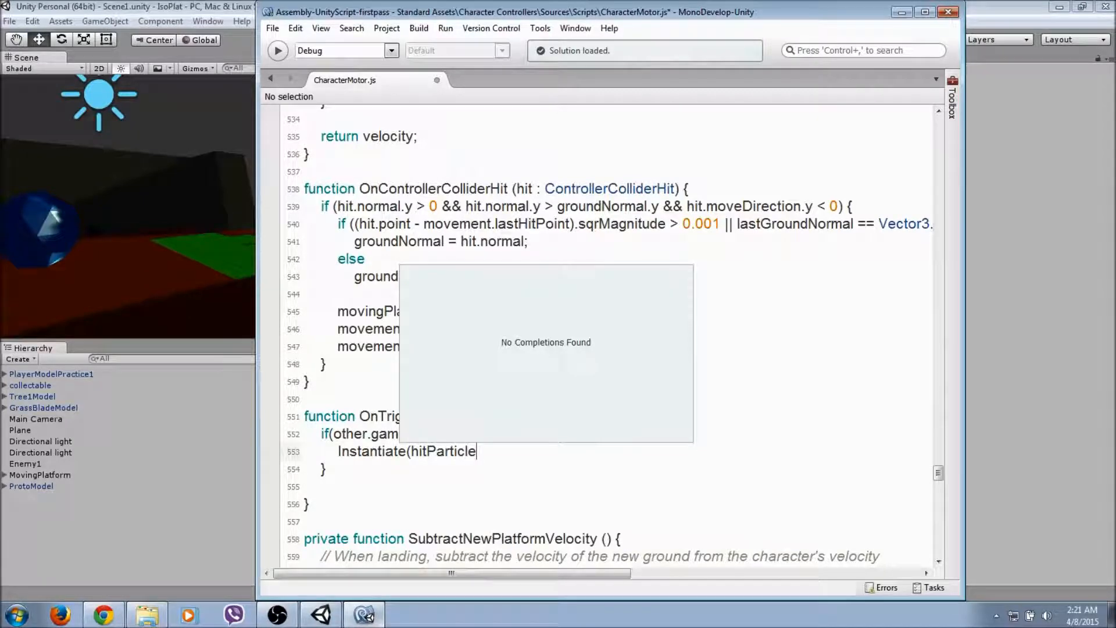
text(, trans)
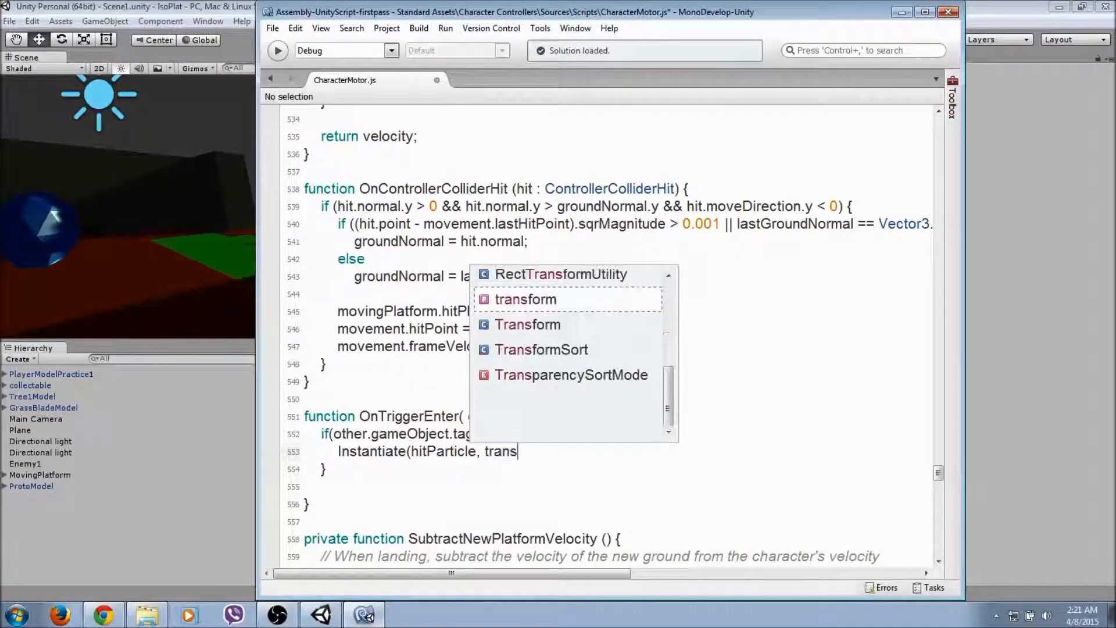
text(form.posit)
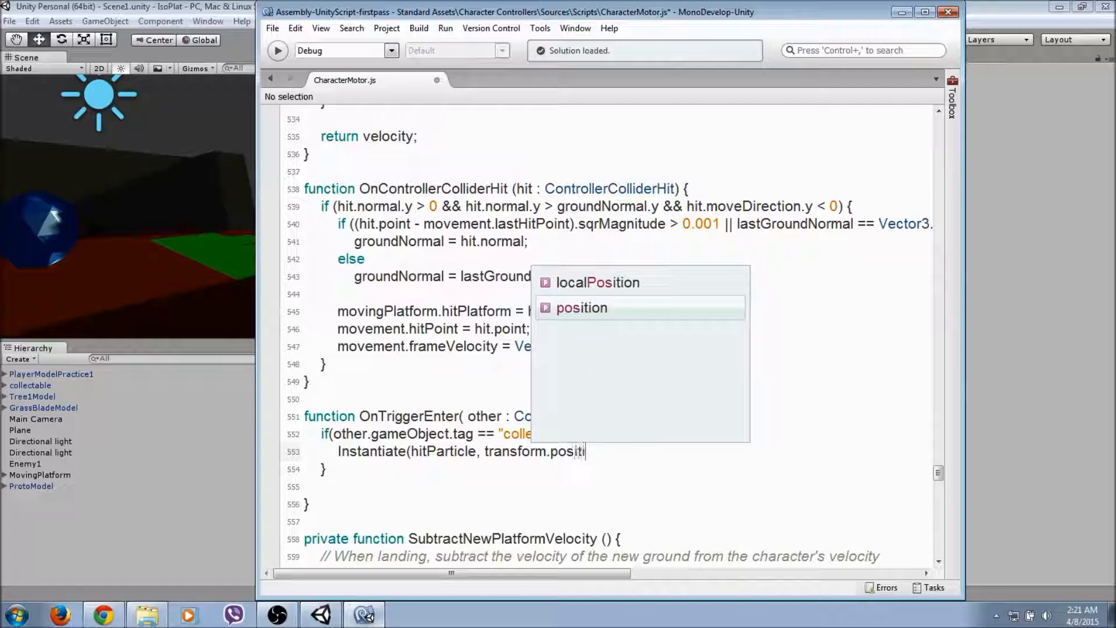
text(ion,)
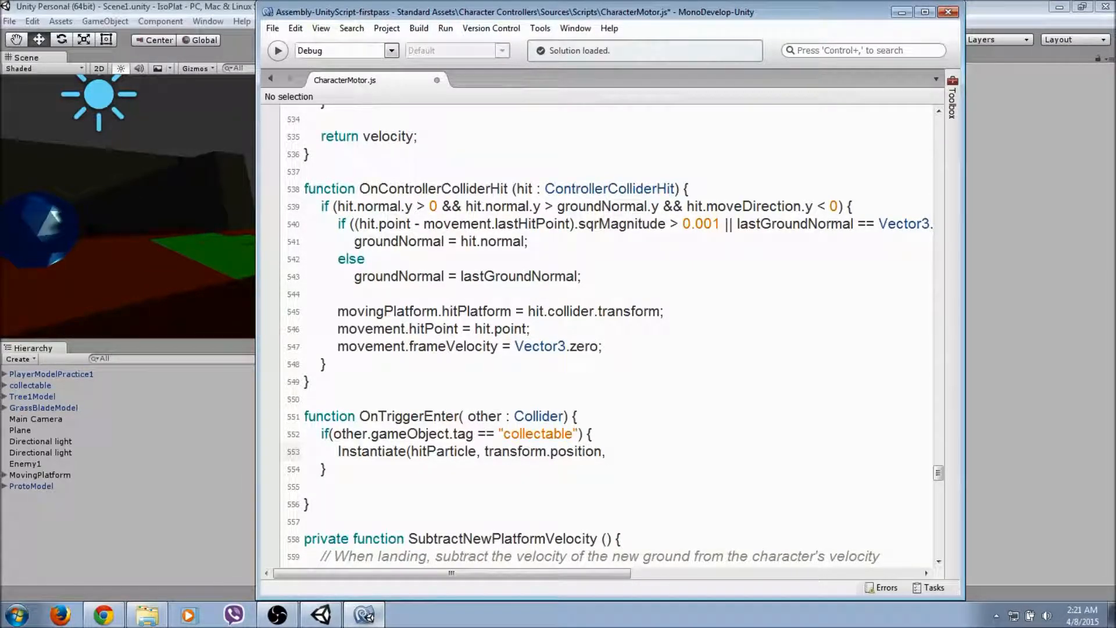
text(Q)
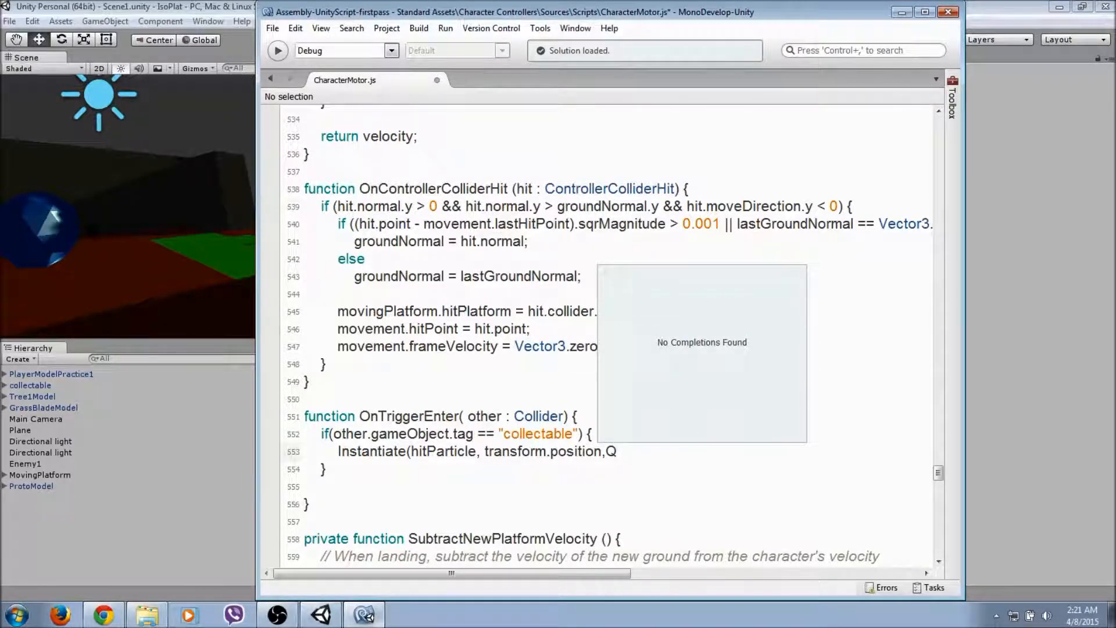
text(uaternion)
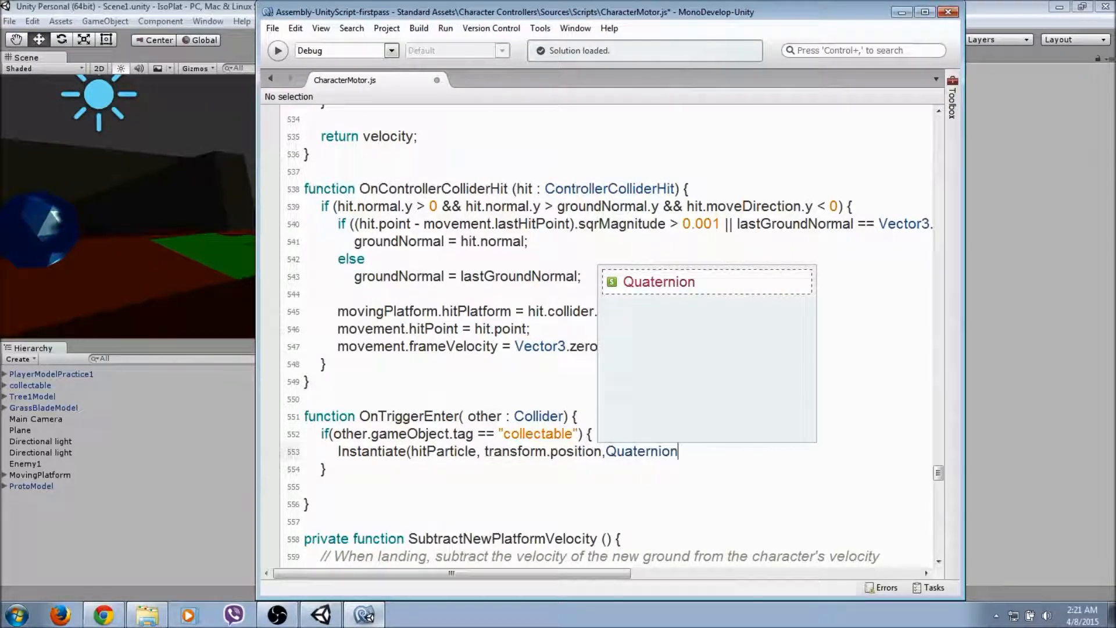
text(.identity)
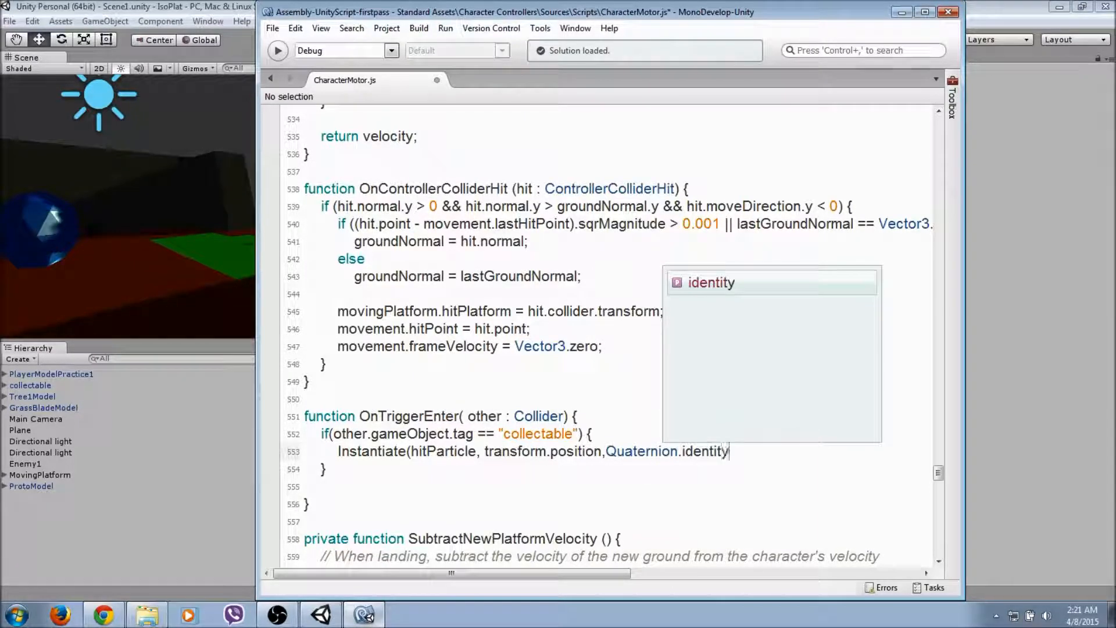
text();)
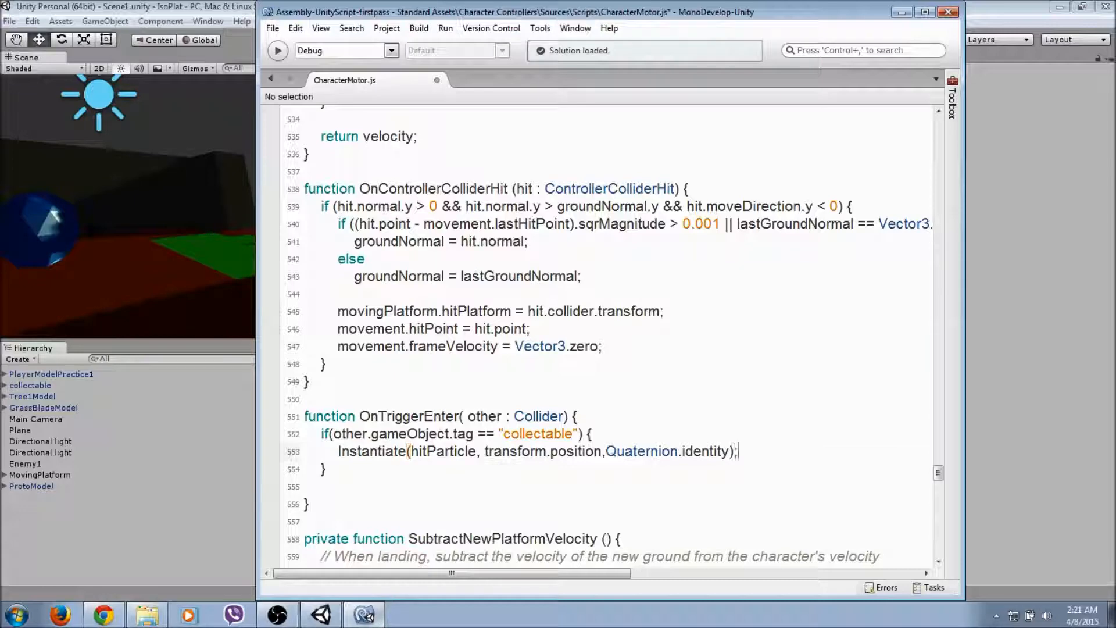
Add Destroy(other.gameObject); below the Instantiate line and save CharacterMotor.js.
key(Return)
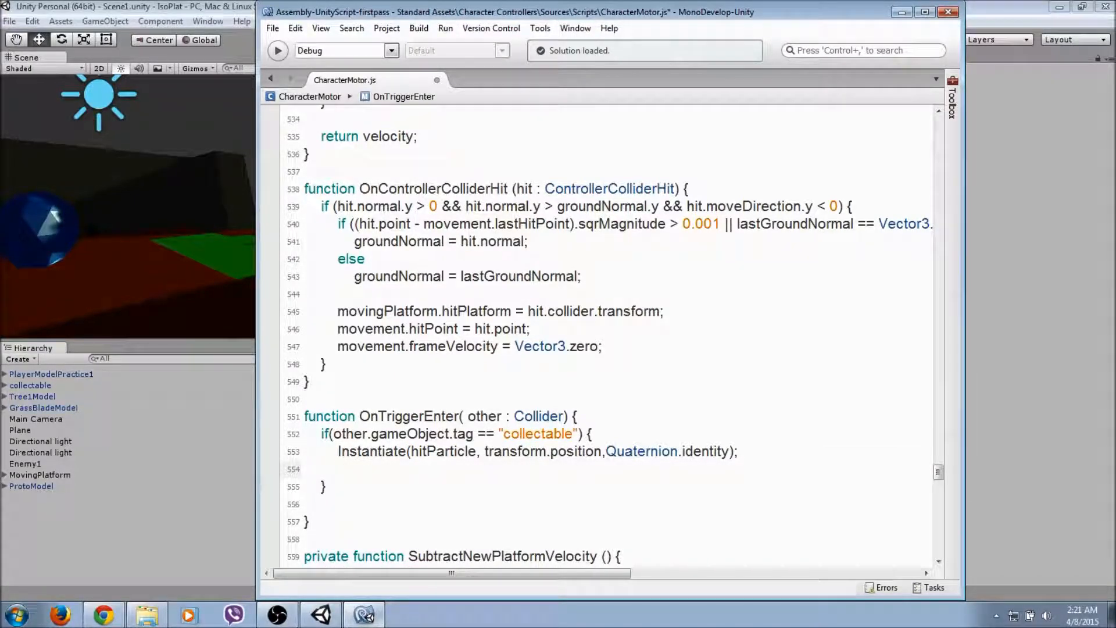
text(Destroy()
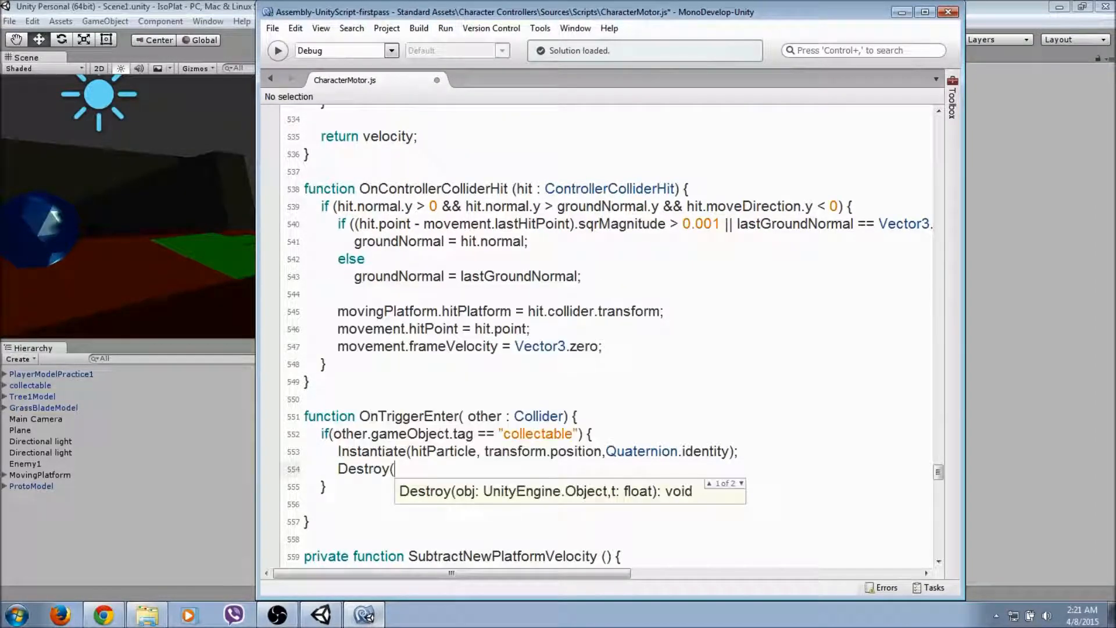
text(othe)
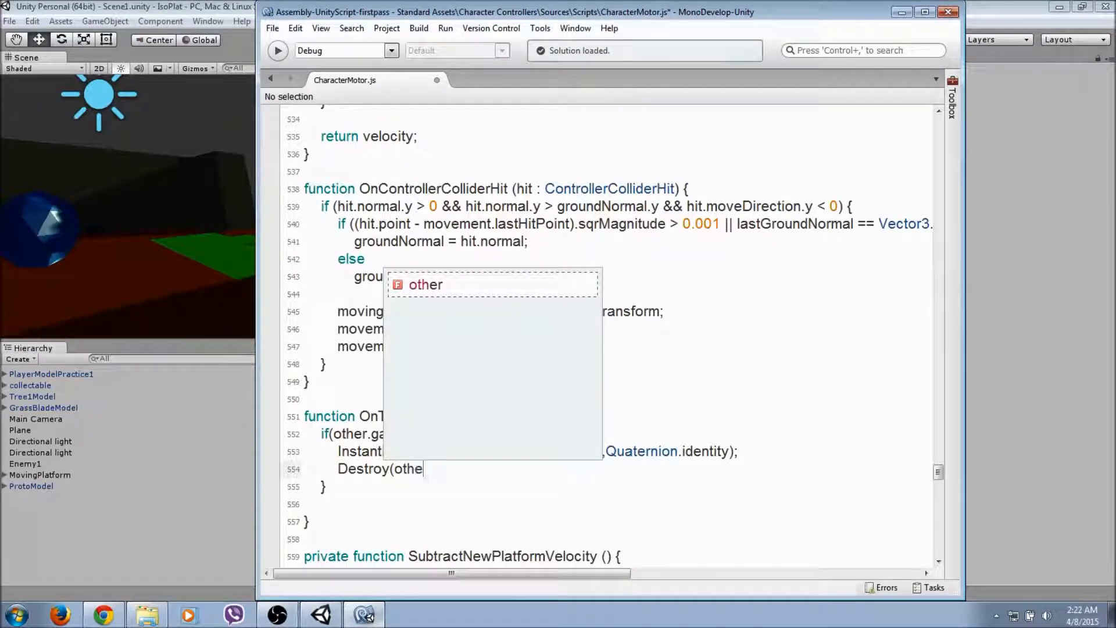
text(r.gameObject);)
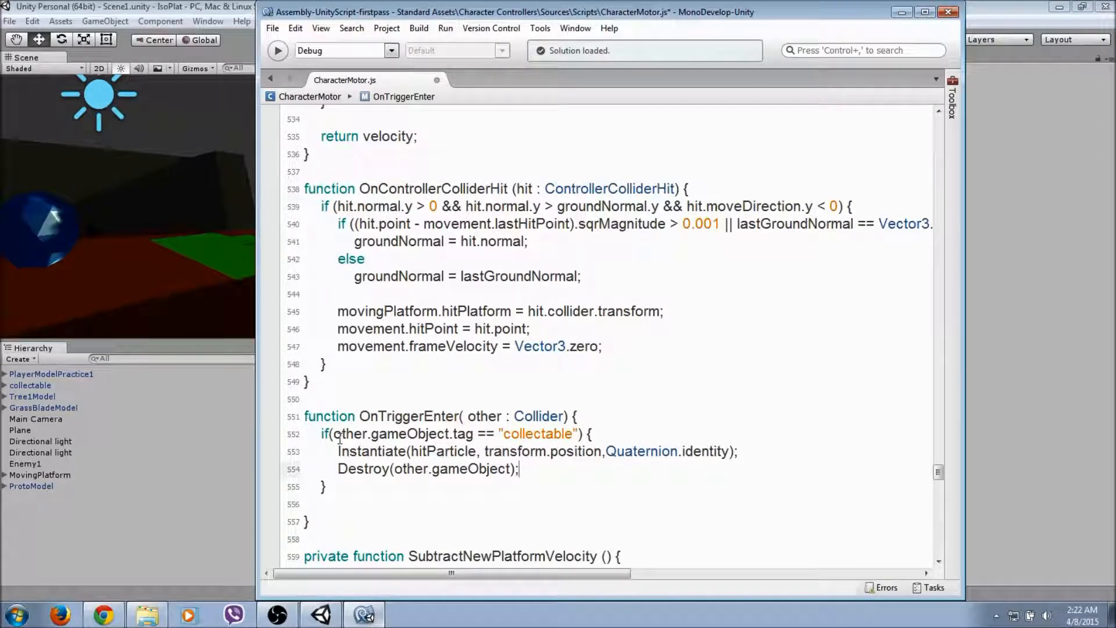
click(273, 28)
click(294, 83)
Switch to Unity, try to play the scene, and open the script error to examine the OnTriggerEnter code in MonoDevelop.
key(alt+Tab)
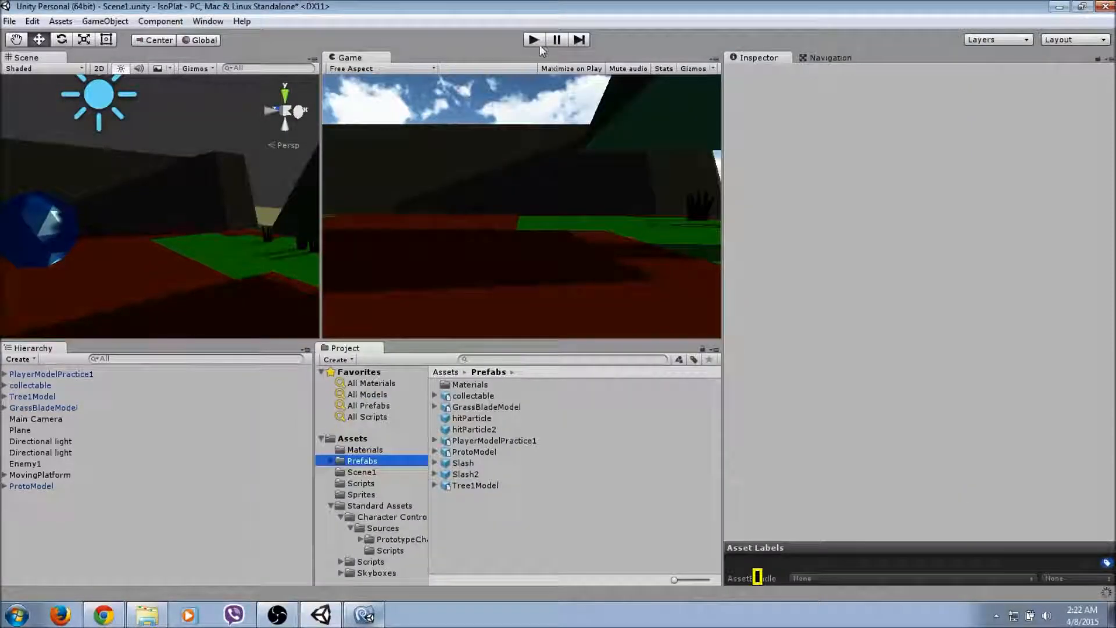
click(535, 43)
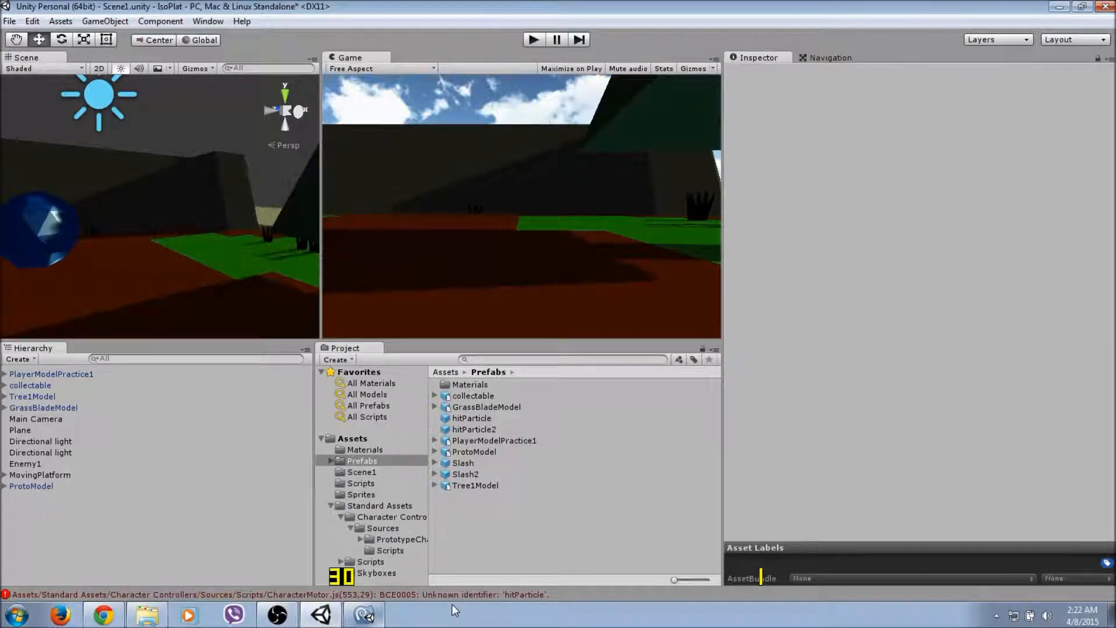
double_click(384, 592)
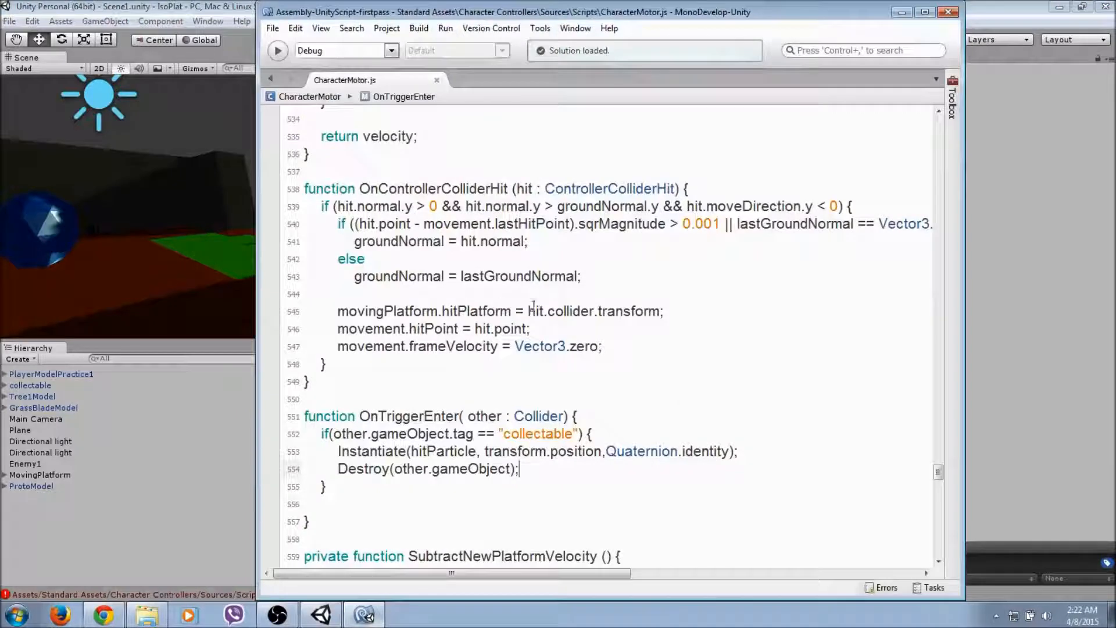
scroll(713, 516, down, 2)
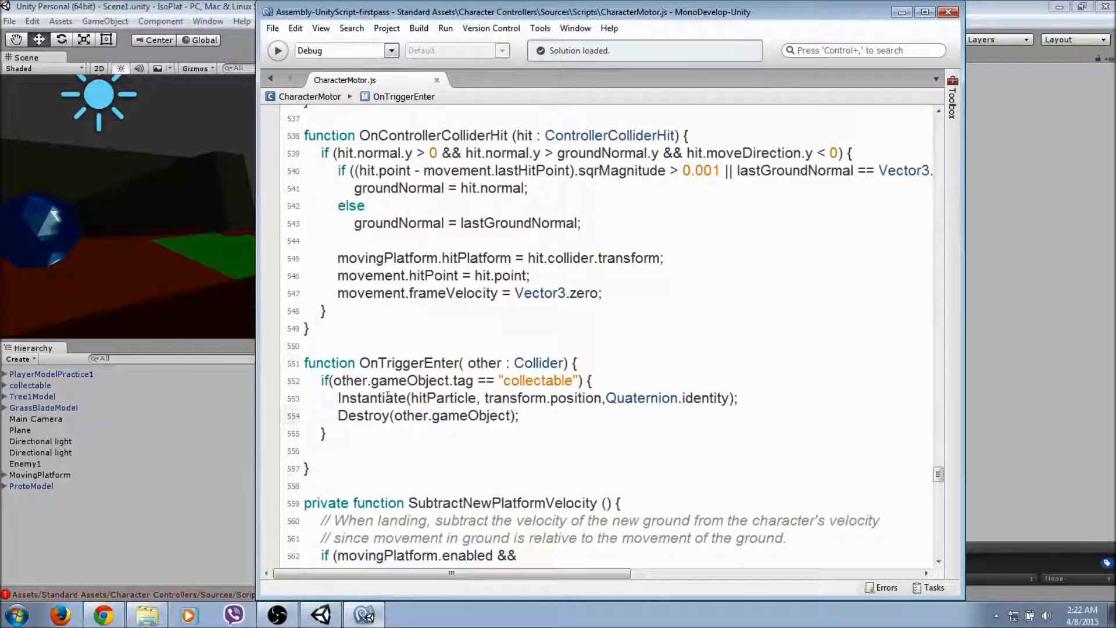
Declare public var hitParticle : GameObject; below the slash variable in CharacterMotor.js and save the script.
click(942, 254)
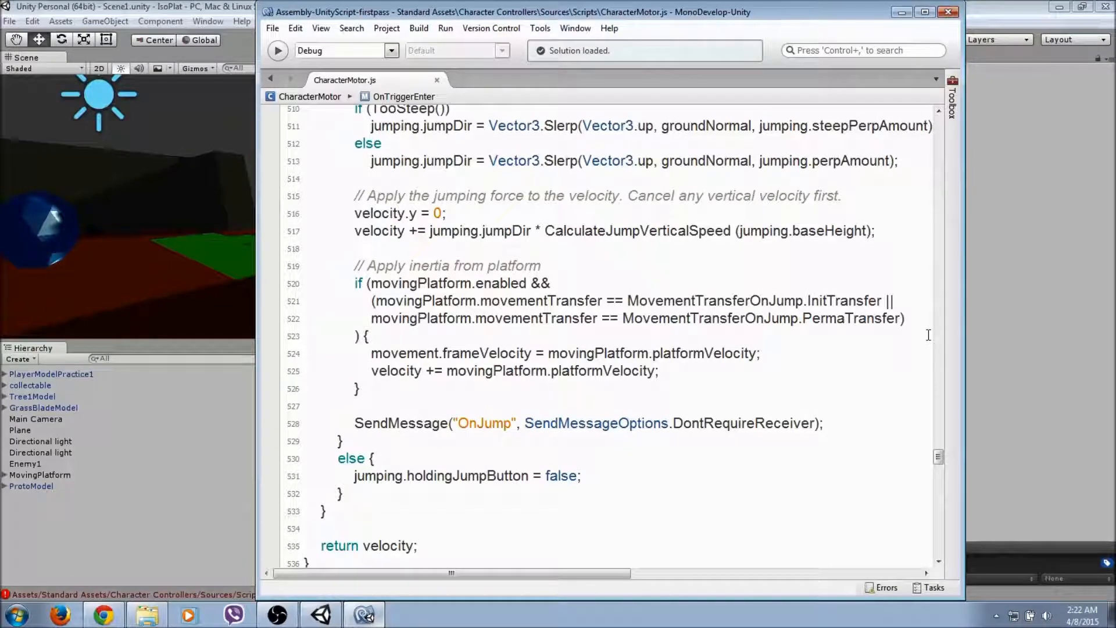
drag(938, 457, 943, 129)
scroll(943, 132, up, 2)
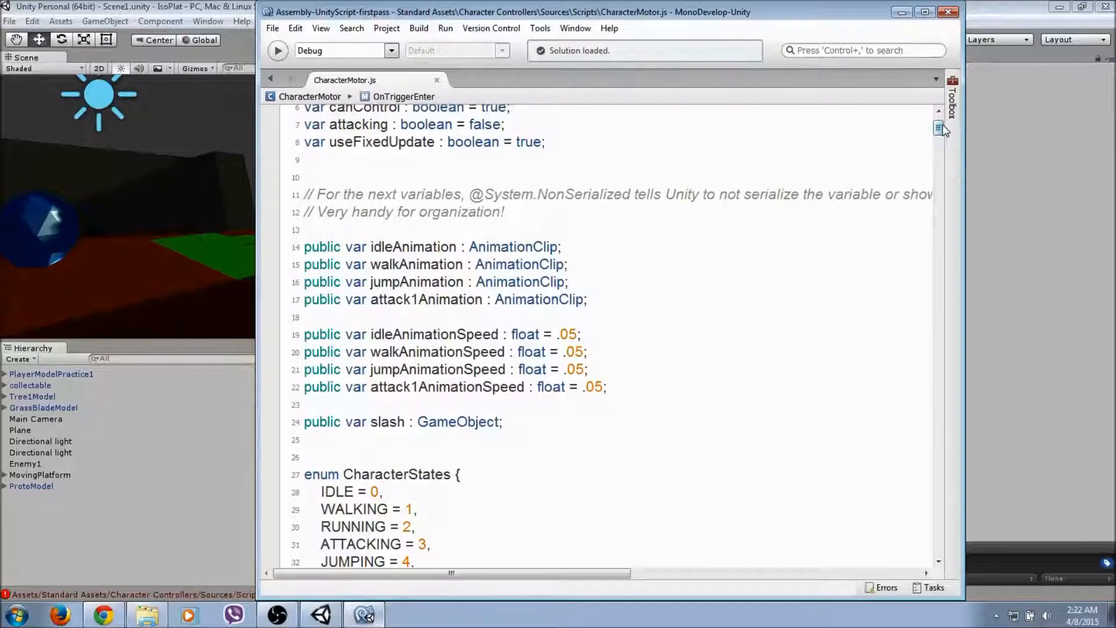
click(513, 429)
key(Return)
text(p)
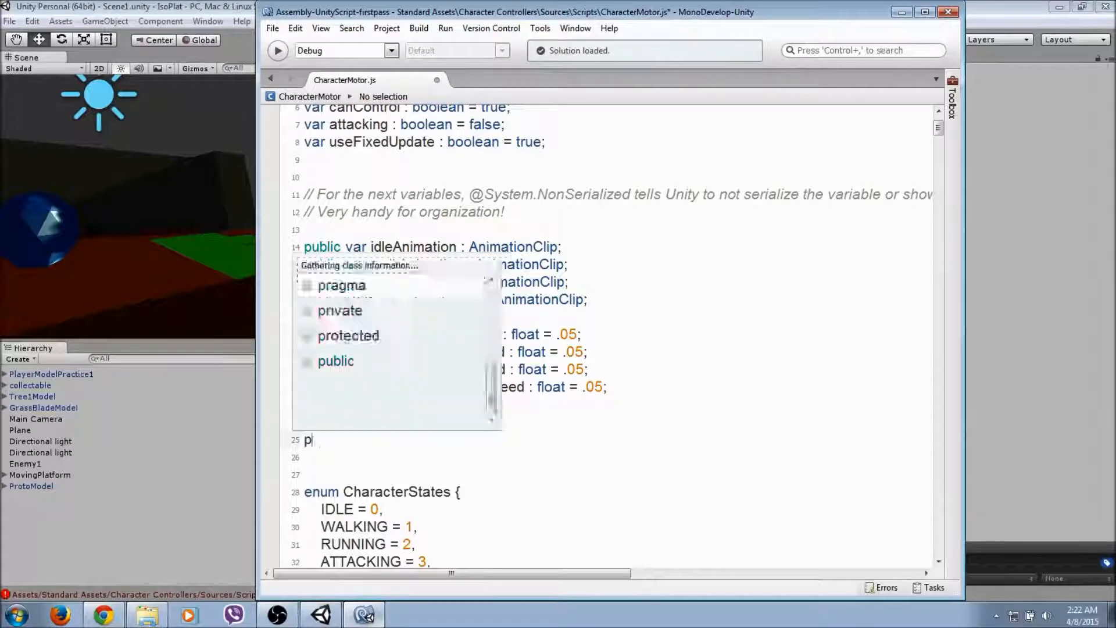
text(ublic var hitP)
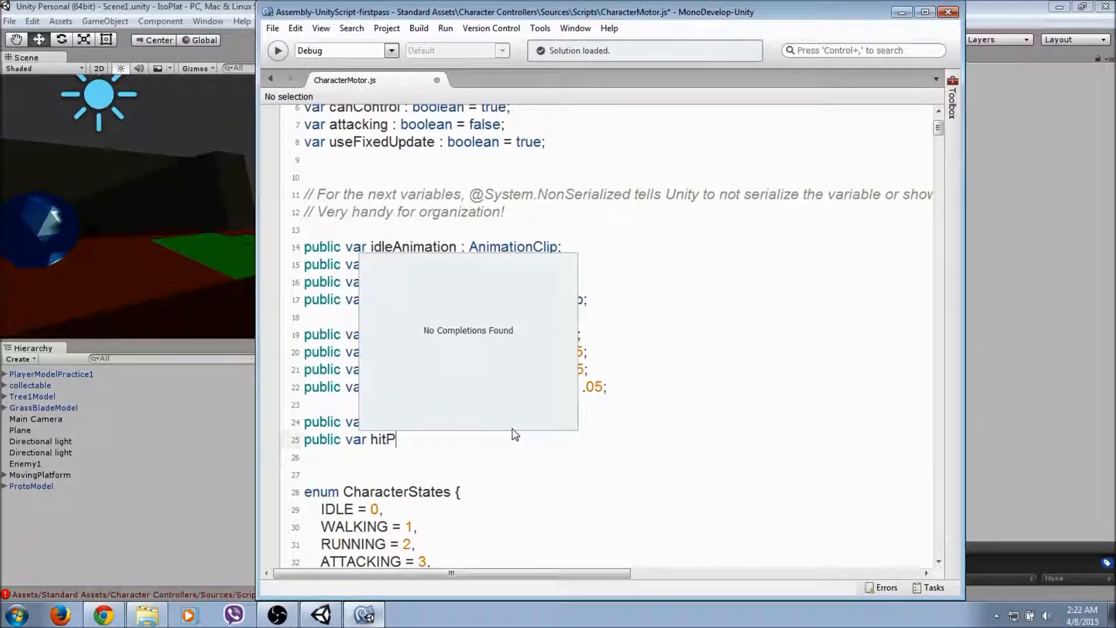
key(BackSpace)
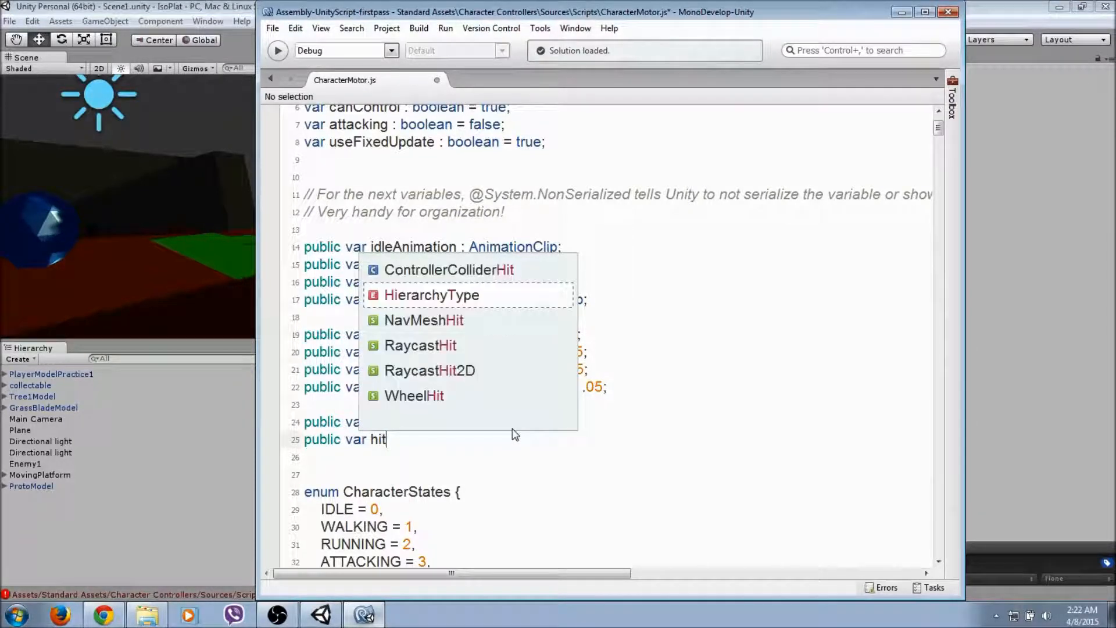
text(Particle)
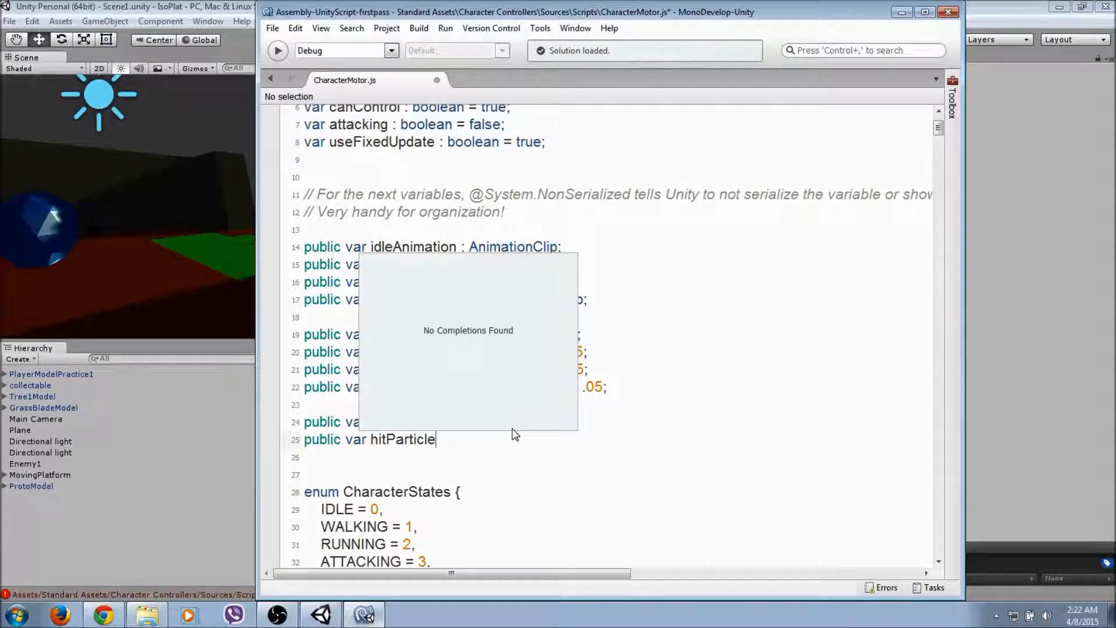
text( : Game)
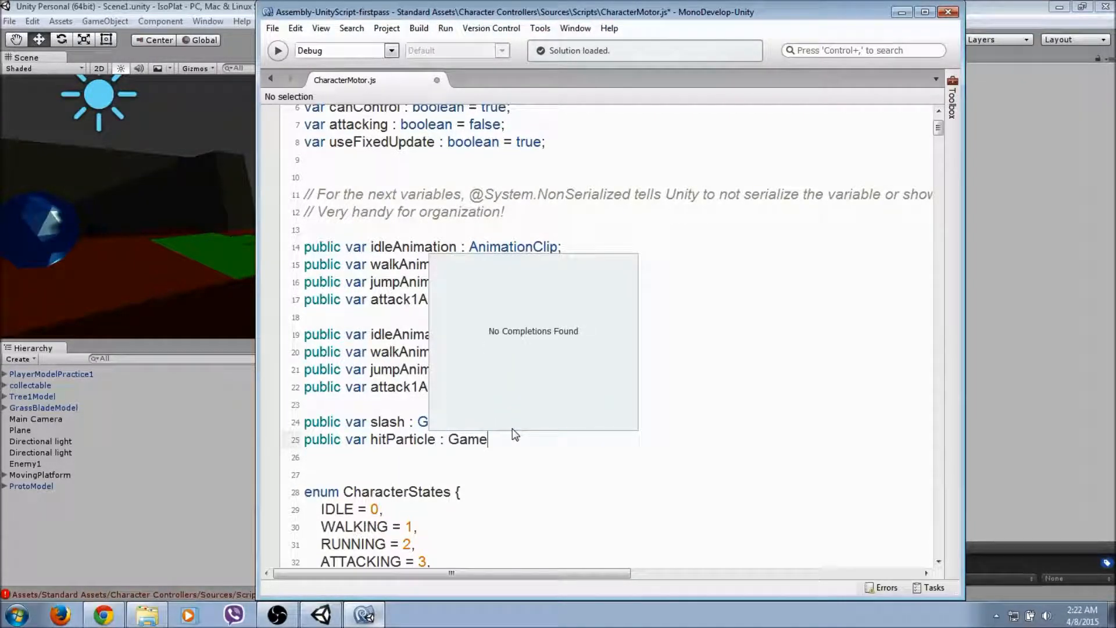
text(Object;)
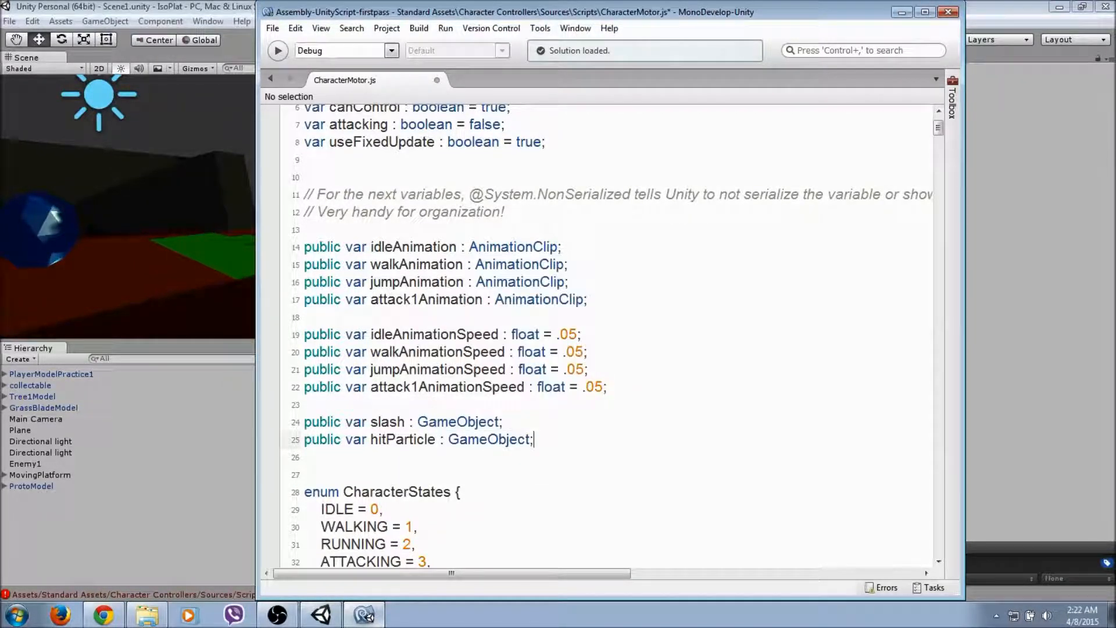
click(272, 28)
click(294, 82)
Switch to Unity and assign the hitParticle prefab as the Hit Particle of PlayerModelPractice1's Character Motor script.
click(189, 12)
click(32, 396)
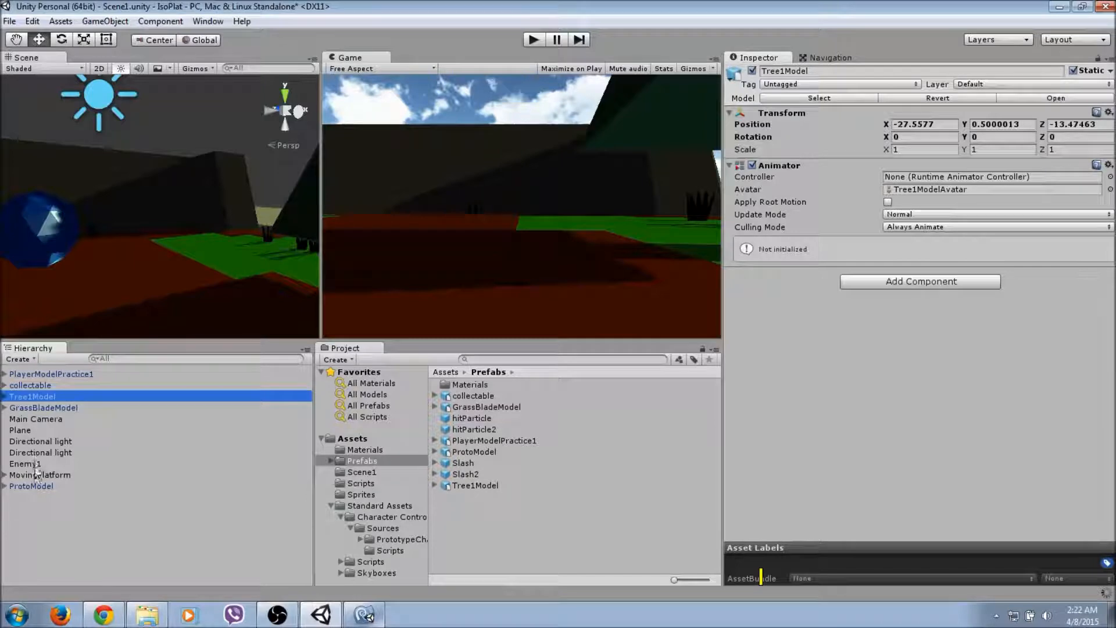
click(21, 386)
click(23, 374)
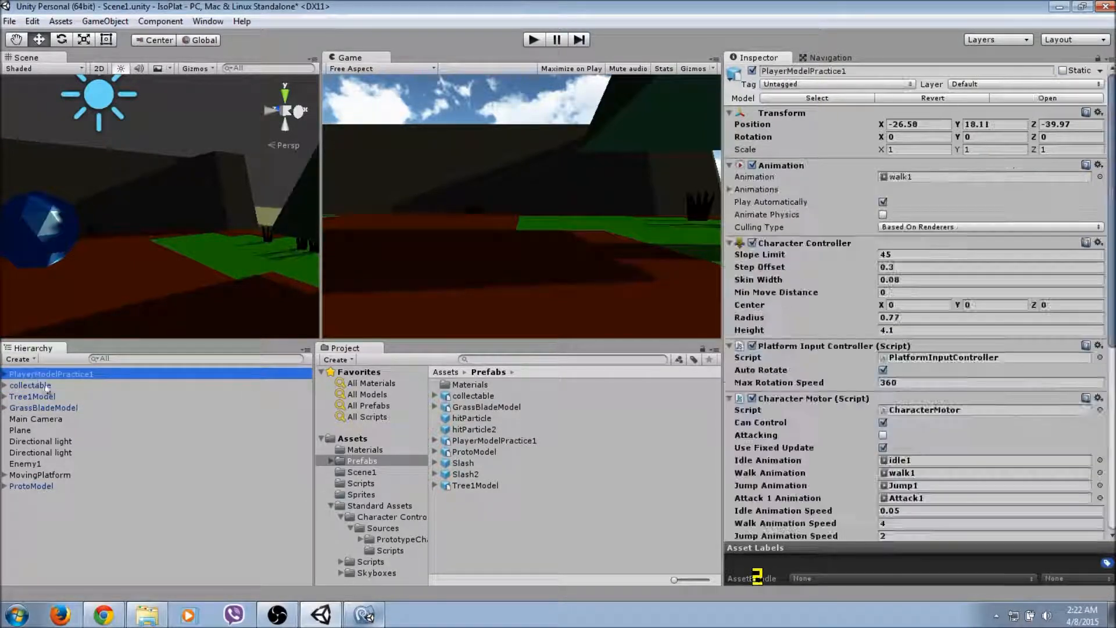
scroll(792, 515, down, 10)
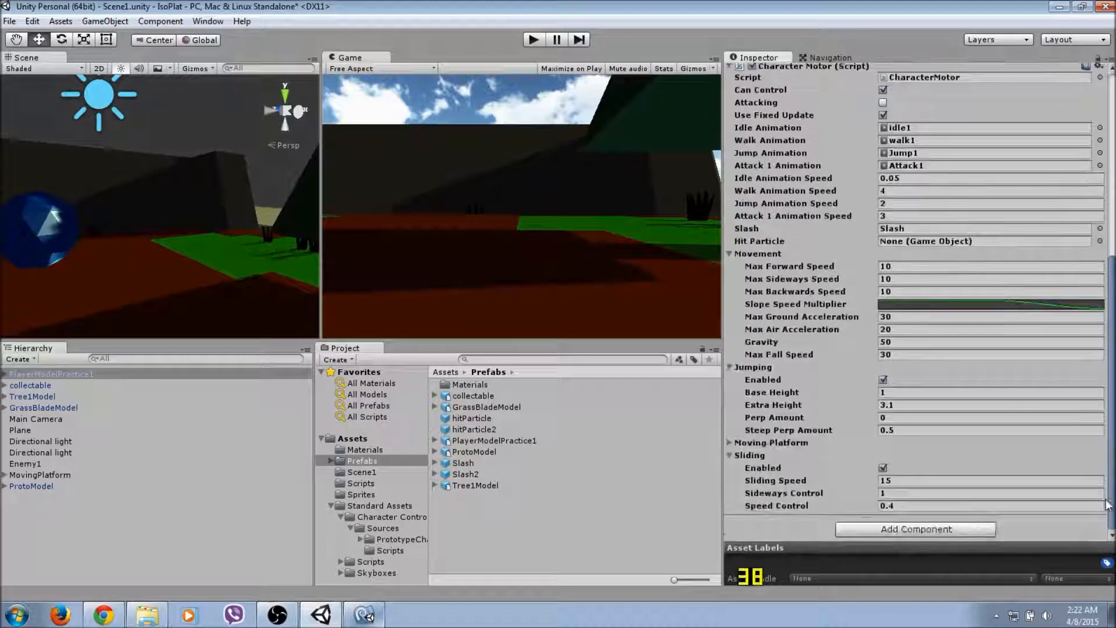
scroll(794, 514, up, 3)
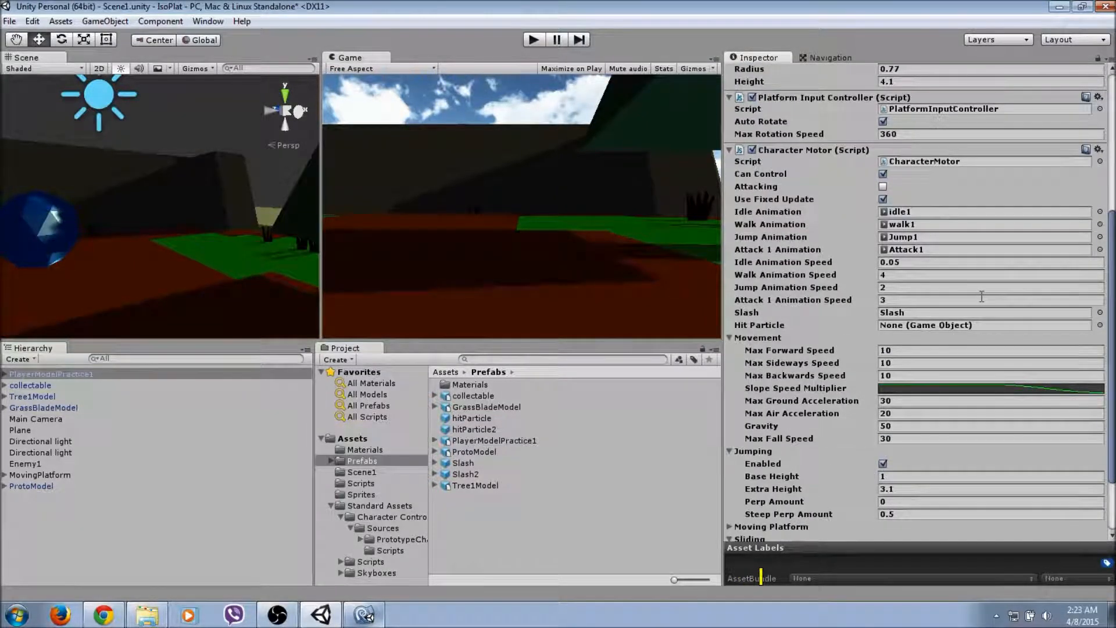
click(1100, 325)
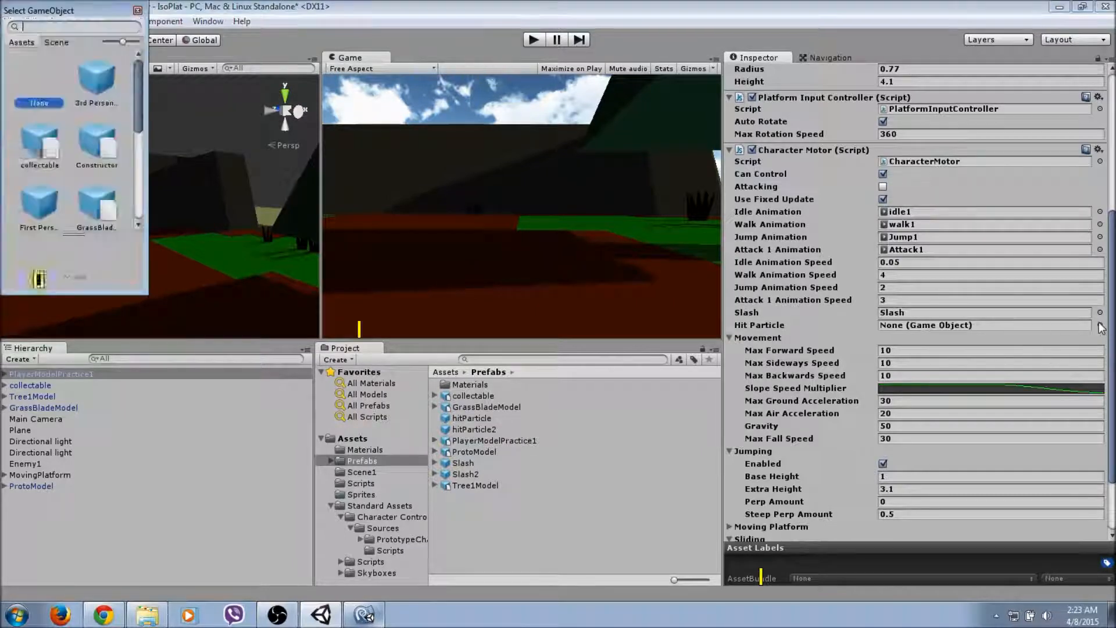
click(137, 11)
drag(472, 418, 998, 328)
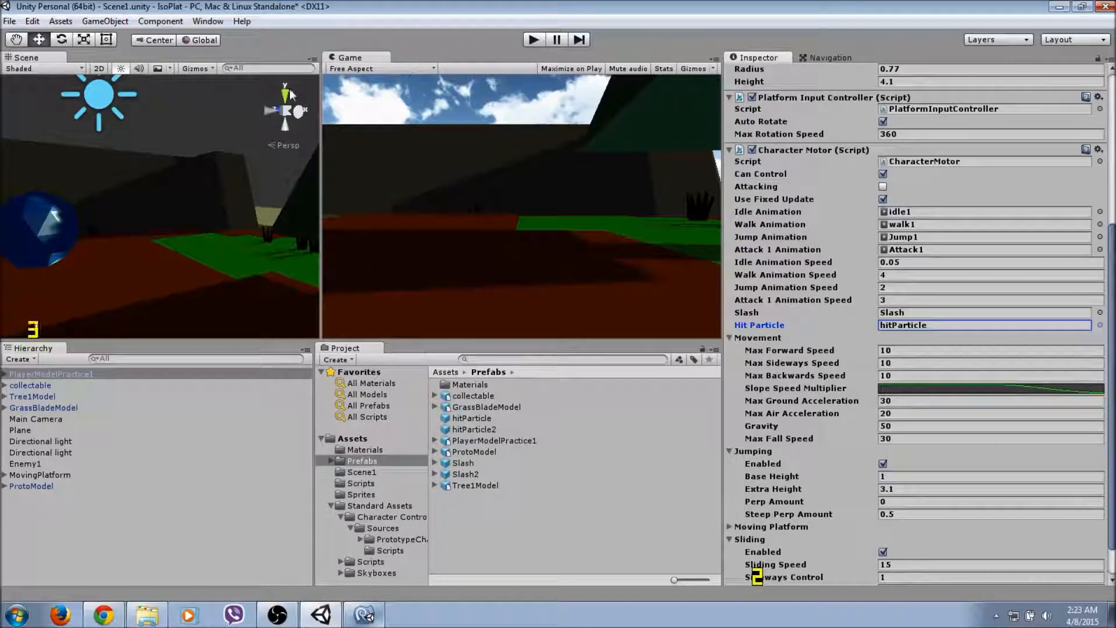
Play the scene, walk the player into the blue collectable to test the pickup, and stop the game.
click(534, 39)
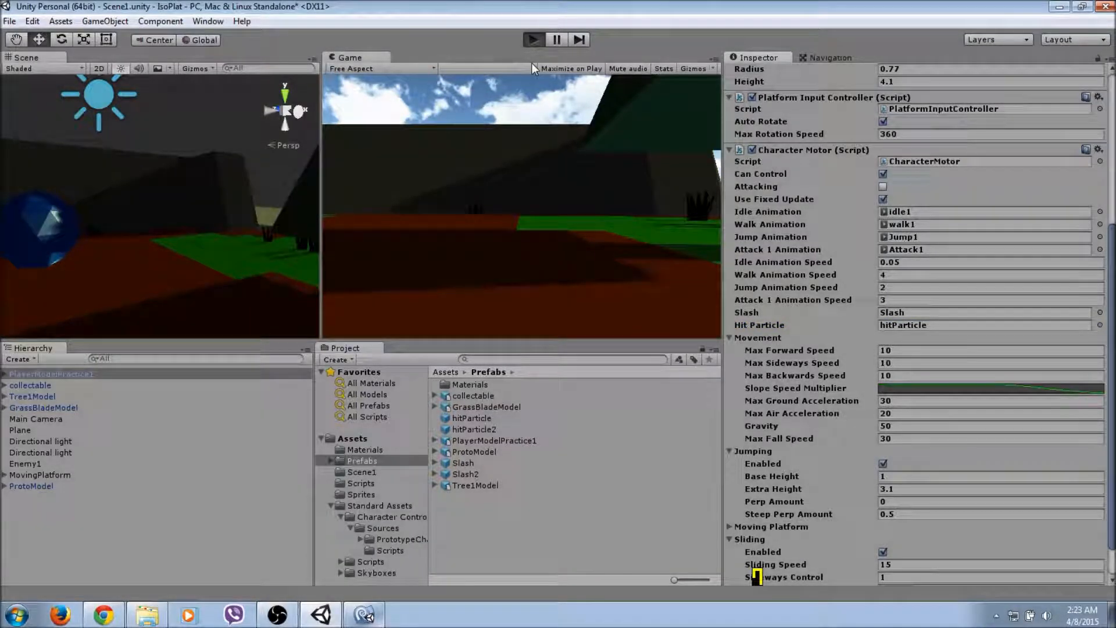
key(w)
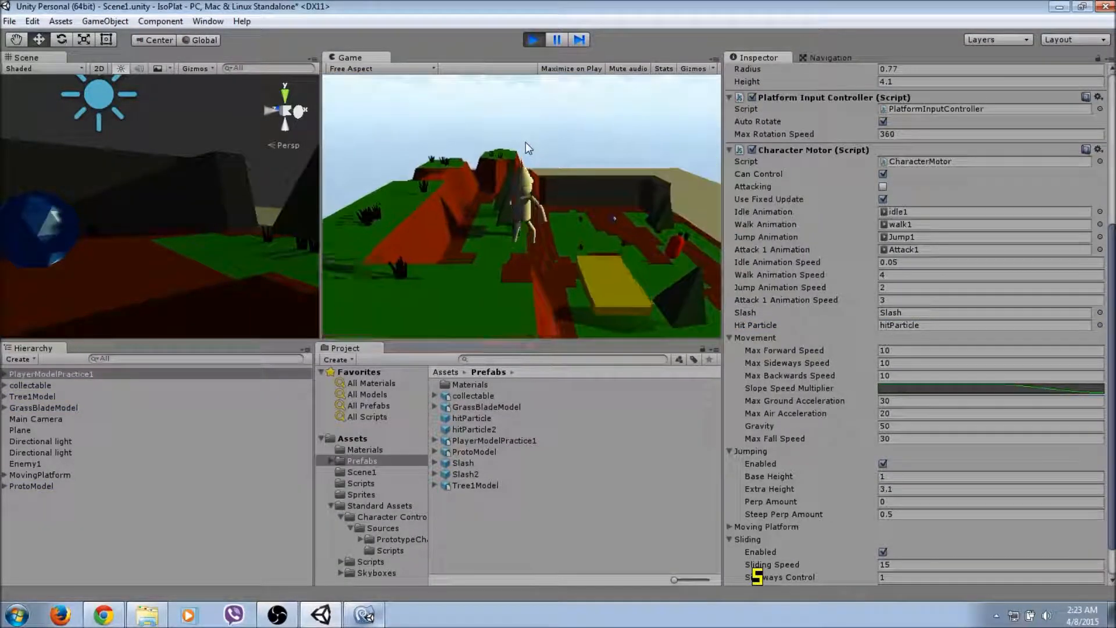
key(w)
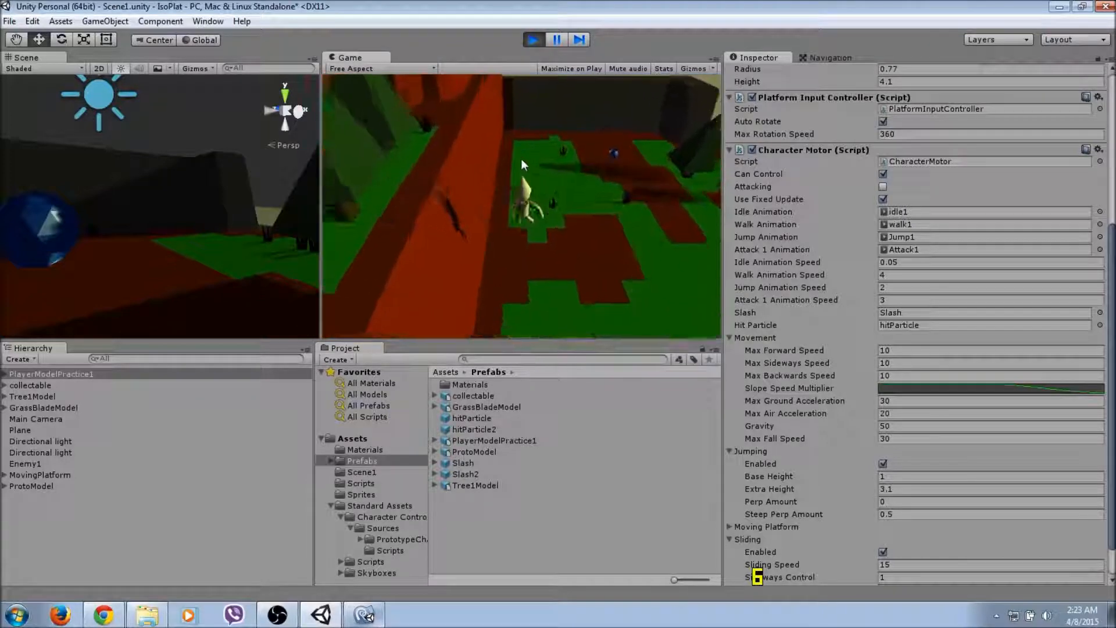
key(w)
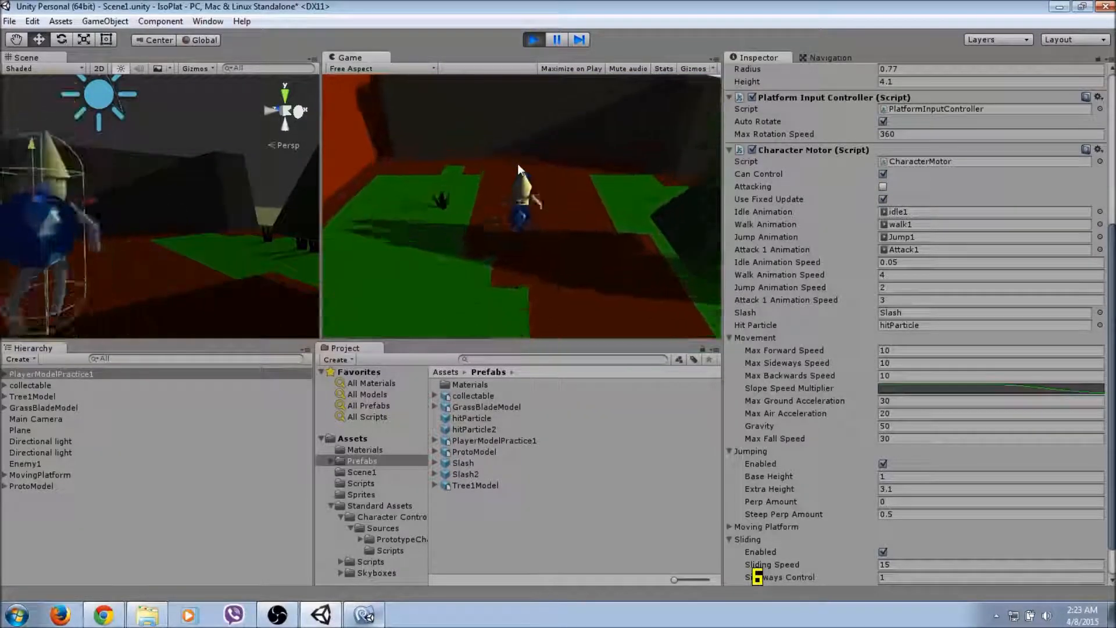
key(s)
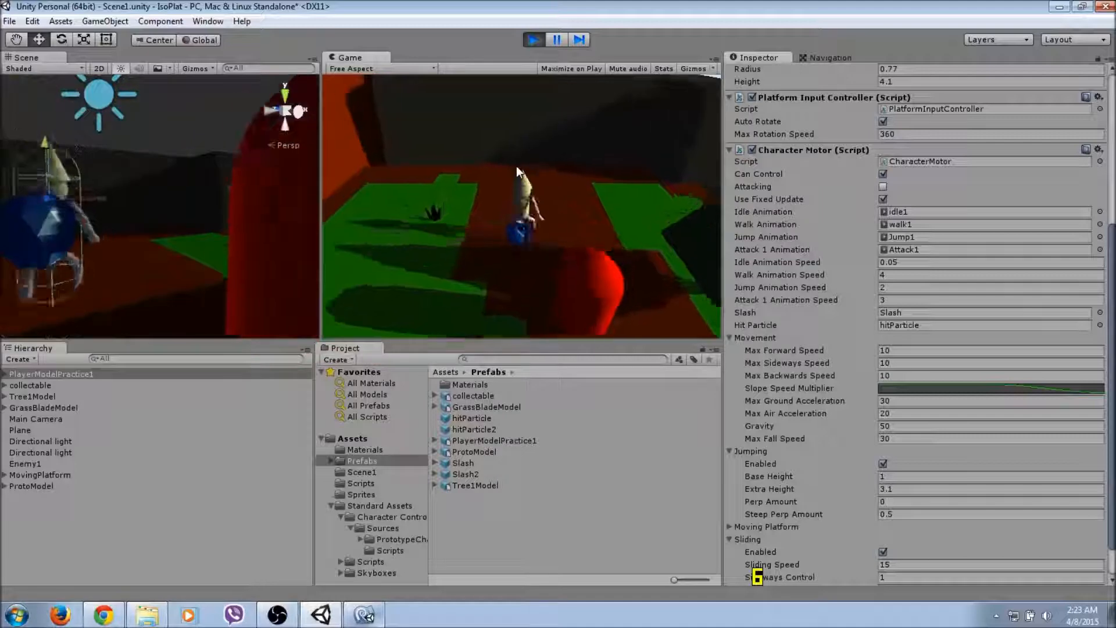
click(534, 40)
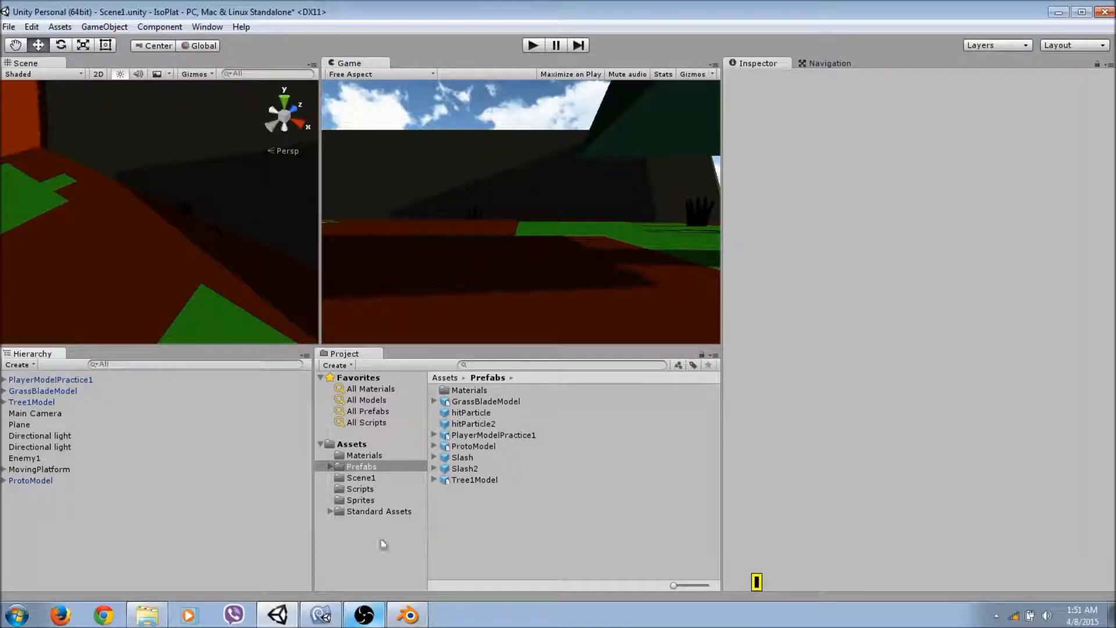
Switch to Blender, delete the default cube, add an Ico Sphere and inspect its shape.
click(407, 614)
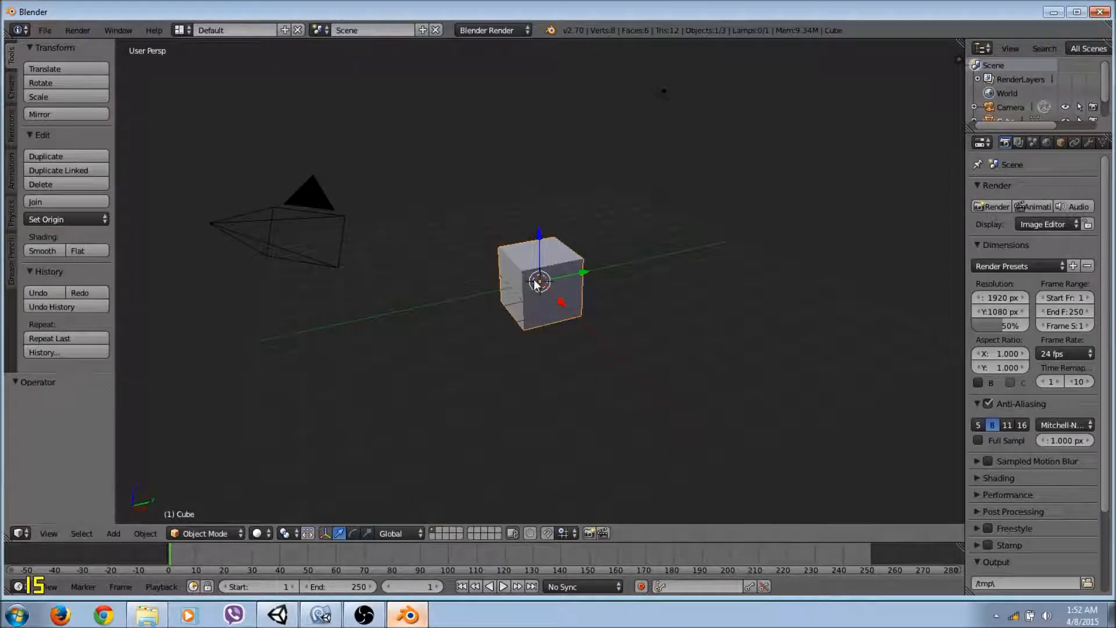
key(x)
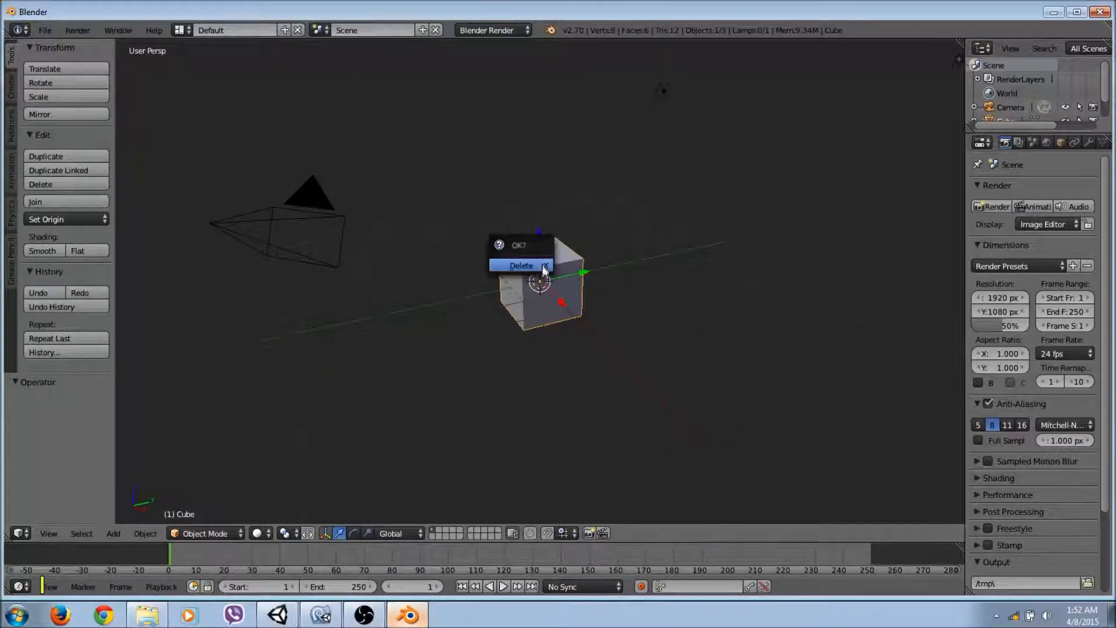
click(544, 270)
click(11, 86)
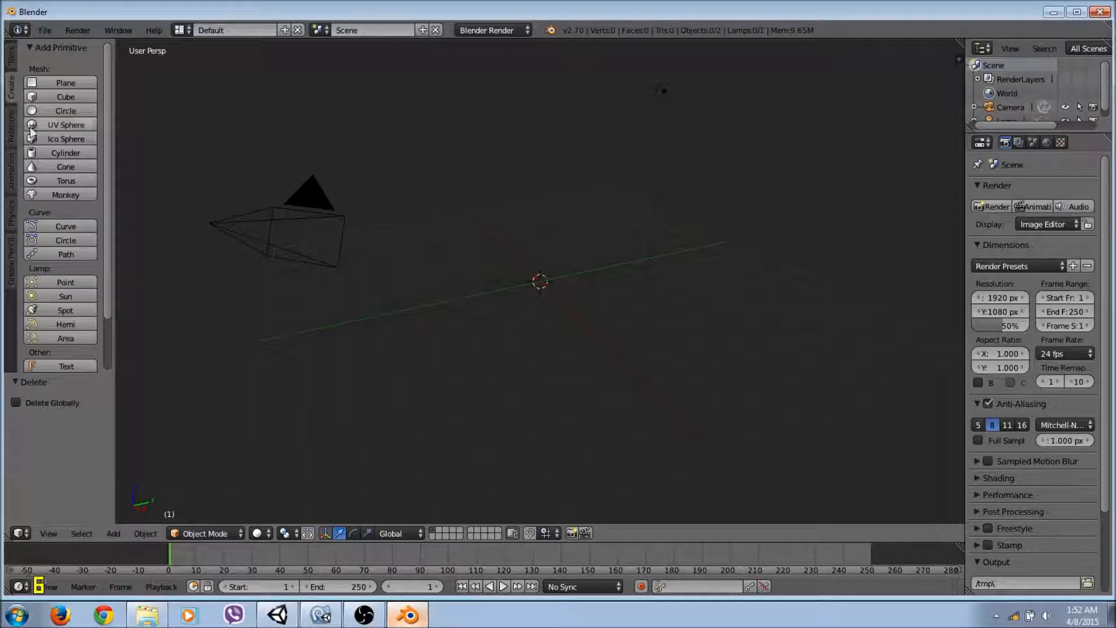
click(58, 139)
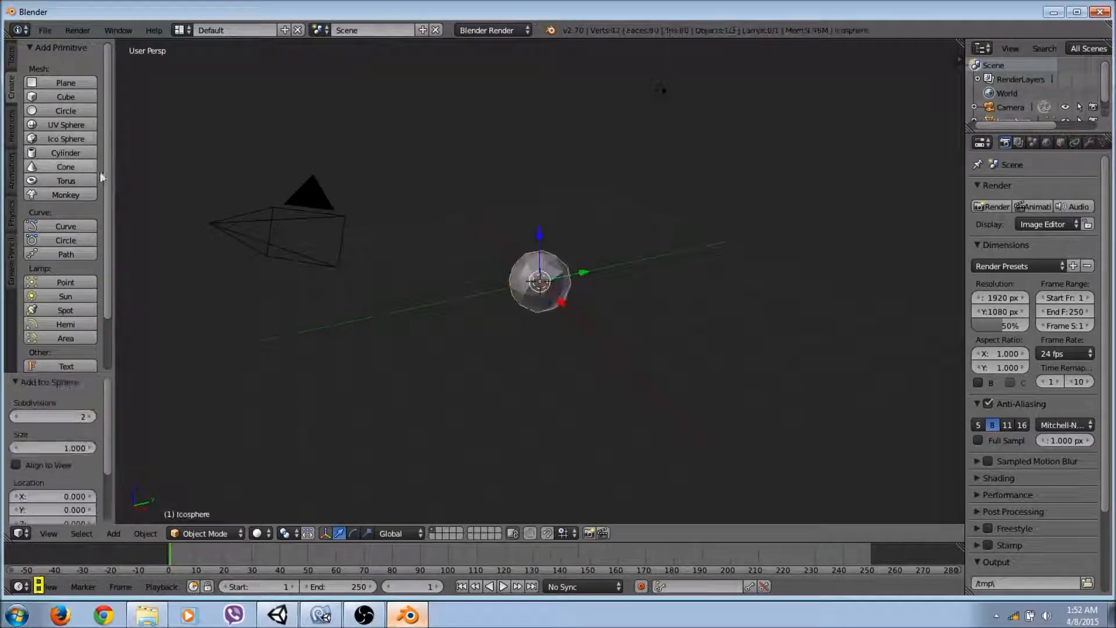
scroll(469, 323, up, 6)
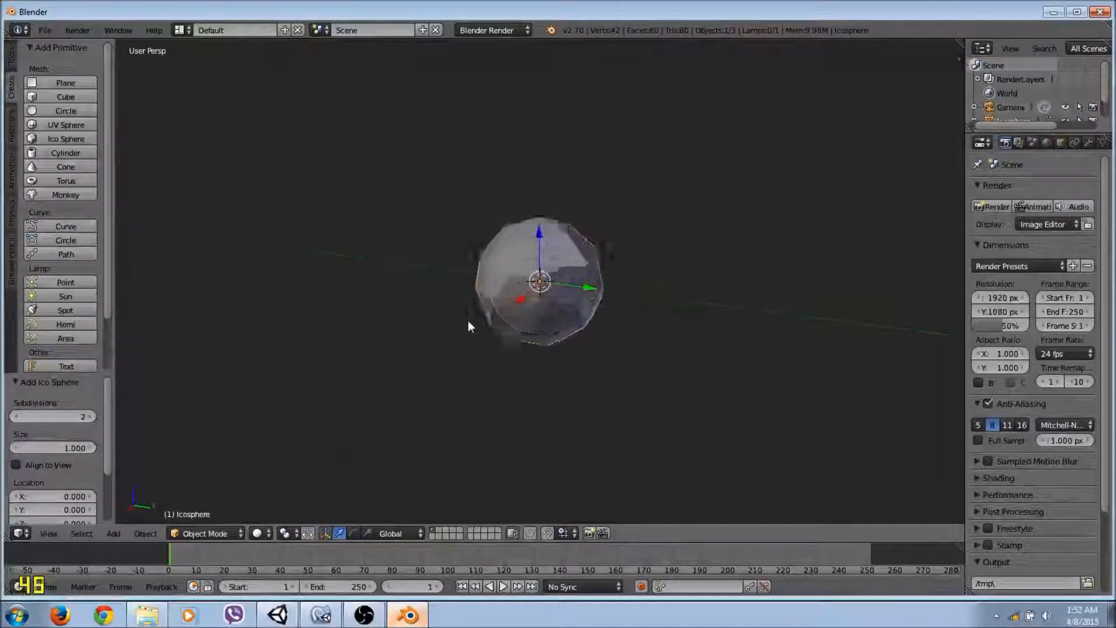
middle_drag(491, 323, 561, 326)
scroll(573, 398, down, 4)
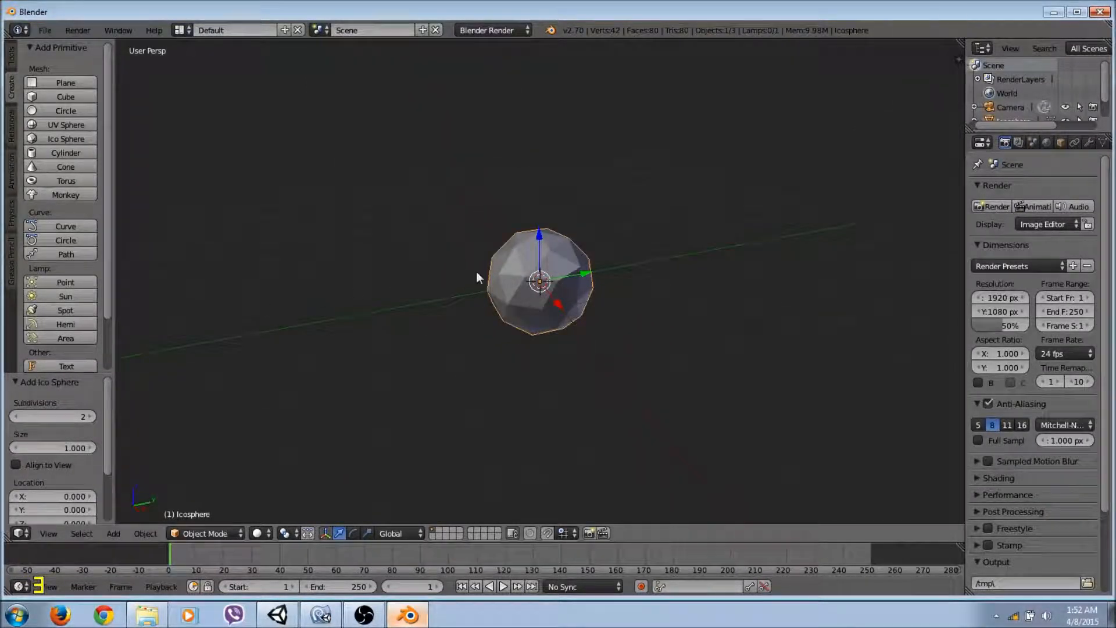
Start an Autodesk FBX export of the ico sphere, then abandon it and quit Blender without saving.
click(46, 30)
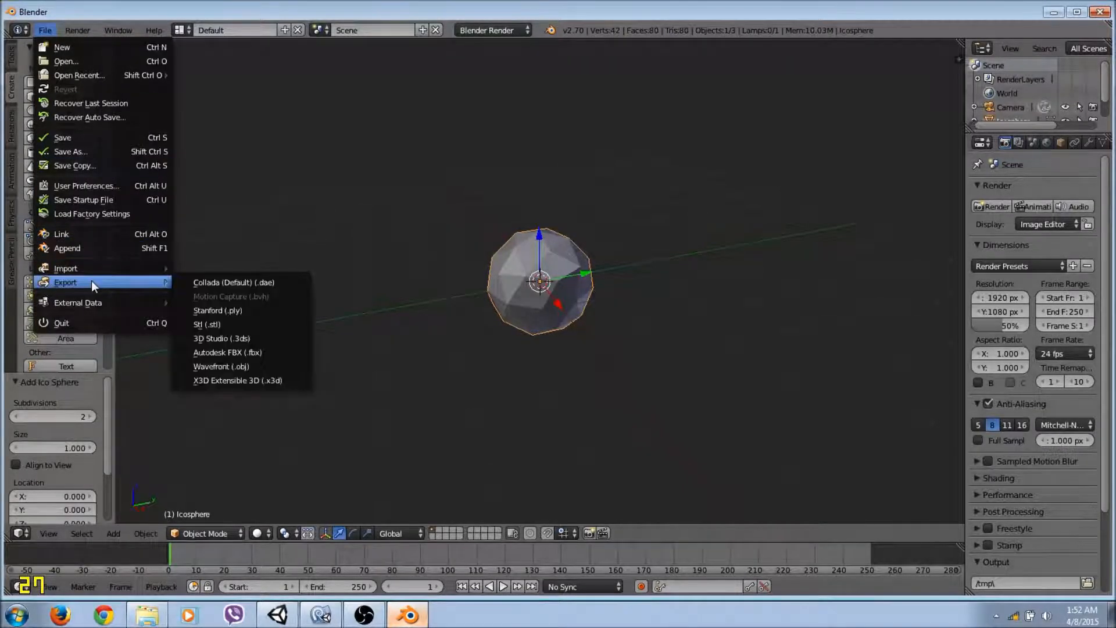
click(46, 30)
mouse_move(128, 285)
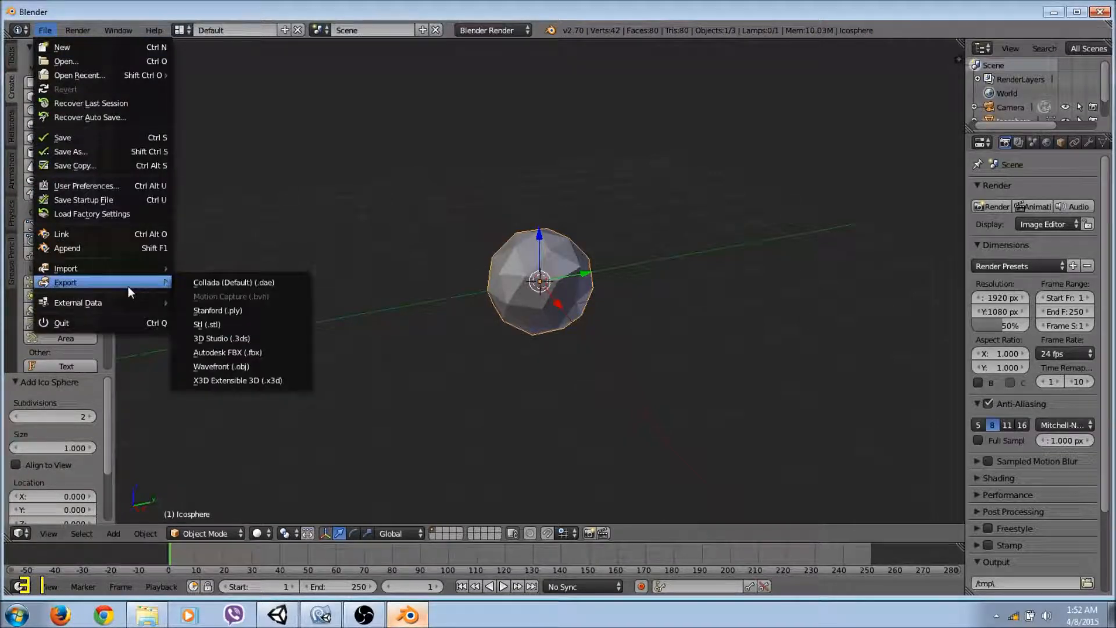
click(219, 355)
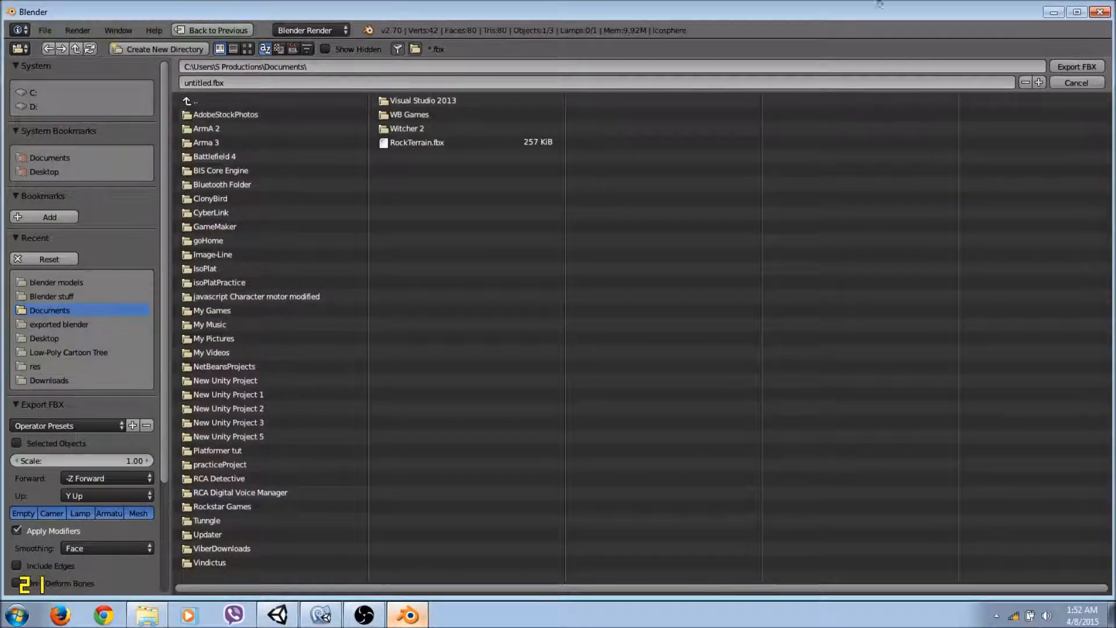
click(1098, 14)
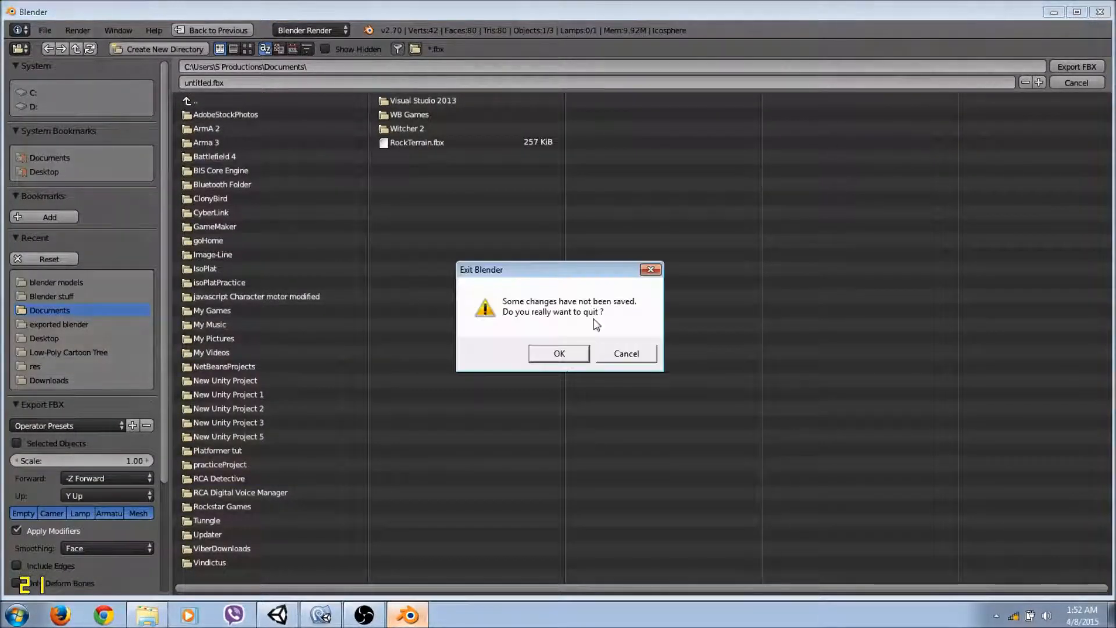
click(567, 355)
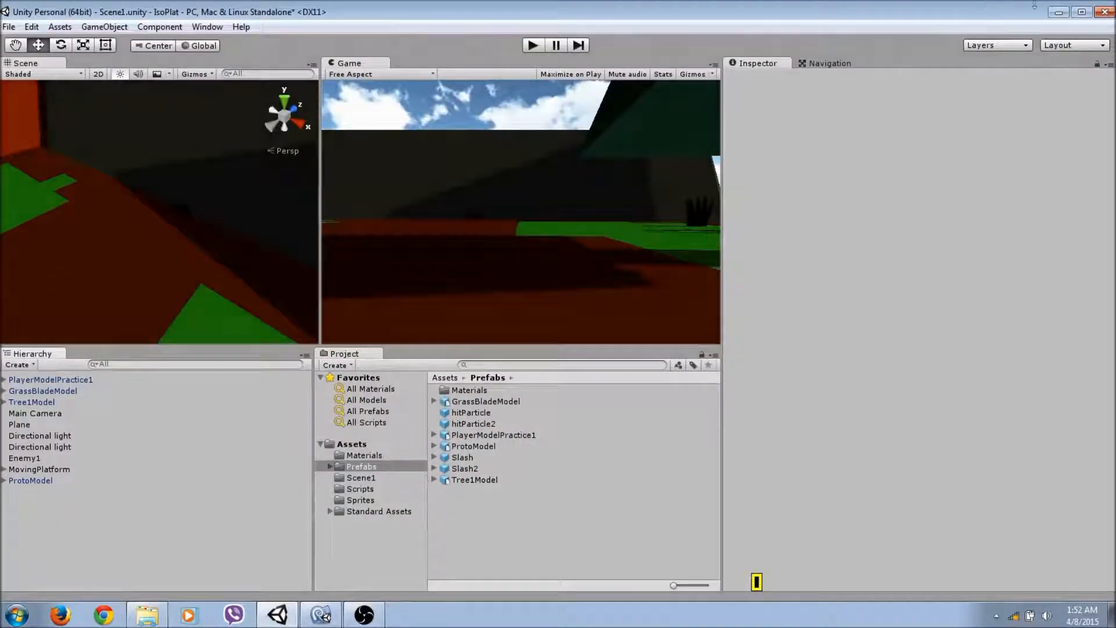
Move the Unity window aside to uncover the desktop and open the blender models folder inside Blender stuff.
click(1080, 12)
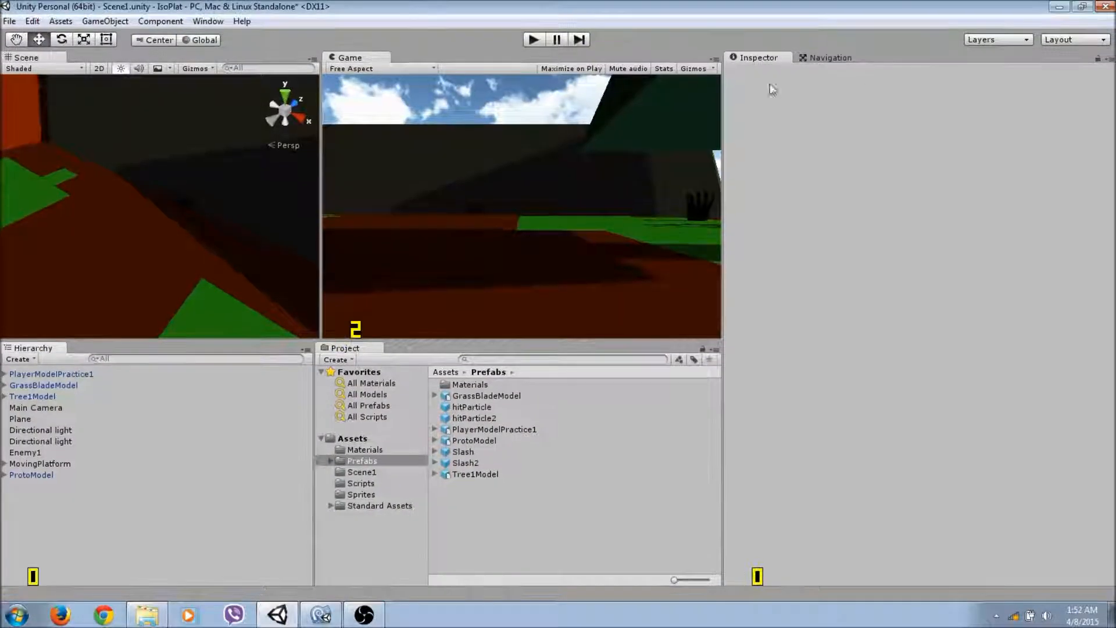
click(1081, 6)
drag(547, 7, 917, 14)
drag(734, 17, 842, 23)
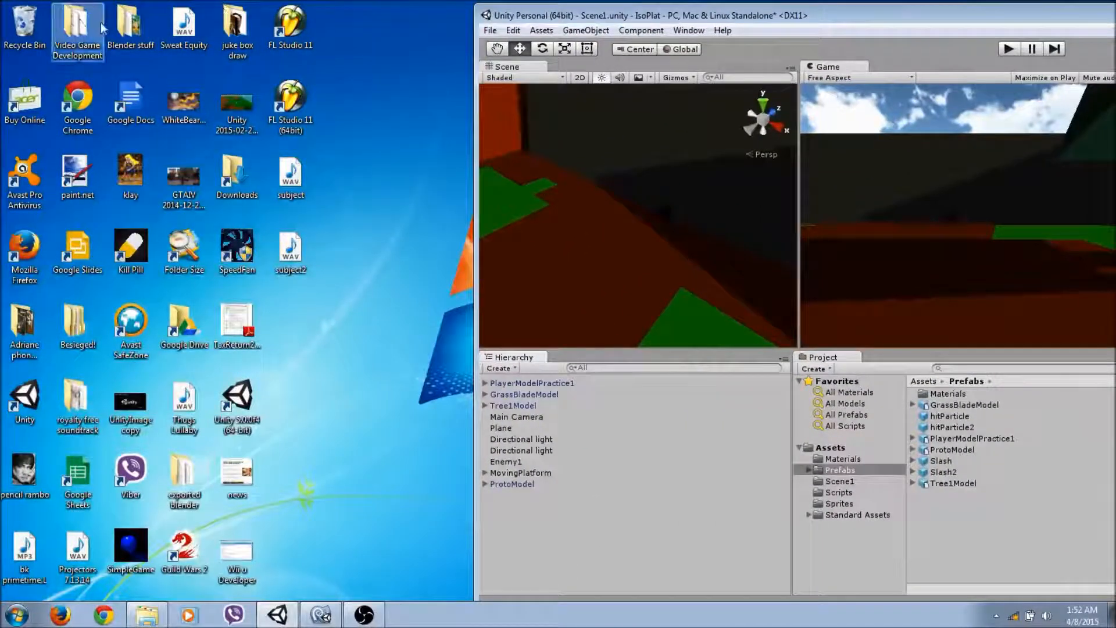
double_click(125, 25)
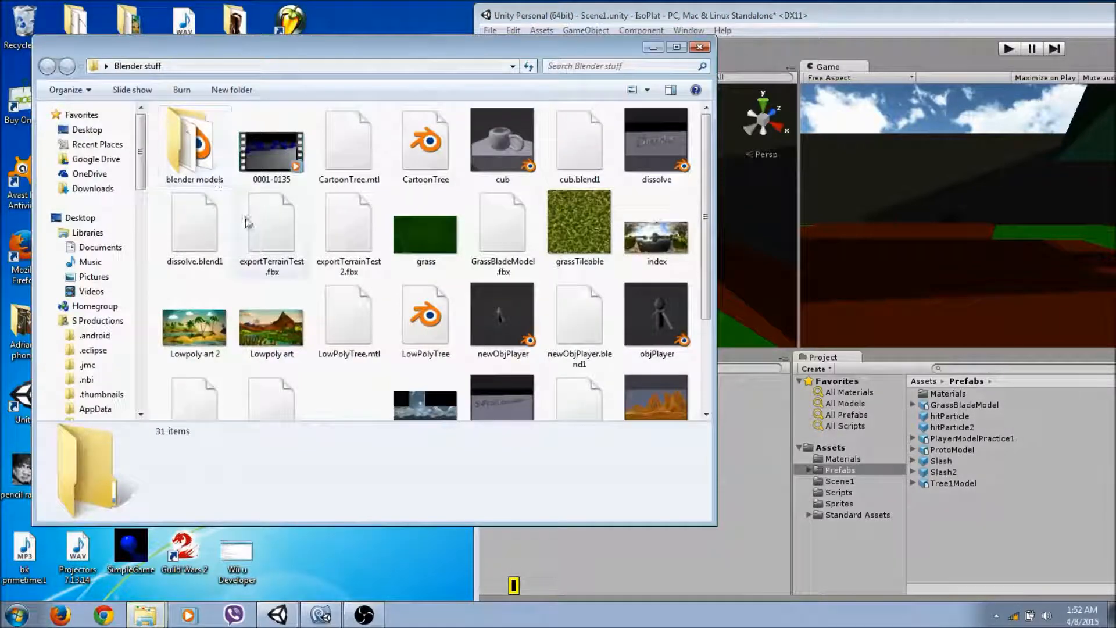
double_click(192, 145)
scroll(694, 192, down, 1)
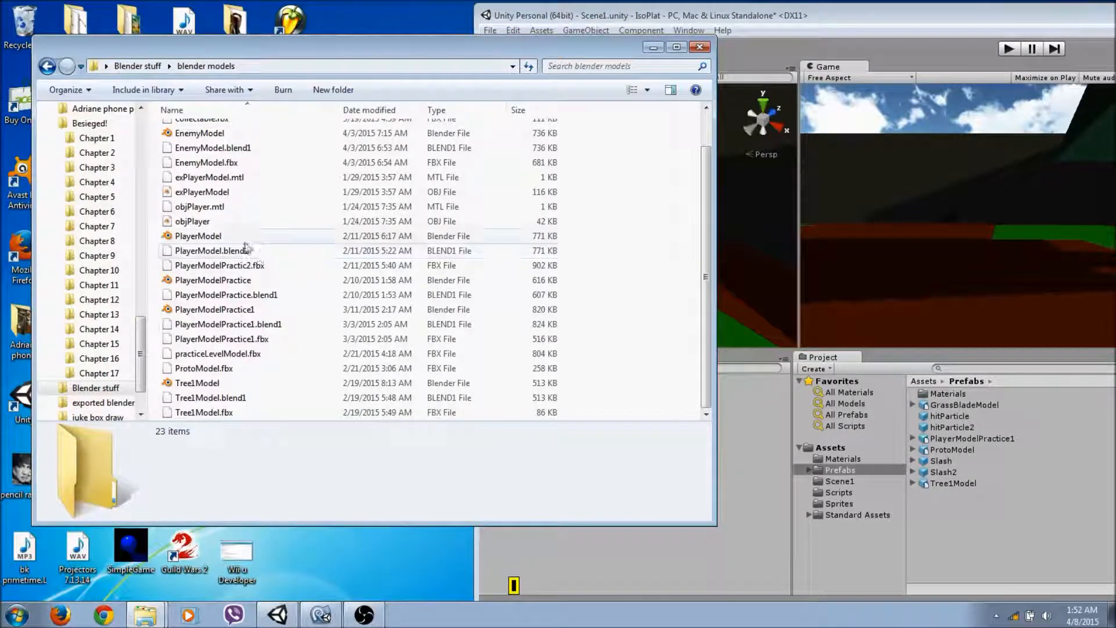
Import collectable.fbx from the blender models folder into Unity's Prefabs folder, then minimize the file window and maximize Unity.
scroll(256, 233, up, 1)
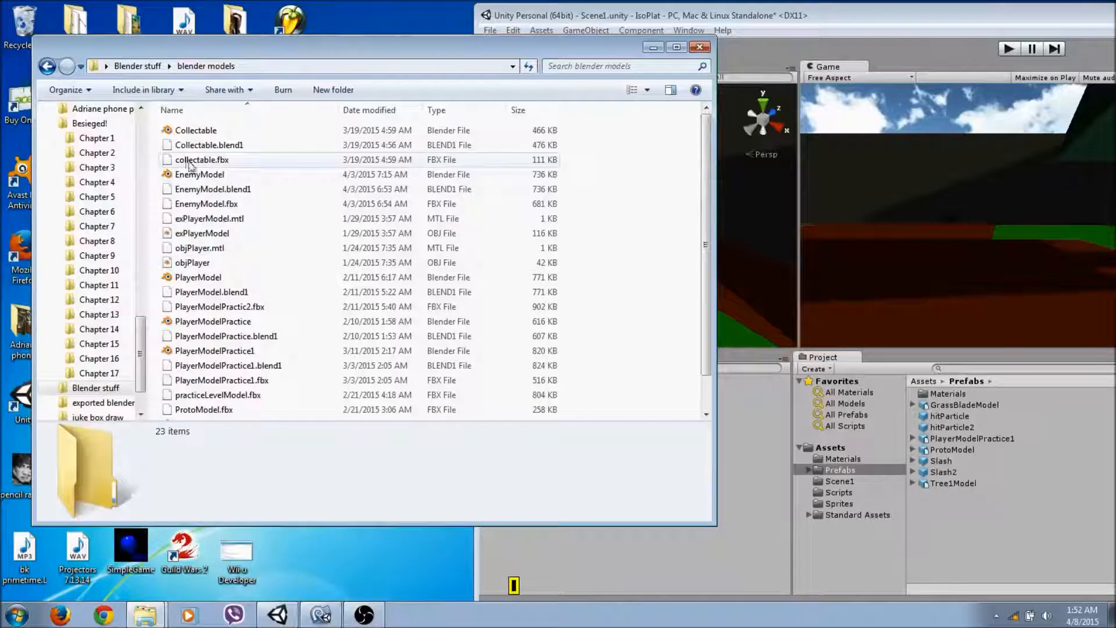
drag(184, 163, 960, 513)
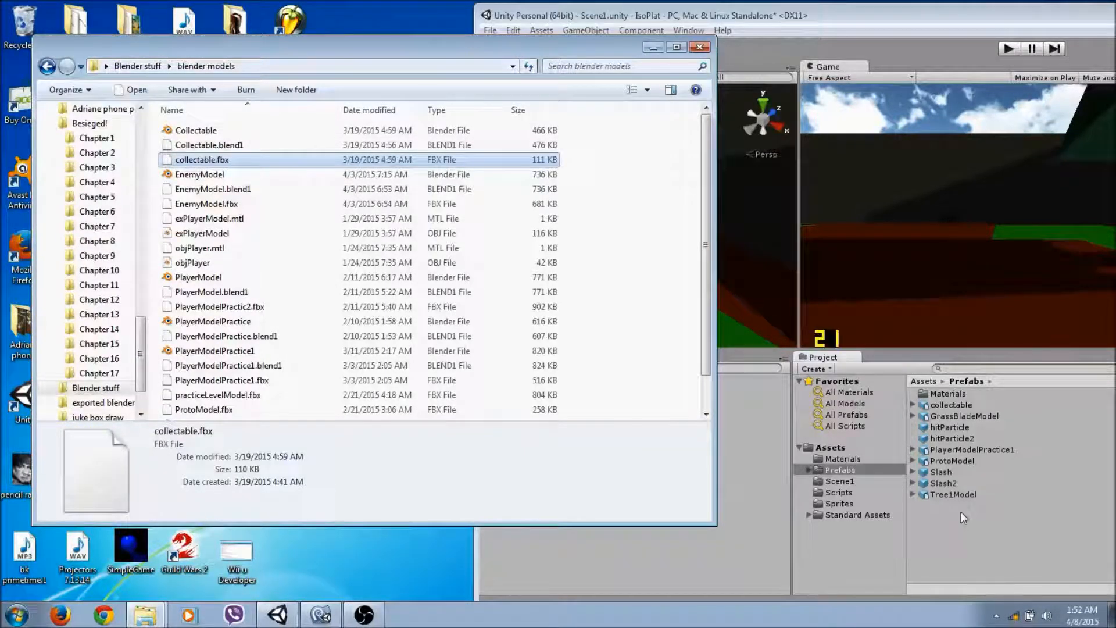
click(653, 47)
drag(1031, 23, 651, 54)
drag(1044, 48, 863, 47)
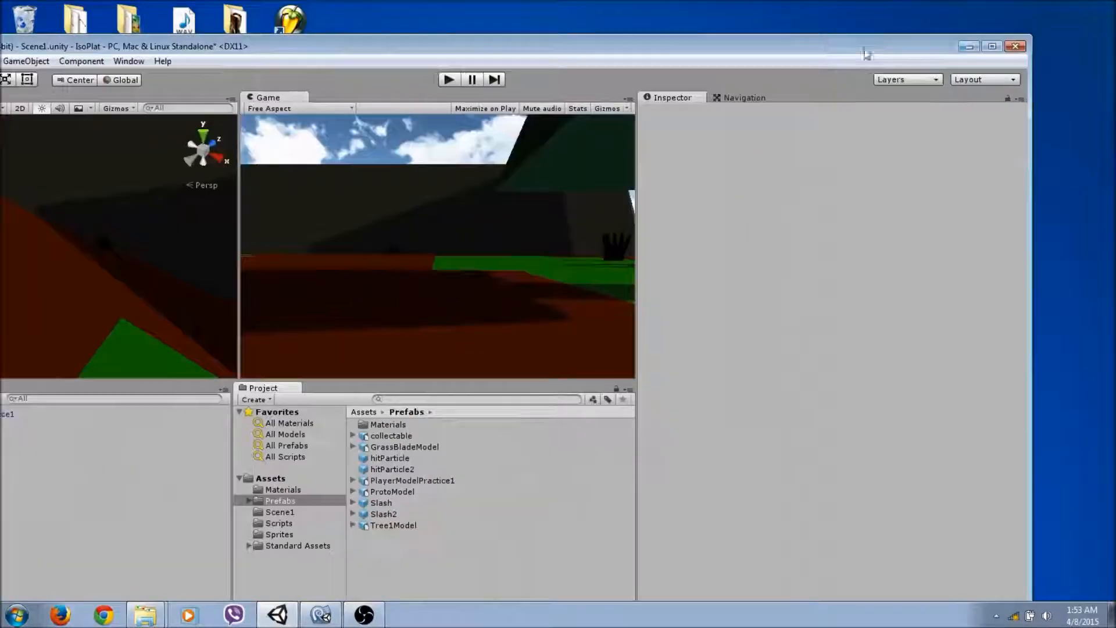
click(991, 46)
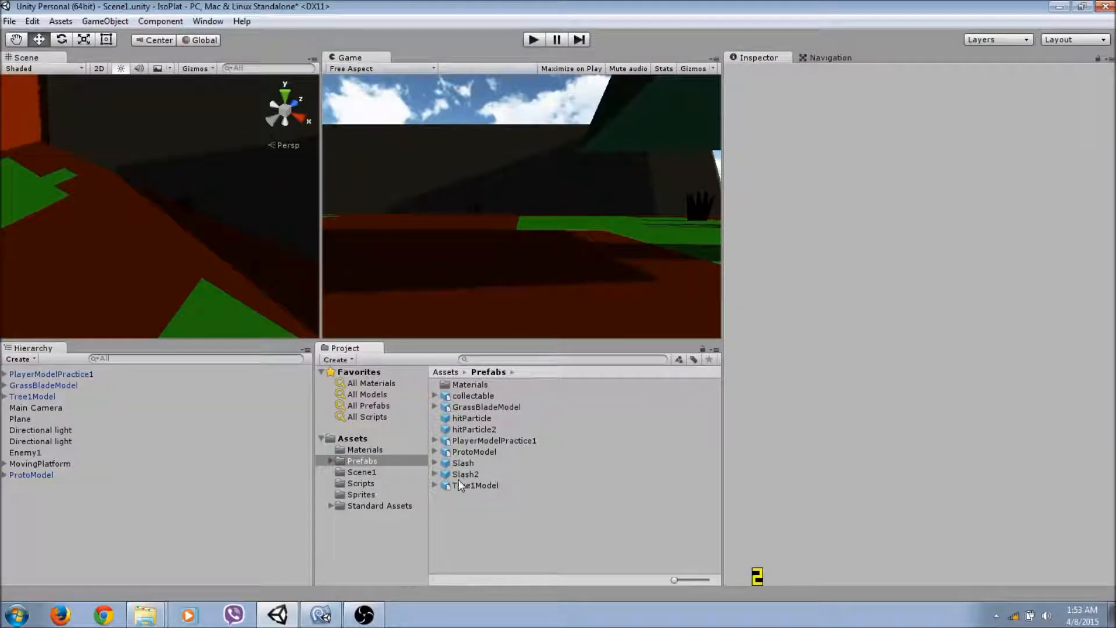
Set the scale factor in the collectable model's import settings to 3.
click(463, 397)
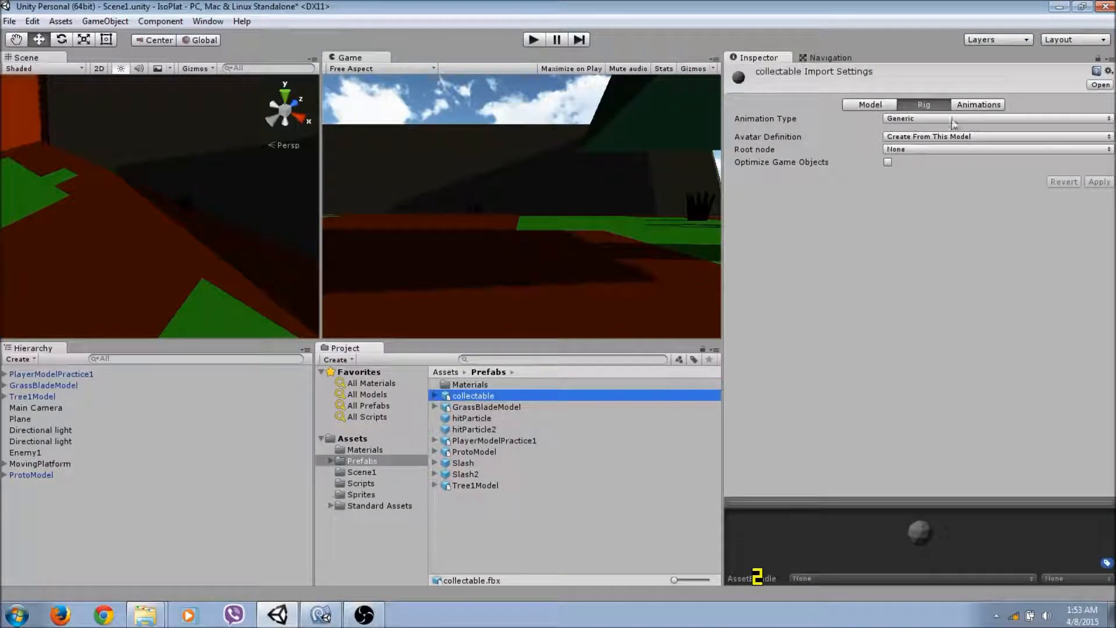
click(863, 105)
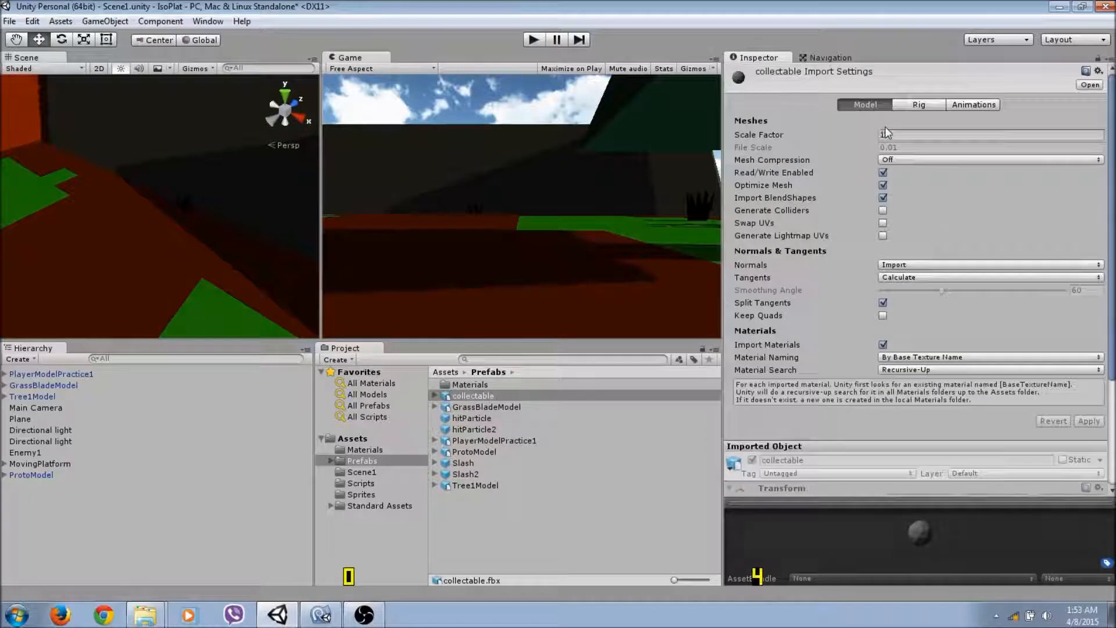
mouse_move(460, 393)
mouse_down()
mouse_move(186, 242)
mouse_move(462, 398)
mouse_up()
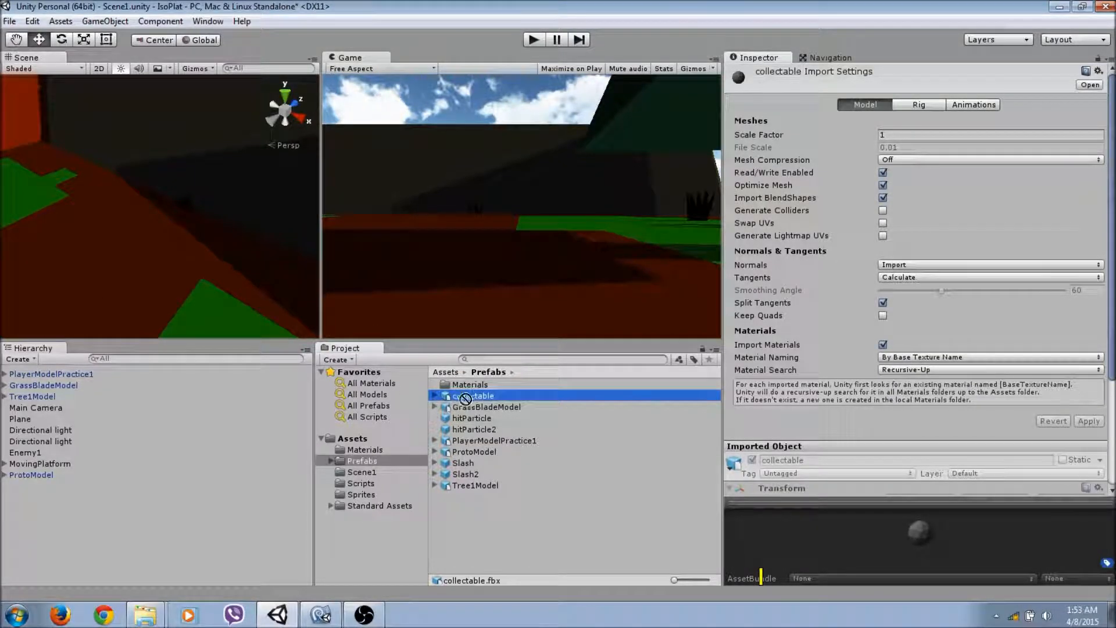
click(878, 135)
text(3)
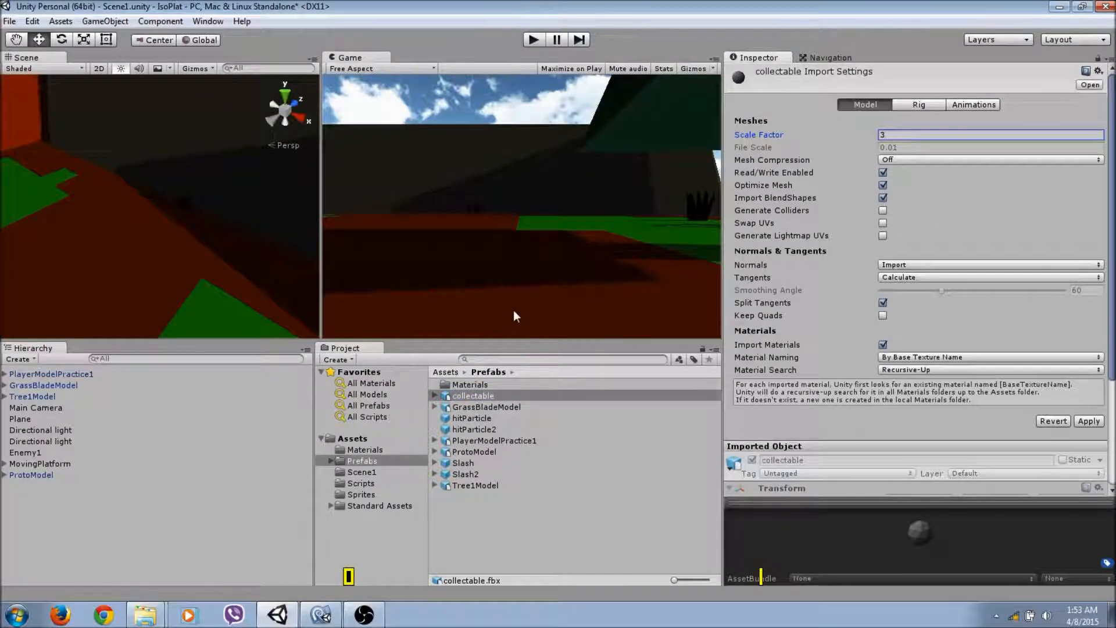
Apply the pending import settings and place the collectable model in the scene above the ground near the dark wall.
click(463, 390)
click(169, 239)
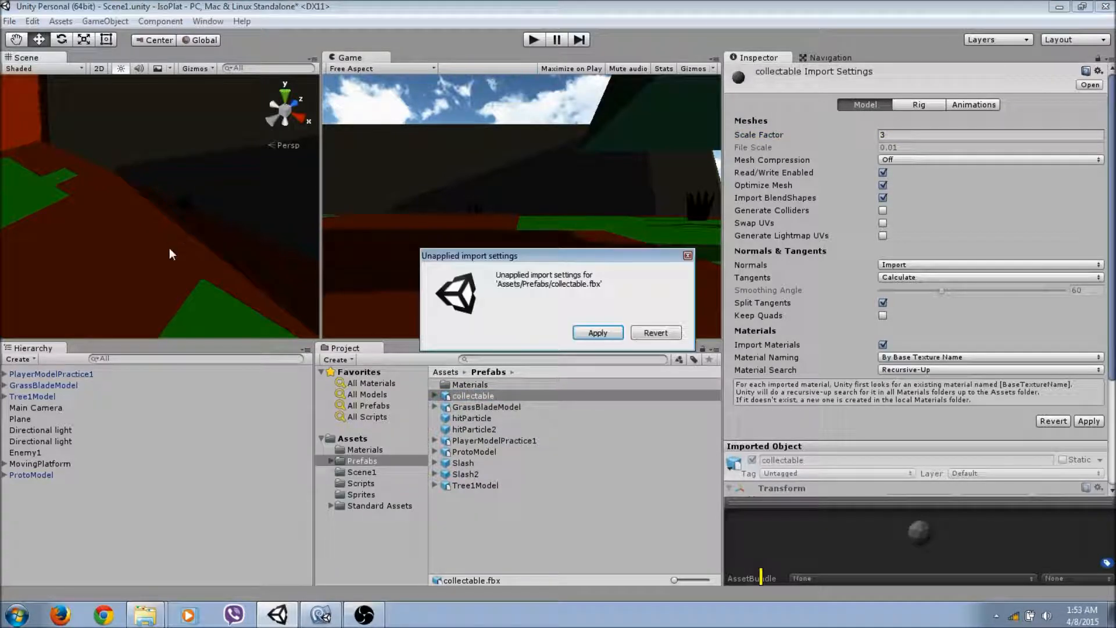
click(596, 333)
drag(171, 197, 238, 163)
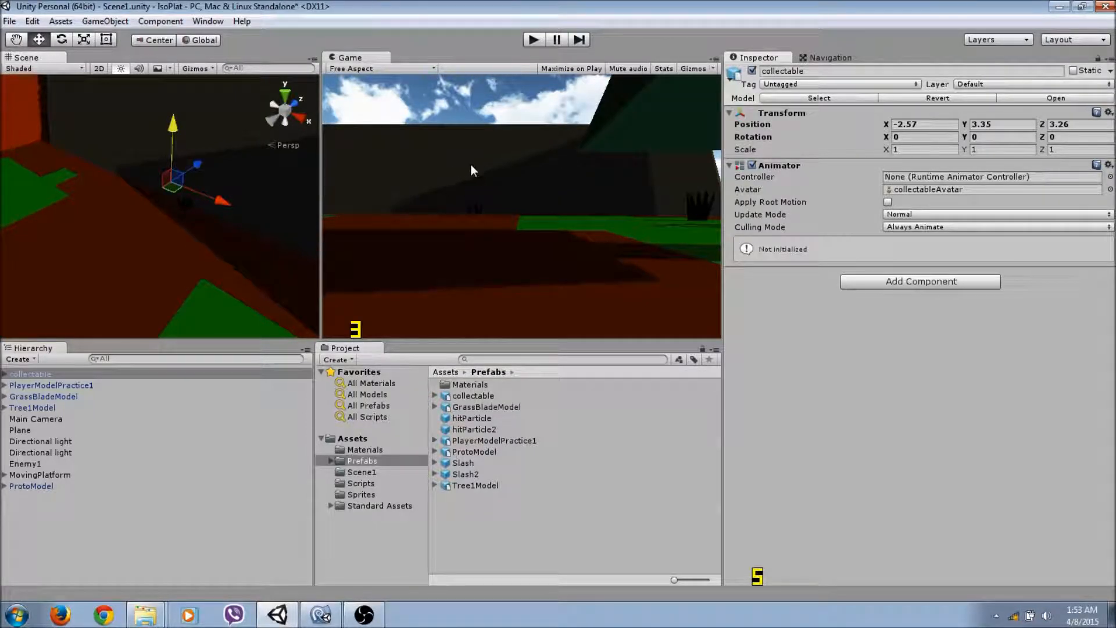
scroll(179, 168, up, 2)
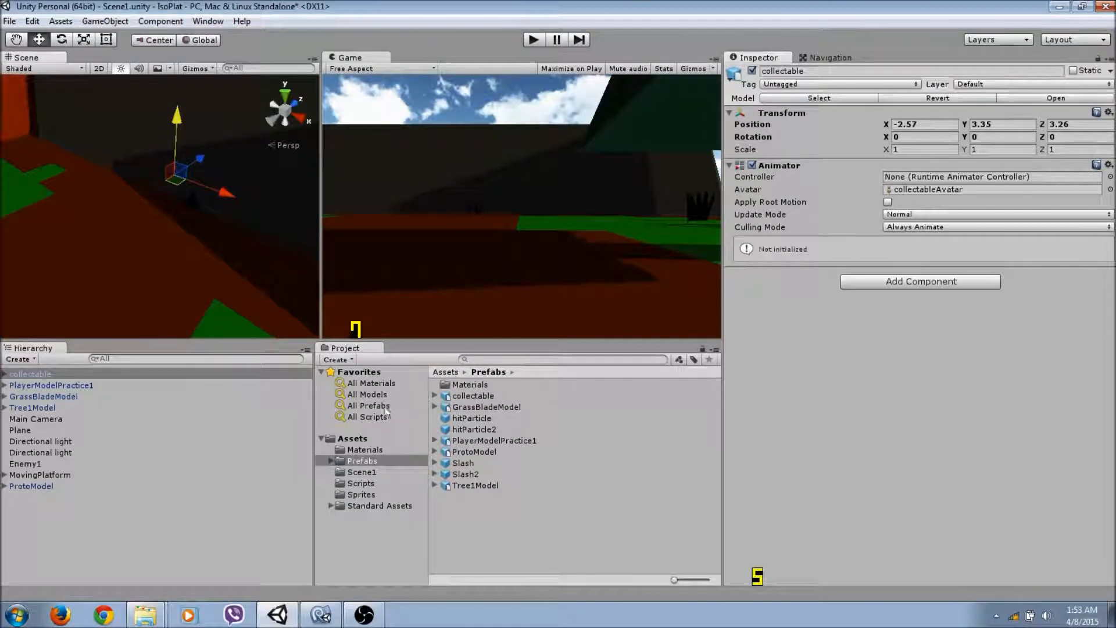
Set the collectable model's import scale factor to 10 and apply it.
click(478, 398)
click(814, 133)
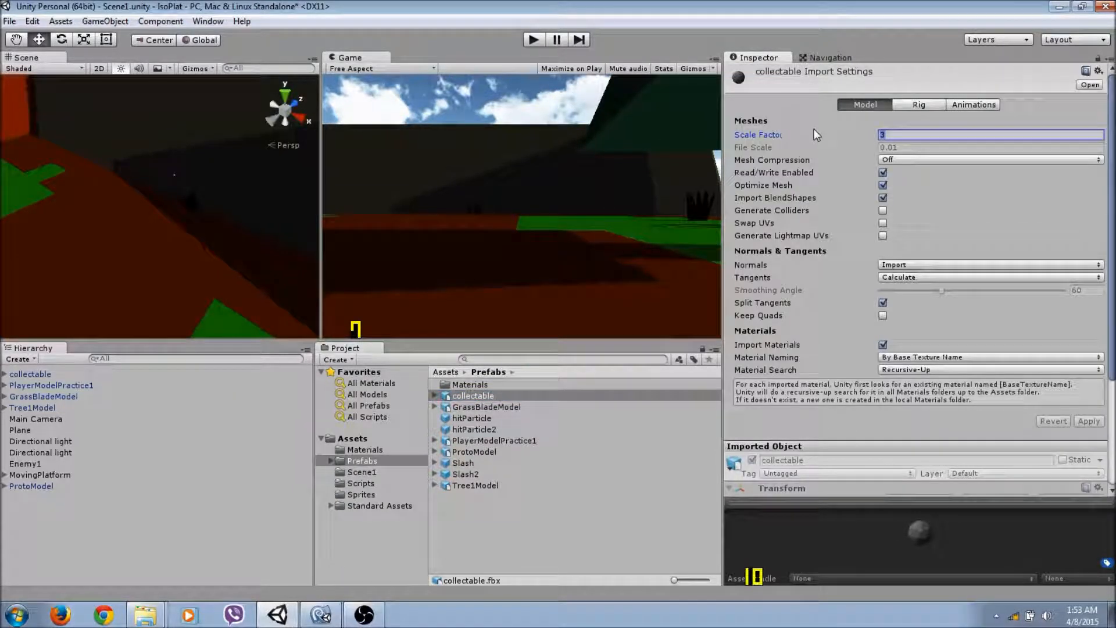
text(10)
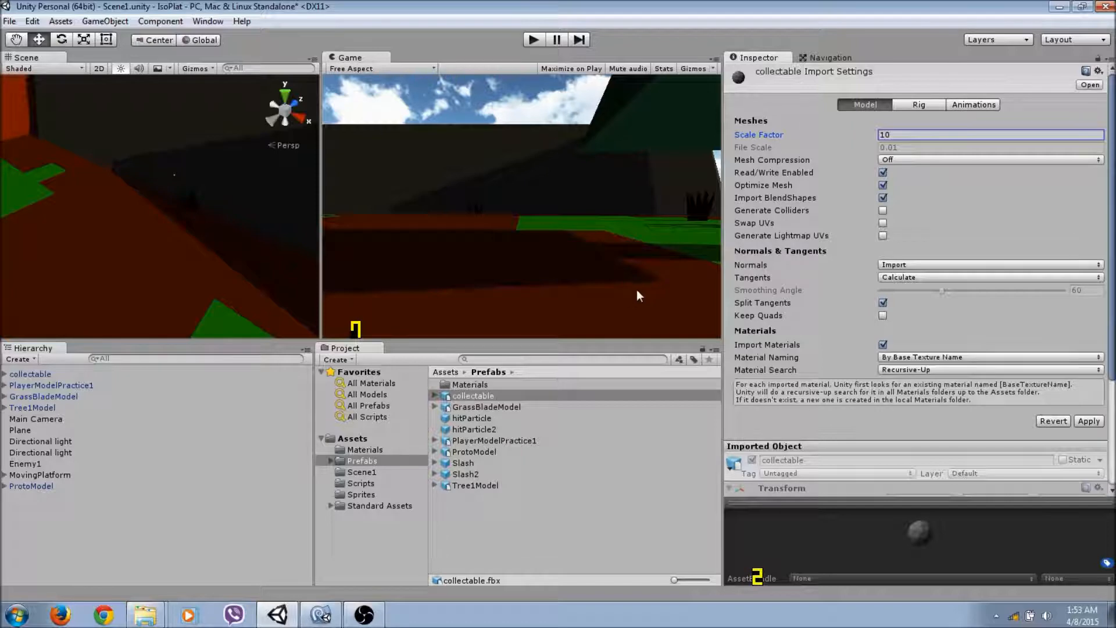
click(1088, 422)
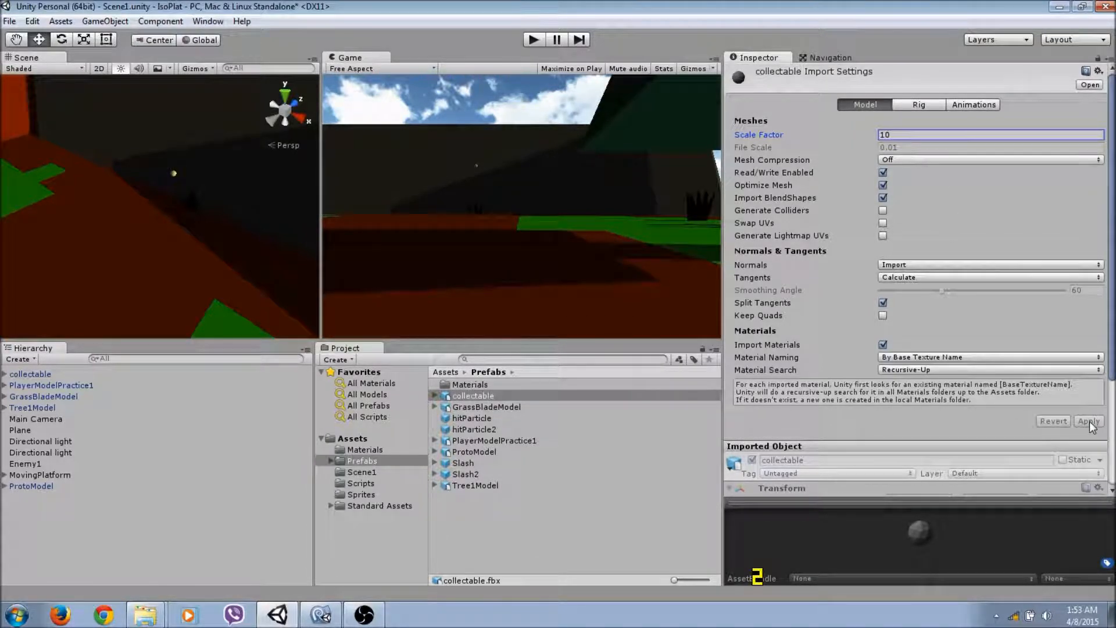
Examine the size of the collectable sphere up close in the scene.
click(895, 135)
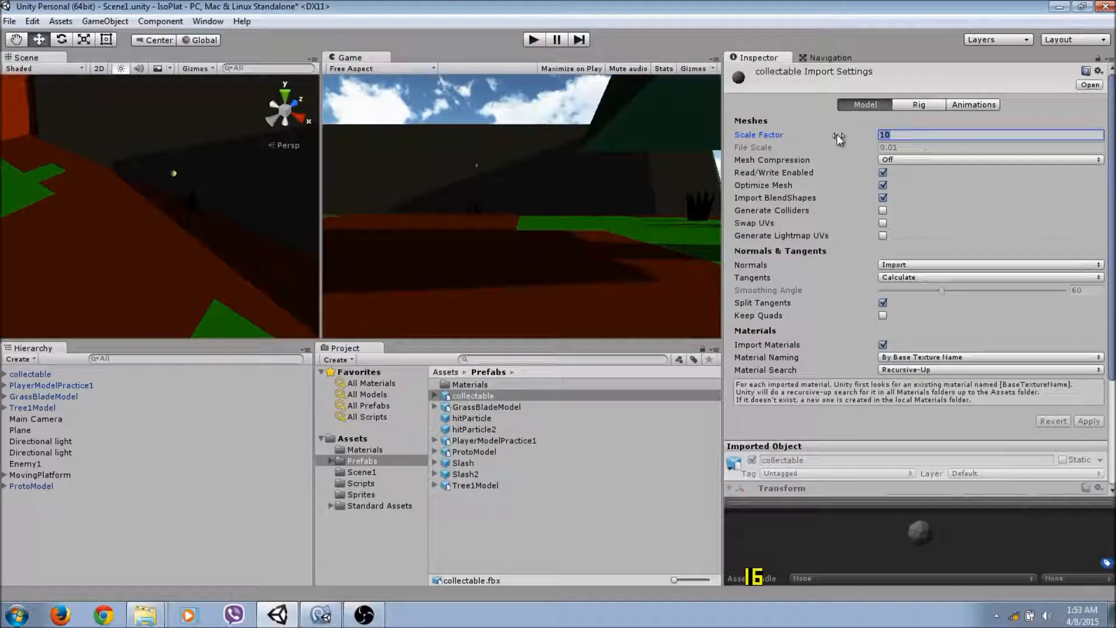
middle_drag(194, 195, 316, 199)
scroll(230, 208, up, 2)
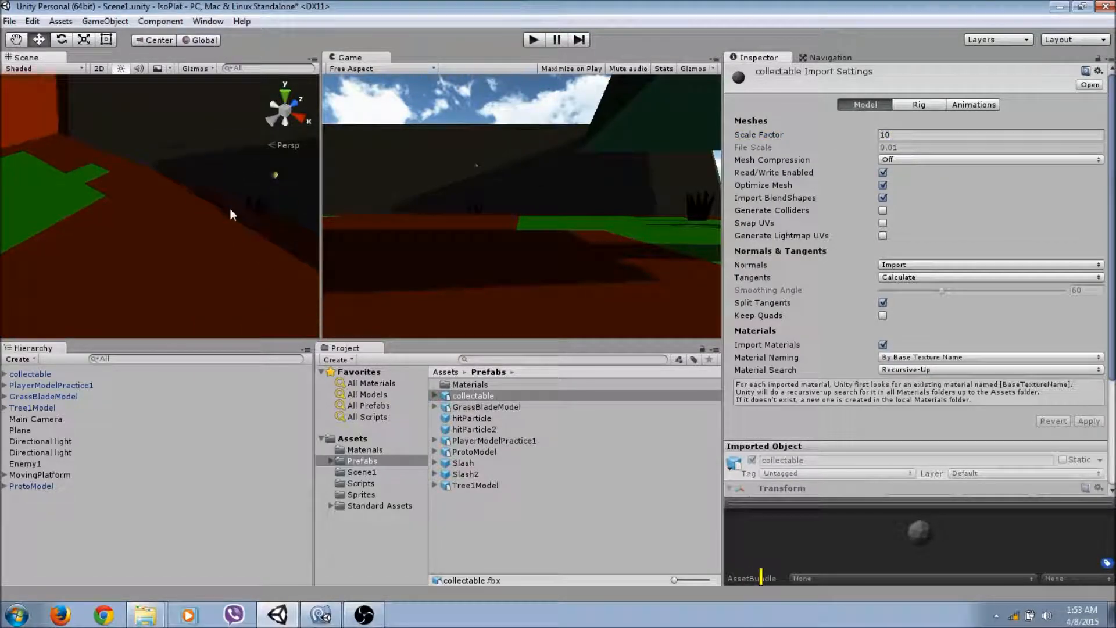
middle_drag(230, 208, 5, 213)
scroll(51, 208, up, 1)
scroll(162, 211, up, 3)
middle_drag(165, 211, 158, 381)
scroll(170, 229, up, 1)
scroll(169, 229, up, 2)
middle_drag(157, 204, 167, 292)
scroll(219, 281, up, 3)
scroll(219, 280, down, 3)
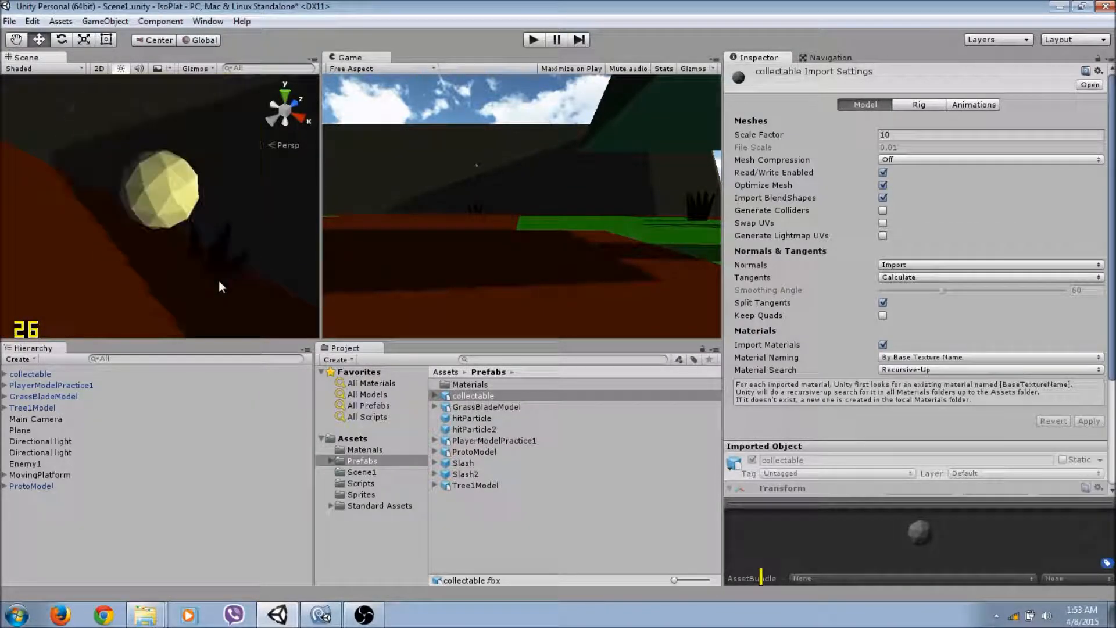
scroll(219, 280, up, 1)
scroll(218, 280, down, 1)
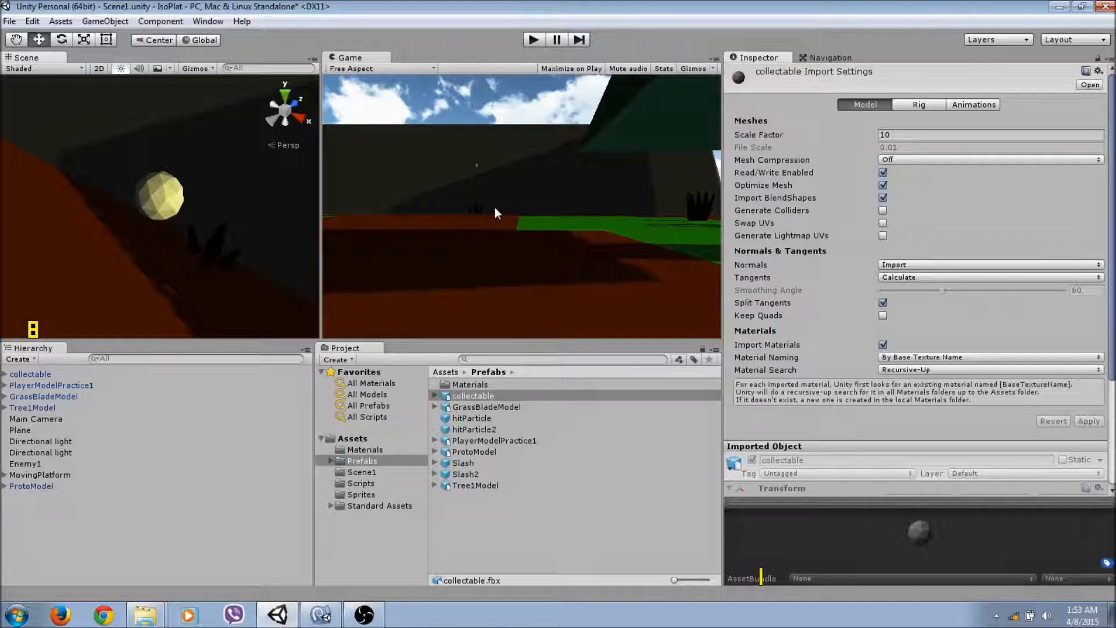
Raise the collectable model's import scale factor to 20 and apply it.
click(911, 134)
click(856, 134)
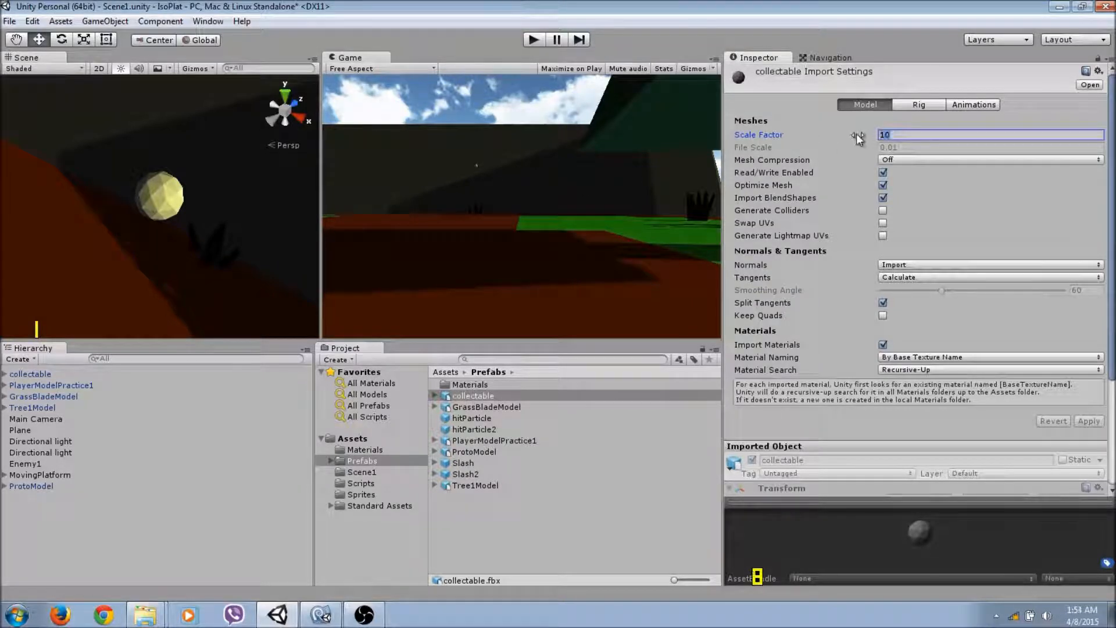
text(2)
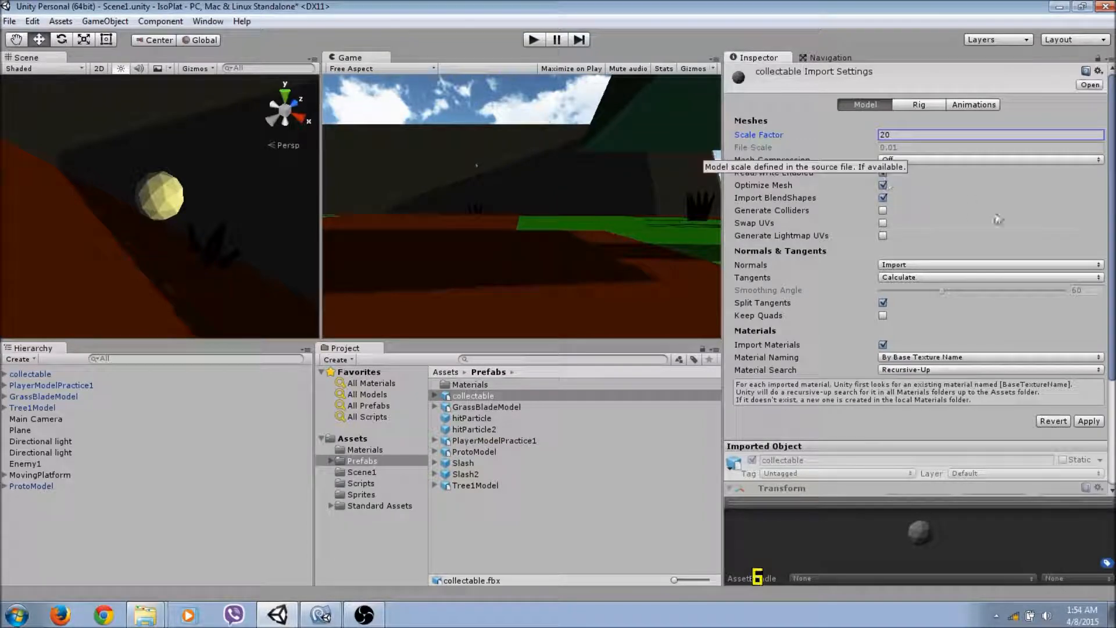
click(1088, 420)
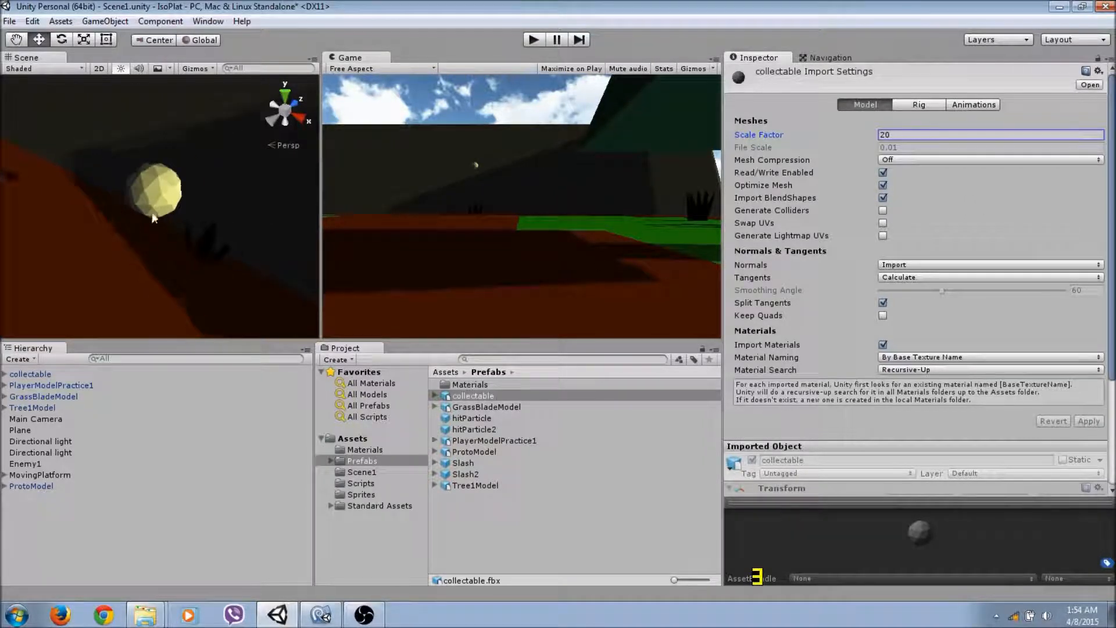
middle_drag(158, 229, 182, 164)
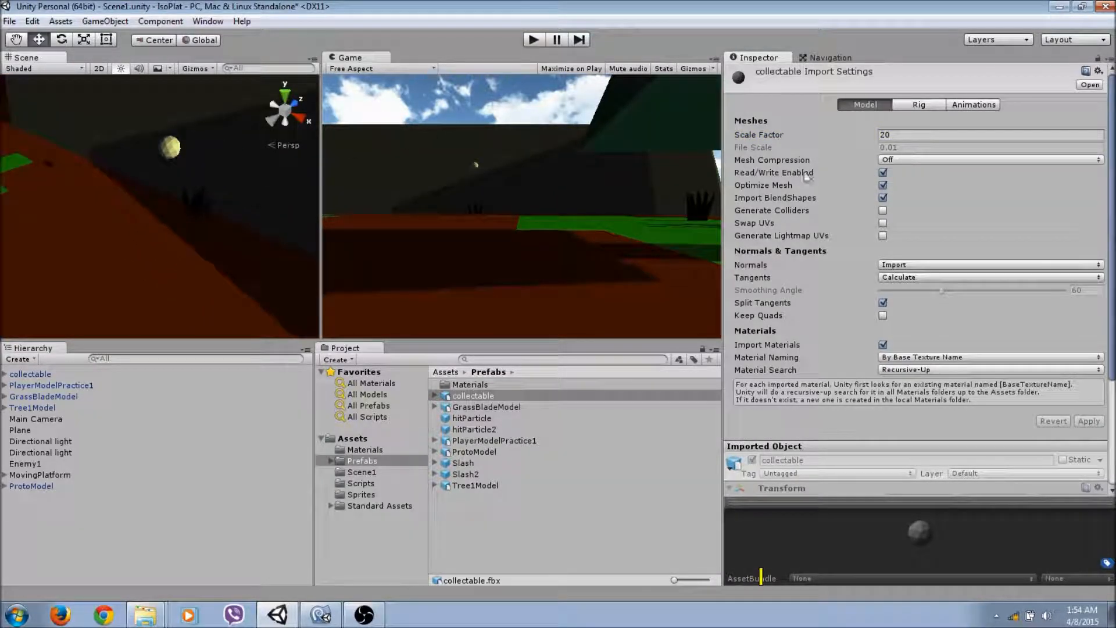
Change the collectable model's import scale factor to 40 and apply the setting.
click(880, 134)
key(BackSpace)
text(40)
click(1087, 421)
Compare the collectable's size with the trees, grass and surrounding level in the scene.
scroll(197, 212, down, 5)
middle_drag(203, 202, 255, 175)
scroll(203, 201, down, 3)
scroll(144, 207, down, 2)
scroll(149, 203, down, 5)
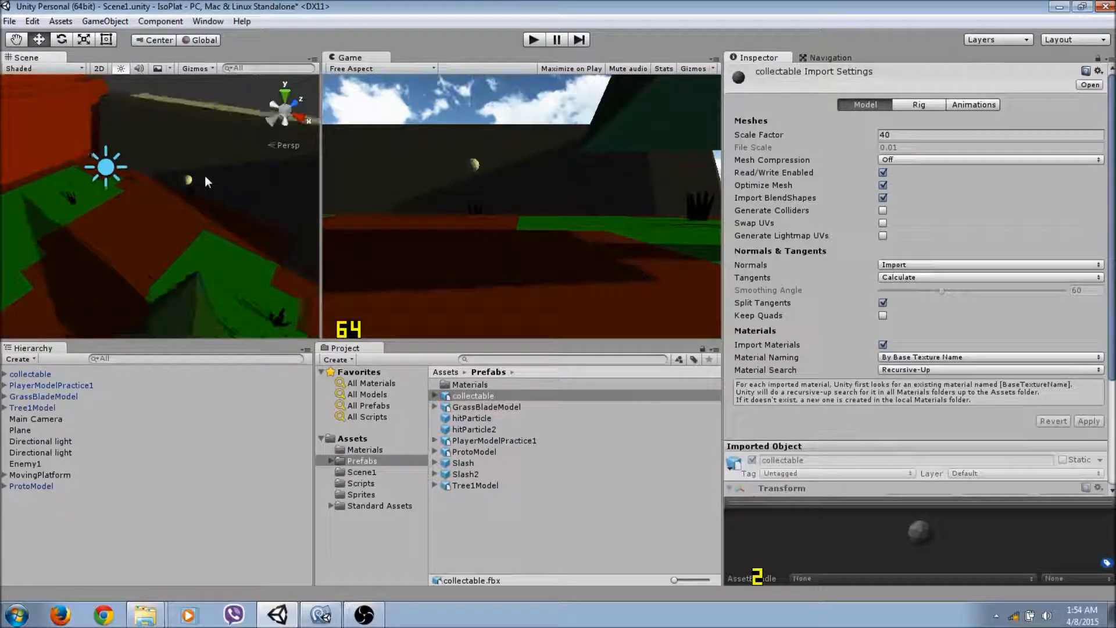
middle_drag(186, 166, 155, 230)
right_drag(156, 230, 227, 181)
right_drag(124, 214, 146, 197)
middle_drag(145, 197, 125, 212)
scroll(124, 214, down, 4)
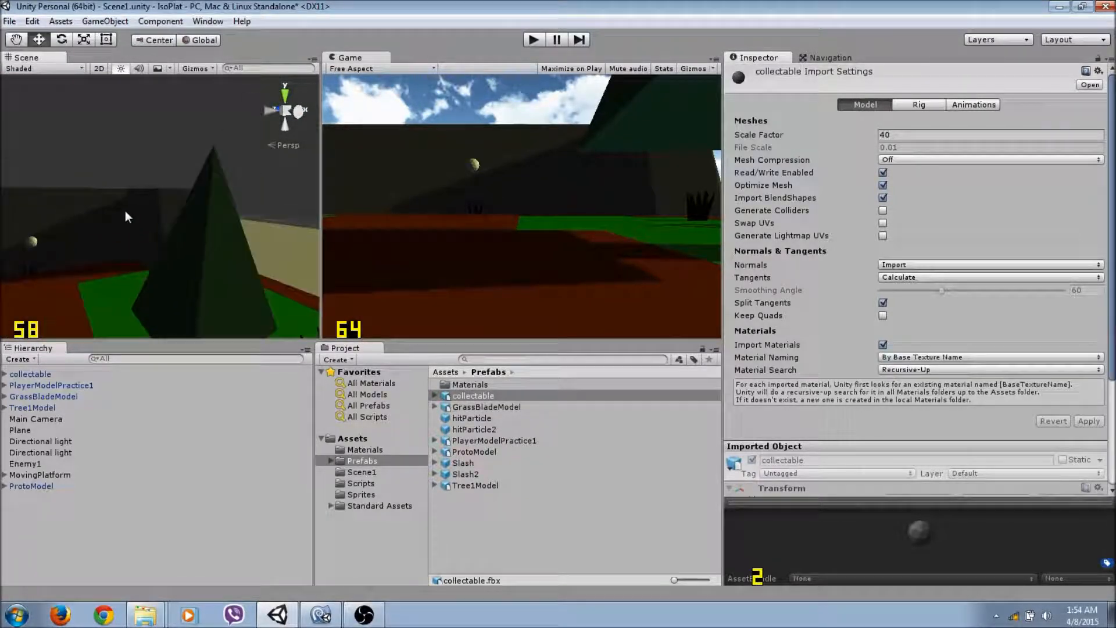
Set the collectable model's import scale factor to 60, apply it and check its size in the scene.
click(892, 135)
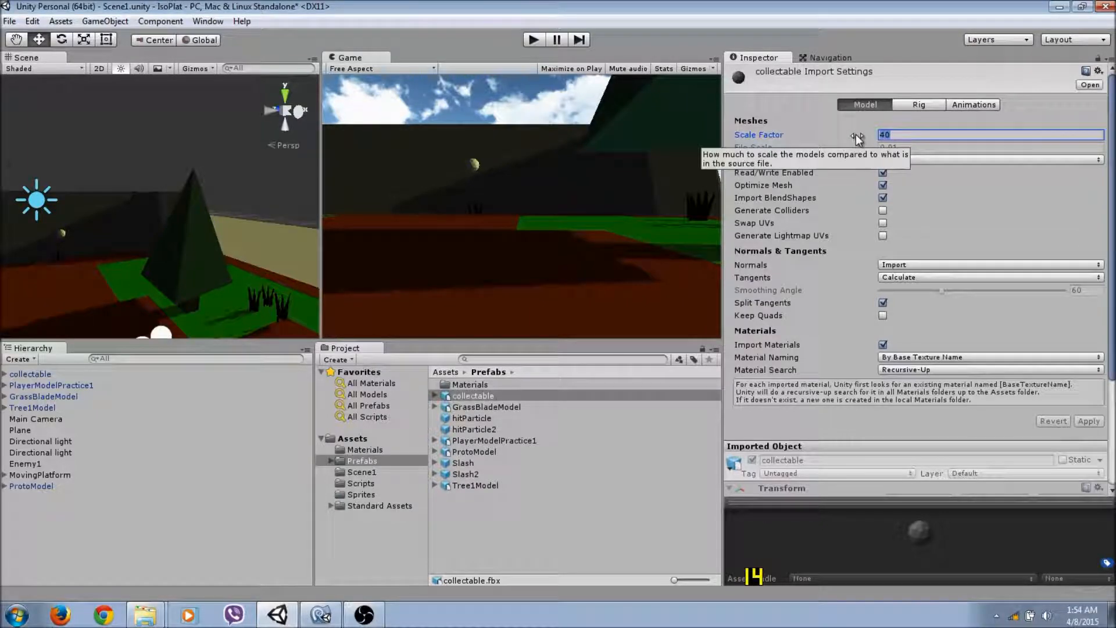
text(60)
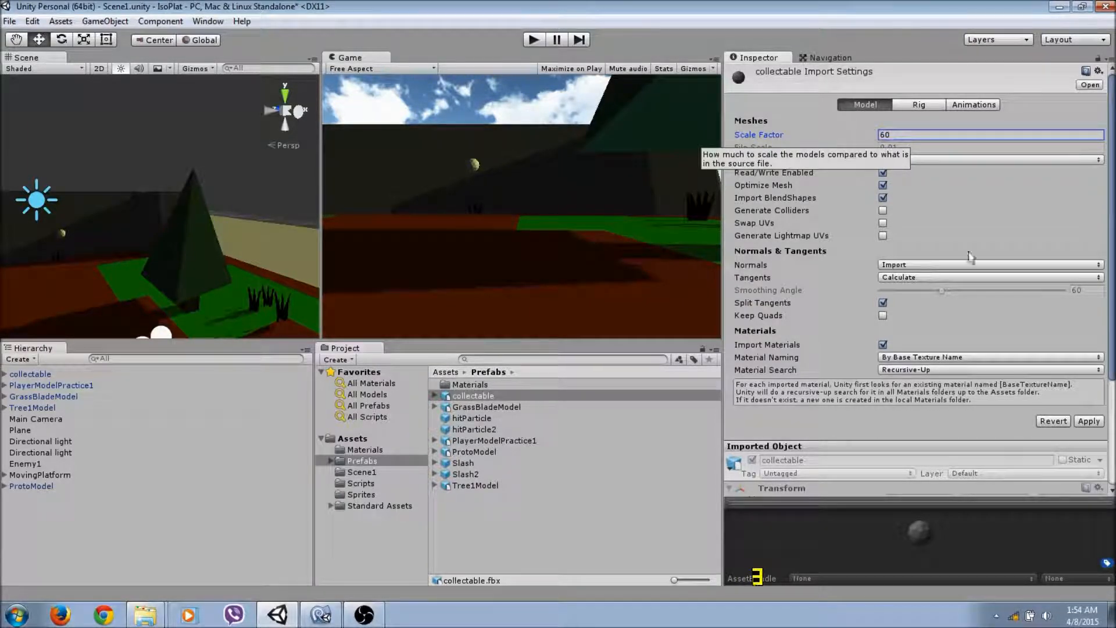
click(1088, 420)
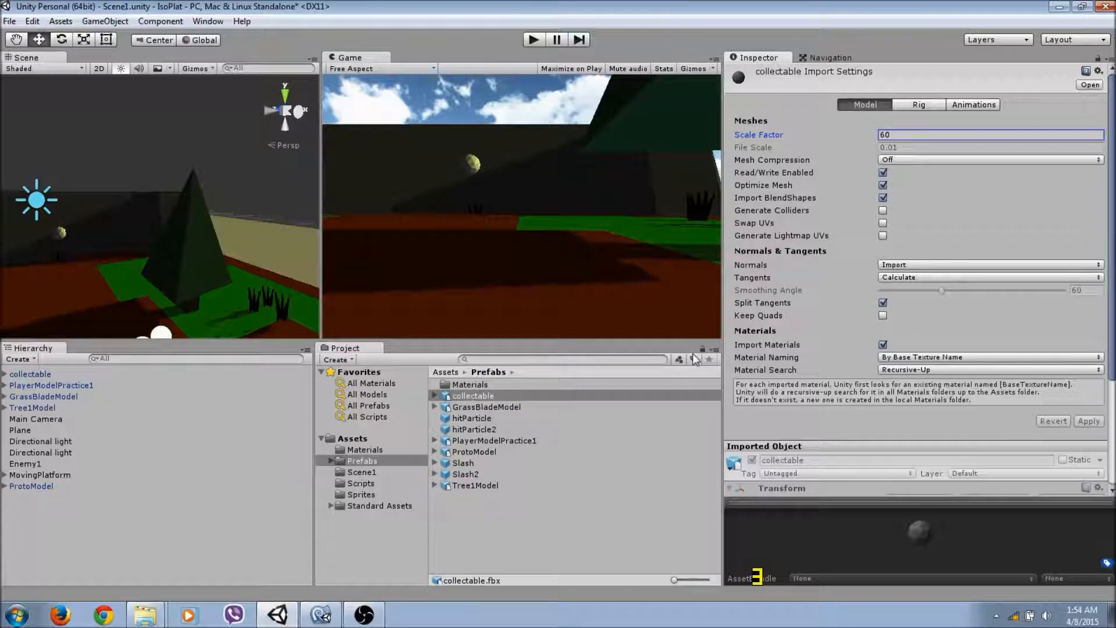
drag(900, 138, 872, 152)
click(912, 136)
click(487, 263)
middle_drag(204, 263, 265, 254)
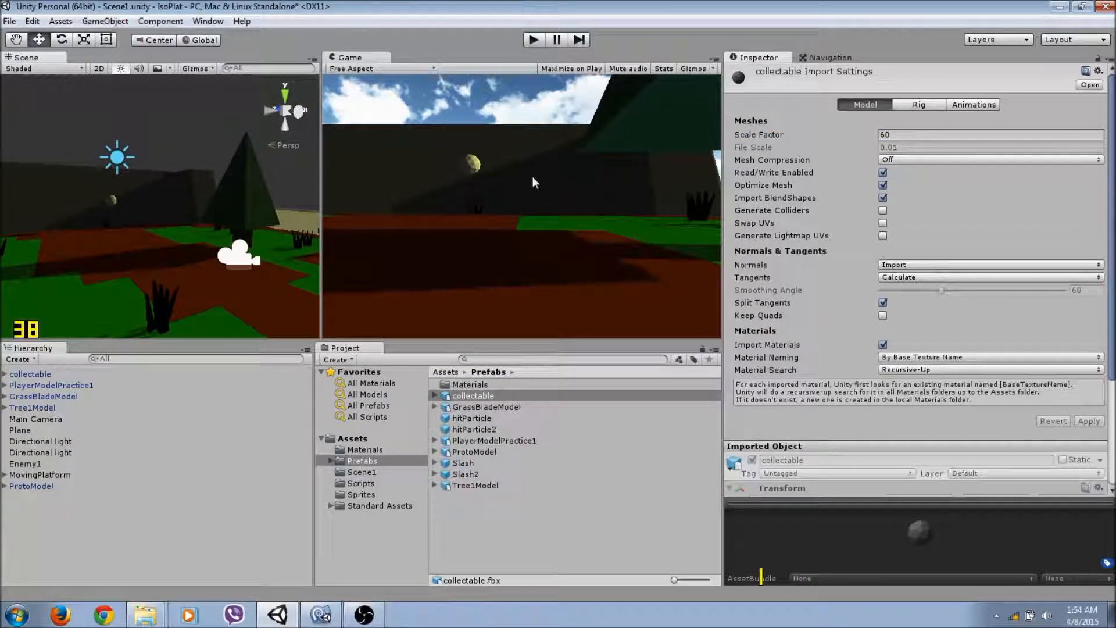
Review the collectable's rig and animation import settings and play the preview of the Default Take clip.
click(920, 105)
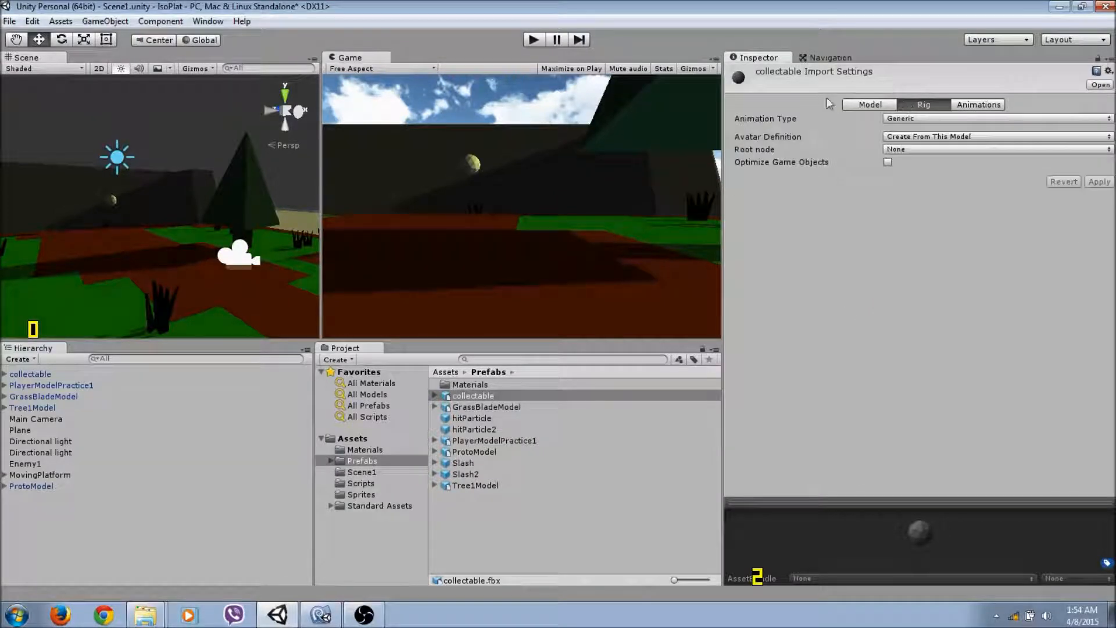
click(978, 104)
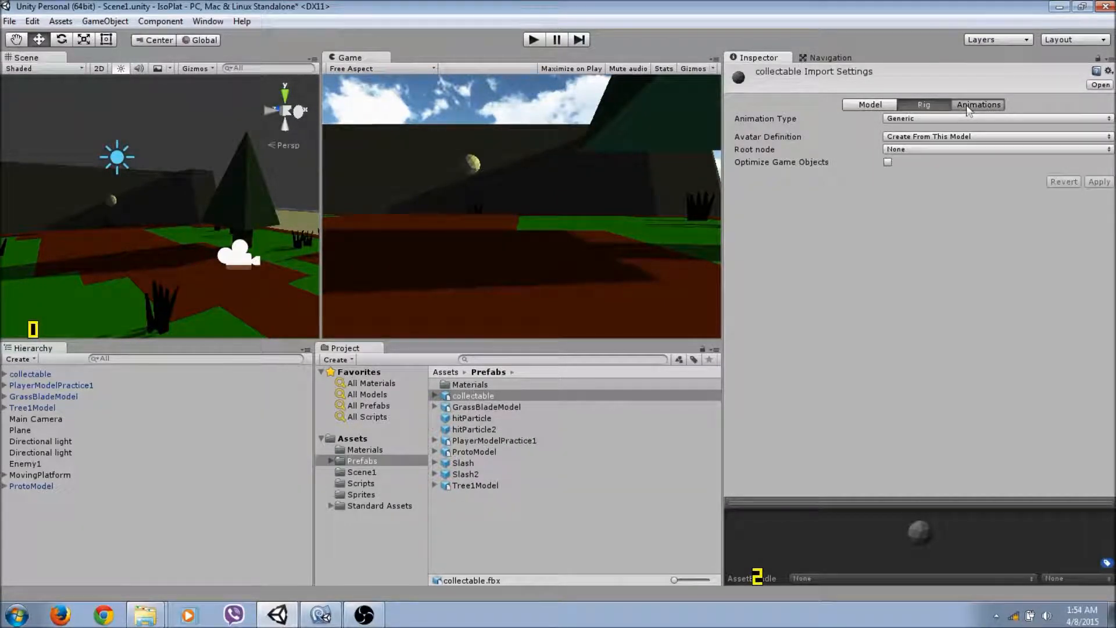
click(875, 103)
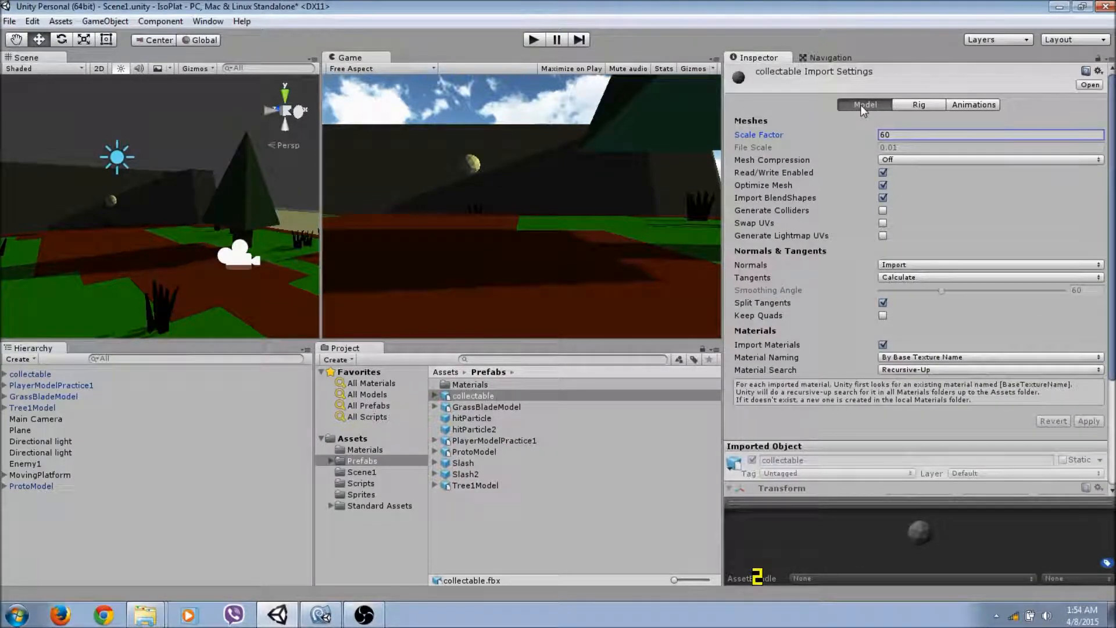
click(931, 108)
click(959, 109)
click(924, 105)
click(972, 105)
click(739, 517)
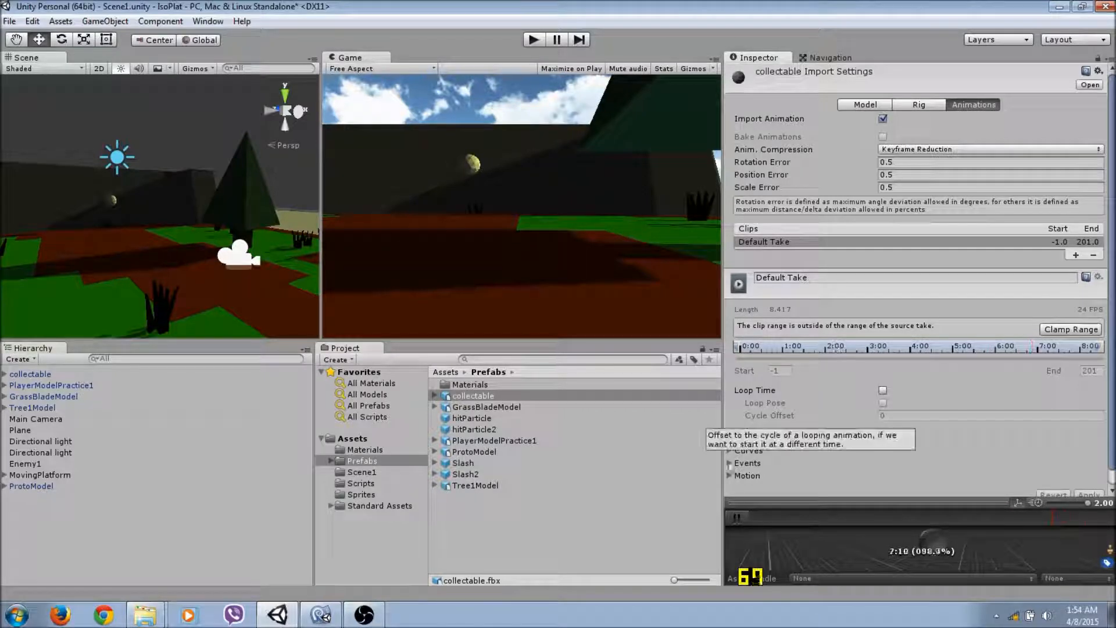
Check the available animation types in the collectable's rig settings and return to the model import settings.
click(917, 108)
click(926, 118)
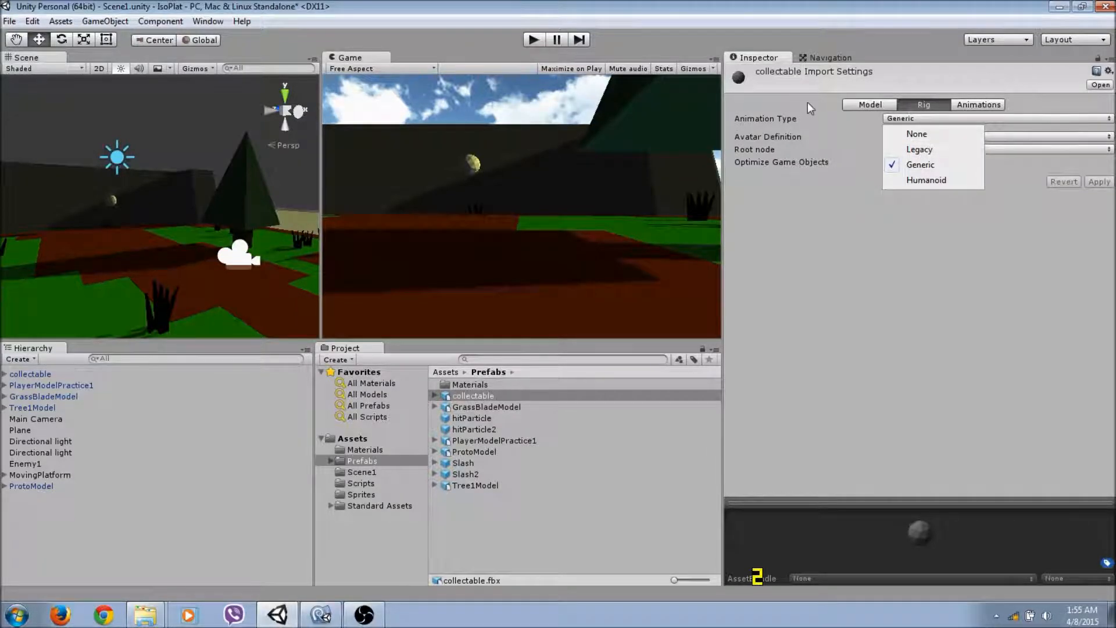
click(834, 105)
click(995, 104)
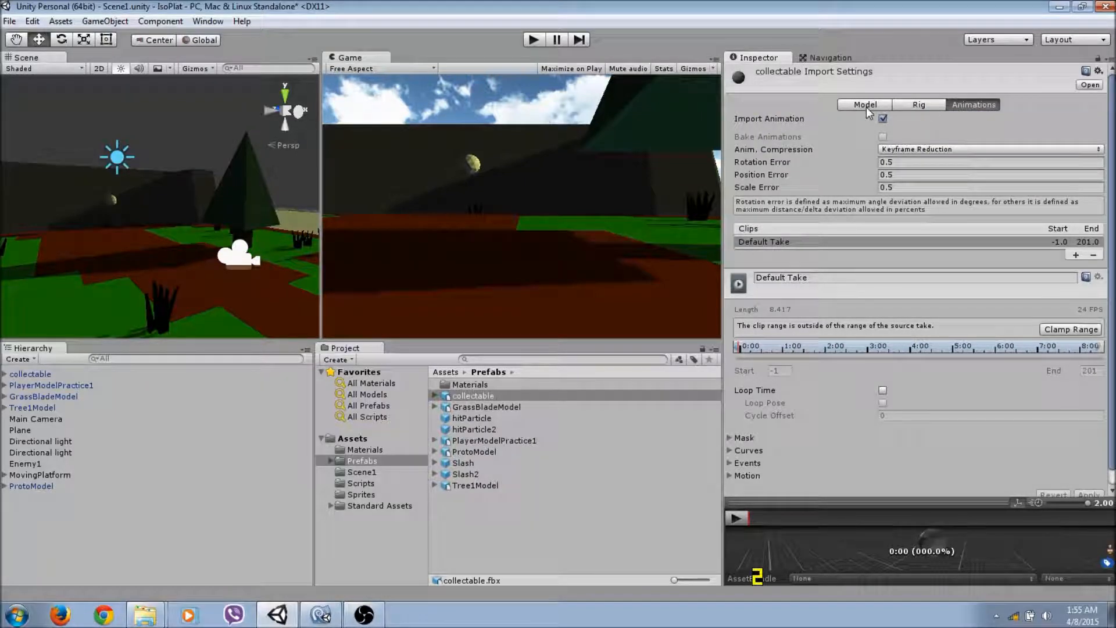
click(865, 105)
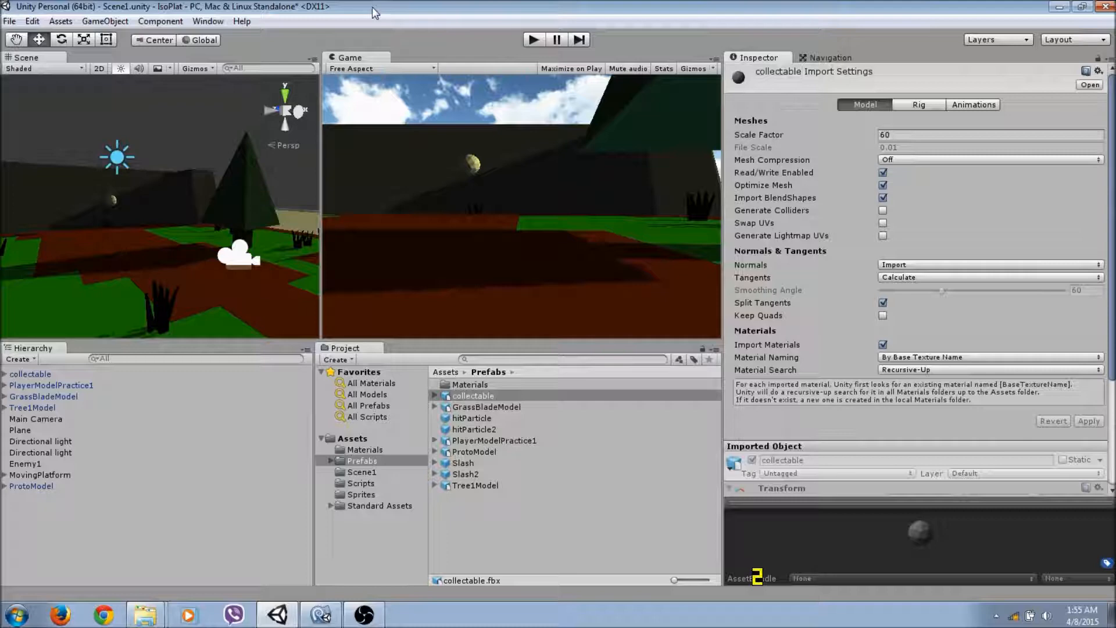
Examine the Camera, Icosphere and Lamp child objects of the collectable in the scene hierarchy.
click(476, 406)
click(473, 396)
click(31, 374)
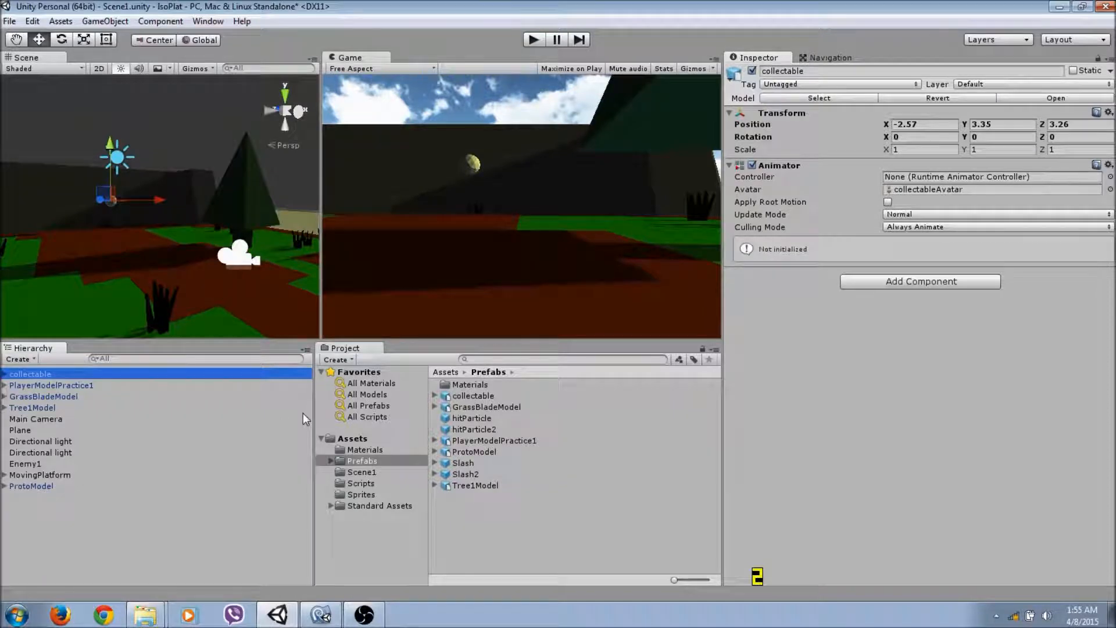
click(5, 374)
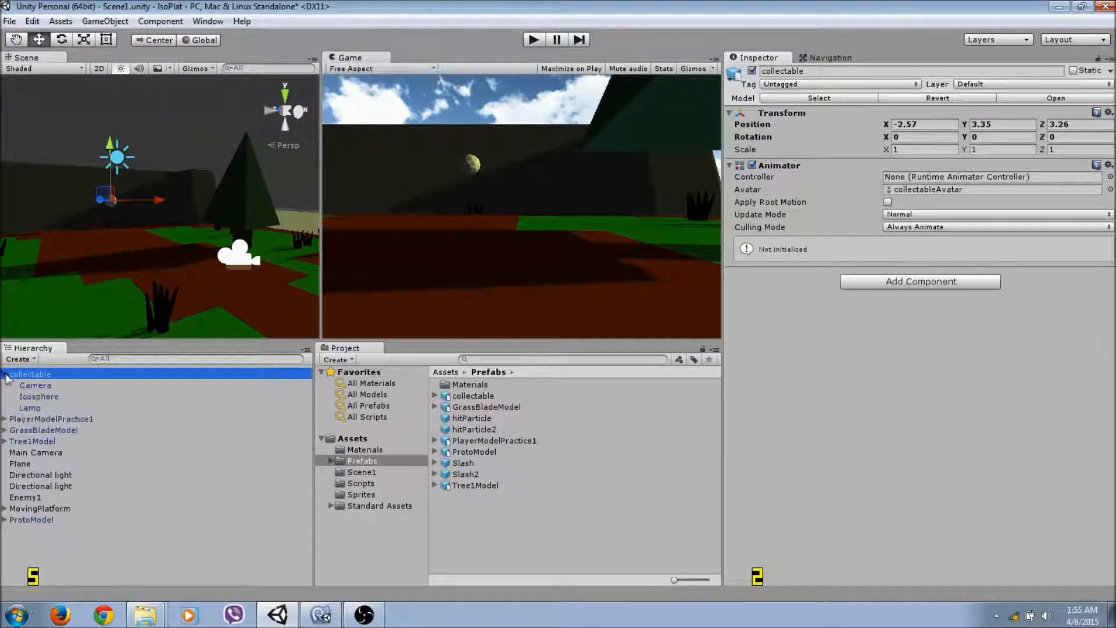
click(41, 387)
click(37, 407)
click(38, 397)
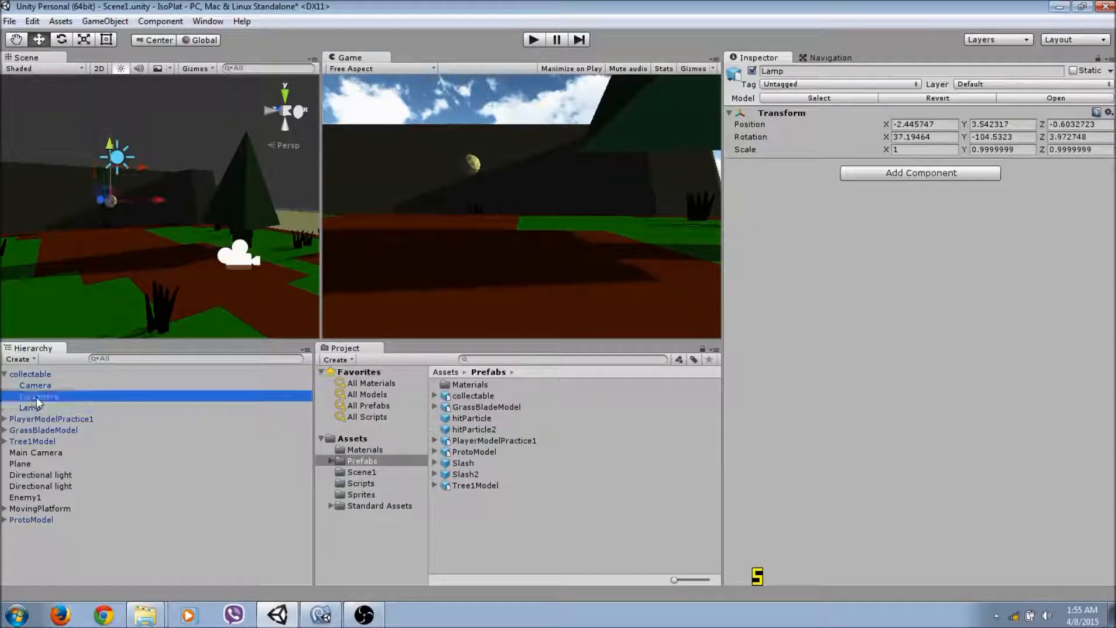
click(40, 387)
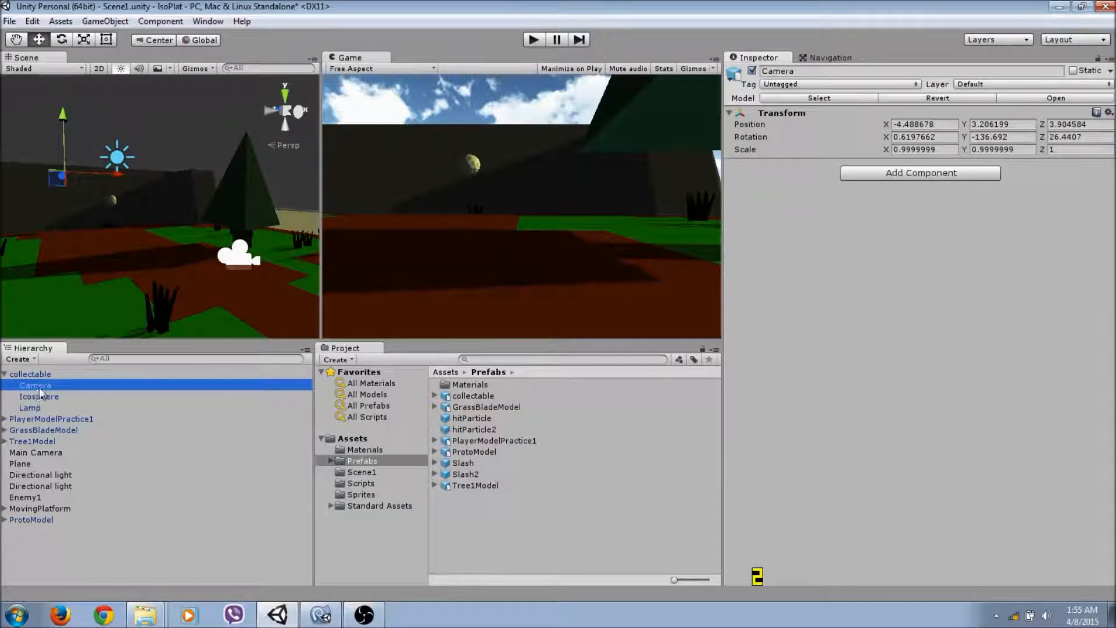
click(31, 408)
click(35, 387)
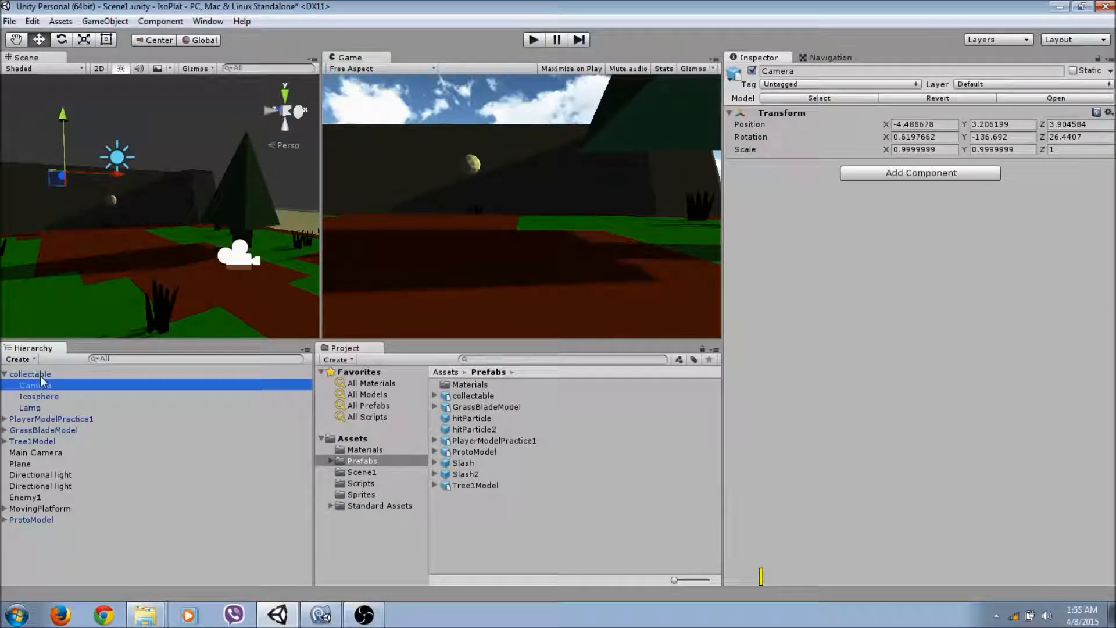
Check the child objects of GrassBladeModel and Tree1Model for comparison with the collectable, including the tree's Camera.
click(5, 441)
click(4, 430)
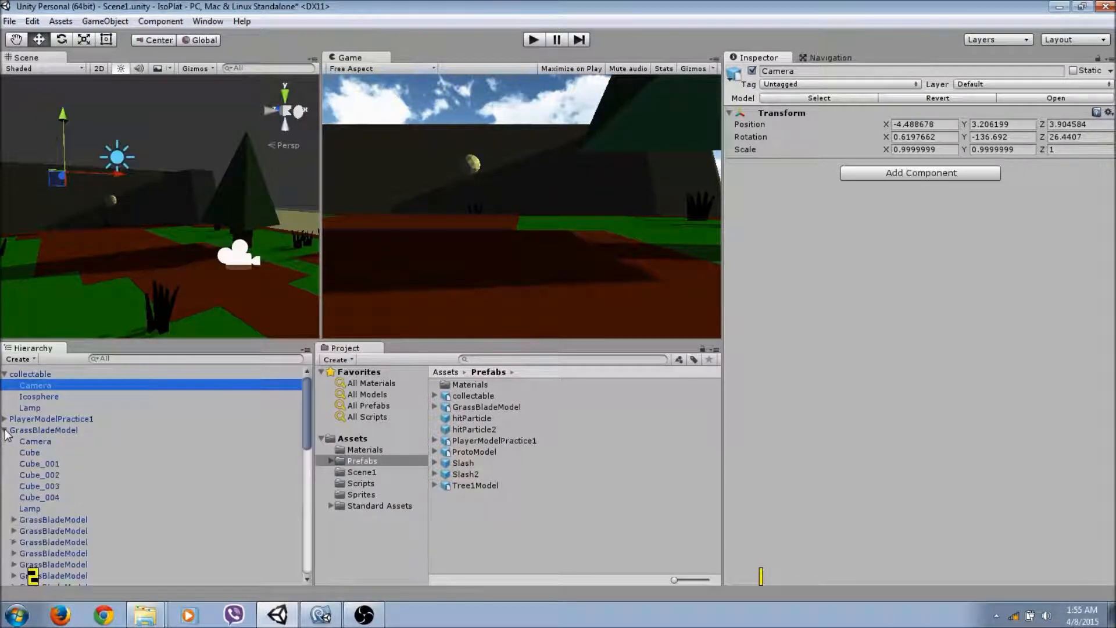
click(4, 431)
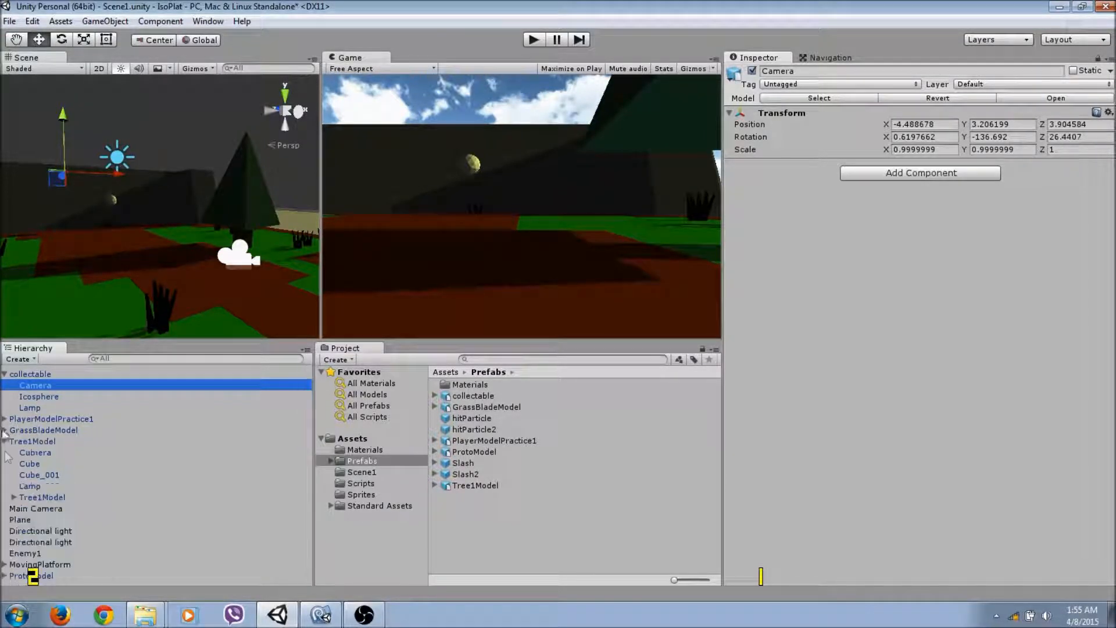
click(9, 452)
click(4, 442)
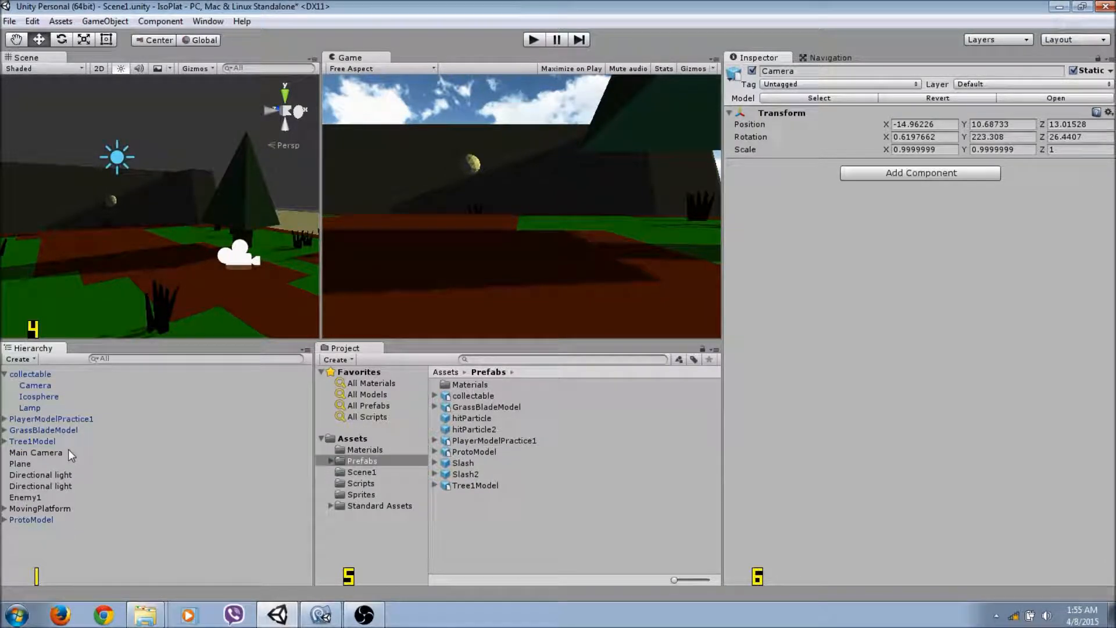
Delete the Lamp and Camera child objects from the collectable in the scene, accepting the loss of the prefab connection.
right_click(27, 408)
click(62, 247)
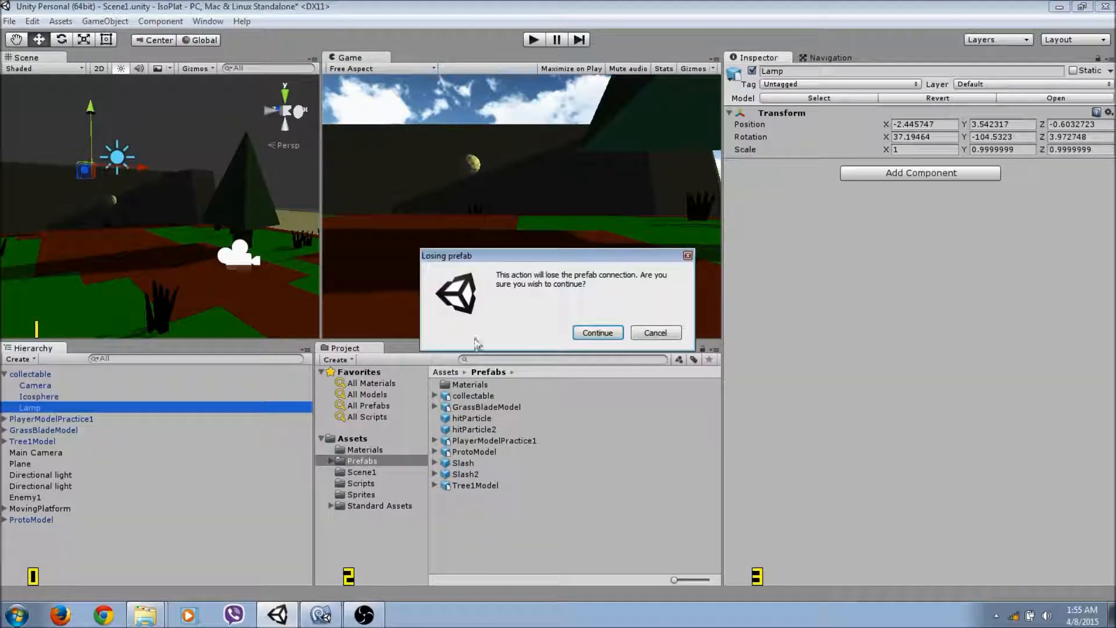
click(596, 331)
right_click(28, 385)
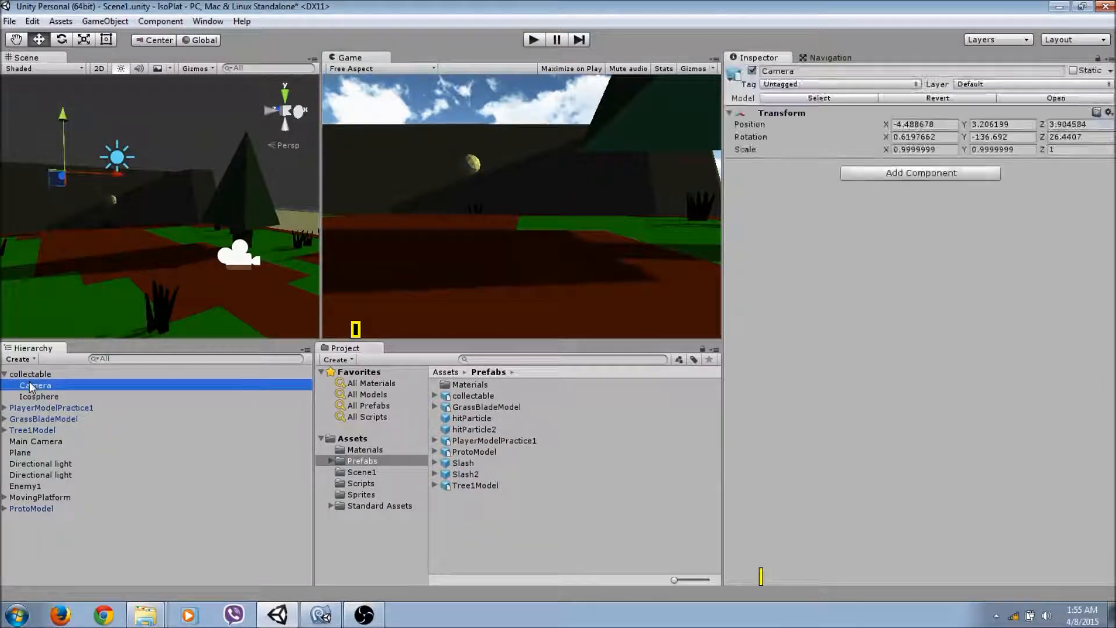
click(65, 222)
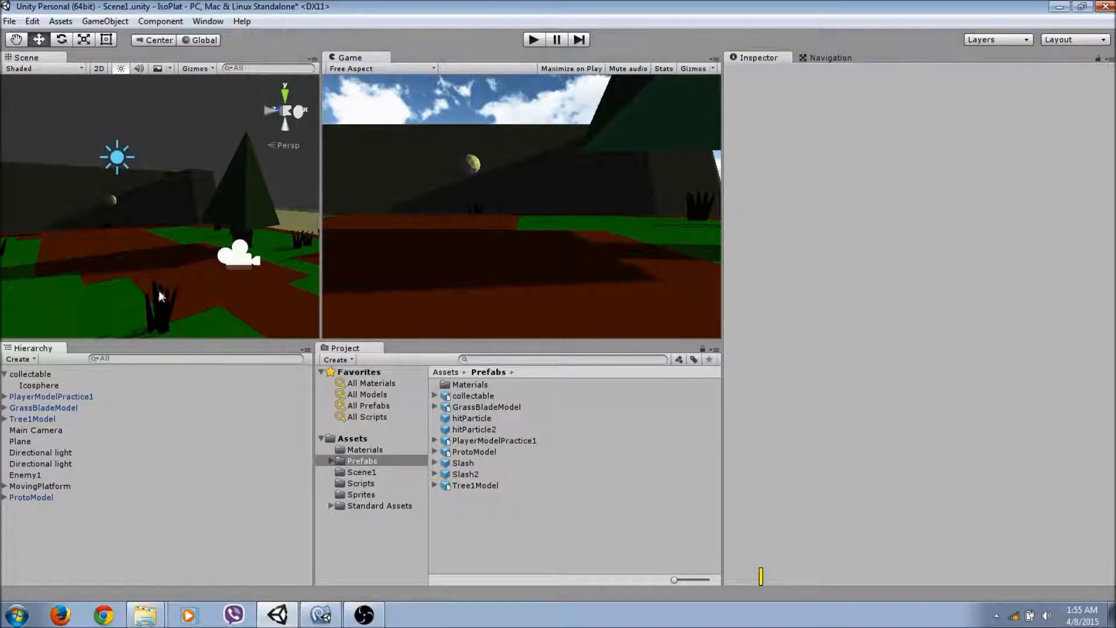
Check the collectable and its remaining Icosphere child, and delete the whole collectable from the scene.
click(30, 374)
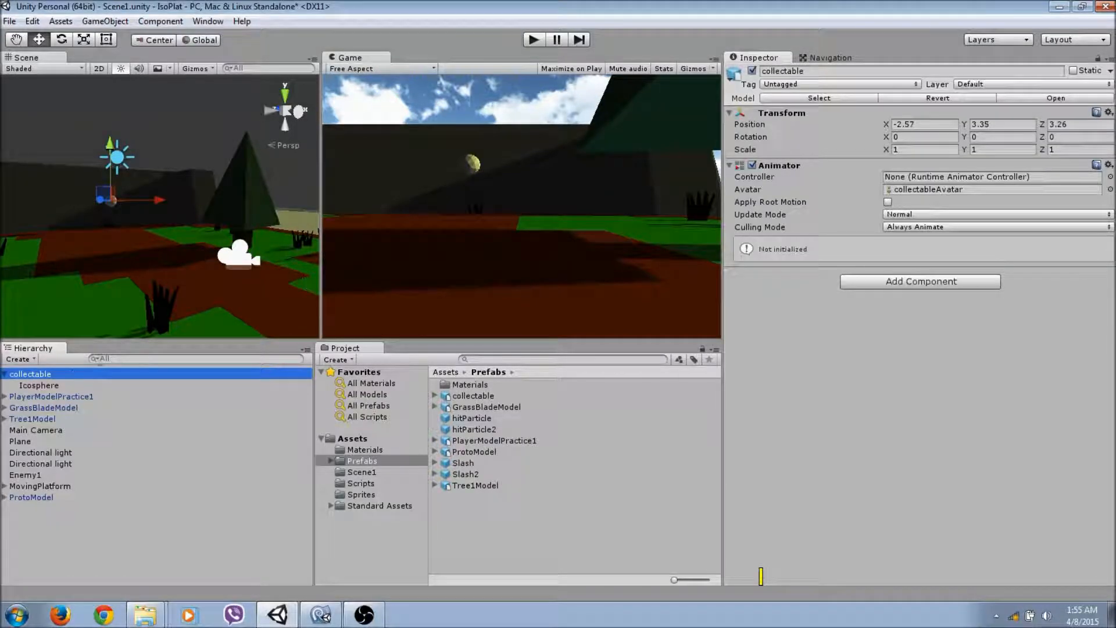
click(39, 385)
click(4, 373)
click(24, 378)
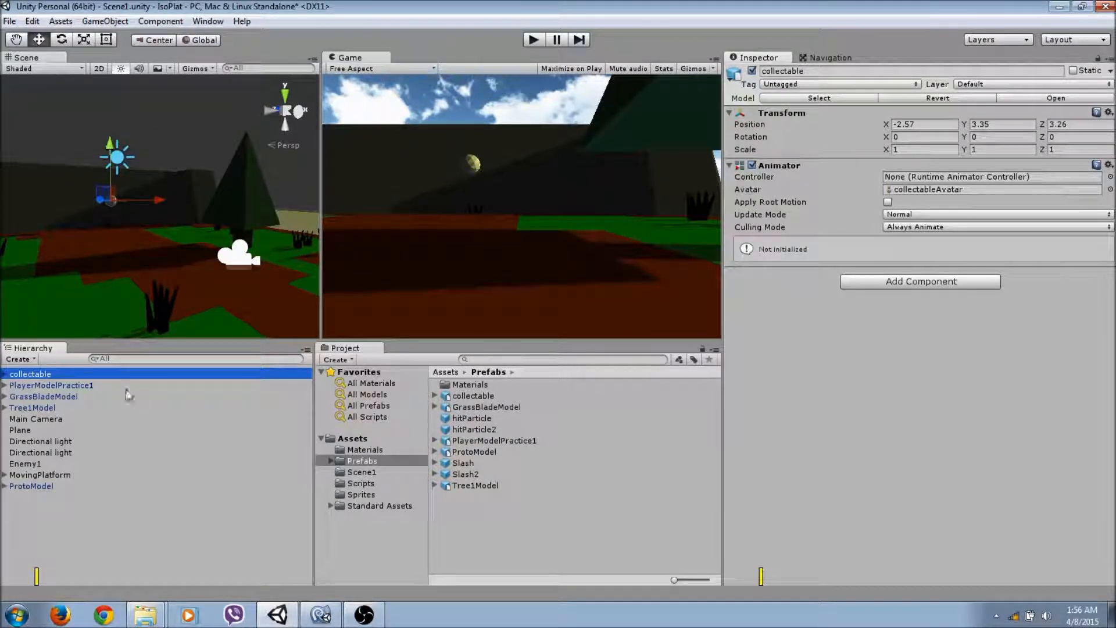
right_click(36, 375)
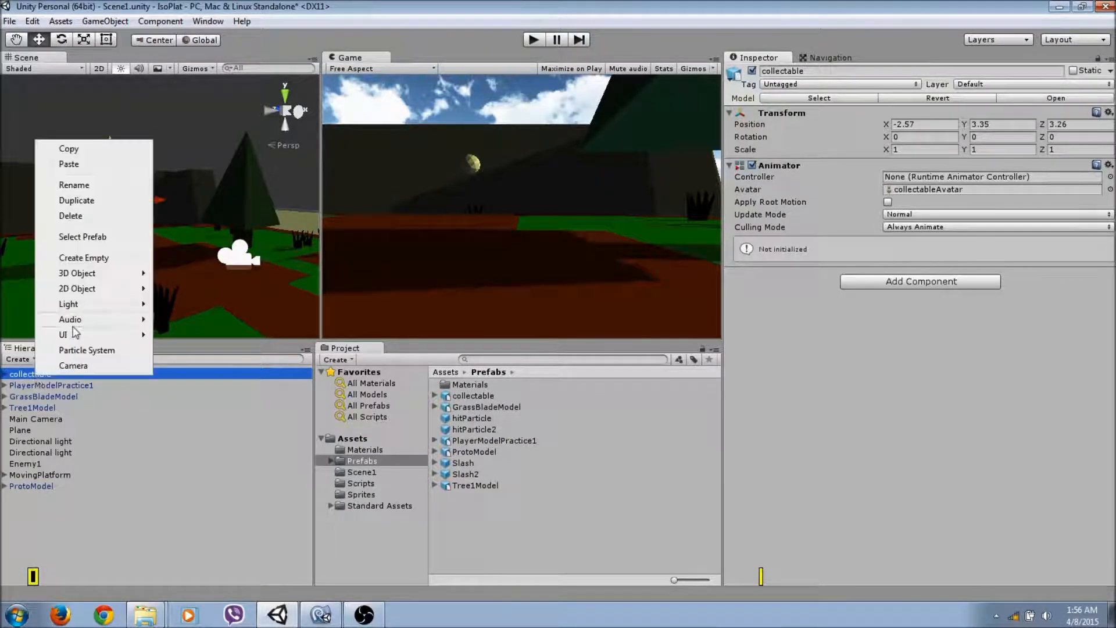
click(83, 216)
Place the collectable model in the scene at about X -4.7, Y 2.48, Z -4.11 and expand its child objects.
click(472, 407)
key(Up)
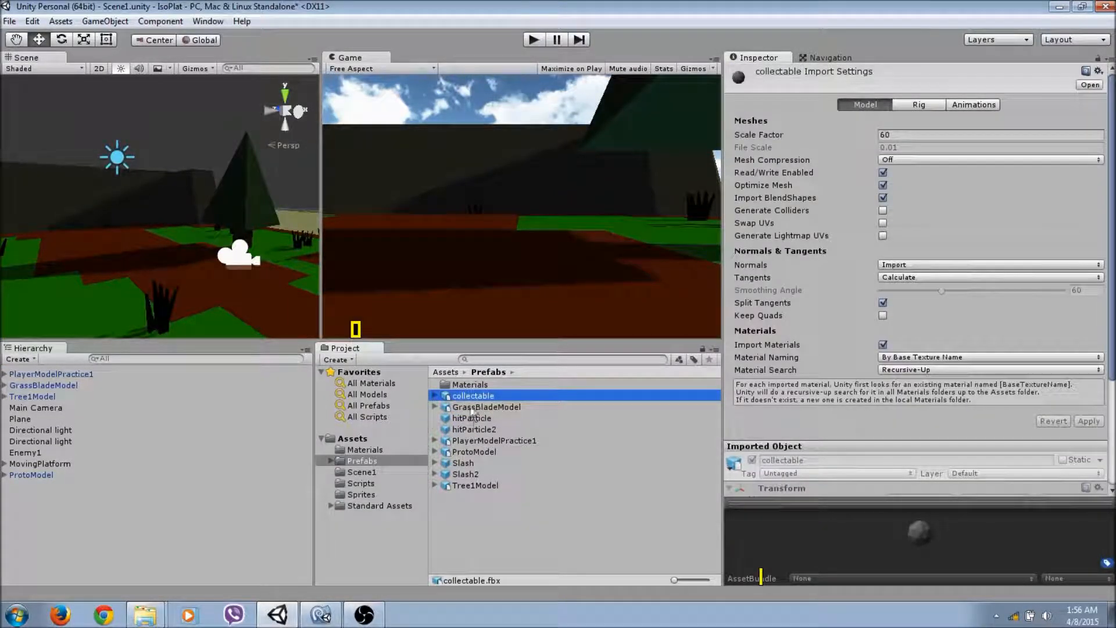
click(475, 442)
click(477, 397)
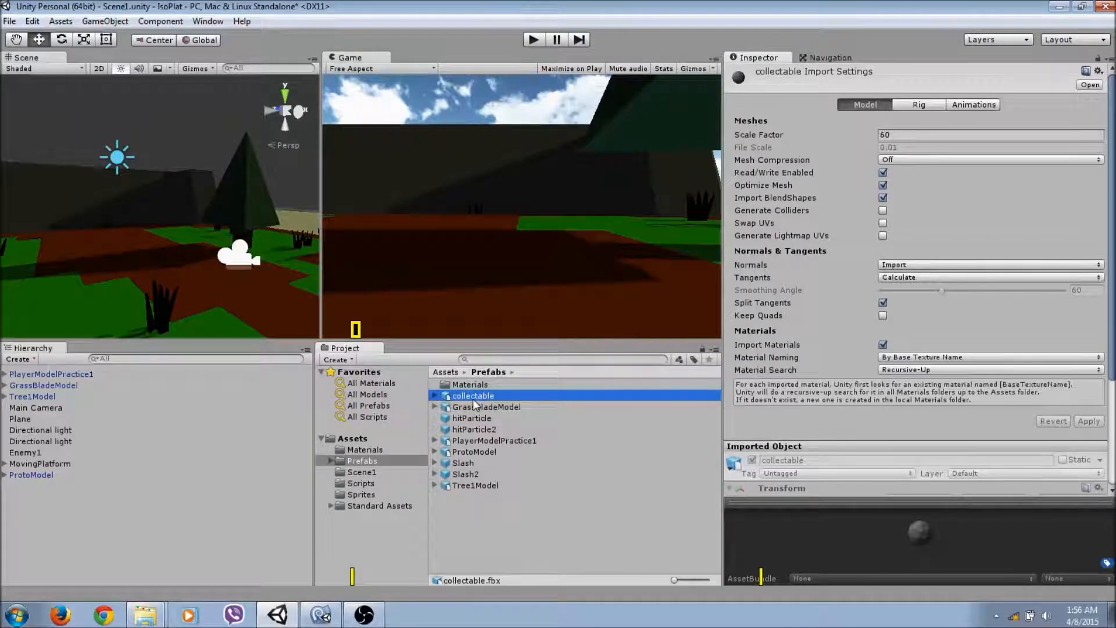
scroll(773, 387, down, 3)
scroll(777, 390, up, 3)
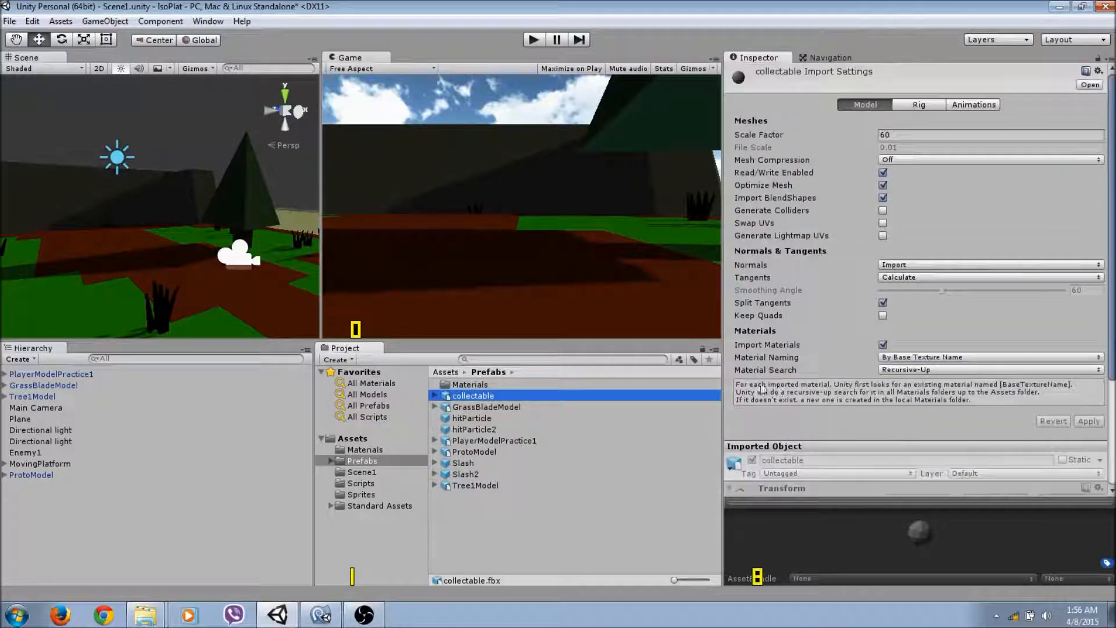
drag(473, 400, 118, 250)
drag(109, 199, 118, 178)
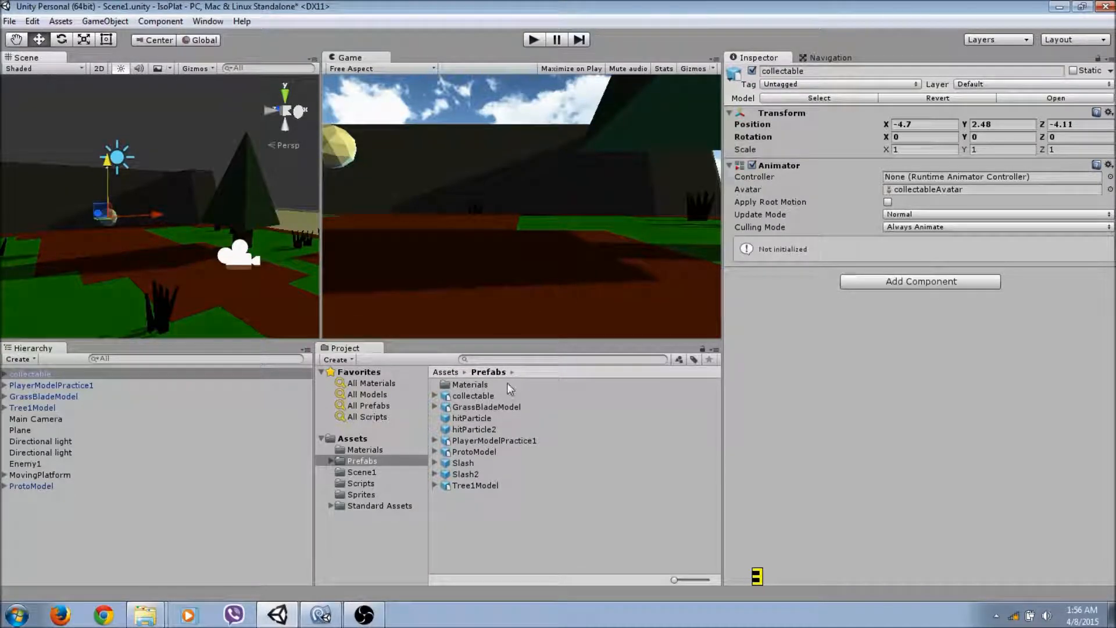
click(10, 374)
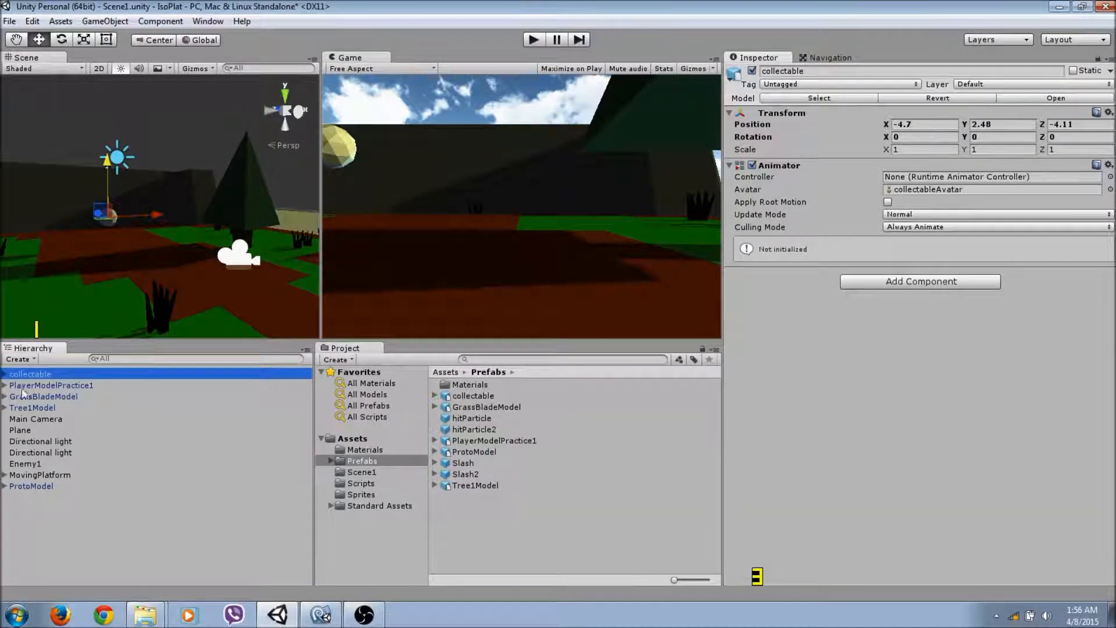
click(5, 374)
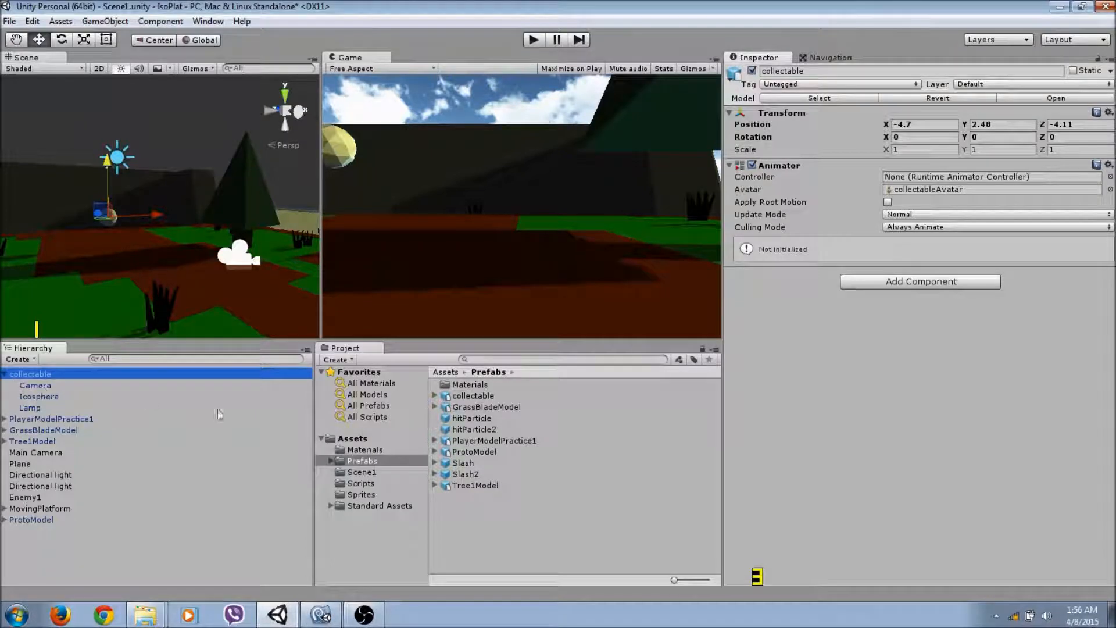
Try to delete the Camera and Lamp sub-objects from the collectable model asset in the Prefabs folder.
click(434, 395)
right_click(467, 408)
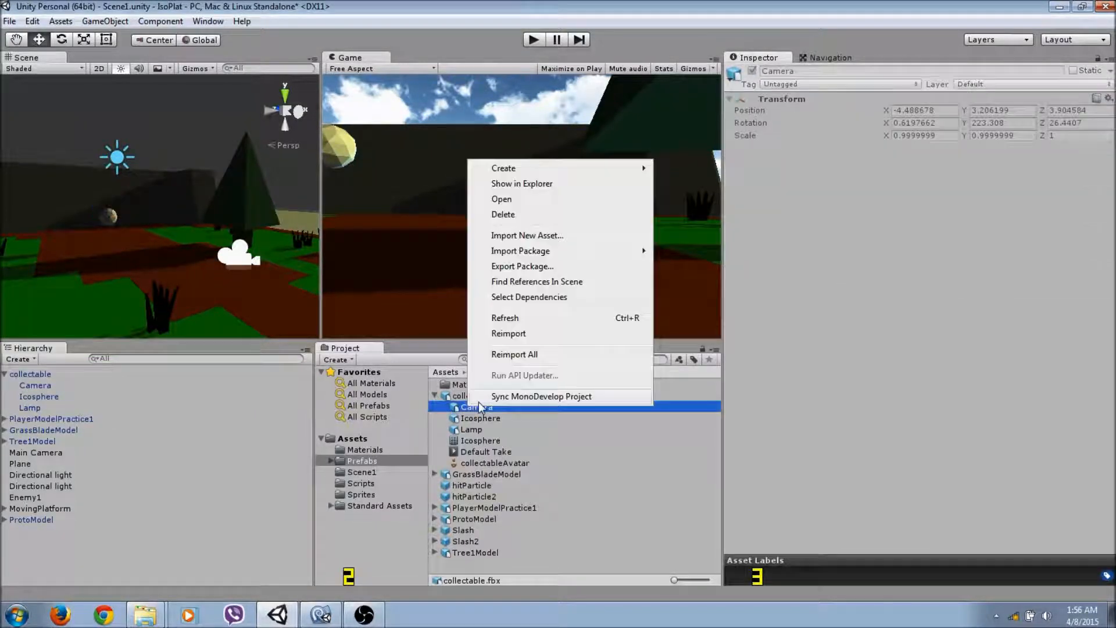
click(522, 218)
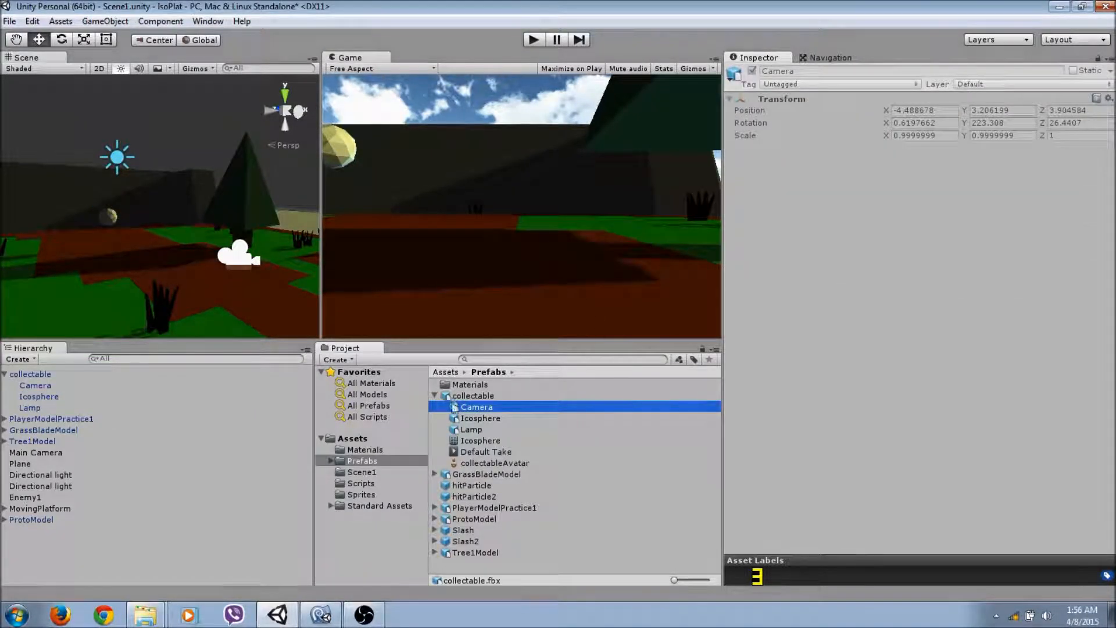
right_click(475, 431)
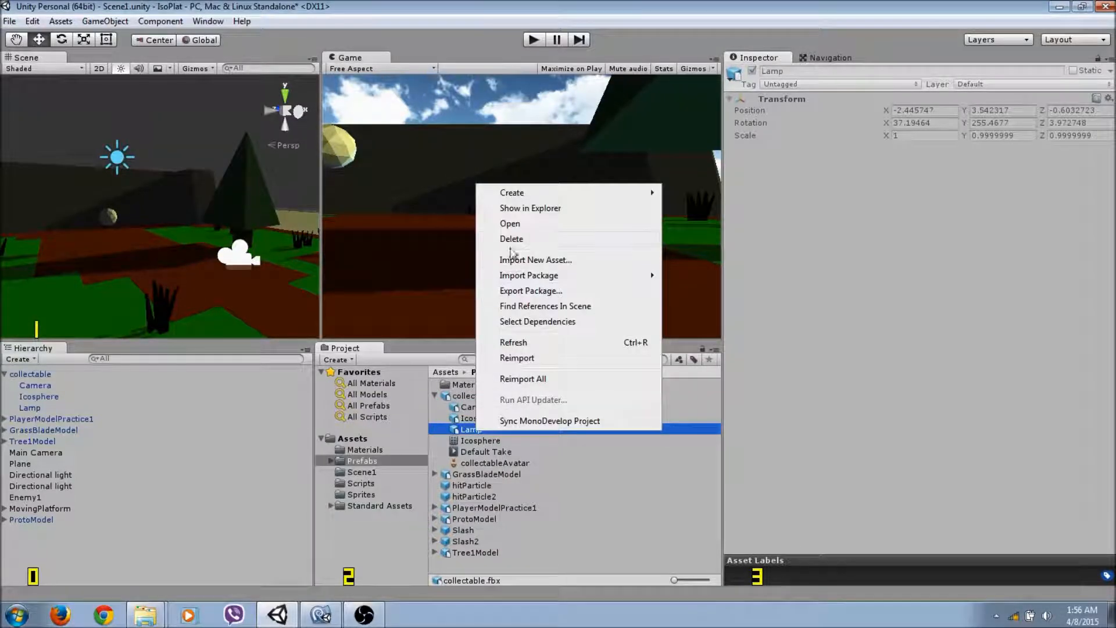
click(511, 238)
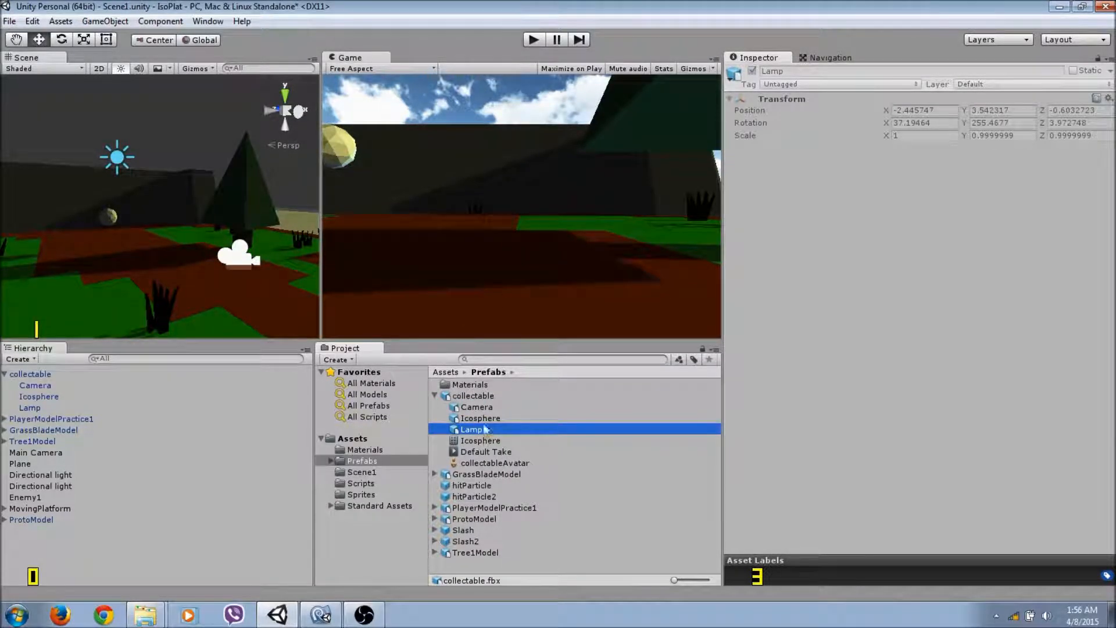
Retry deleting the Lamp sub-object from the collectable asset and check its neighbouring sub-objects.
click(474, 396)
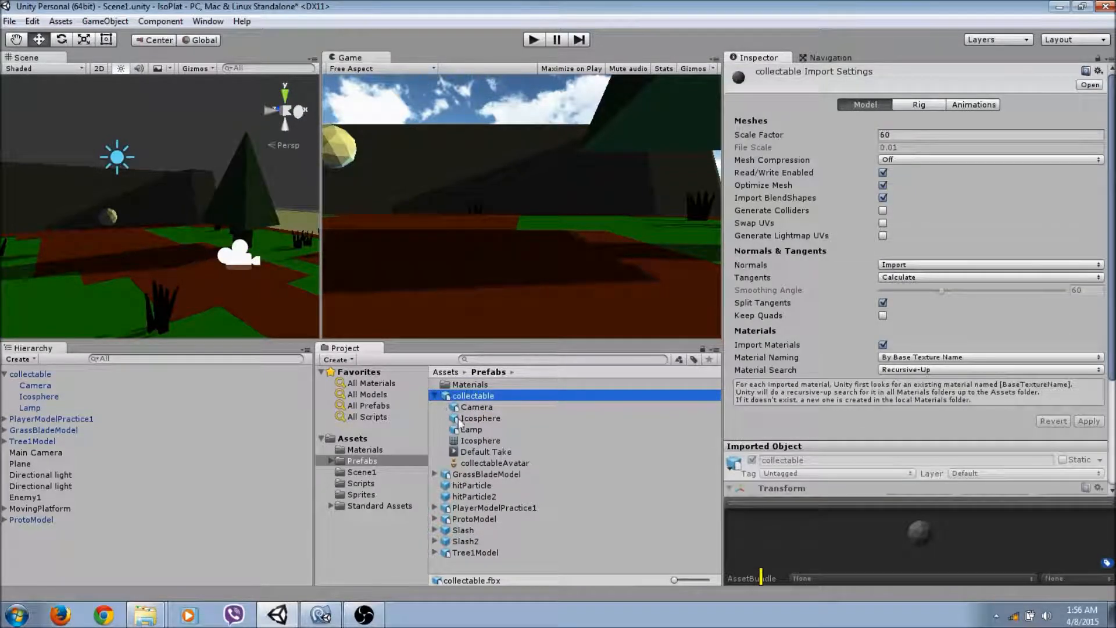
click(467, 430)
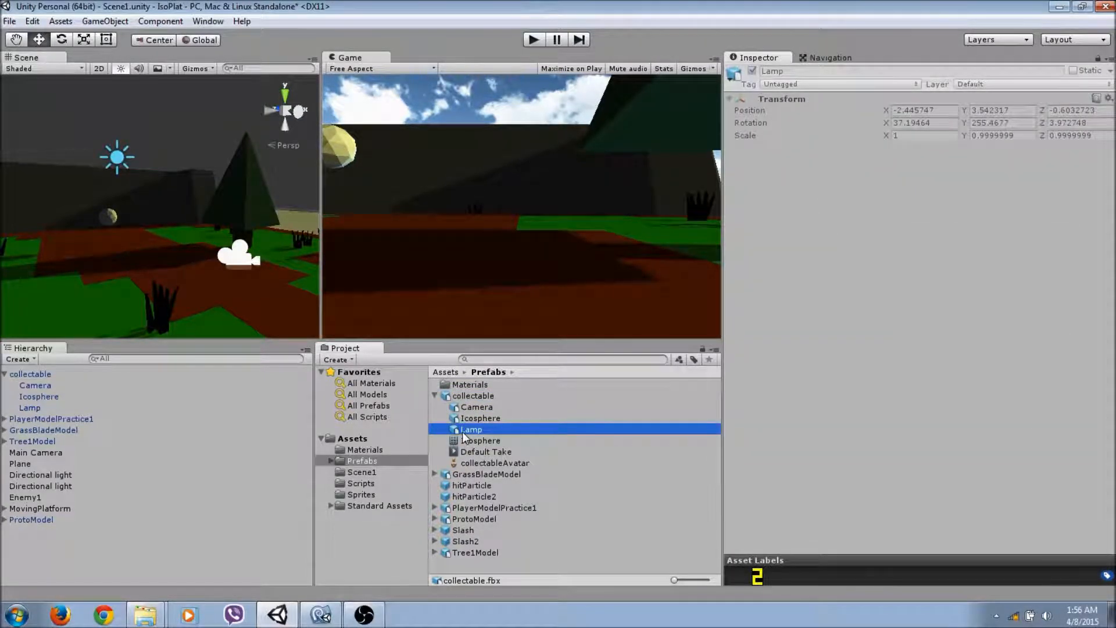
right_click(462, 431)
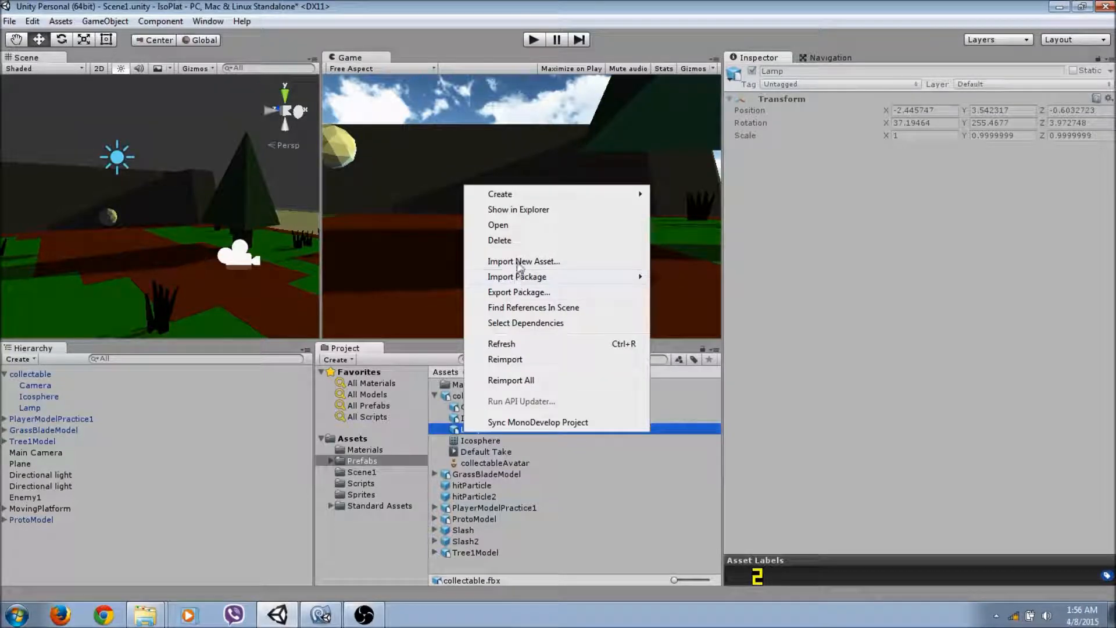
click(508, 247)
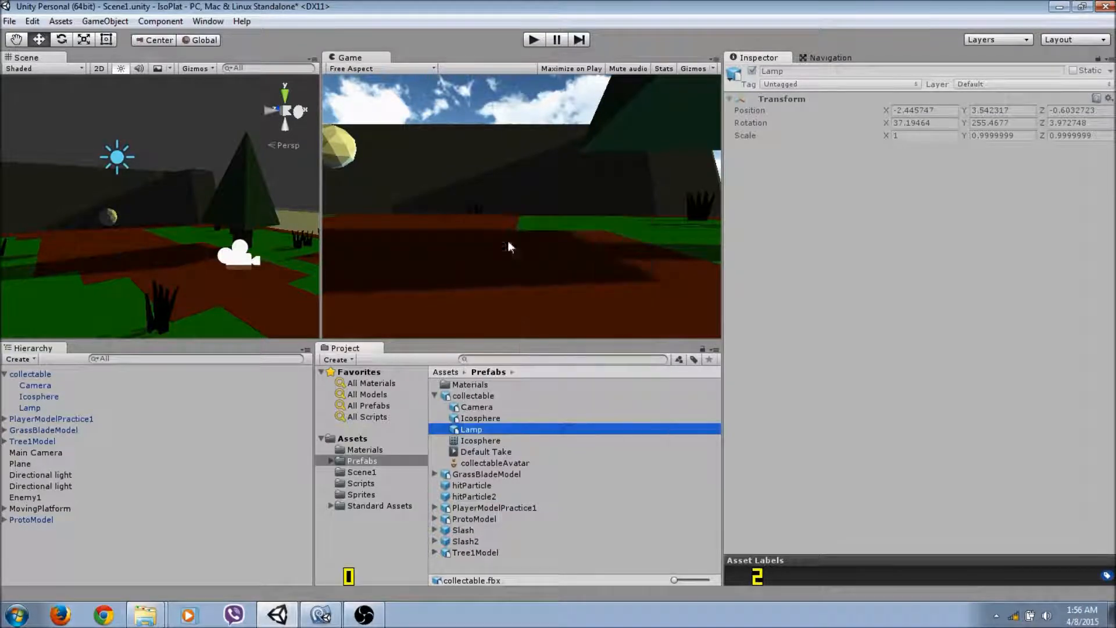
click(461, 419)
click(458, 407)
click(460, 431)
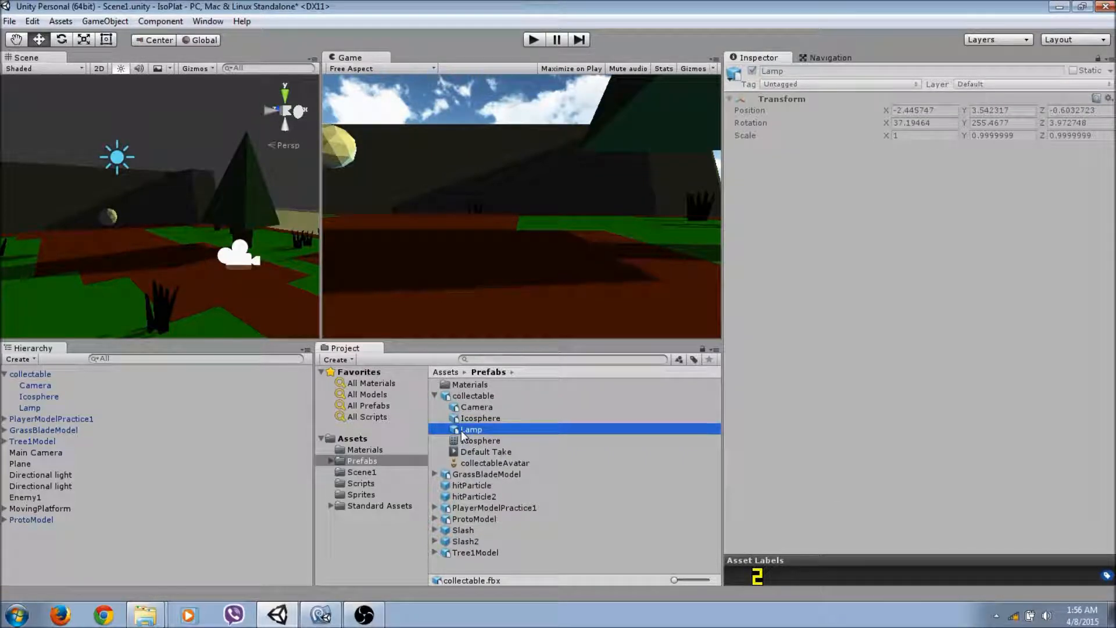
right_click(462, 431)
click(500, 246)
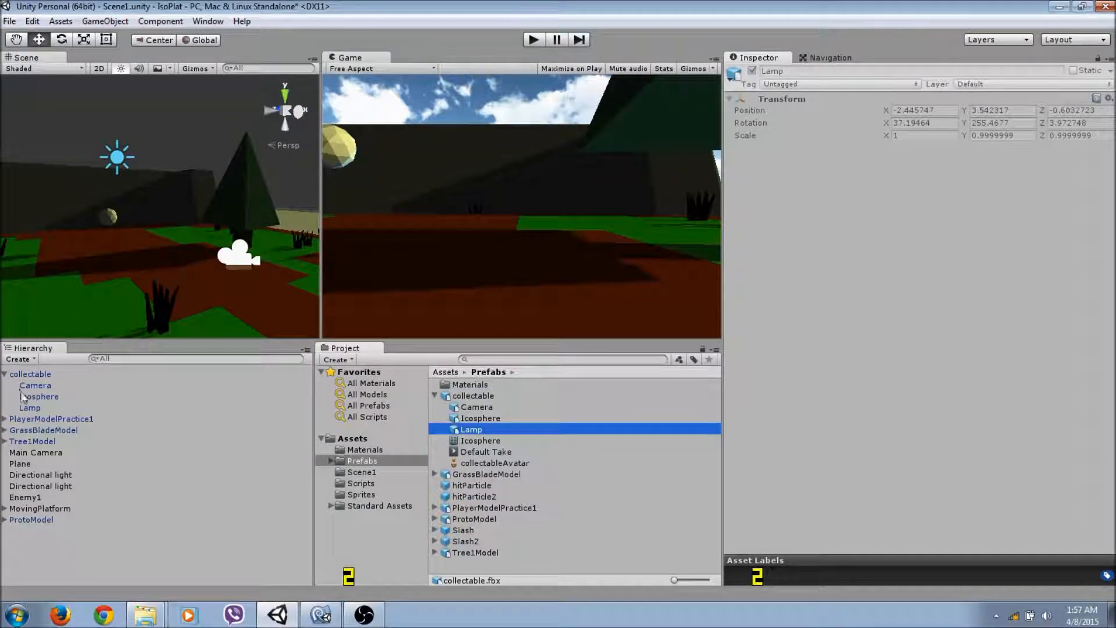
Delete the collectable instance from the scene again.
click(29, 375)
right_click(28, 375)
click(64, 215)
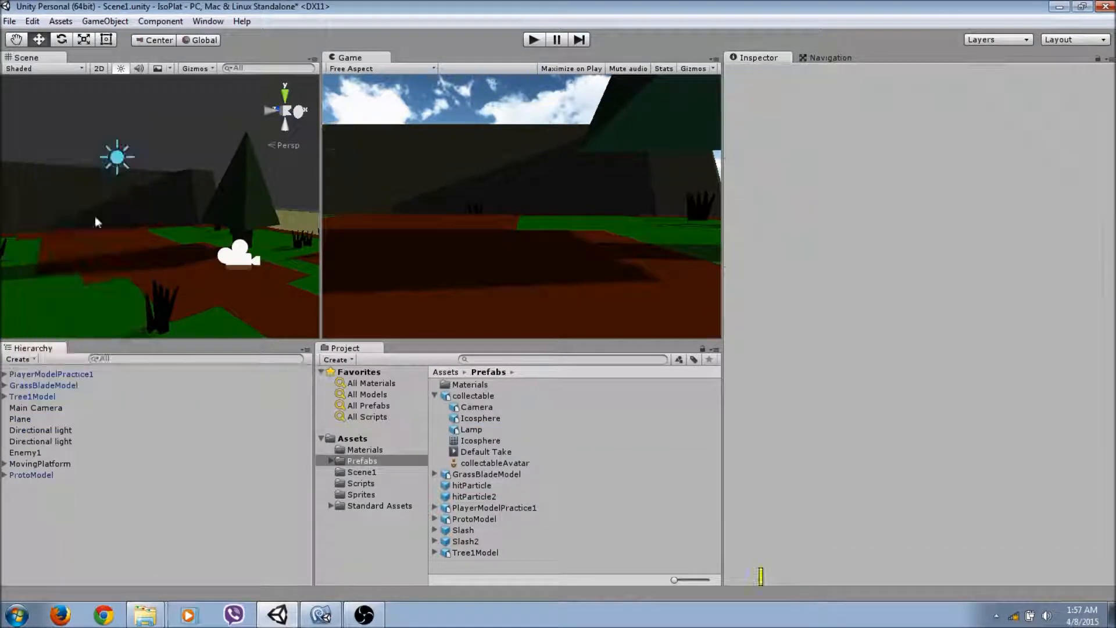
Place a fresh collectable in the scene at about X -5.51, Y 2.79, Z -6.74 and expand its child objects.
drag(473, 395, 116, 262)
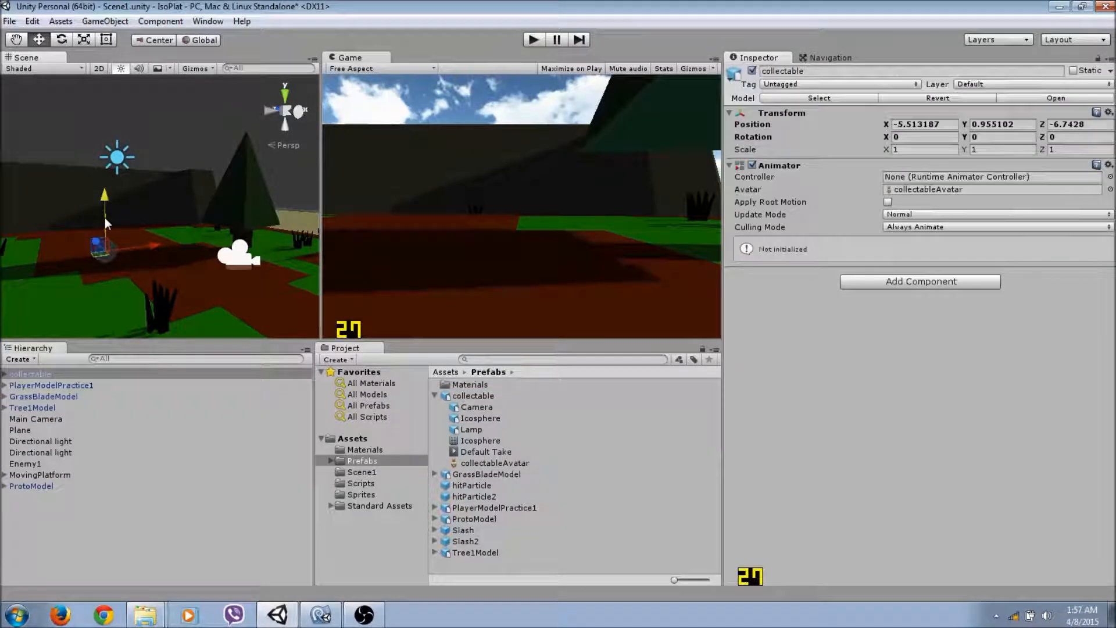
drag(105, 218, 106, 185)
click(6, 375)
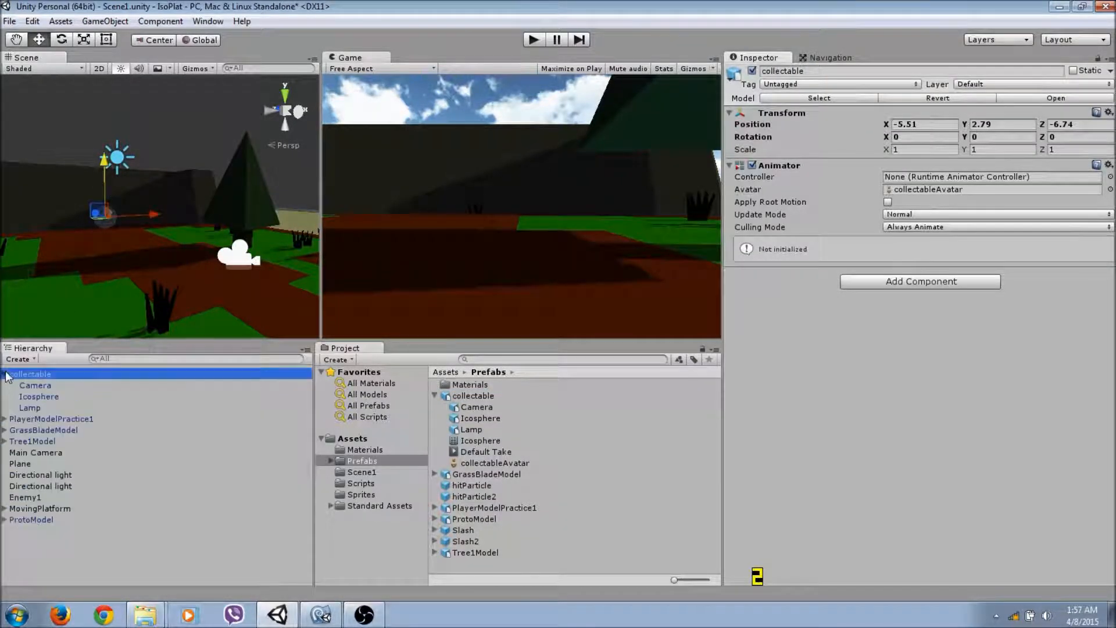
Review the Camera and Lamp child objects of the newly placed collectable.
click(10, 395)
click(8, 385)
click(4, 375)
click(5, 375)
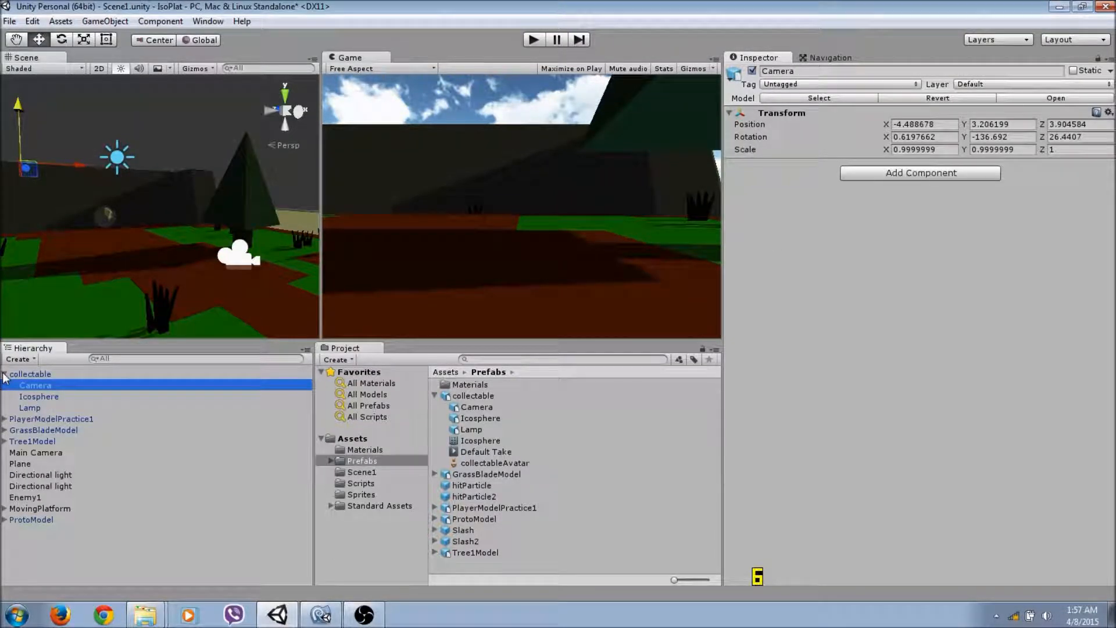
click(39, 406)
click(40, 387)
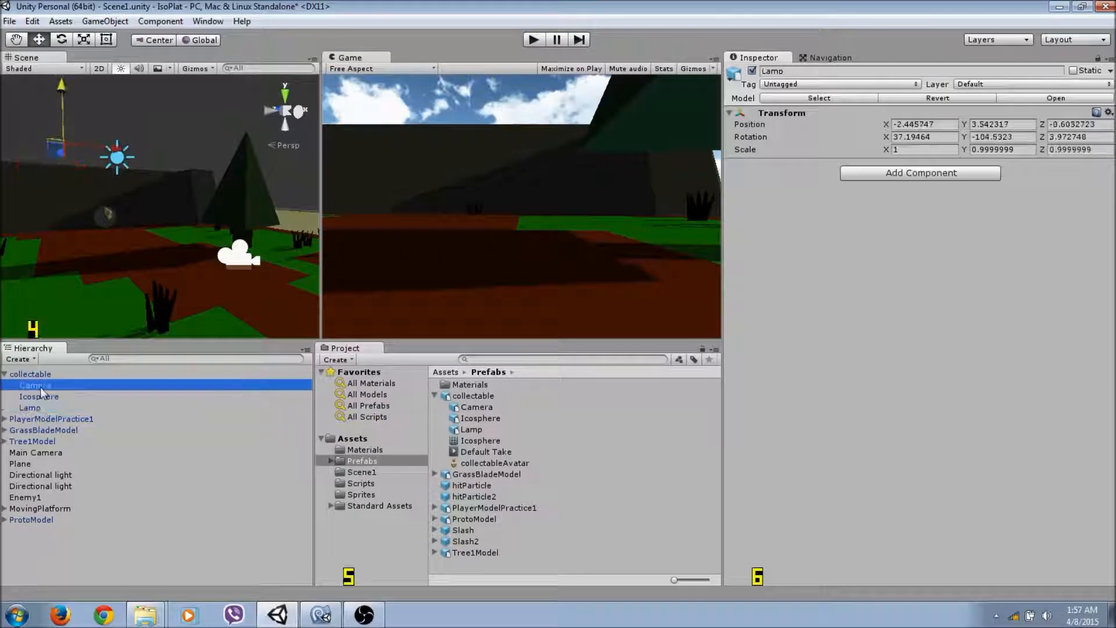
Examine the Element 0 material of the collectable's Icosphere and browse the materials available for it.
click(39, 397)
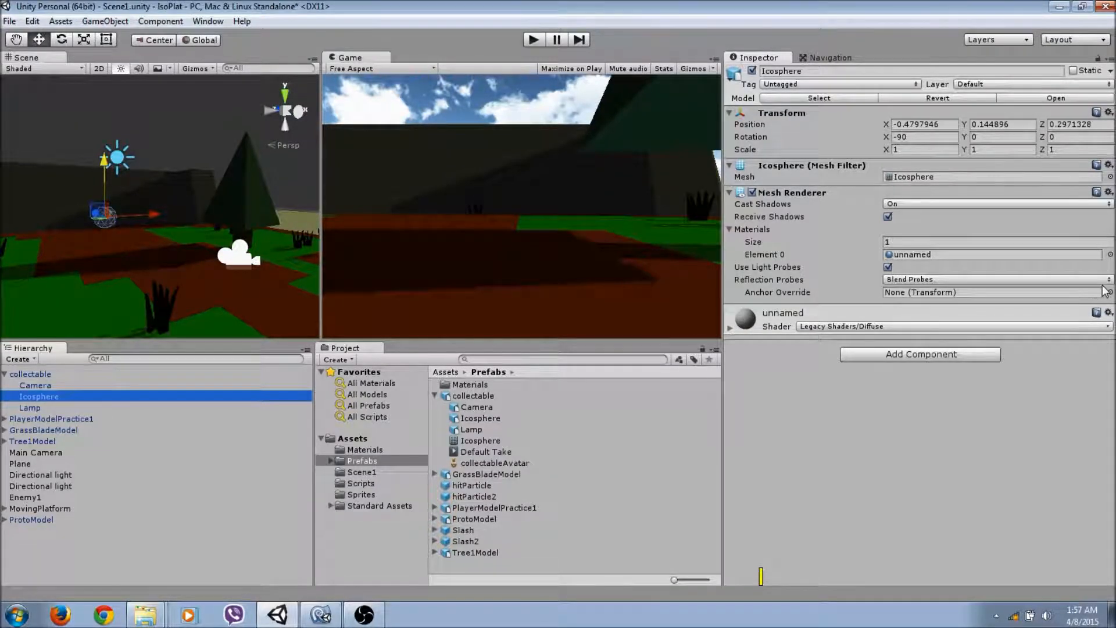
click(953, 255)
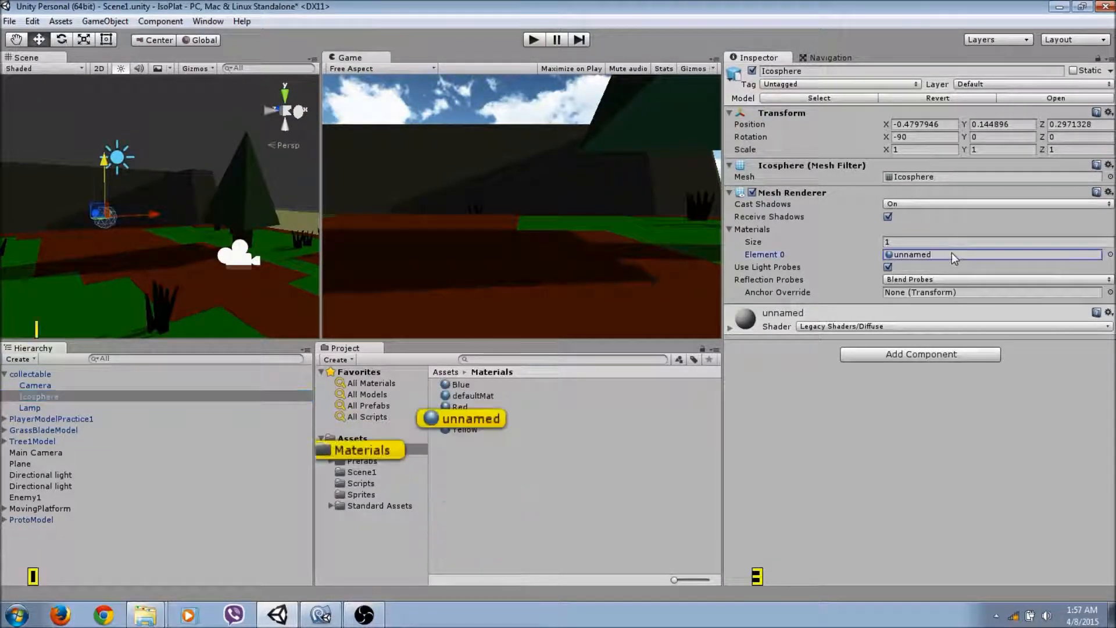
click(1110, 254)
scroll(138, 180, down, 3)
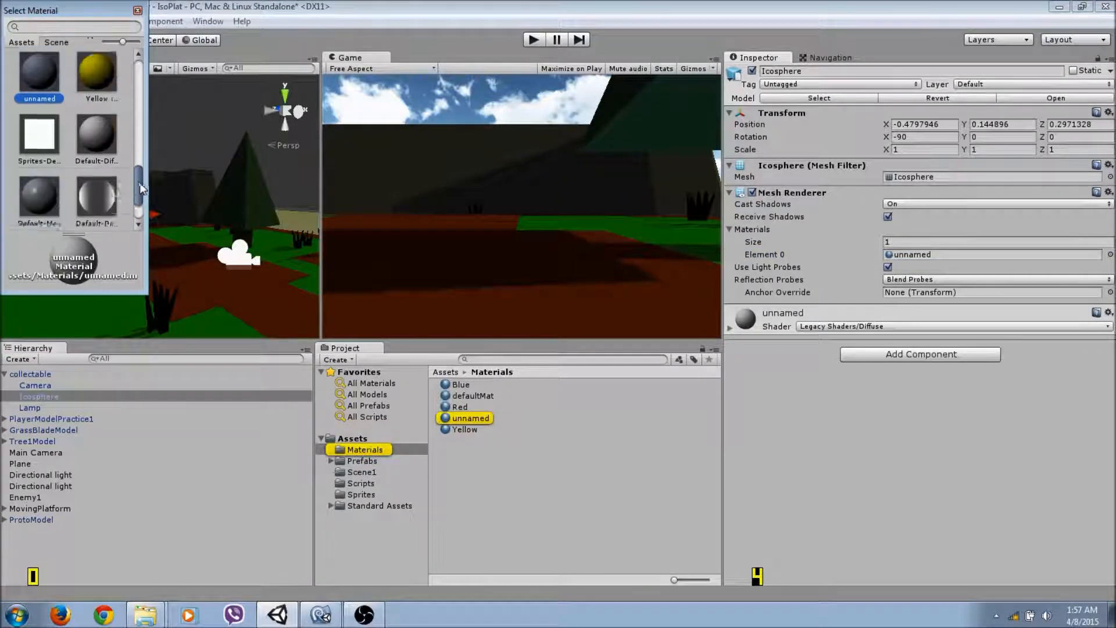
drag(147, 187, 141, 190)
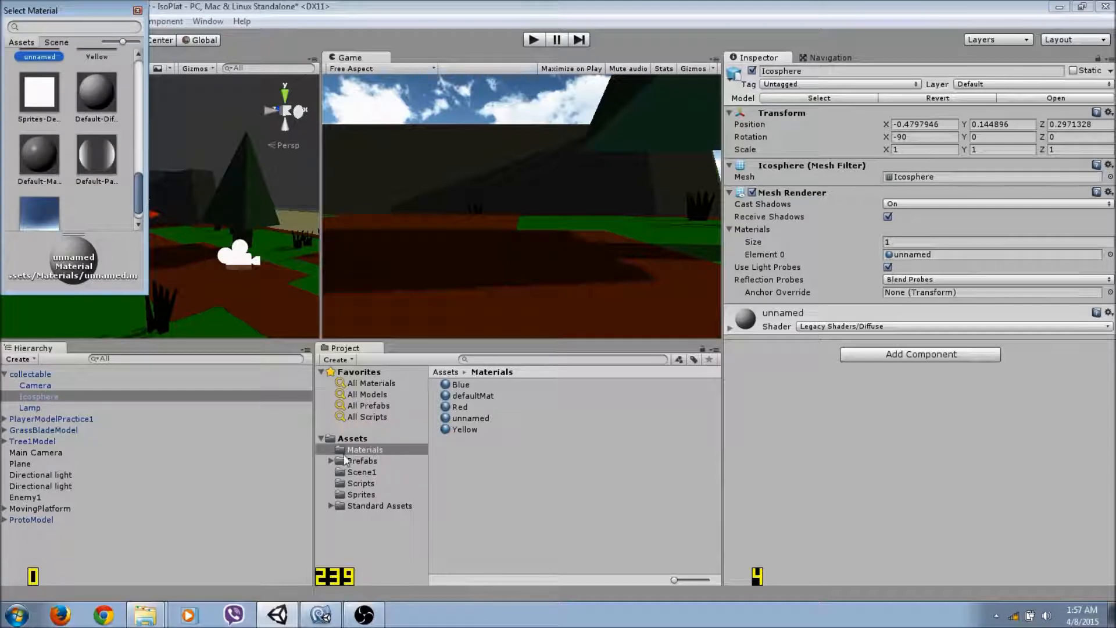
Assign the Blue material from the Materials folder to Element 0 of the collectable's Icosphere.
click(365, 451)
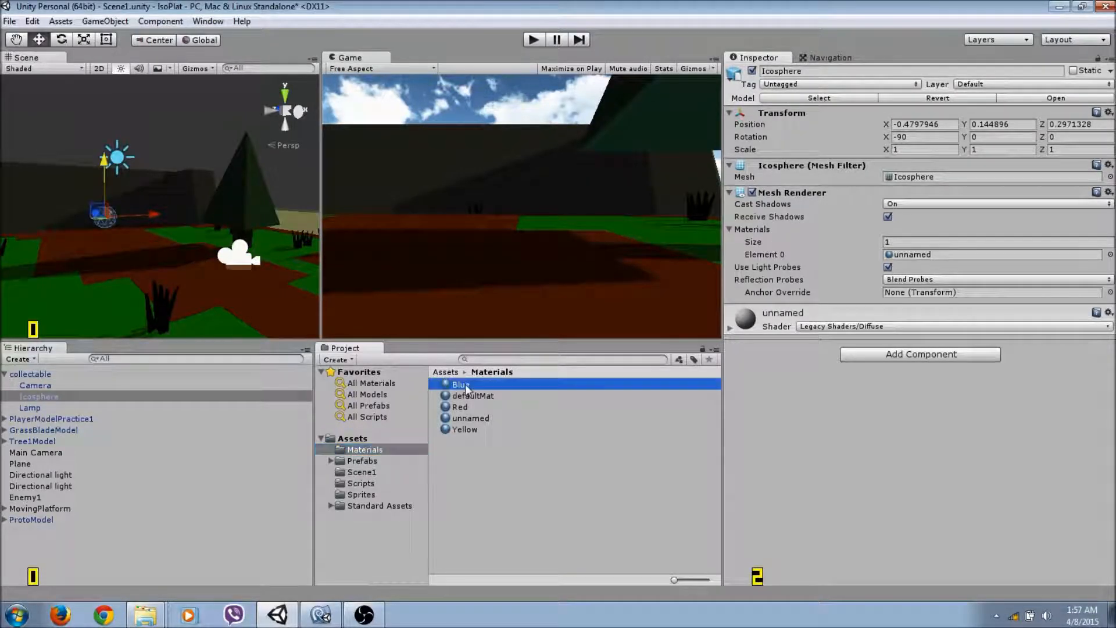
click(462, 385)
click(361, 462)
click(365, 451)
click(362, 472)
click(365, 450)
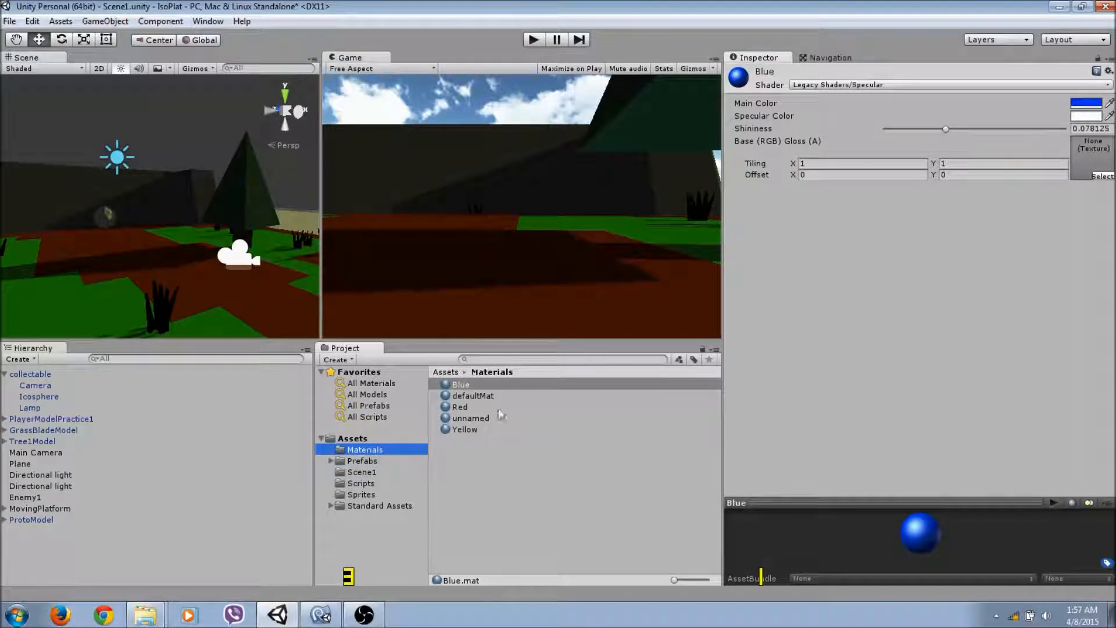
click(44, 377)
drag(461, 387, 486, 412)
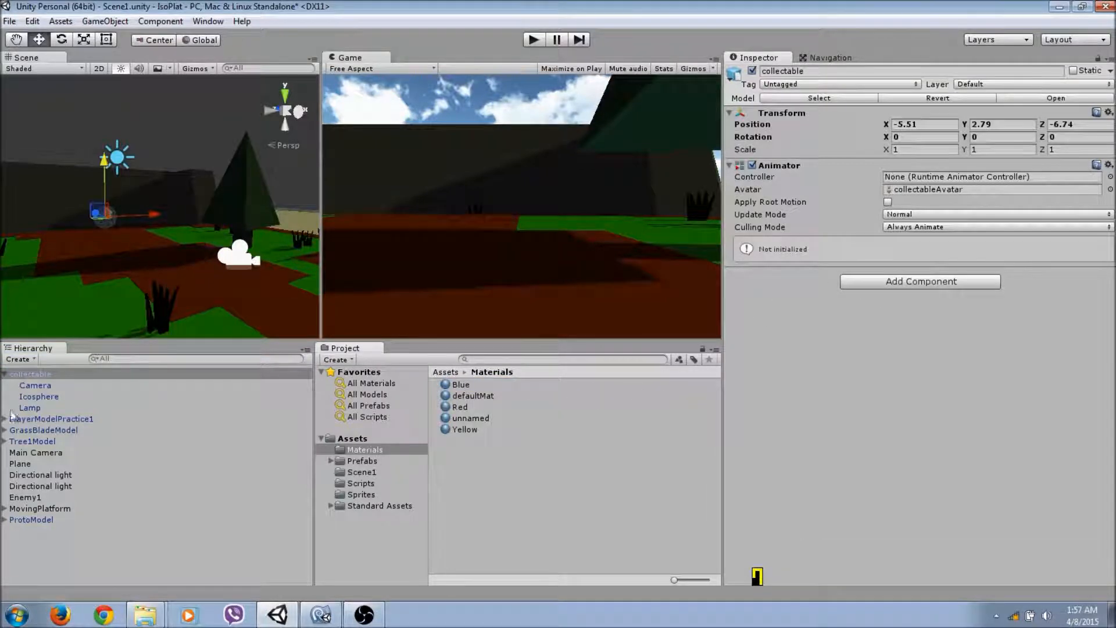
click(38, 396)
drag(480, 395, 905, 293)
drag(1060, 288, 931, 257)
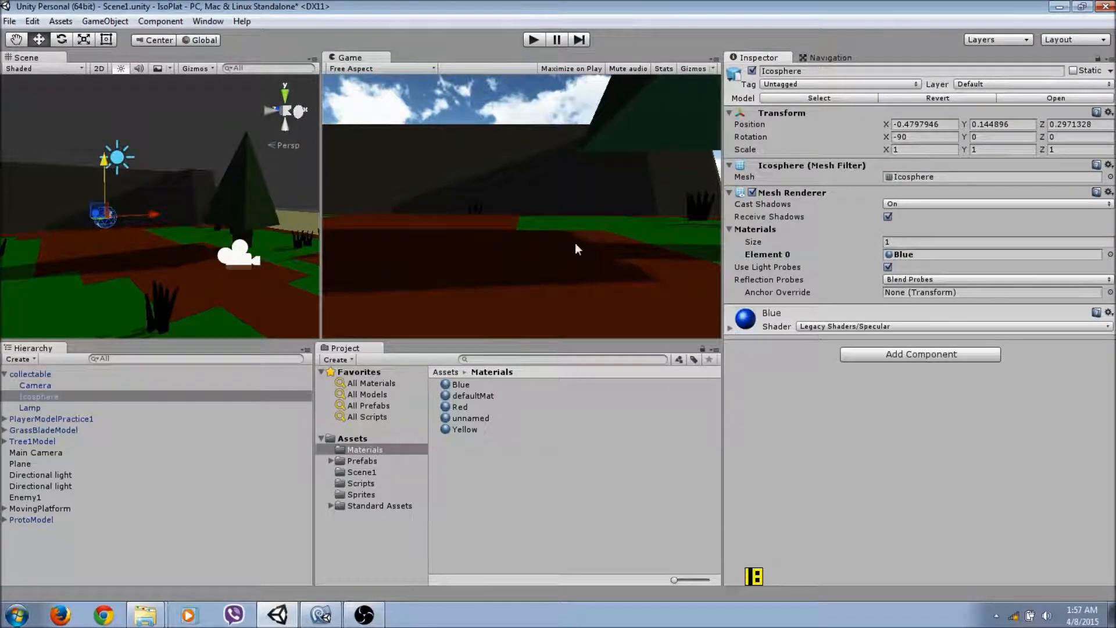
Check the blue Icosphere in the scene and play-test the game by walking the player around it, ending with play mode stopped.
middle_drag(75, 234, 142, 304)
scroll(141, 276, up, 4)
scroll(195, 283, up, 4)
middle_drag(201, 264, 120, 259)
scroll(121, 259, up, 1)
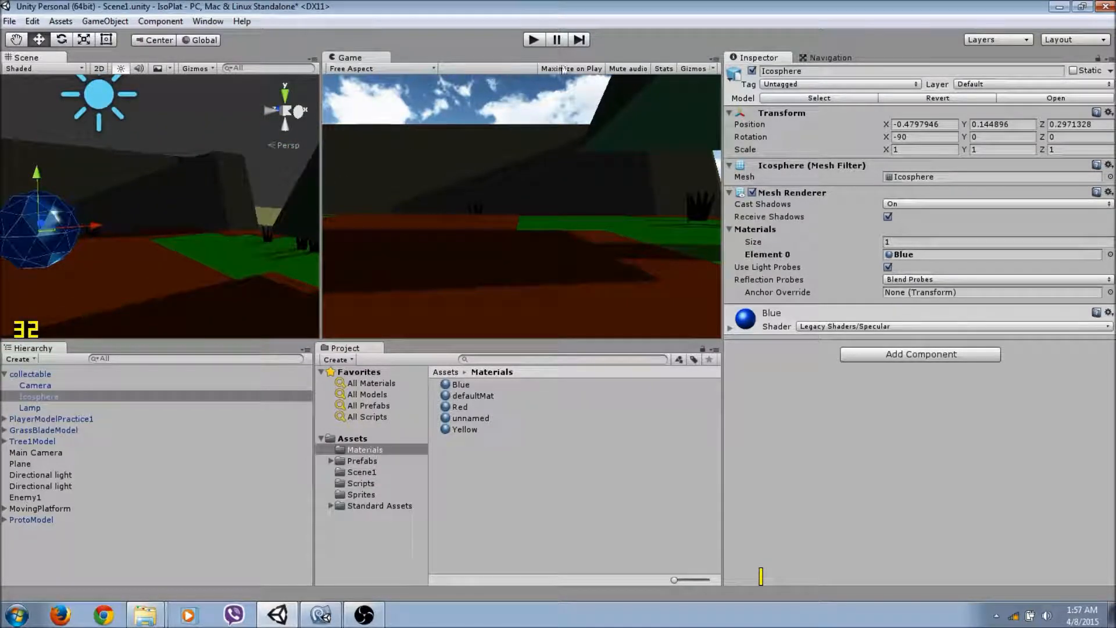
click(538, 40)
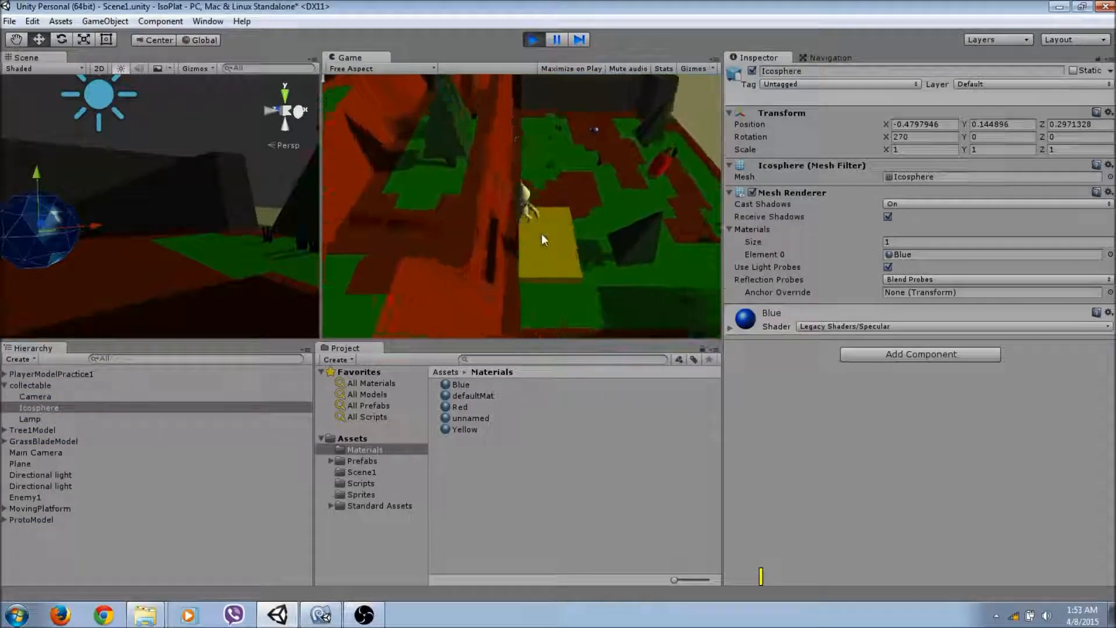
key(w)
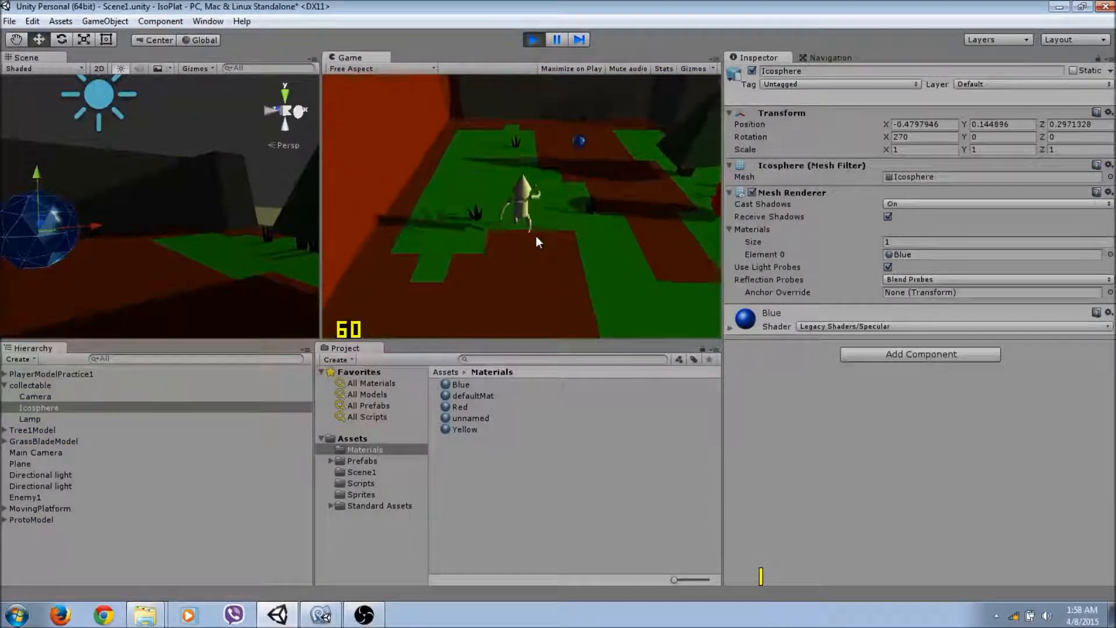
click(536, 236)
key(w)
key(d)
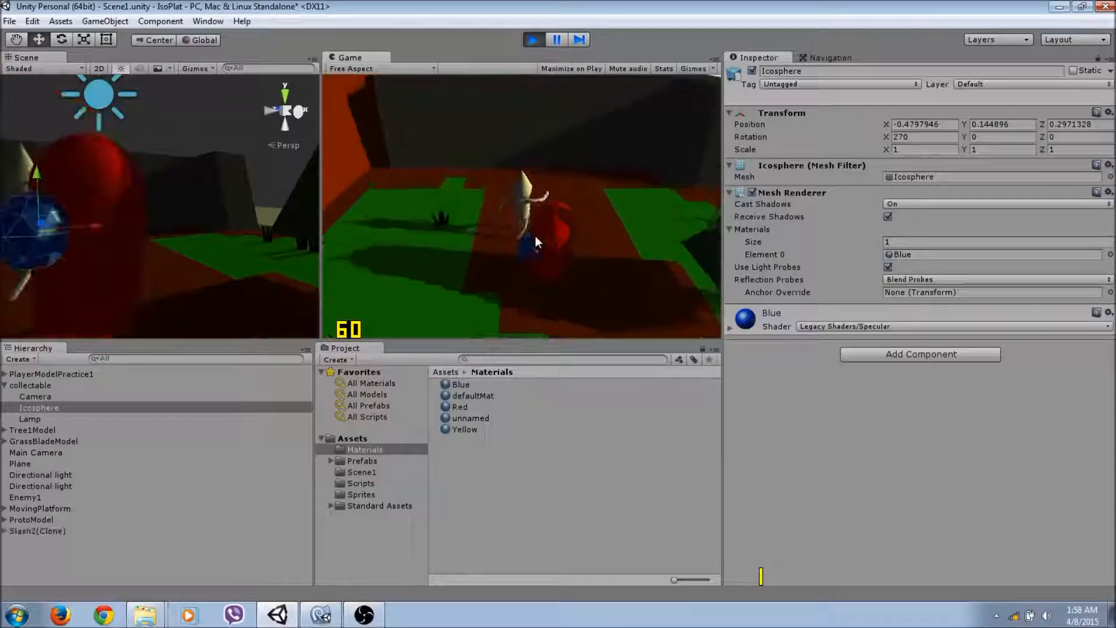
key(a)
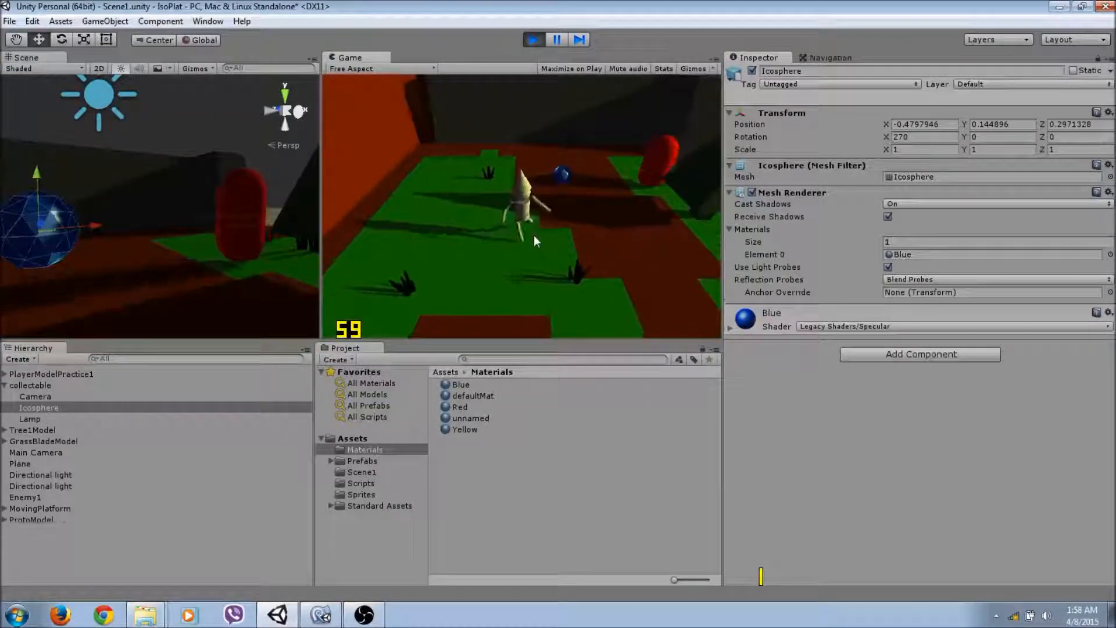
key(ctrl+p)
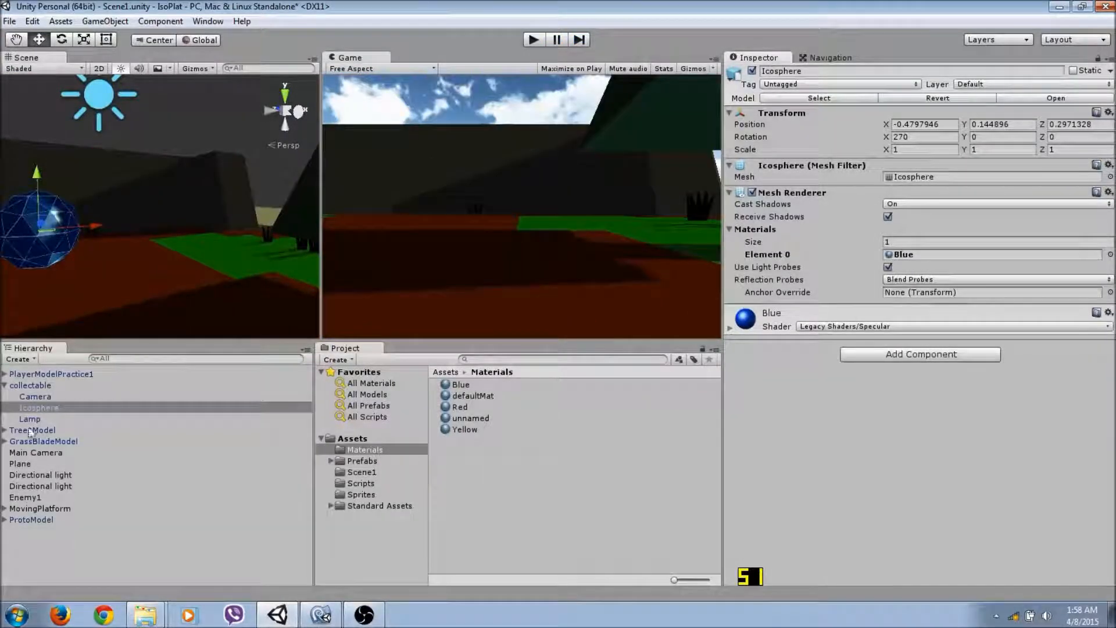
Add a Rigidbody to the parent collectable object with Use Gravity off and Is Kinematic on.
click(30, 385)
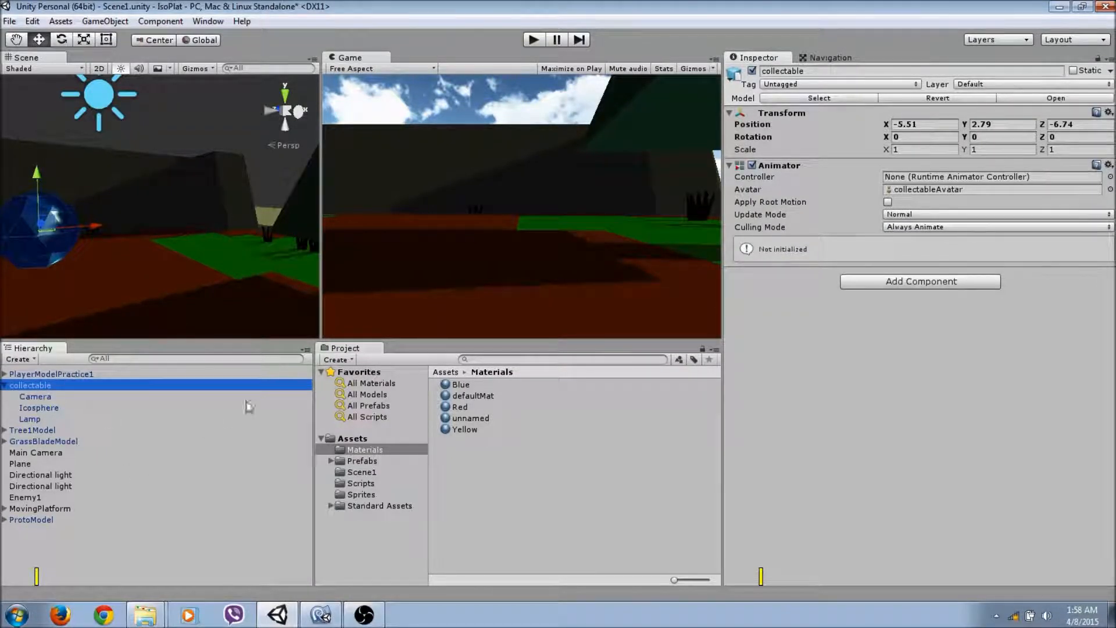
click(33, 408)
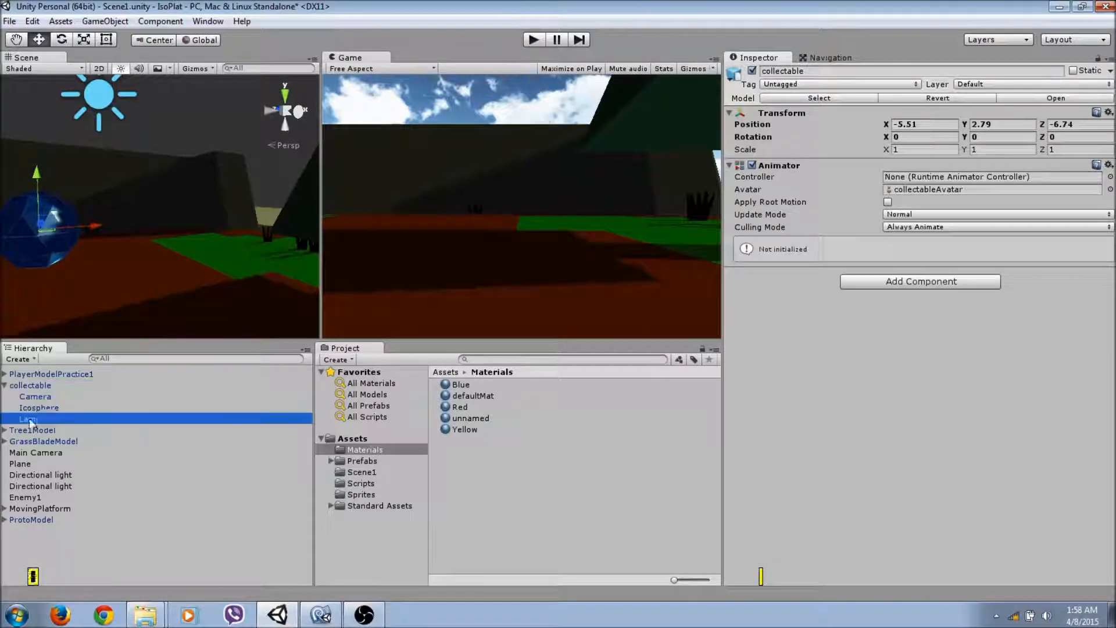
click(35, 397)
click(36, 386)
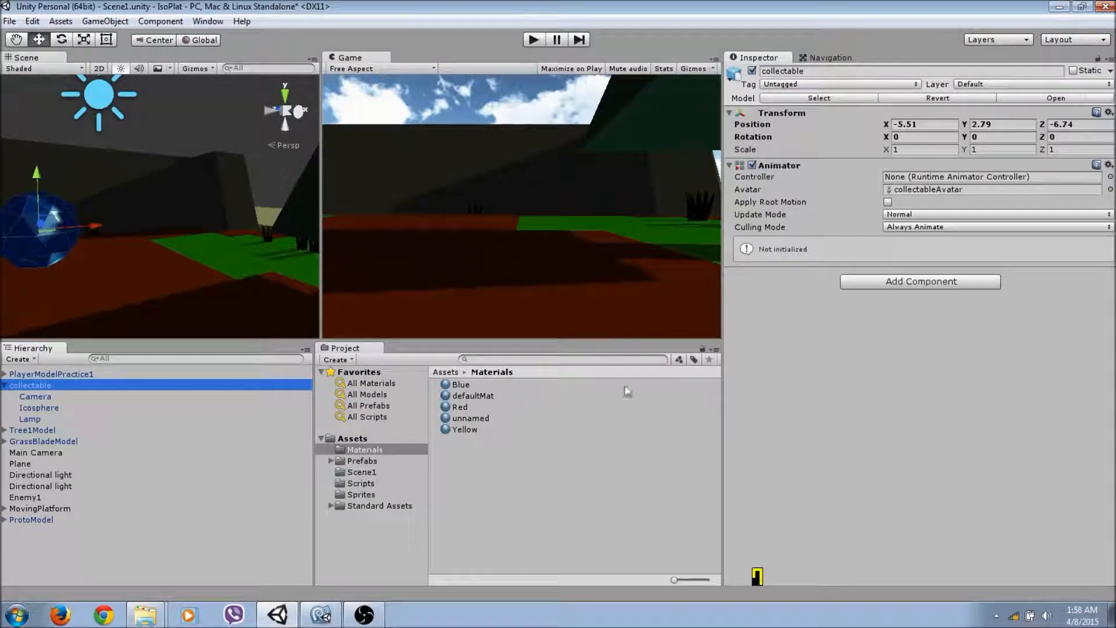
click(892, 282)
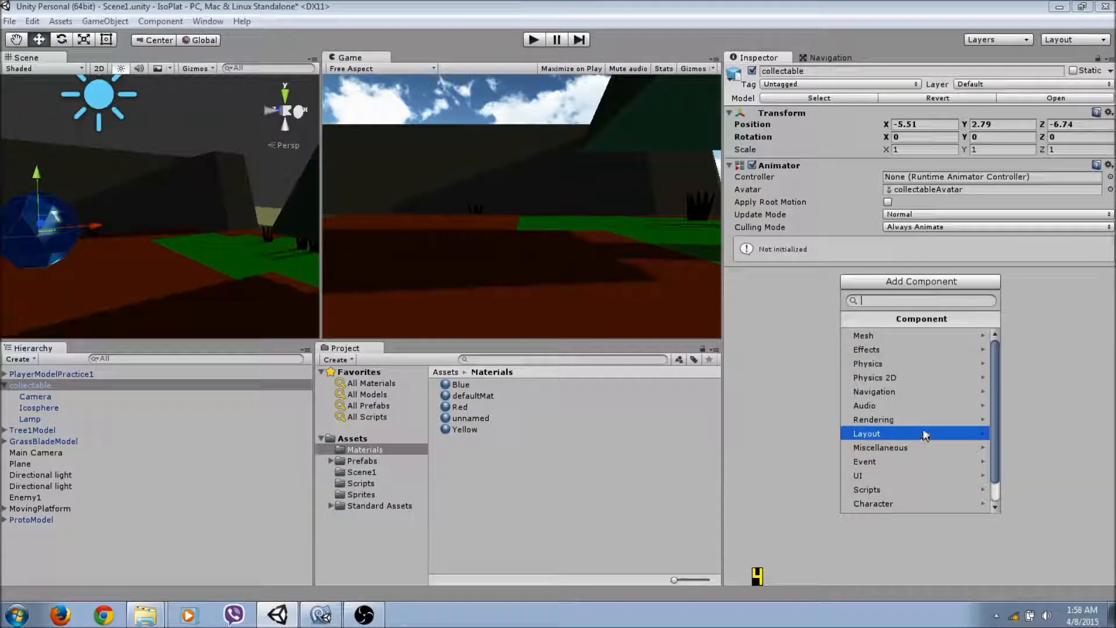
click(880, 363)
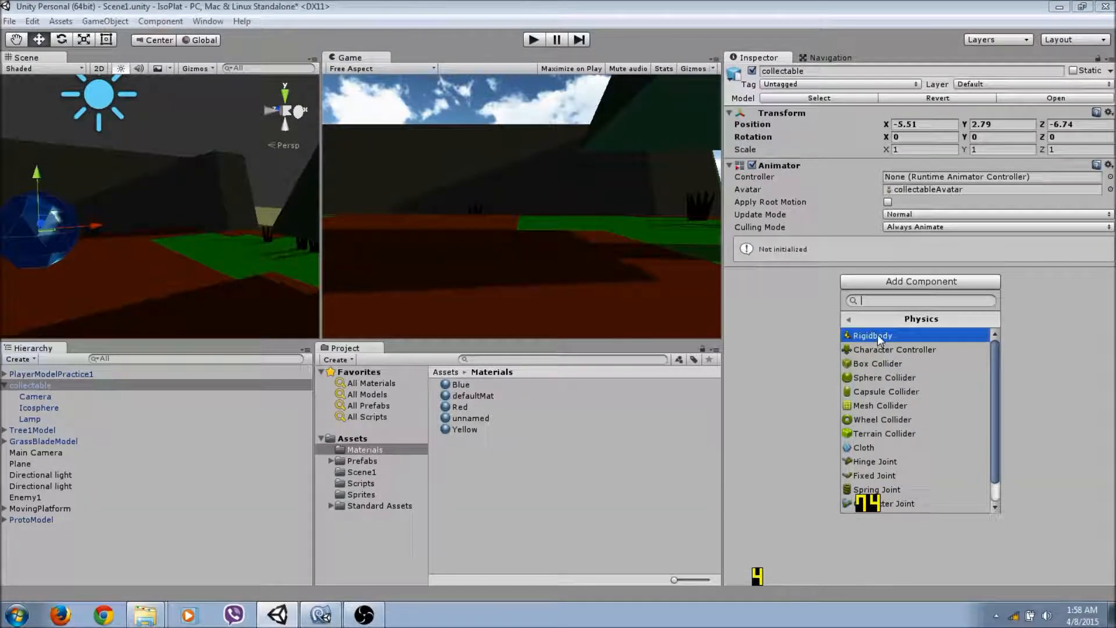
click(877, 336)
click(888, 323)
click(888, 335)
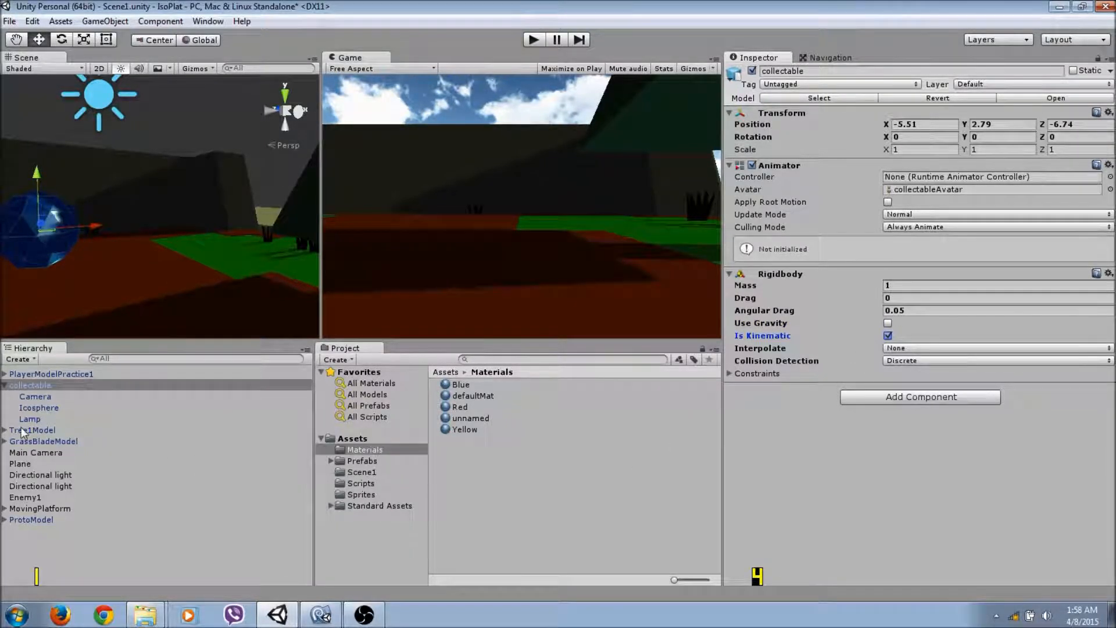
Check the player model's scripts and open CharacterMotor from Standard Assets, Character Controllers, Sources, Scripts.
click(41, 374)
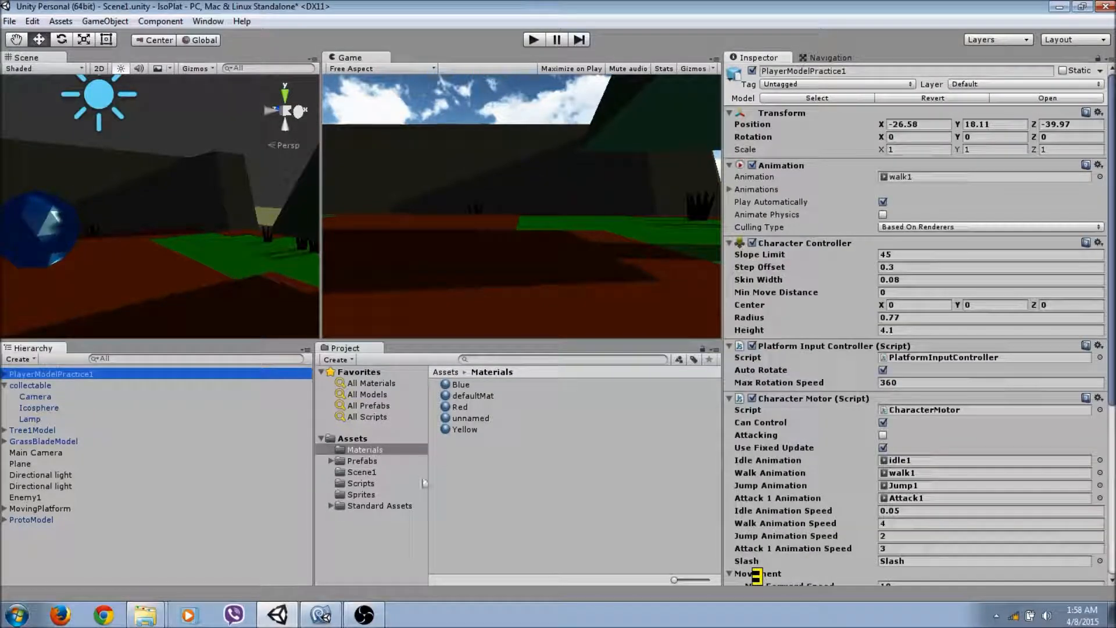
click(359, 472)
click(360, 483)
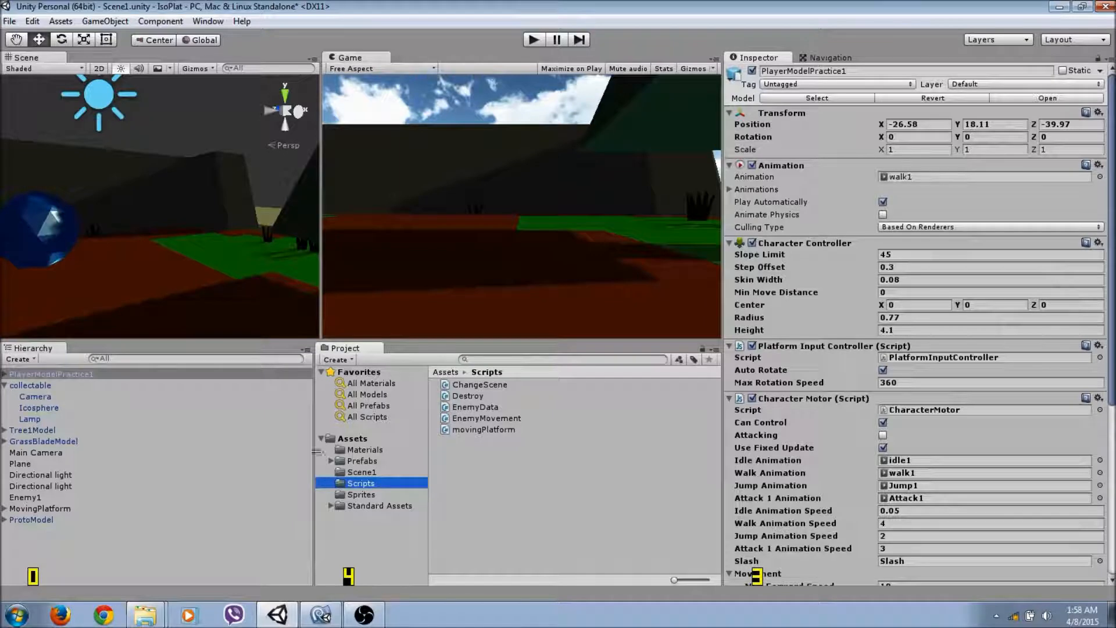
click(348, 438)
double_click(472, 440)
double_click(471, 384)
click(470, 386)
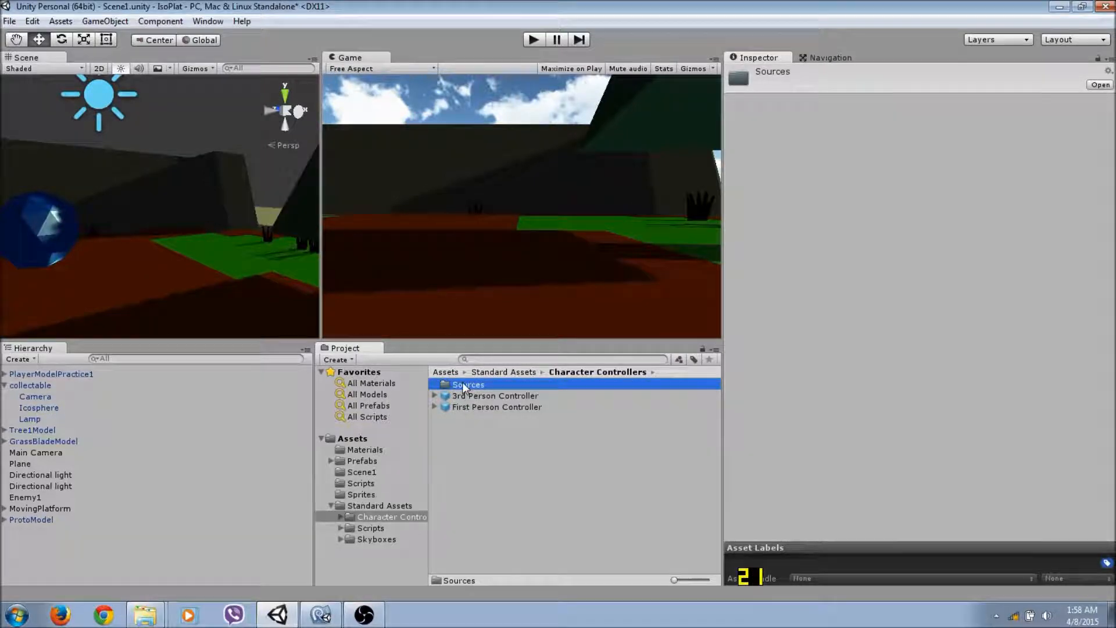
double_click(464, 385)
double_click(465, 396)
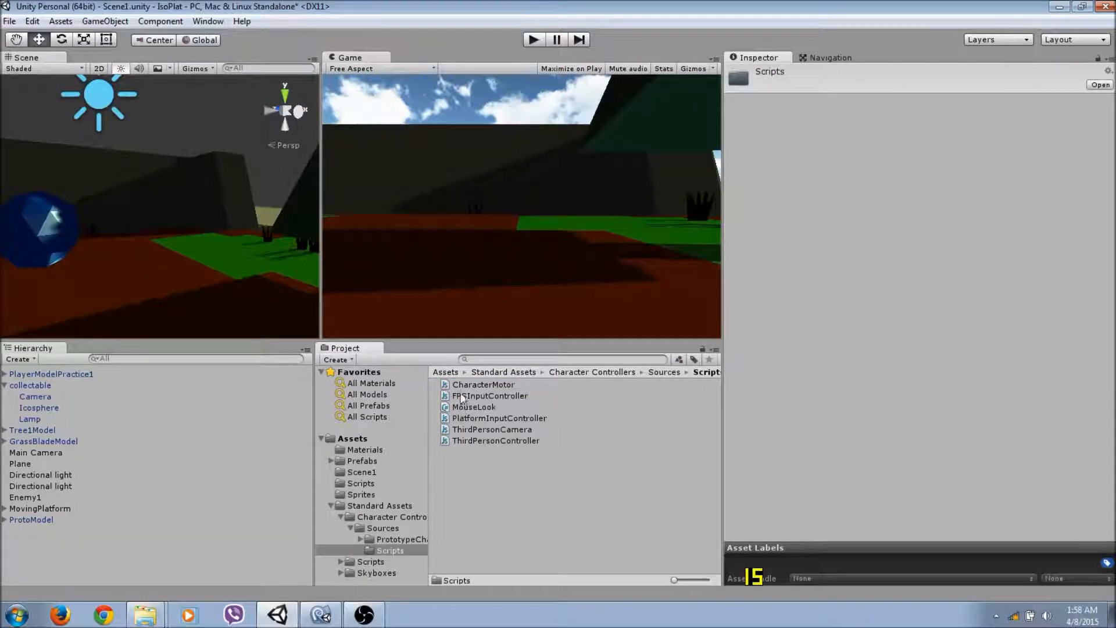
click(458, 384)
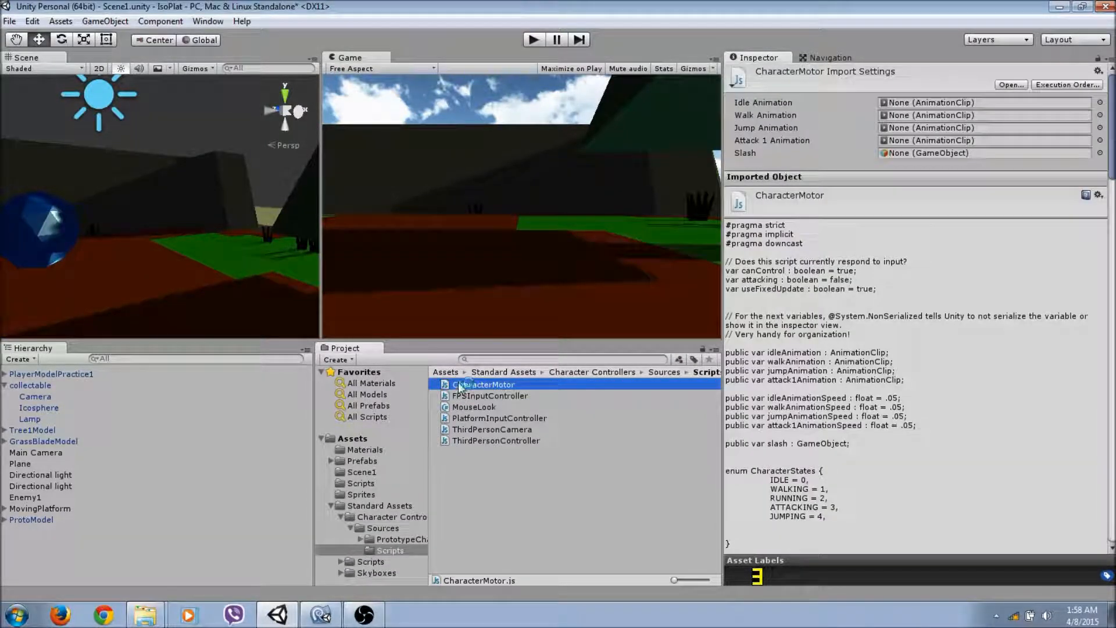
double_click(459, 385)
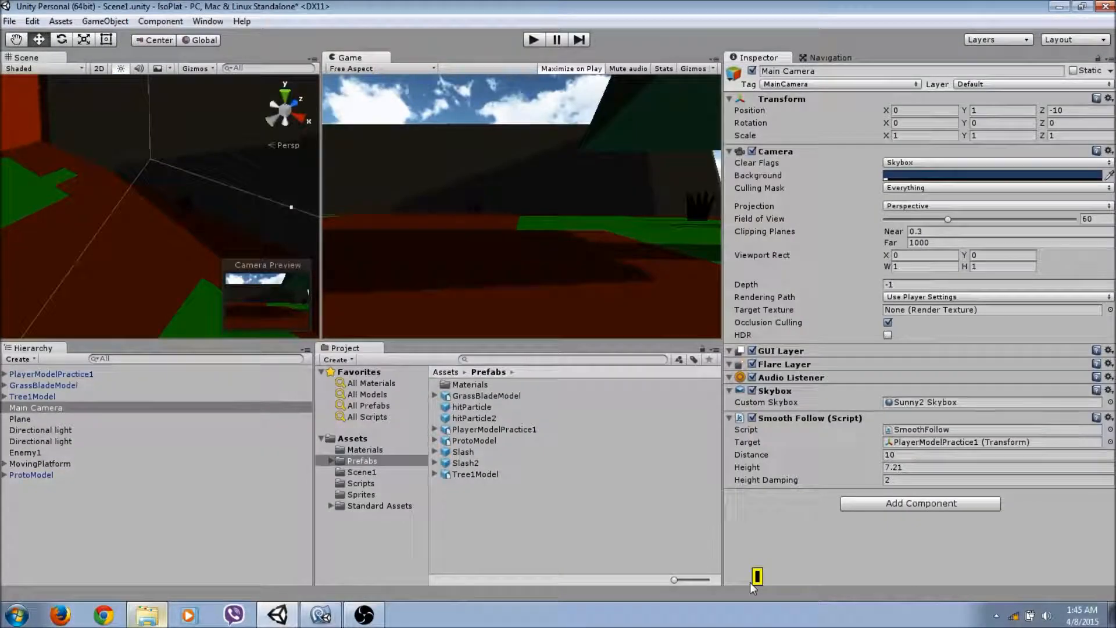
Switch to MonoDevelop and add getHit (5); after the Instantiate call in the Slash check of EnemyData.cs's OnTriggerEnter.
click(321, 615)
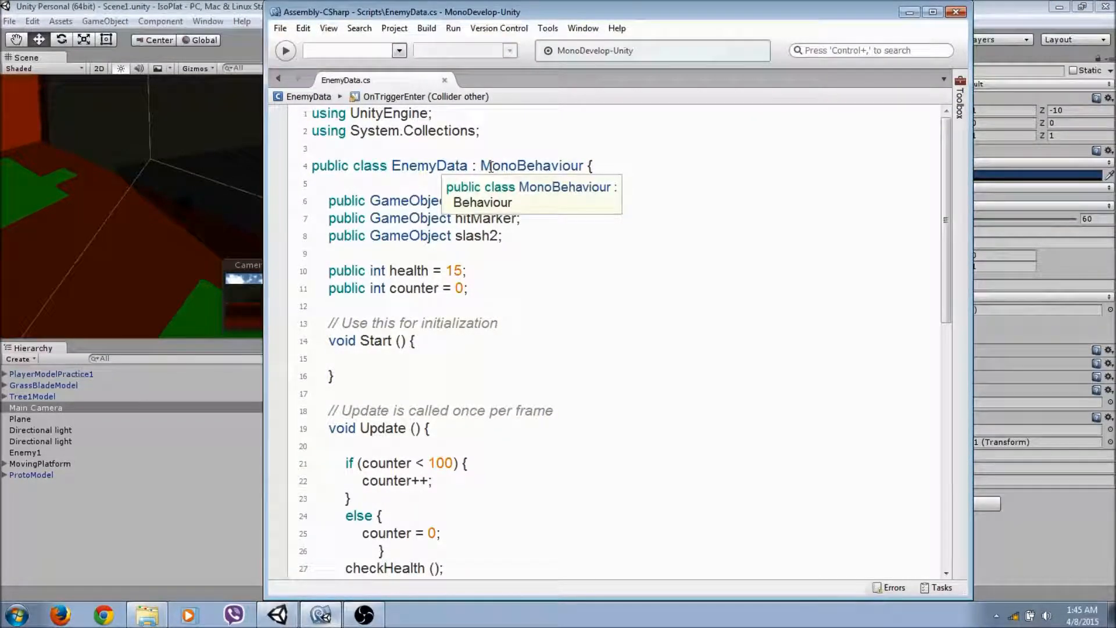
scroll(483, 233, down, 5)
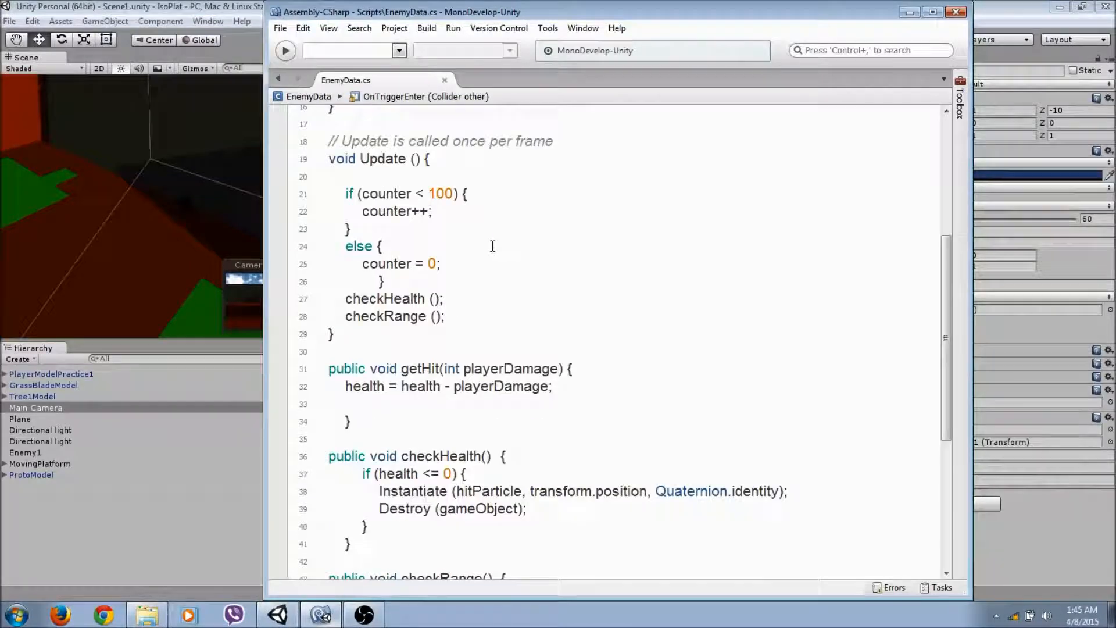
scroll(492, 246, down, 5)
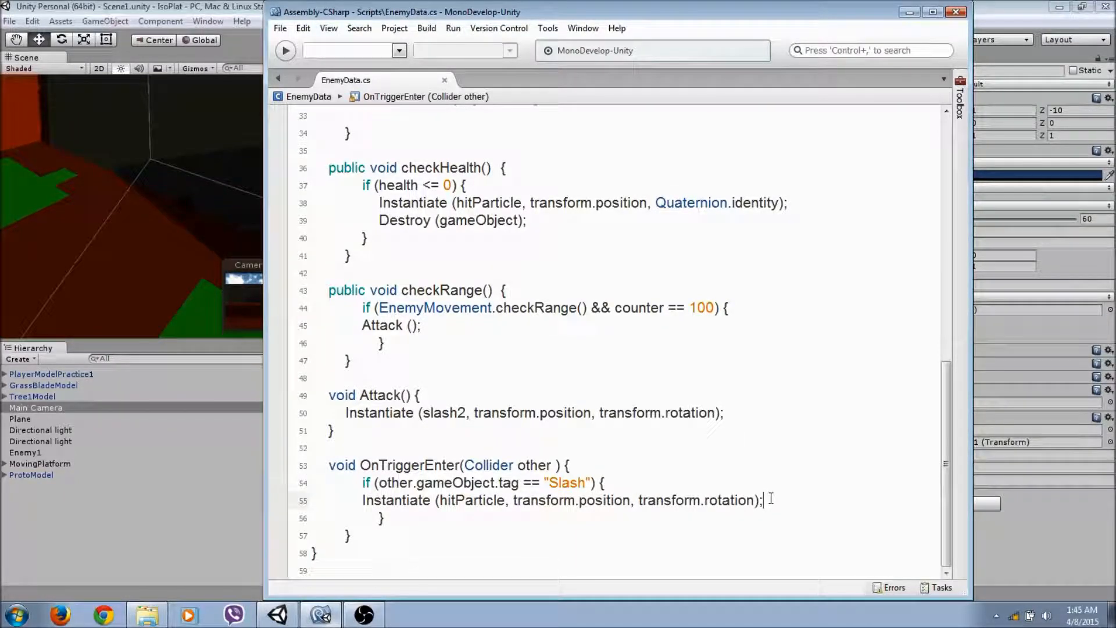
scroll(769, 494, up, 4)
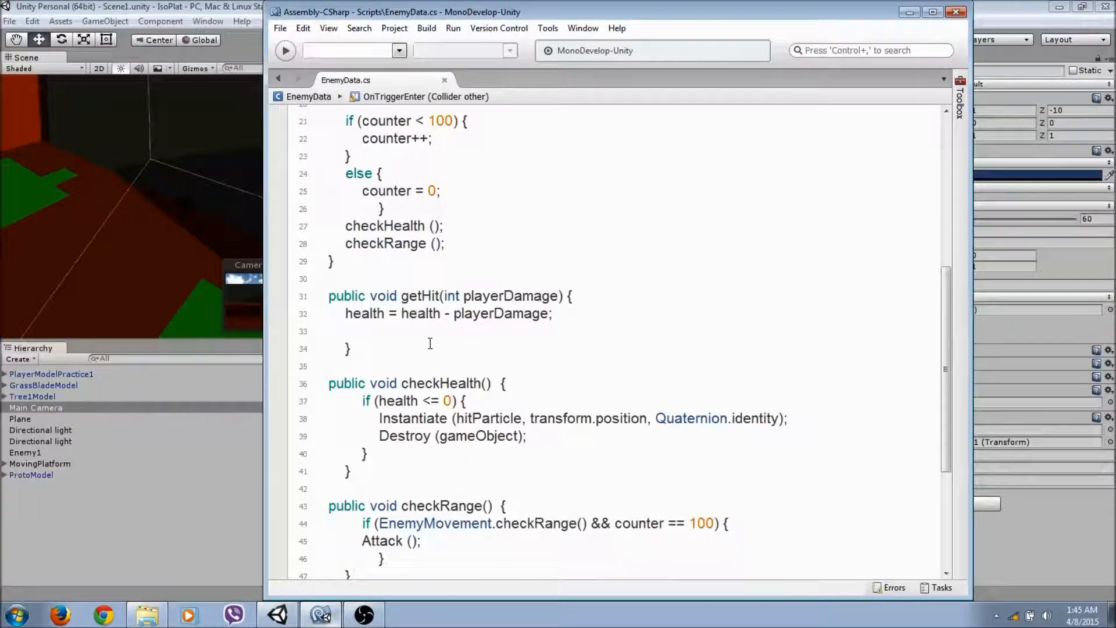
scroll(430, 343, down, 4)
key(Return)
text(getHi)
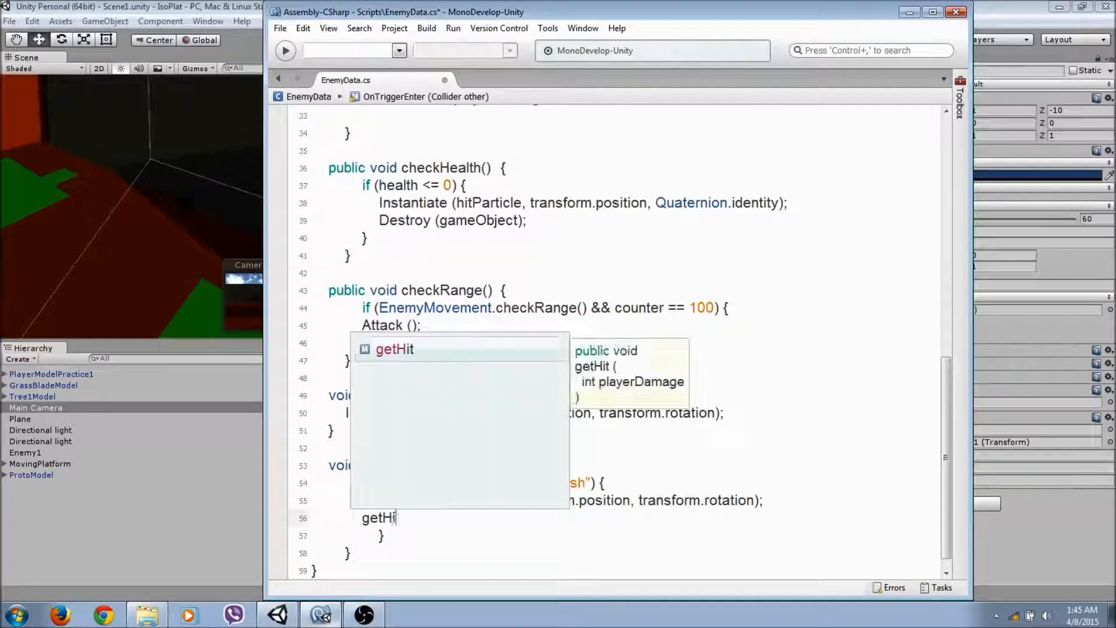
text(t ())
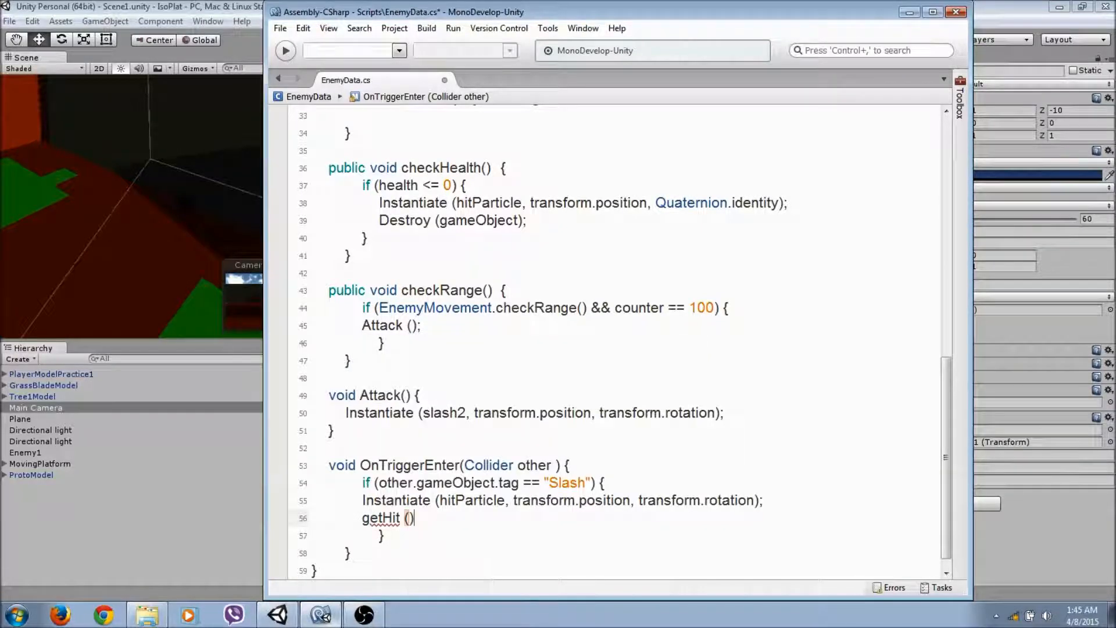
scroll(516, 261, up, 3)
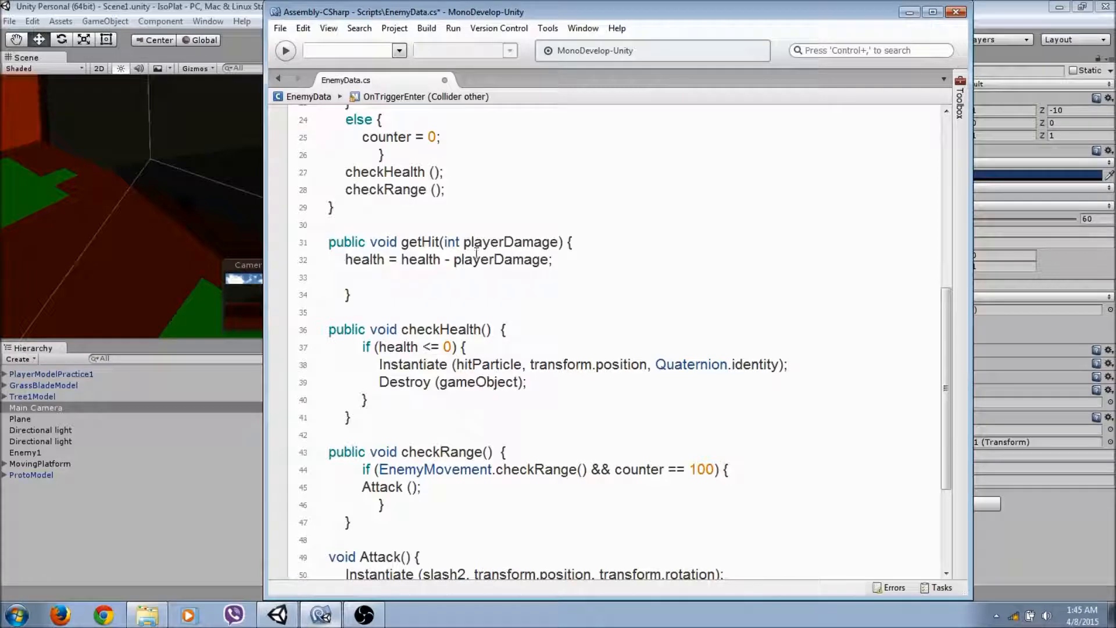
scroll(479, 331, down, 3)
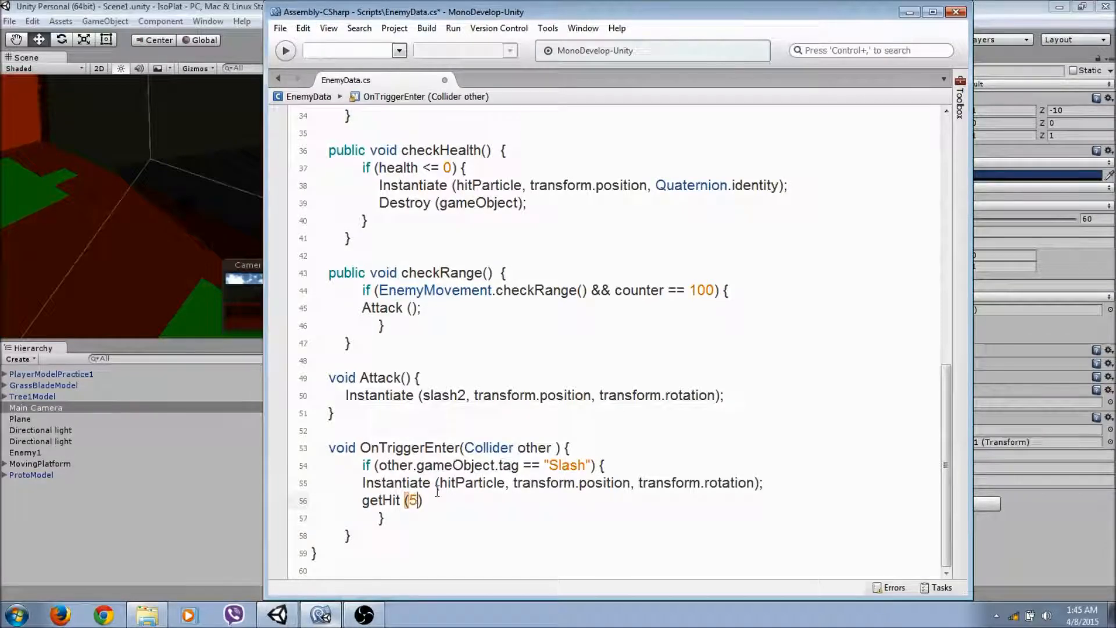
text(;)
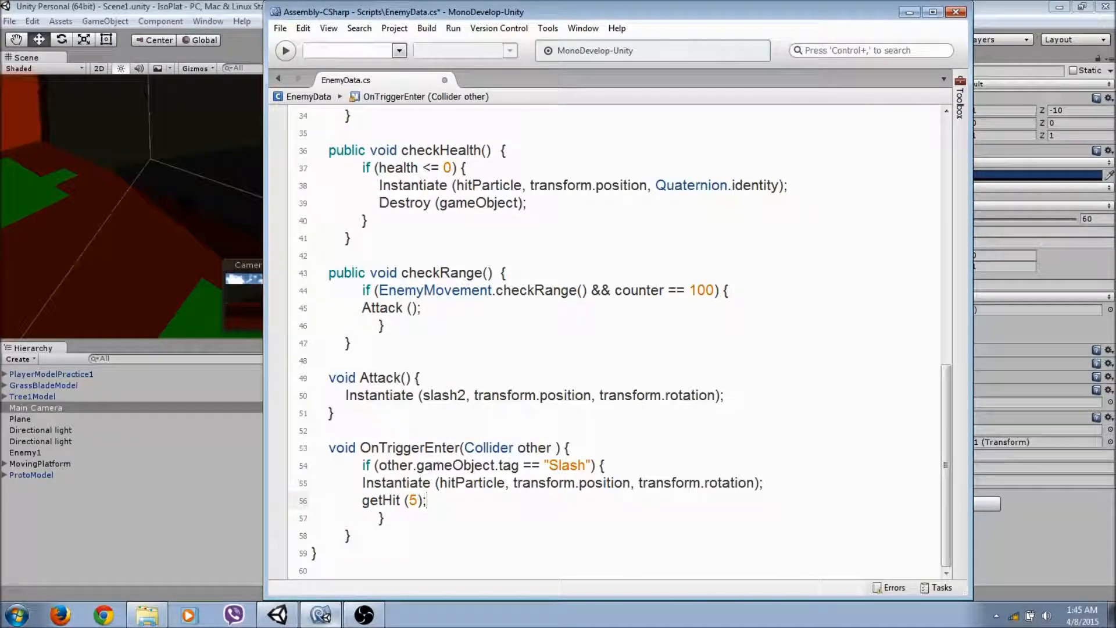
Save the EnemyData.cs script and switch back to the Unity editor.
click(279, 28)
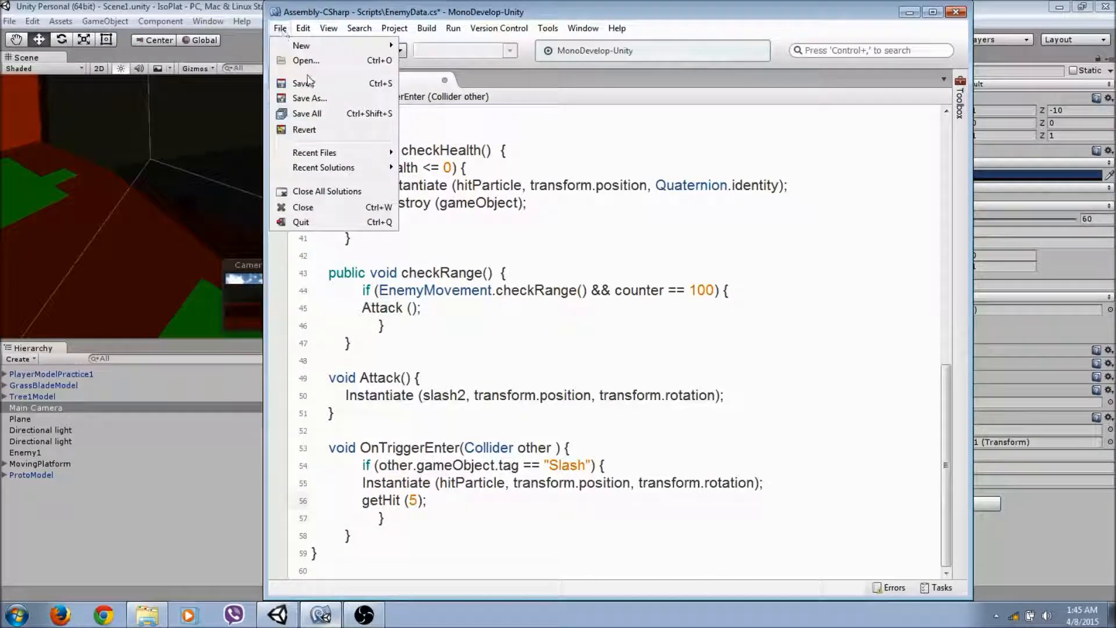
click(289, 82)
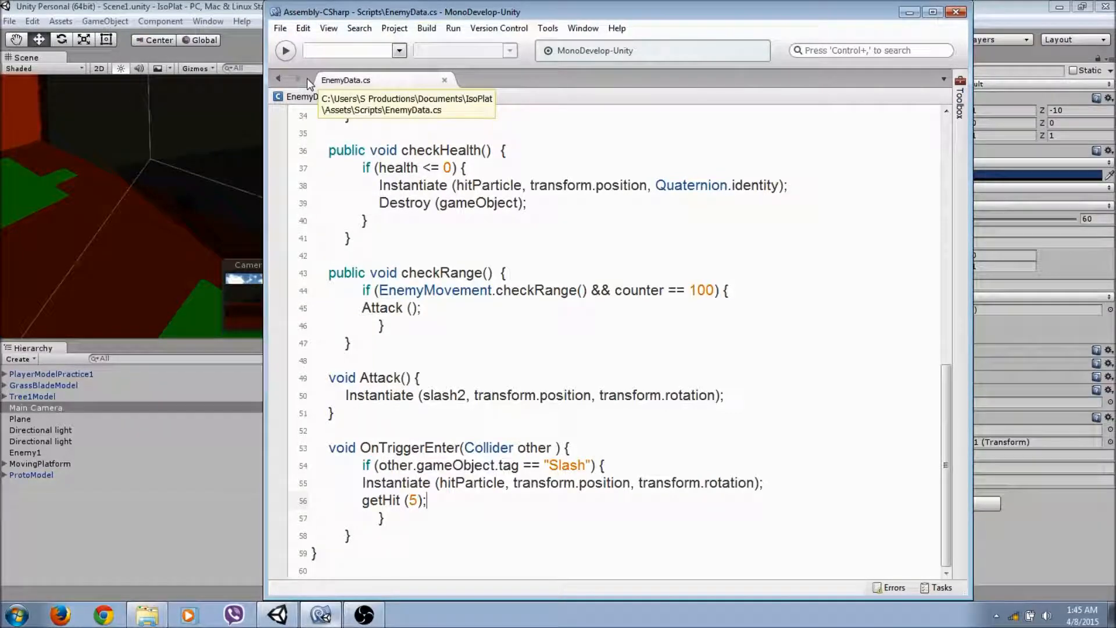
click(135, 7)
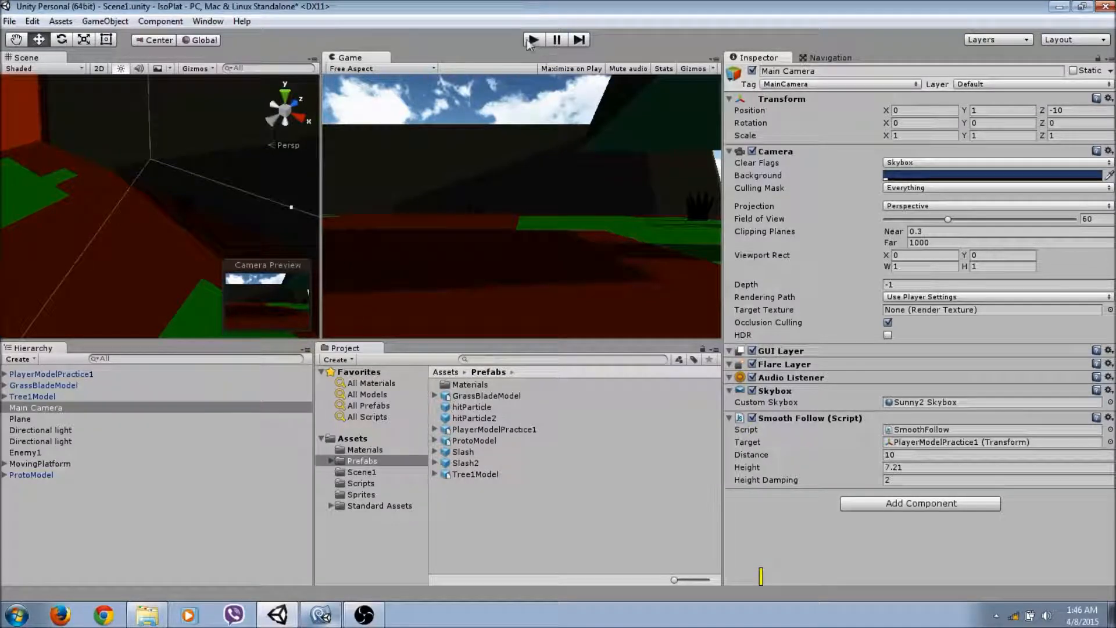
Run the game, move the player towards the enemy, and bring up Enemy1's Enemy Data values to watch its health.
click(529, 41)
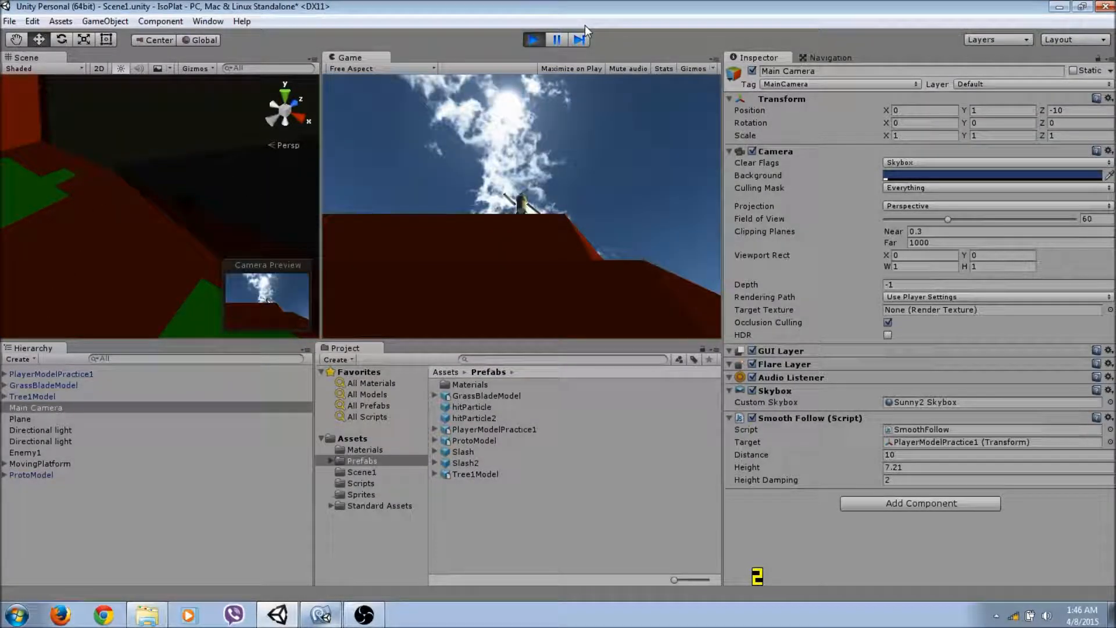
key(d)
key(w)
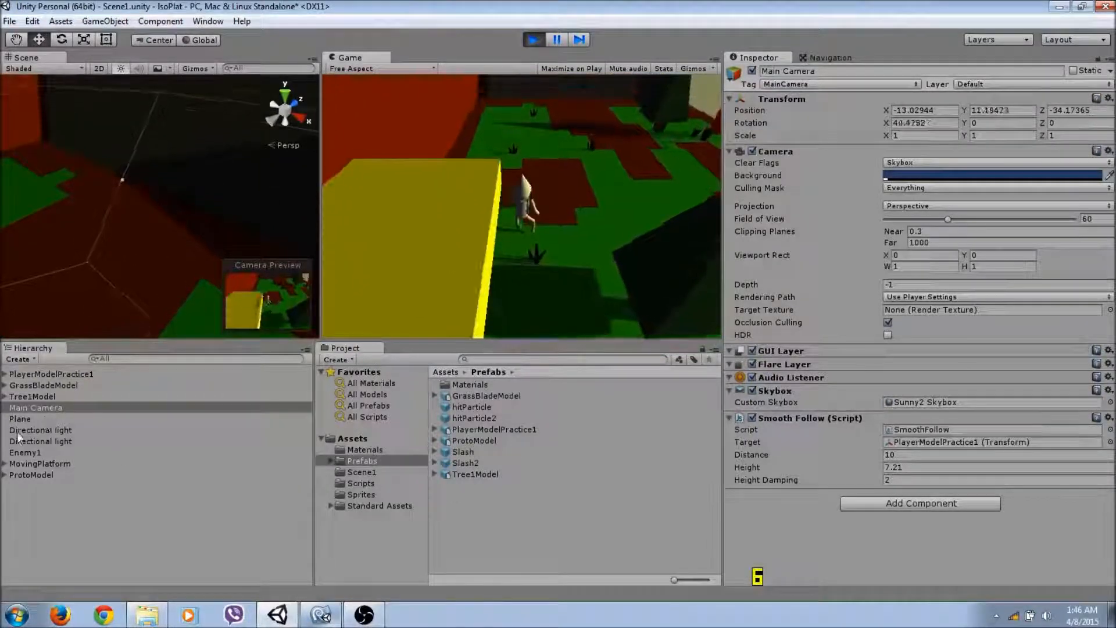
click(23, 453)
scroll(842, 414, down, 2)
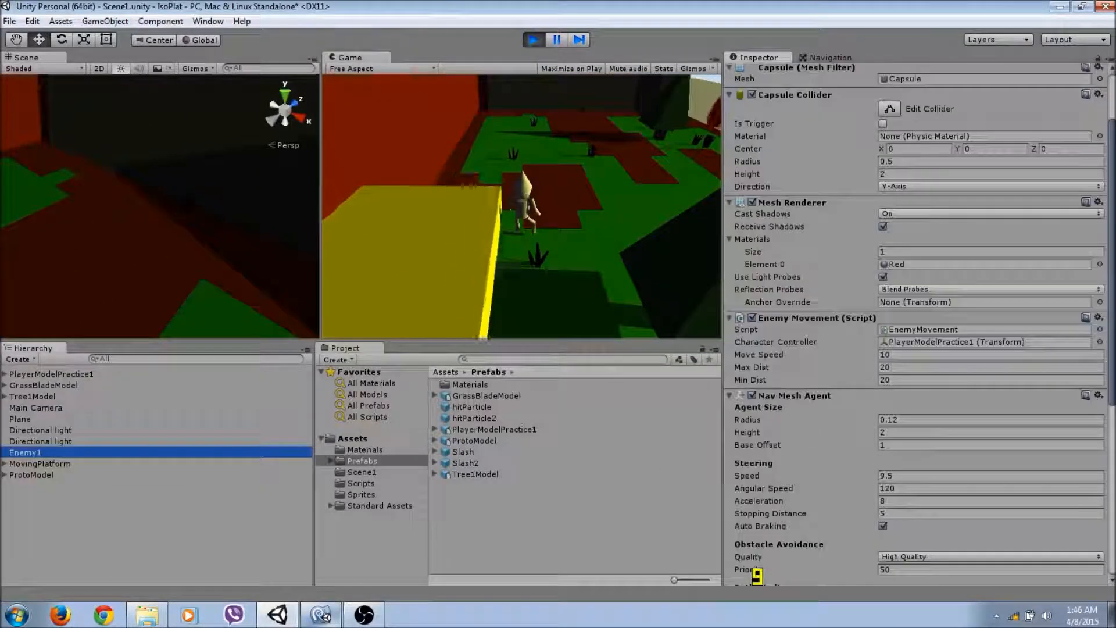
drag(1112, 350, 1112, 394)
scroll(857, 319, down, 2)
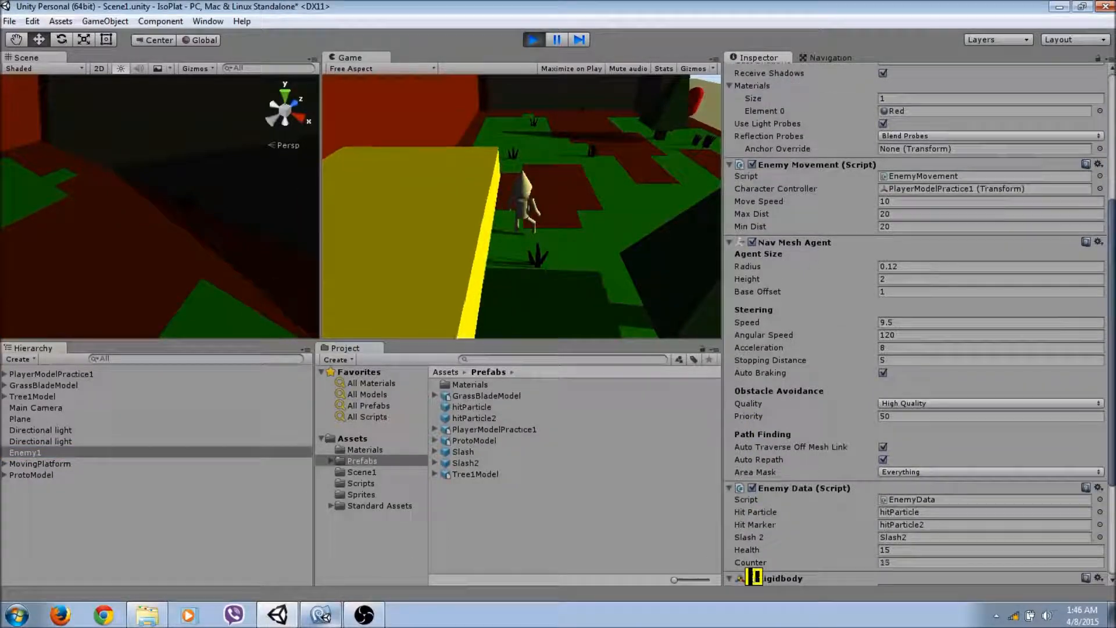
scroll(856, 319, down, 5)
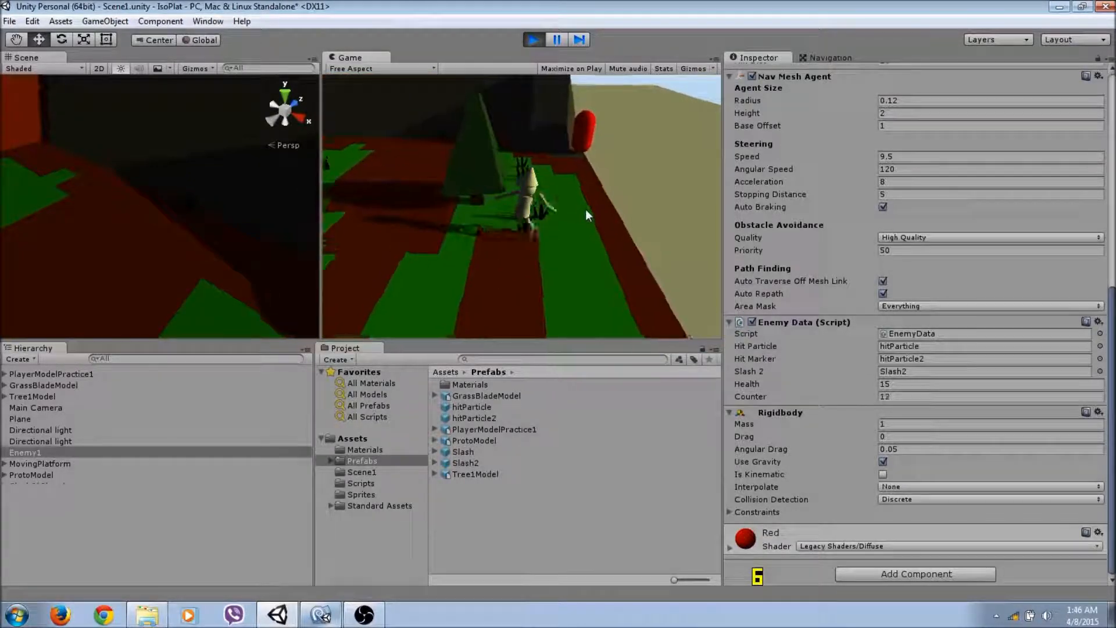
Slash the red enemy repeatedly while watching its Health value, then stop play mode.
click(569, 213)
click(568, 215)
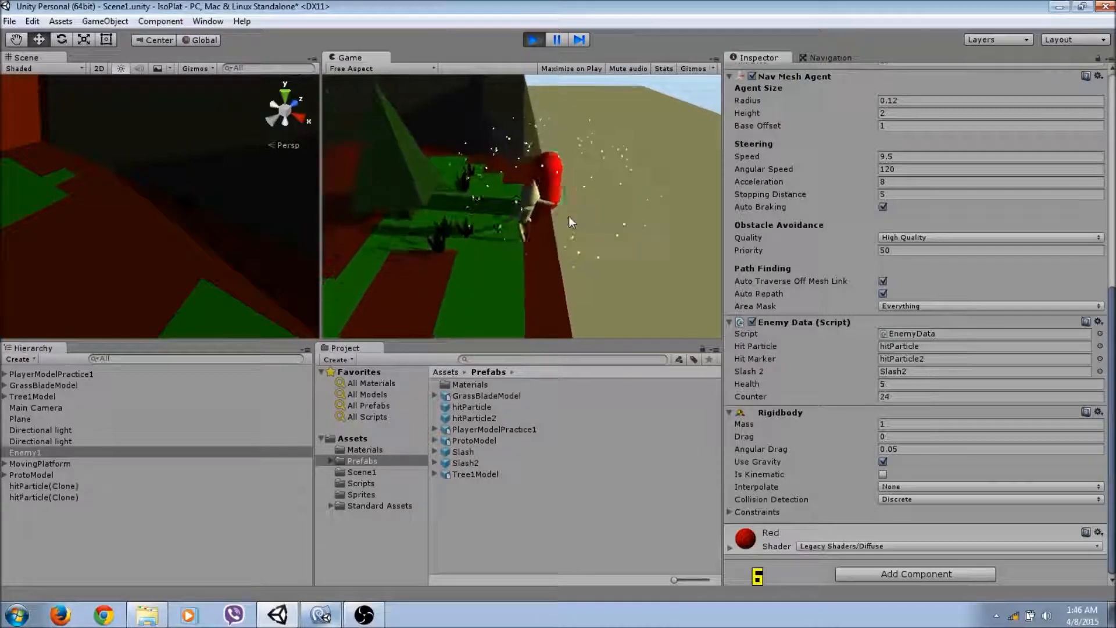
click(568, 215)
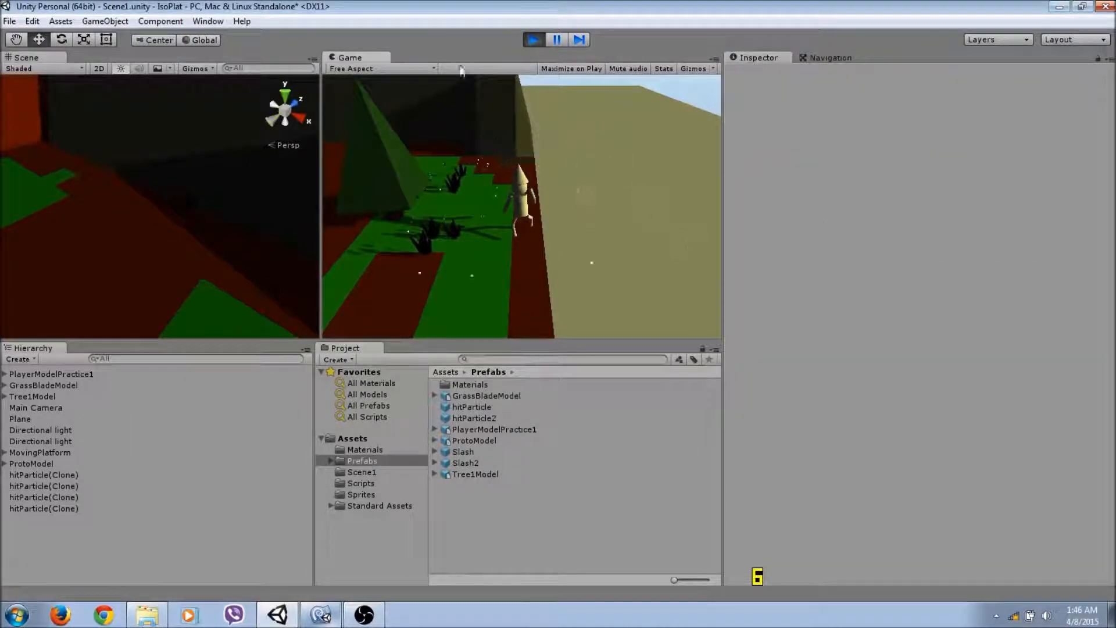
click(529, 41)
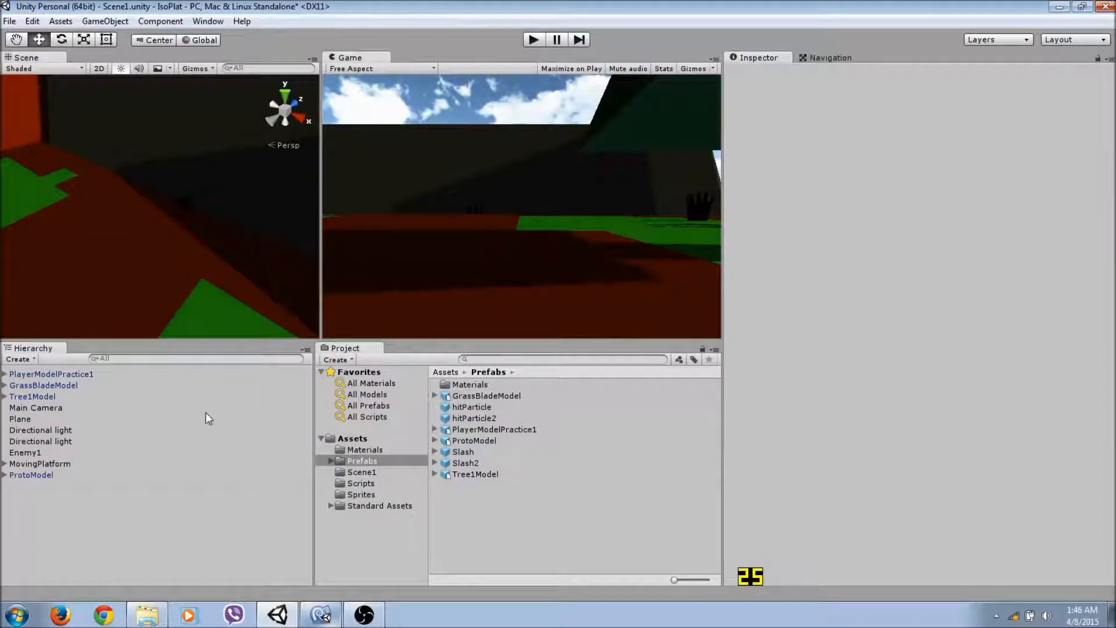
Assign the hitParticle2 prefab to Hit Particle in Enemy1's Enemy Data script and check the Hit Marker reference.
click(36, 462)
click(36, 453)
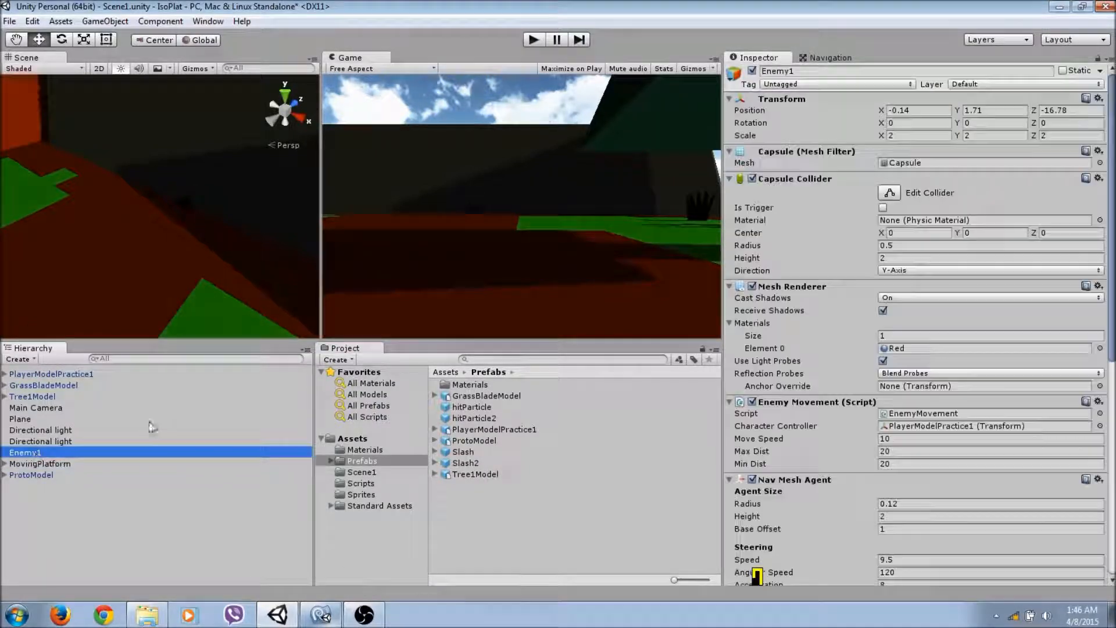
scroll(773, 194, down, 10)
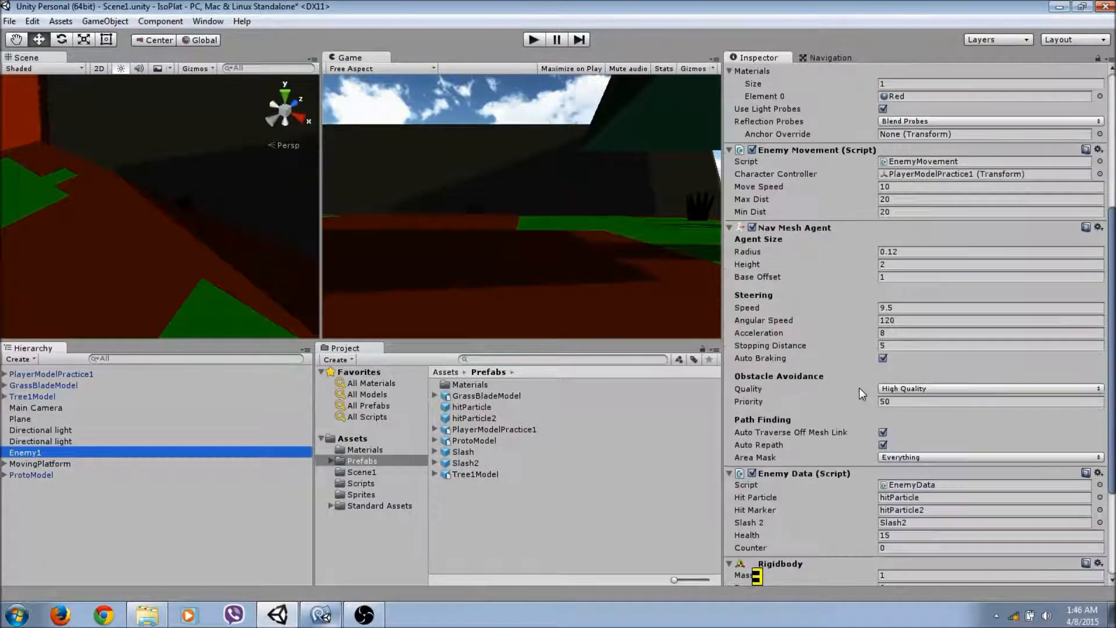
scroll(848, 390, down, 2)
click(763, 348)
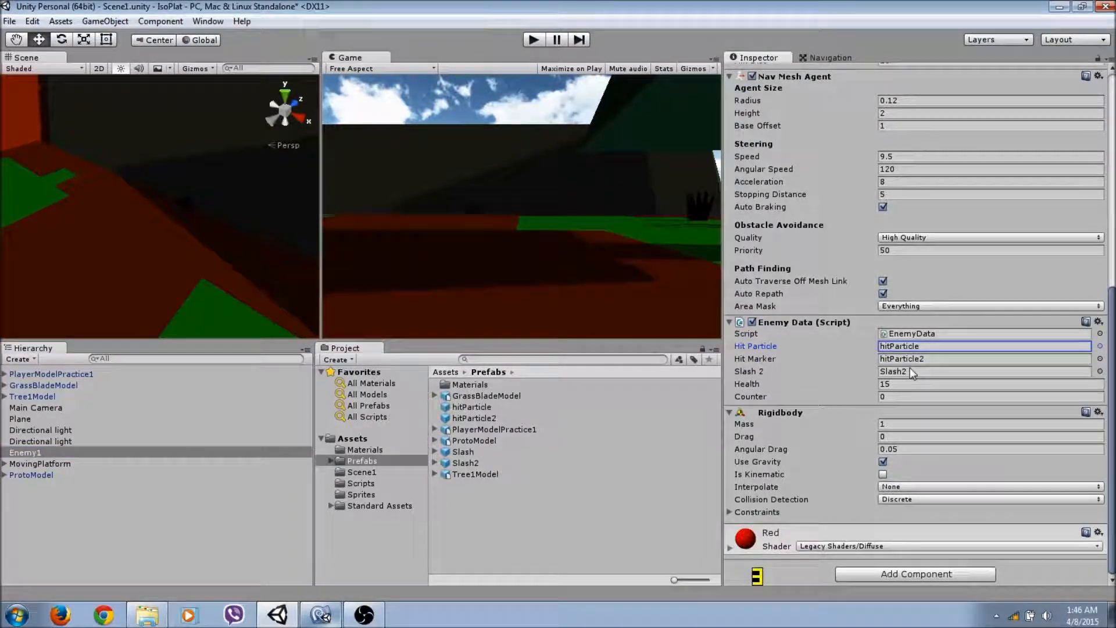
drag(474, 418, 906, 347)
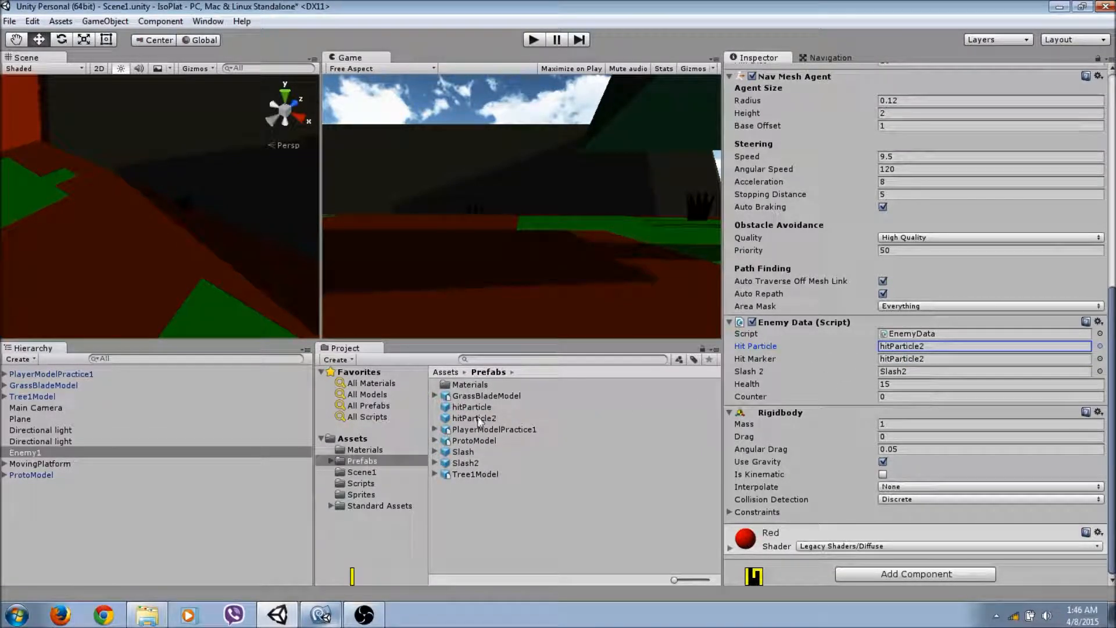
click(759, 360)
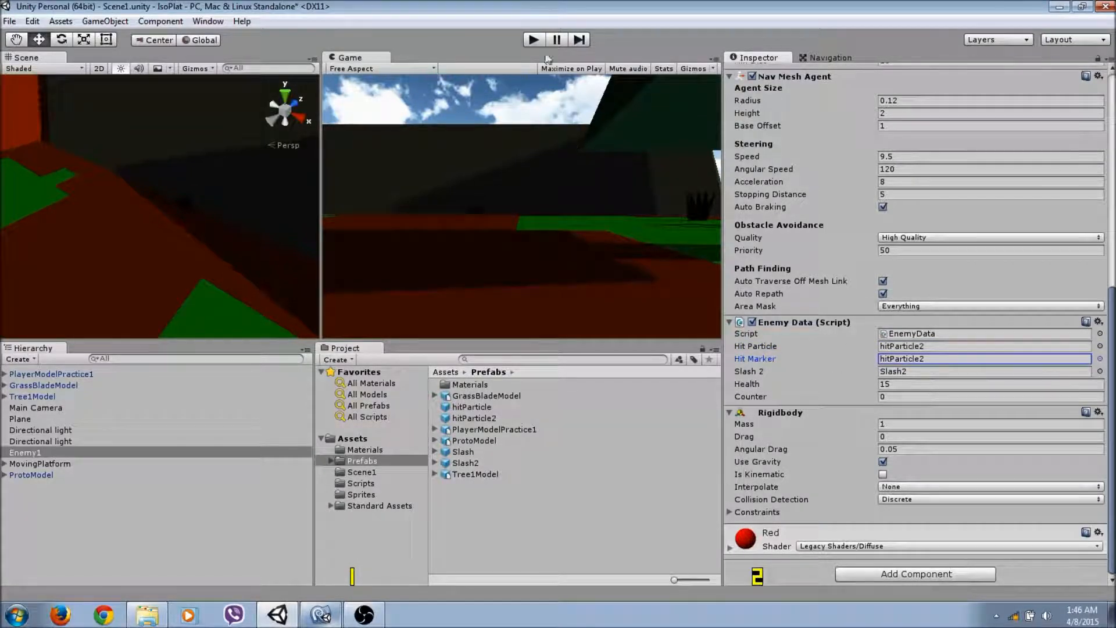
Play-test the new hit particle by moving the player to the enemy and slashing it, ending with play mode stopped.
click(539, 37)
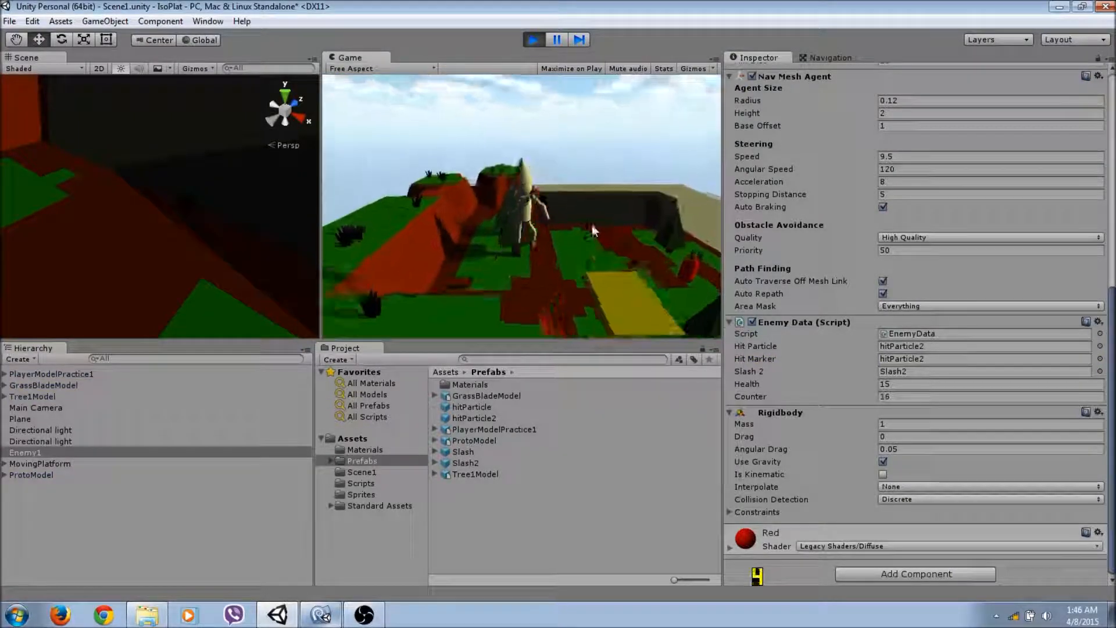
key(w)
key(space)
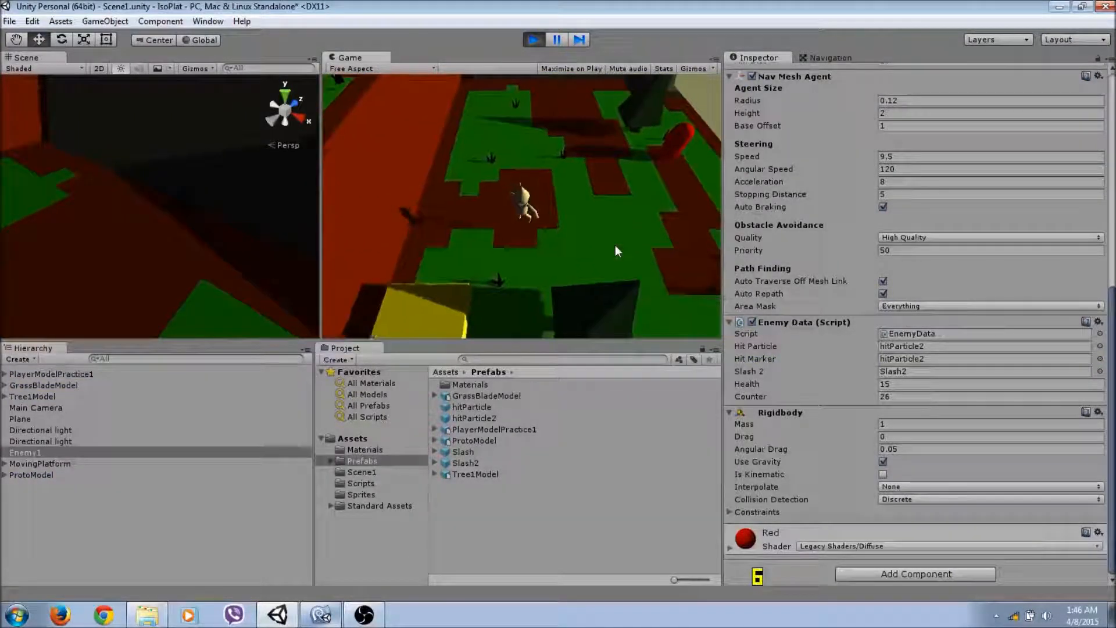
key(d)
click(600, 245)
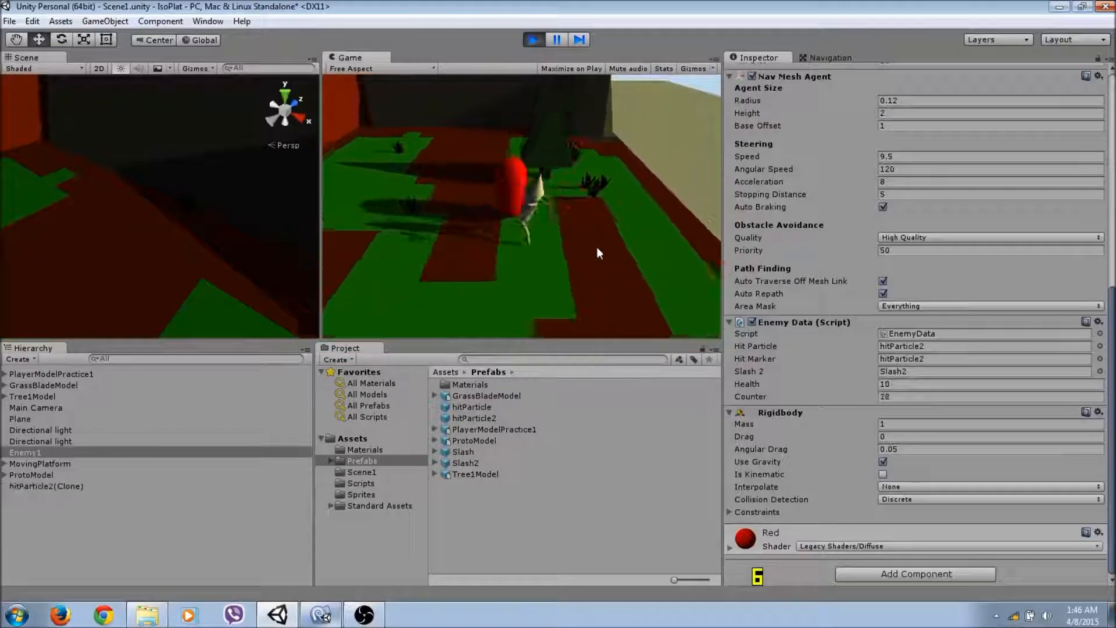
click(497, 234)
click(498, 235)
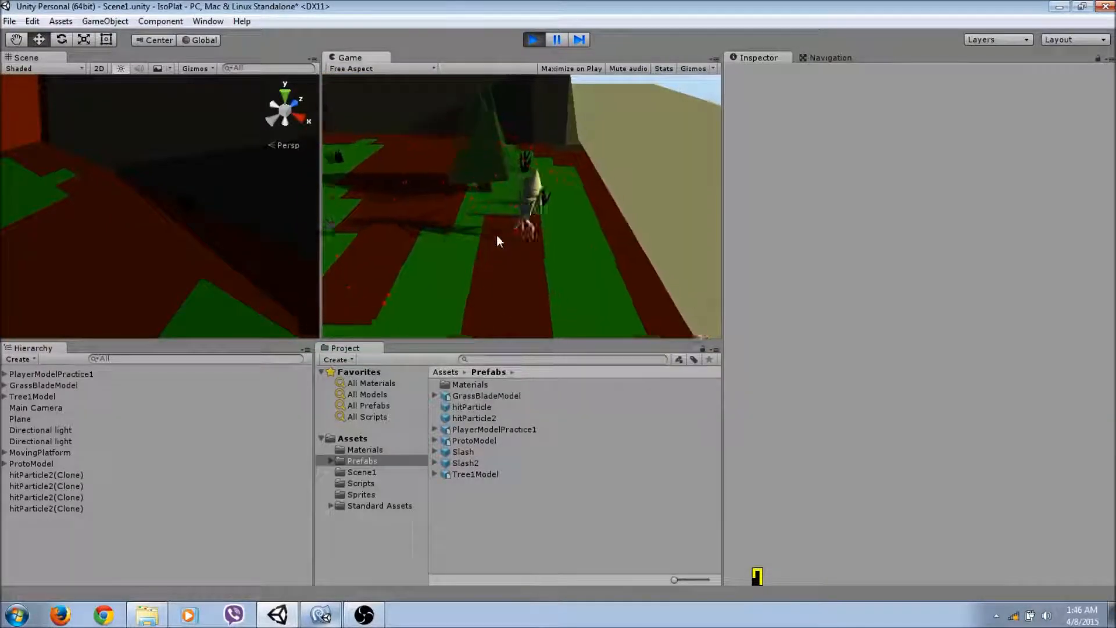
key(w)
click(541, 43)
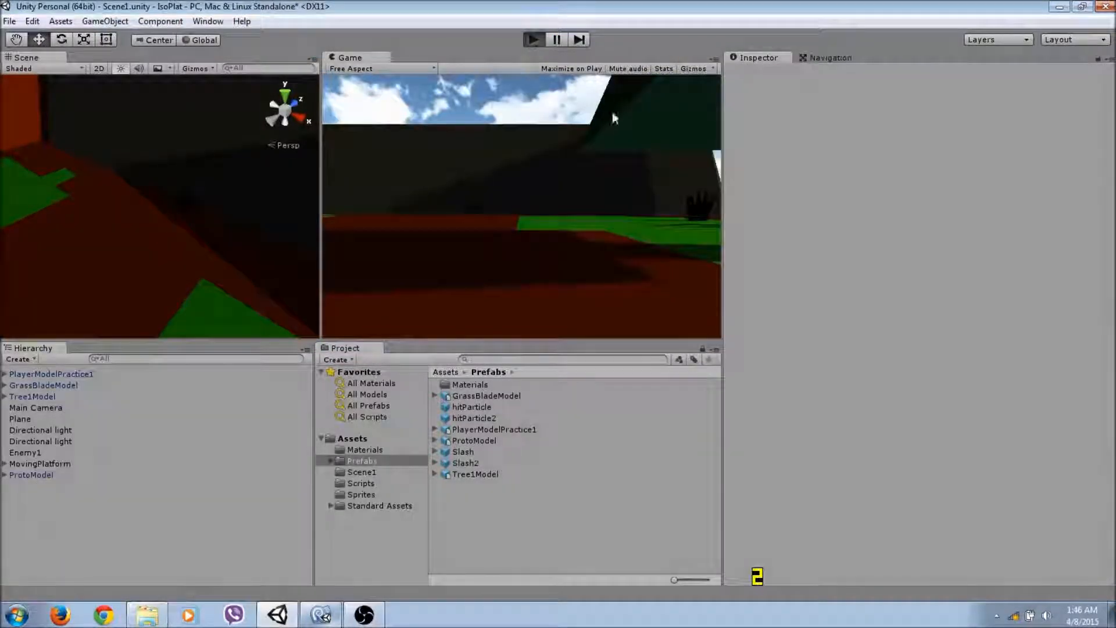
Repeat the play-test, chasing the red enemy with the player and slashing it several times before stopping the game.
key(ctrl+p)
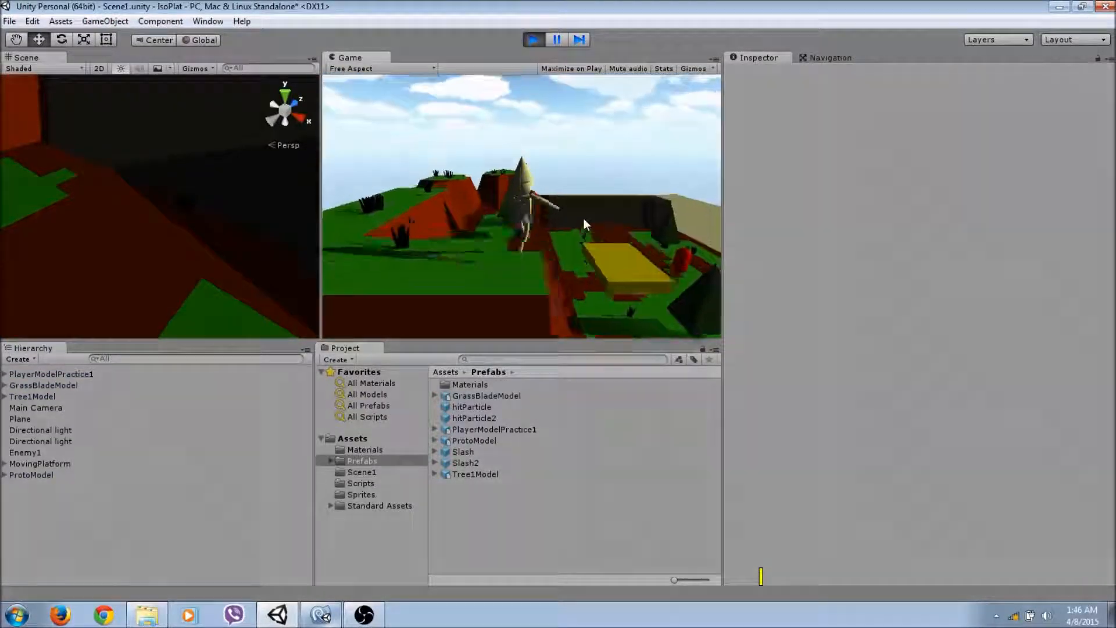
key(w)
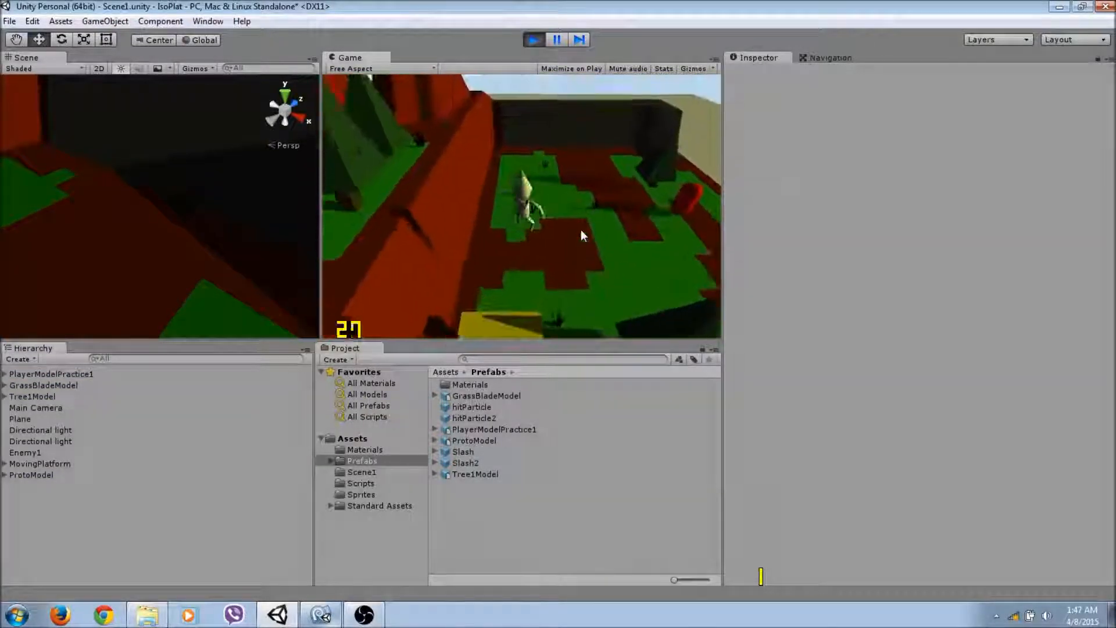
key(d)
click(581, 230)
key(w)
key(d)
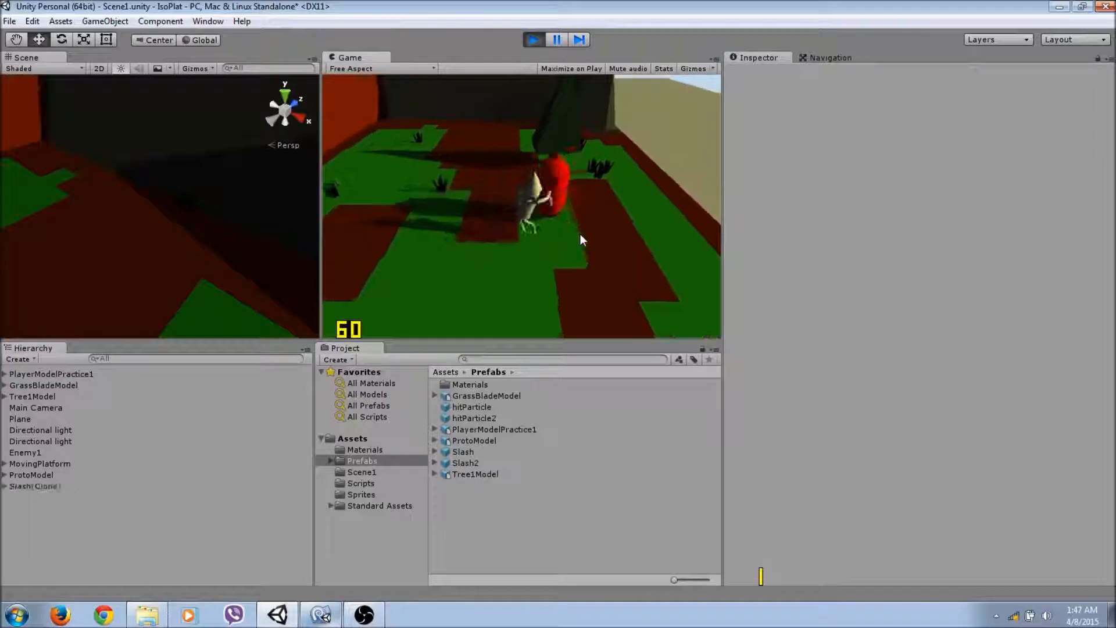
click(579, 234)
click(562, 239)
key(w)
key(d)
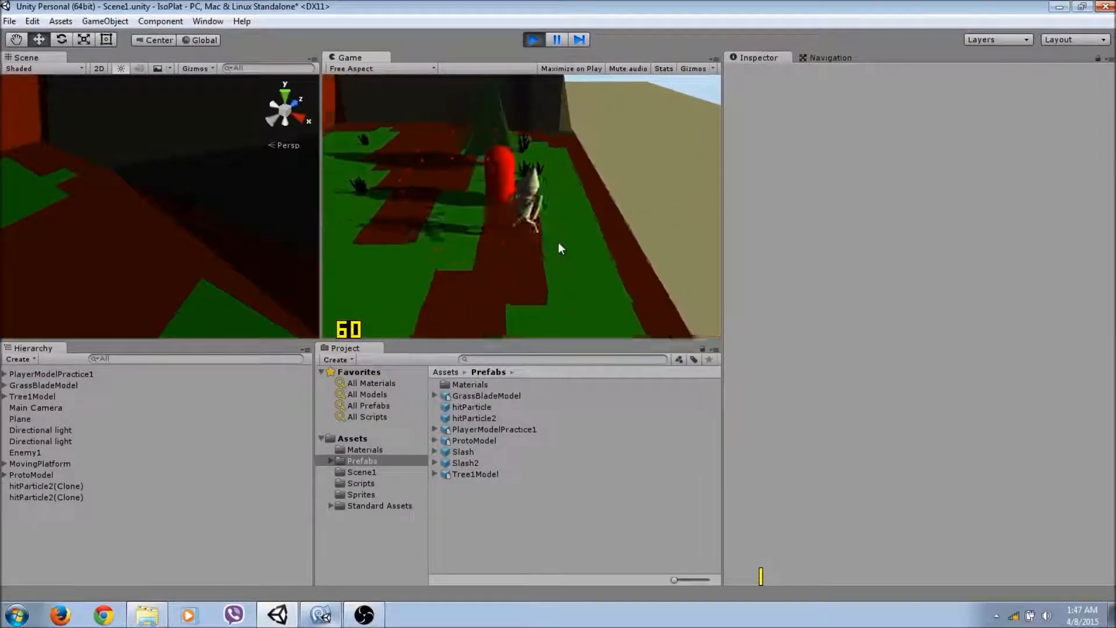
click(557, 242)
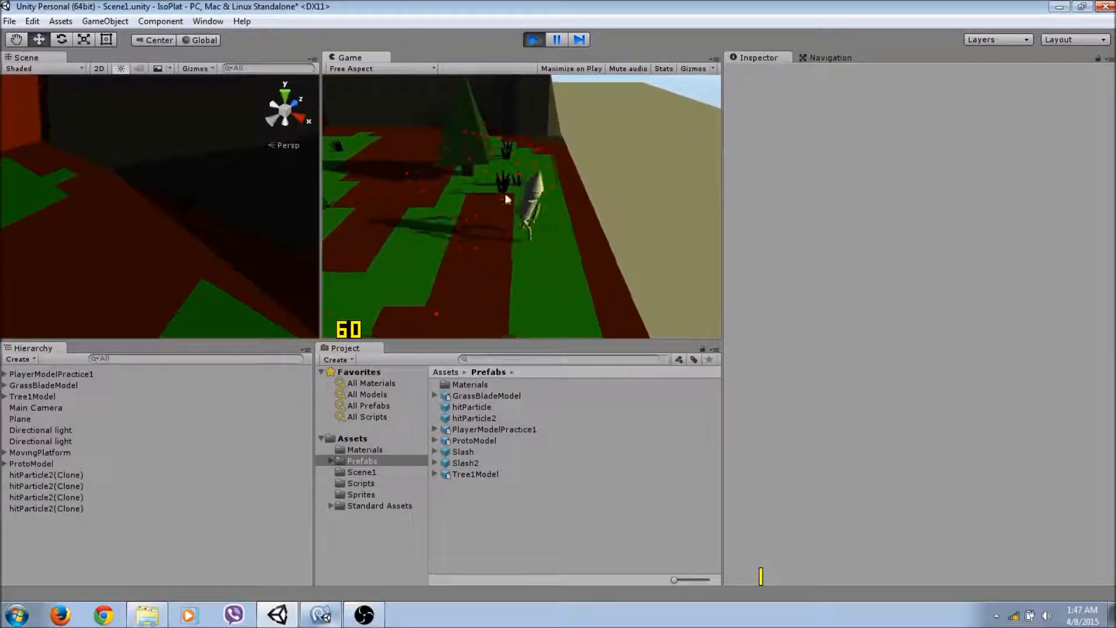
click(533, 41)
Run two more play-tests of slashing the red enemy at close range, stopping play mode after each.
click(528, 42)
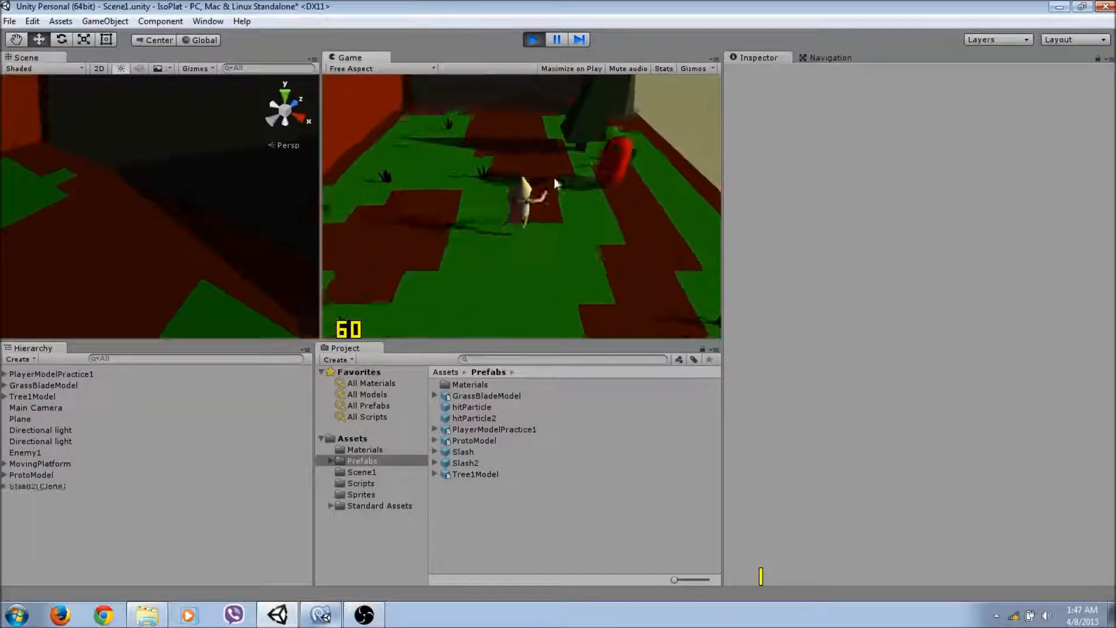
key(d)
click(553, 180)
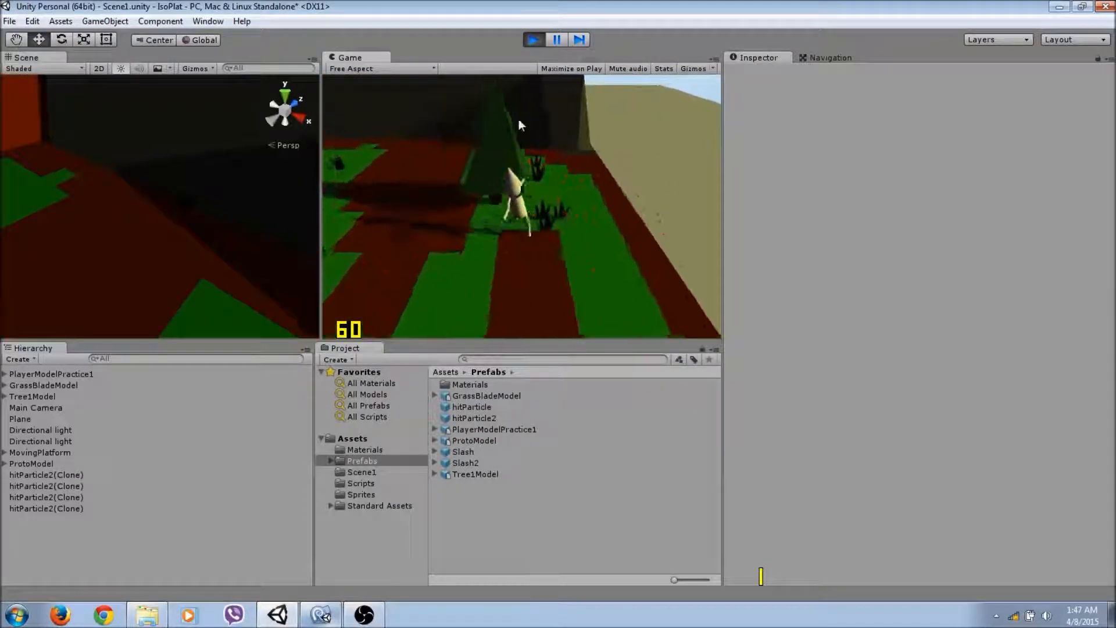
click(534, 40)
click(534, 39)
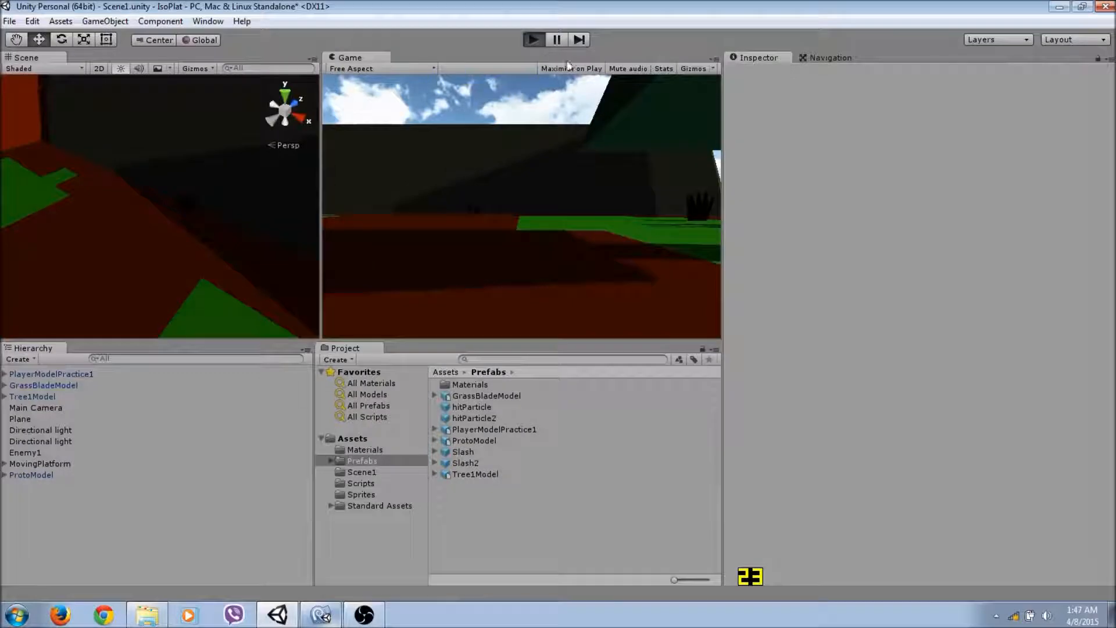
key(w)
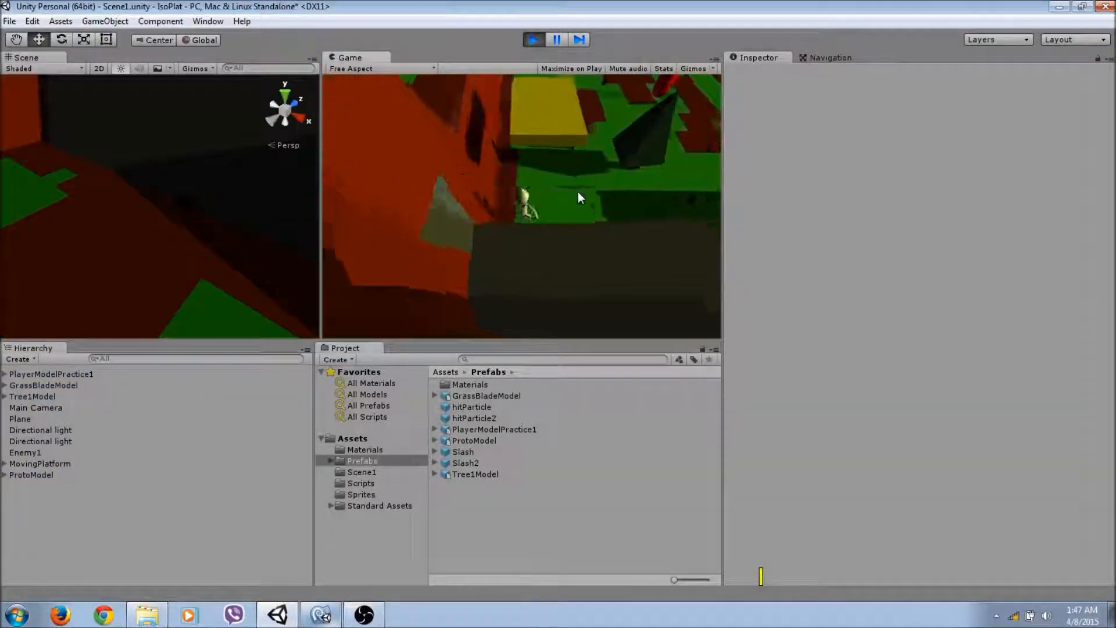
key(w)
key(d)
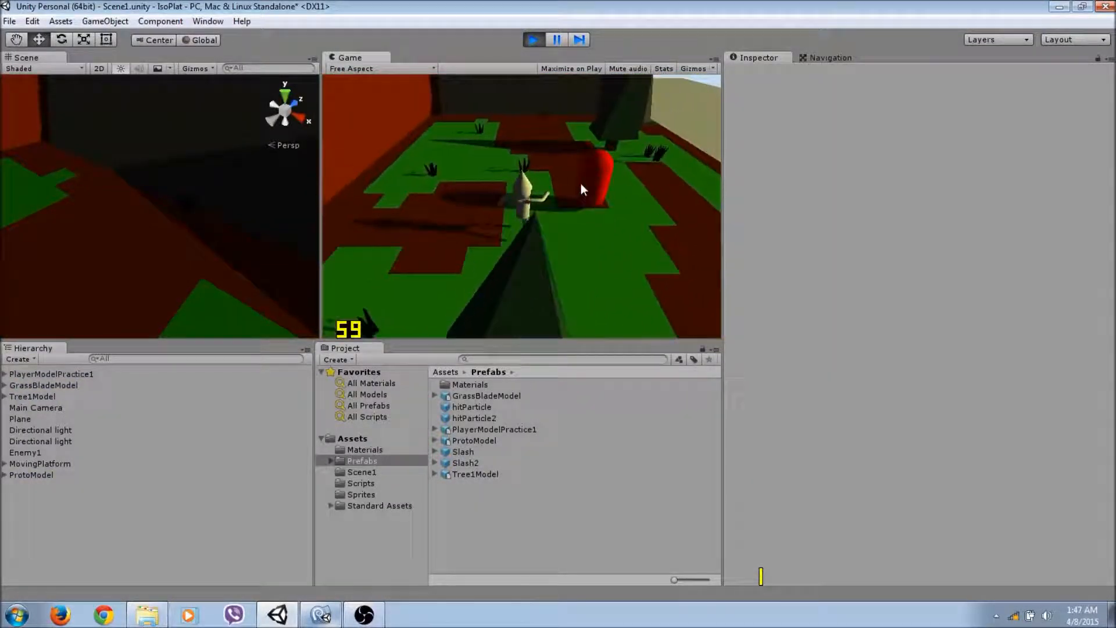
click(581, 183)
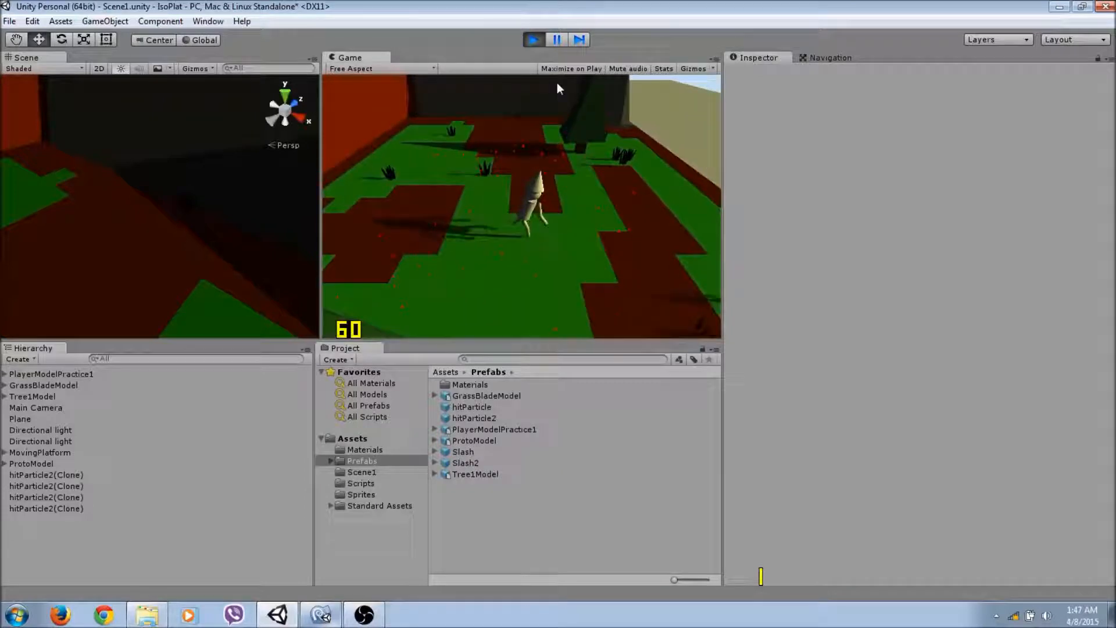
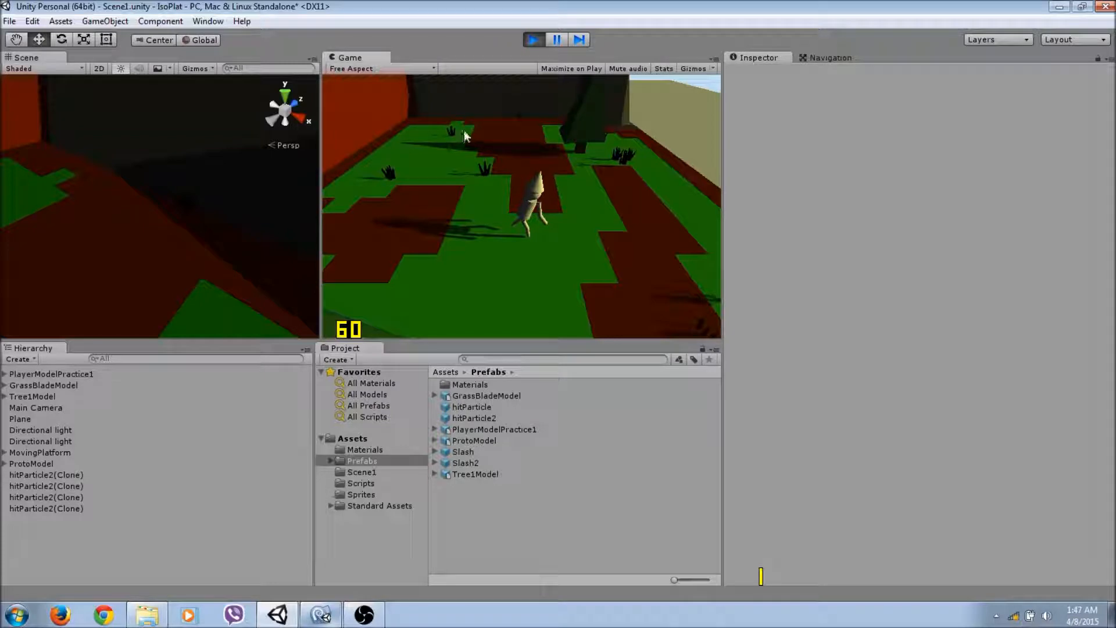
click(532, 40)
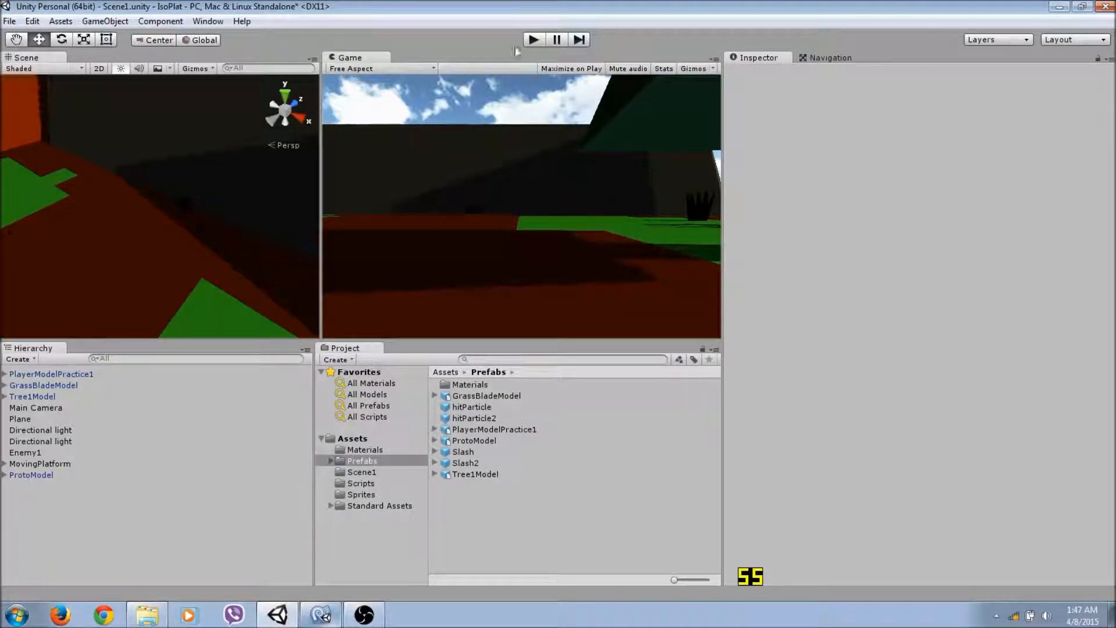
Play-test the game by running the player to the red enemy, slashing it and walking away, ending with play mode stopped.
click(532, 39)
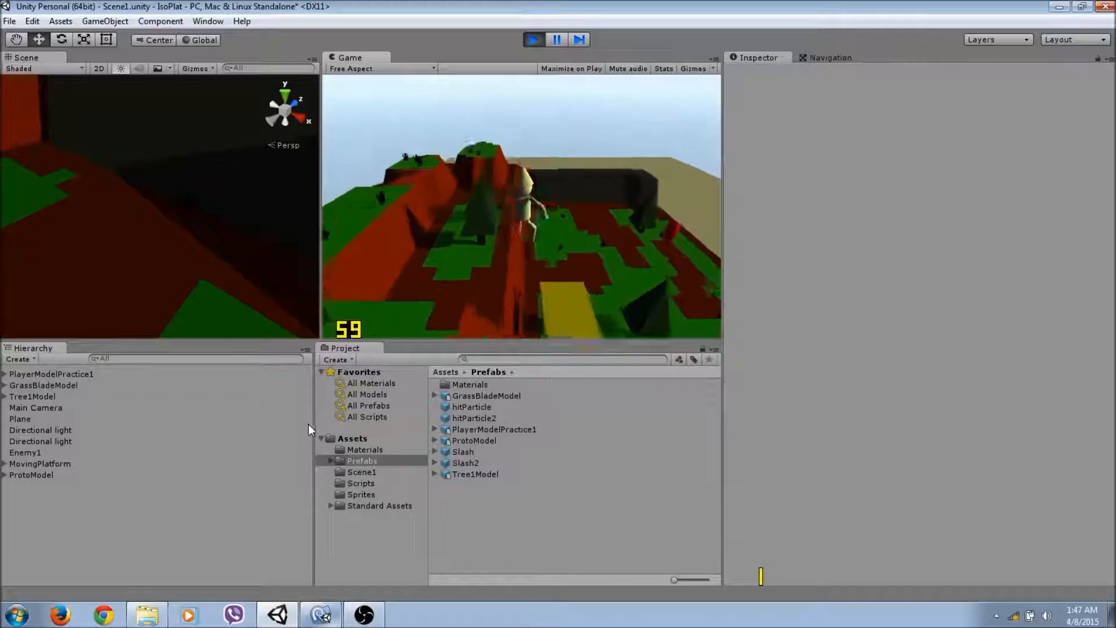
key(w)
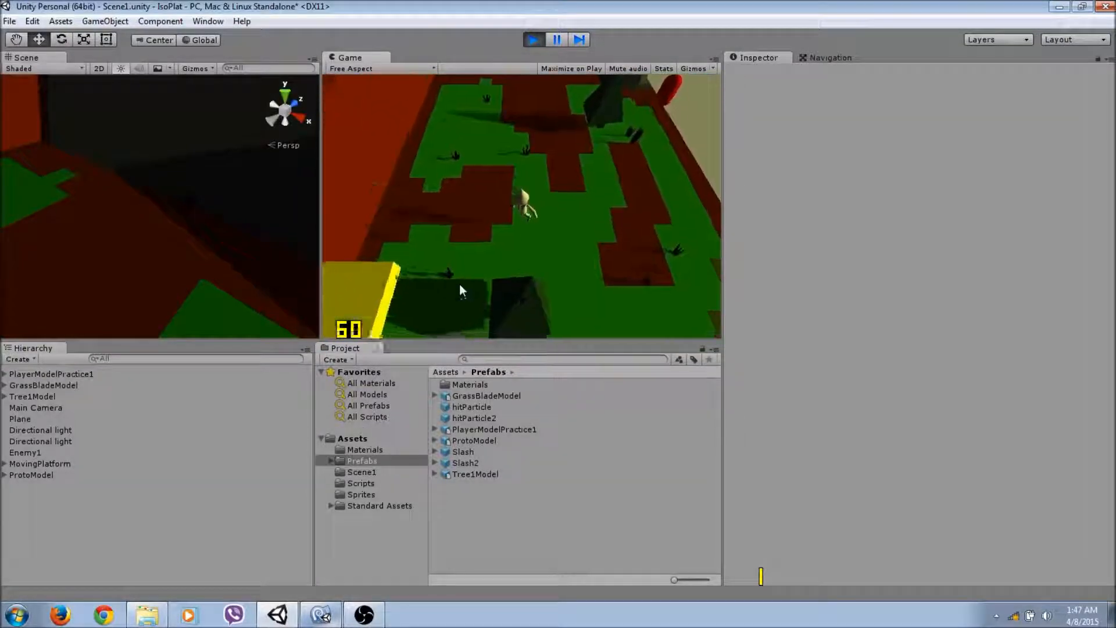
key(w)
key(d)
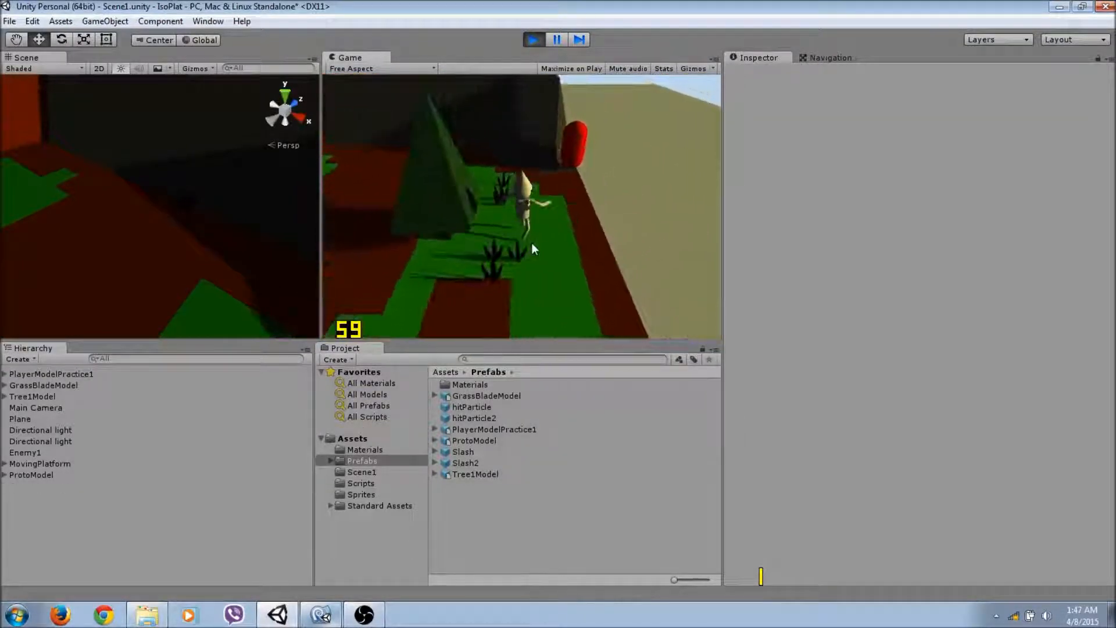
click(522, 244)
click(521, 245)
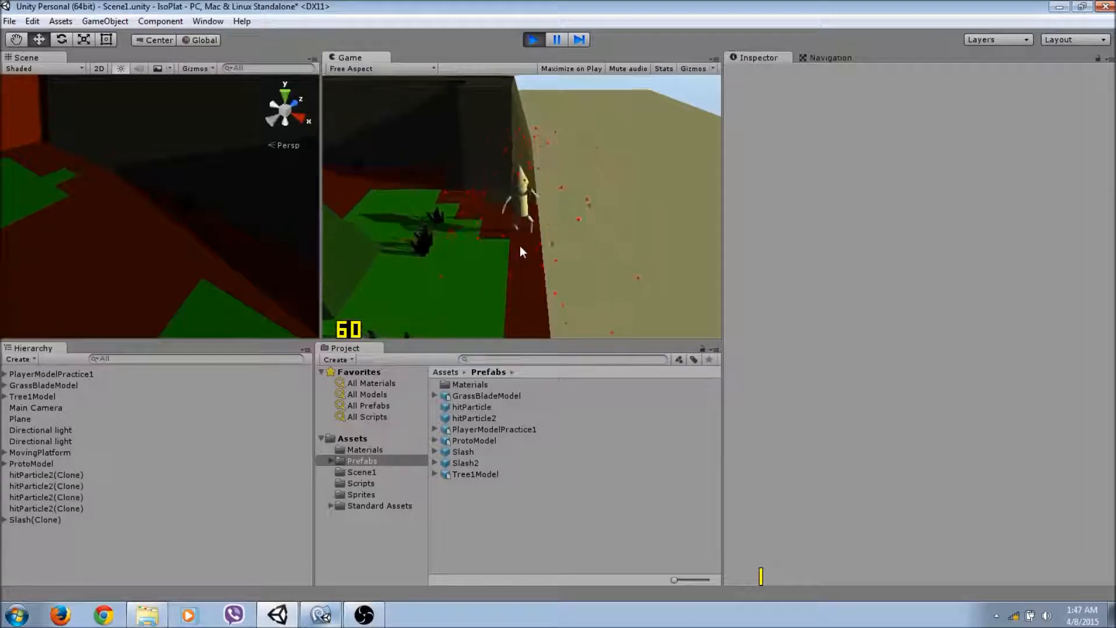
key(a)
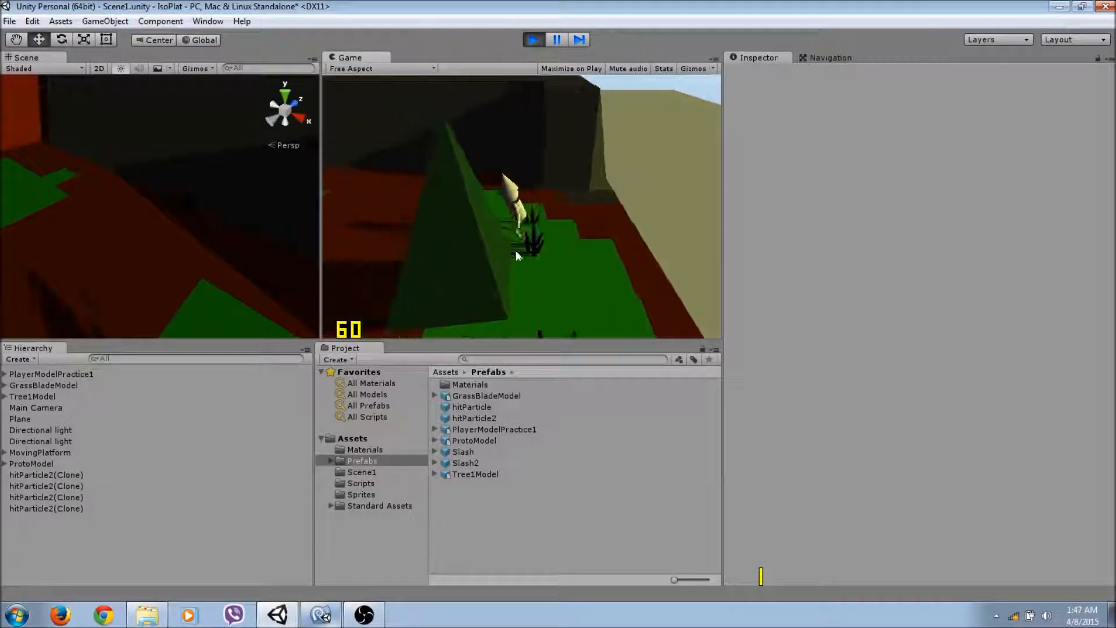
key(a)
click(530, 43)
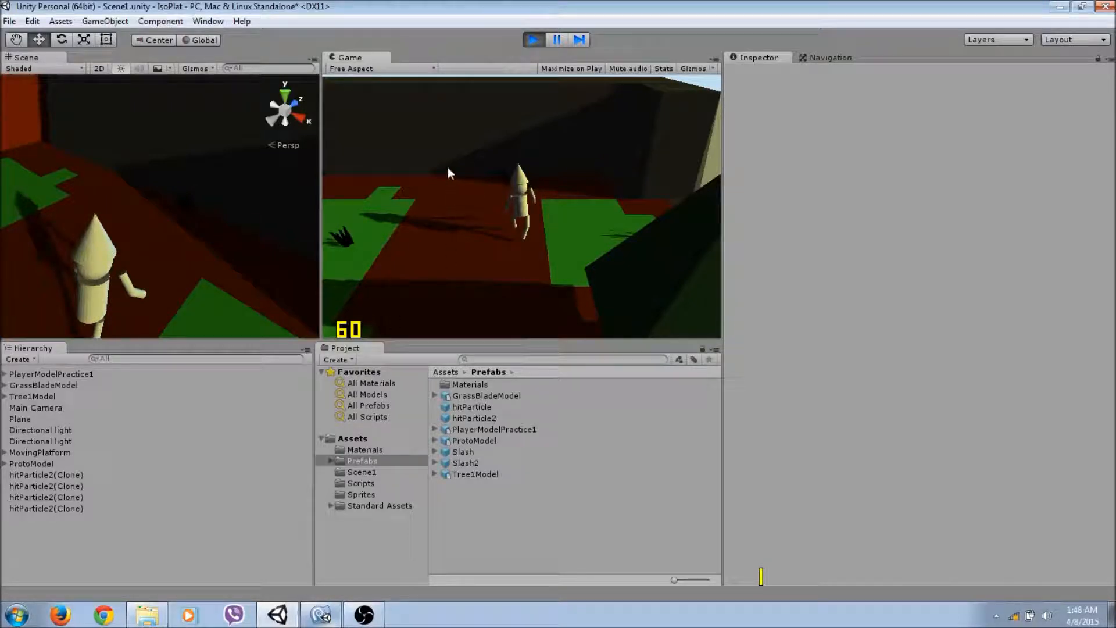
click(528, 43)
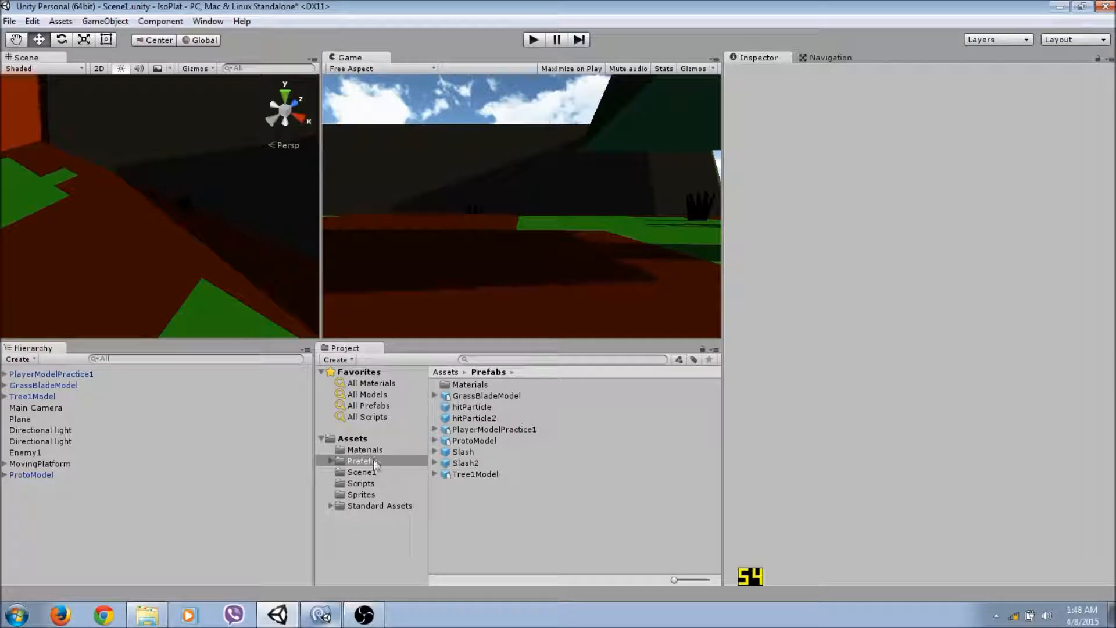
Add the Destroy script to the hitParticle2 prefab.
click(460, 417)
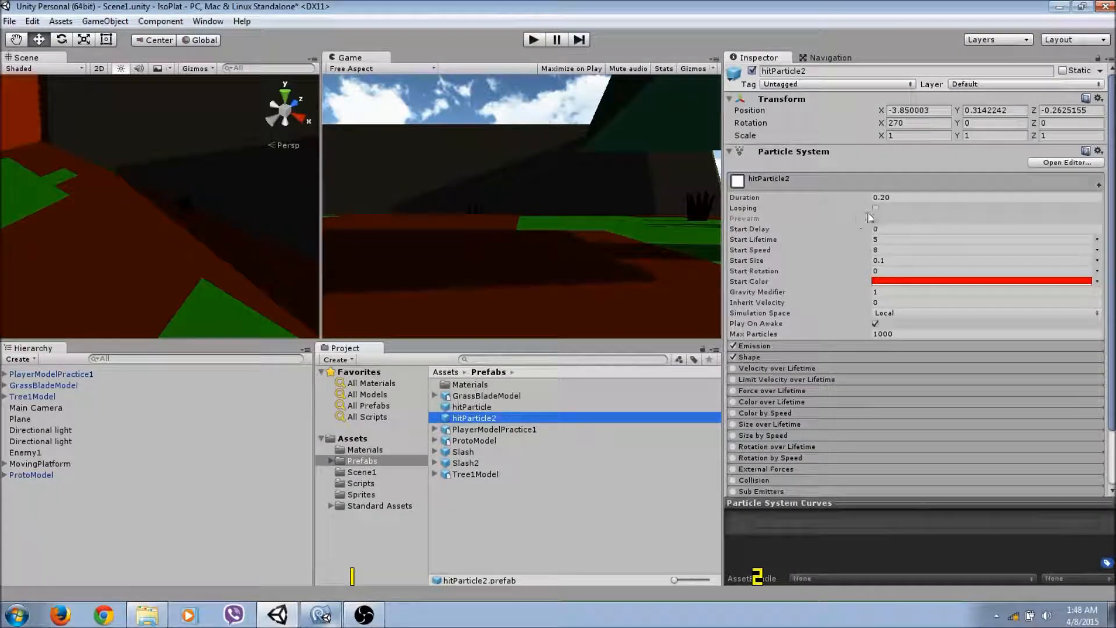
scroll(985, 448, down, 2)
drag(1111, 459, 1114, 329)
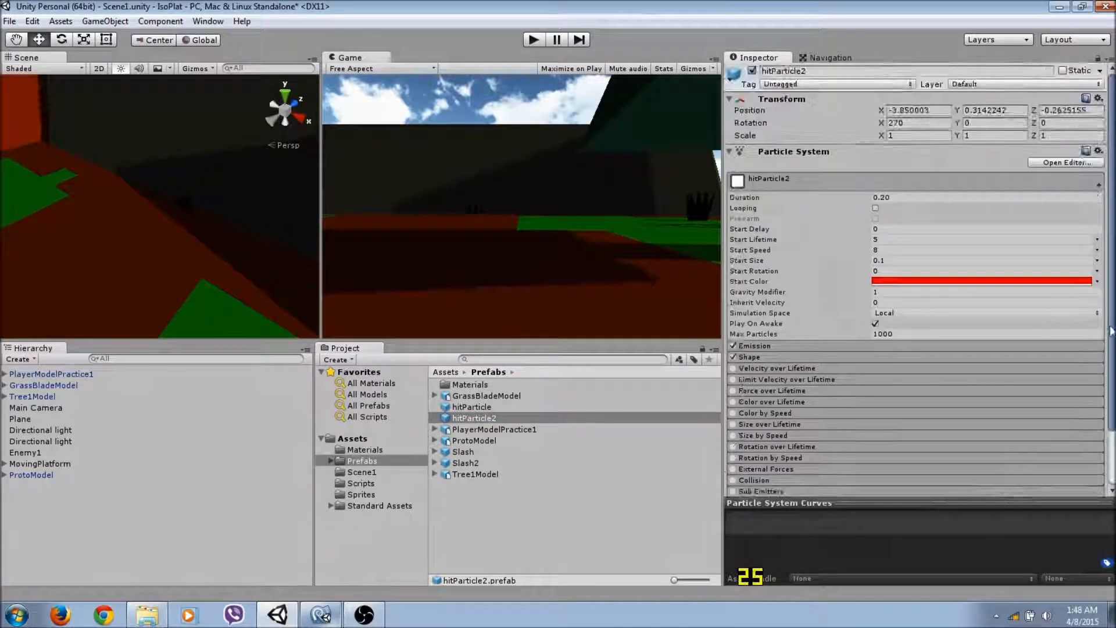
scroll(909, 449, down, 3)
click(910, 481)
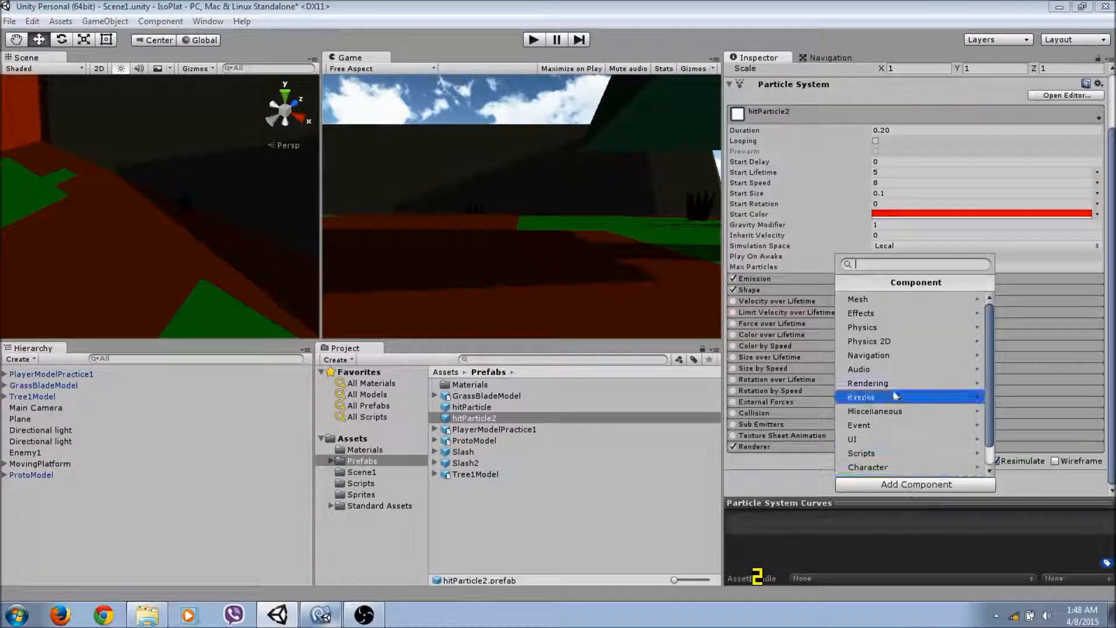
click(901, 454)
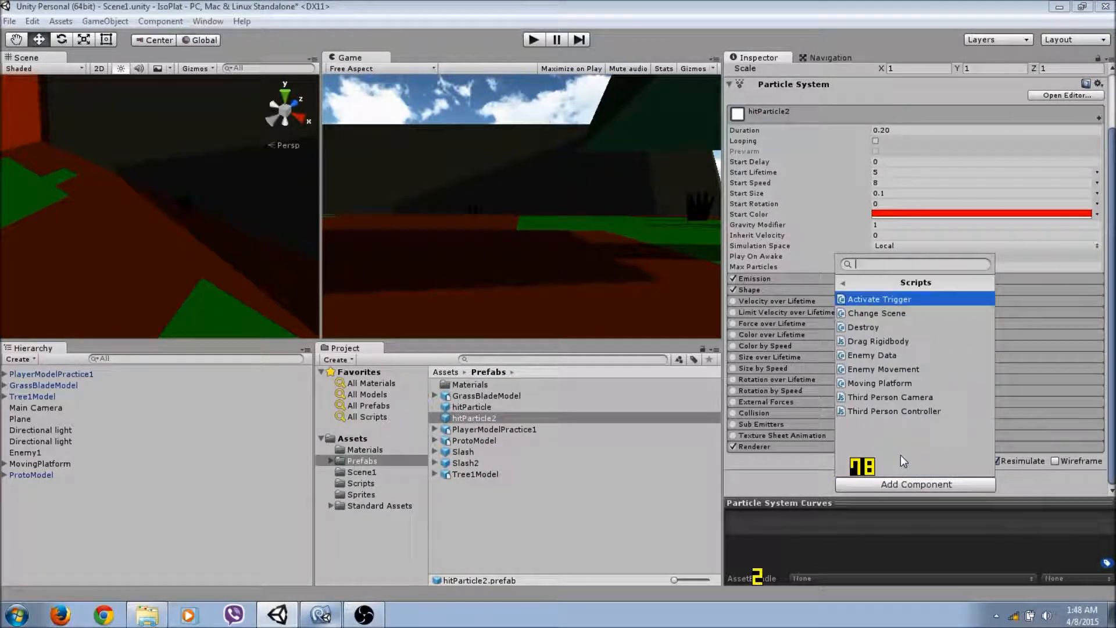
click(880, 330)
scroll(838, 493, down, 2)
click(824, 458)
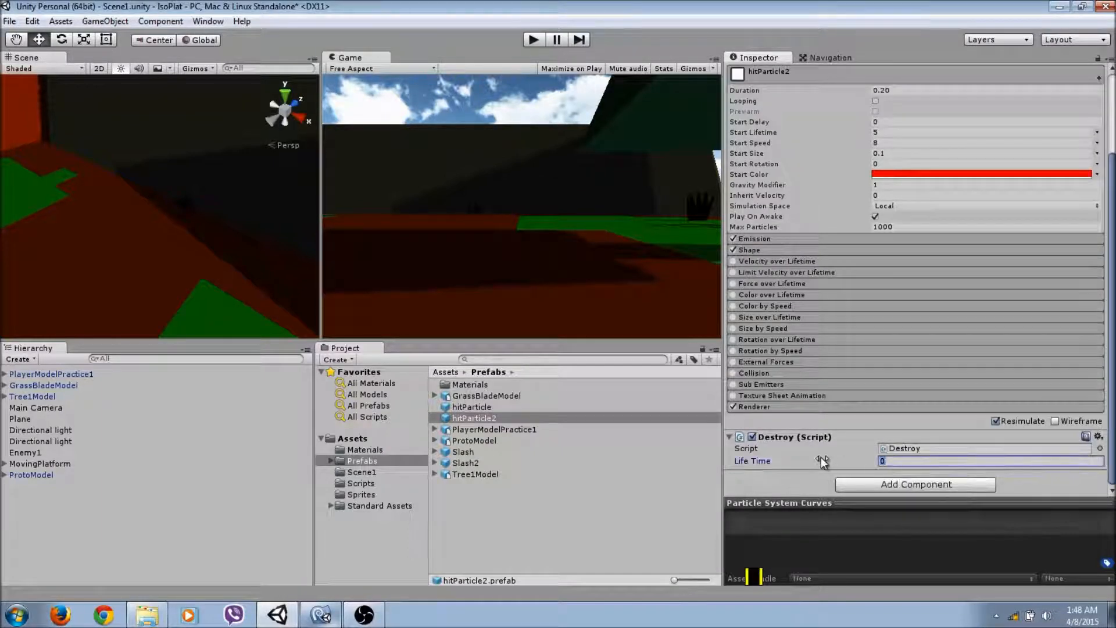
Inspect the components of the hitParticle, Slash2 and Slash prefabs, checking the Life Time used by the slashes' Destroy scripts.
click(470, 406)
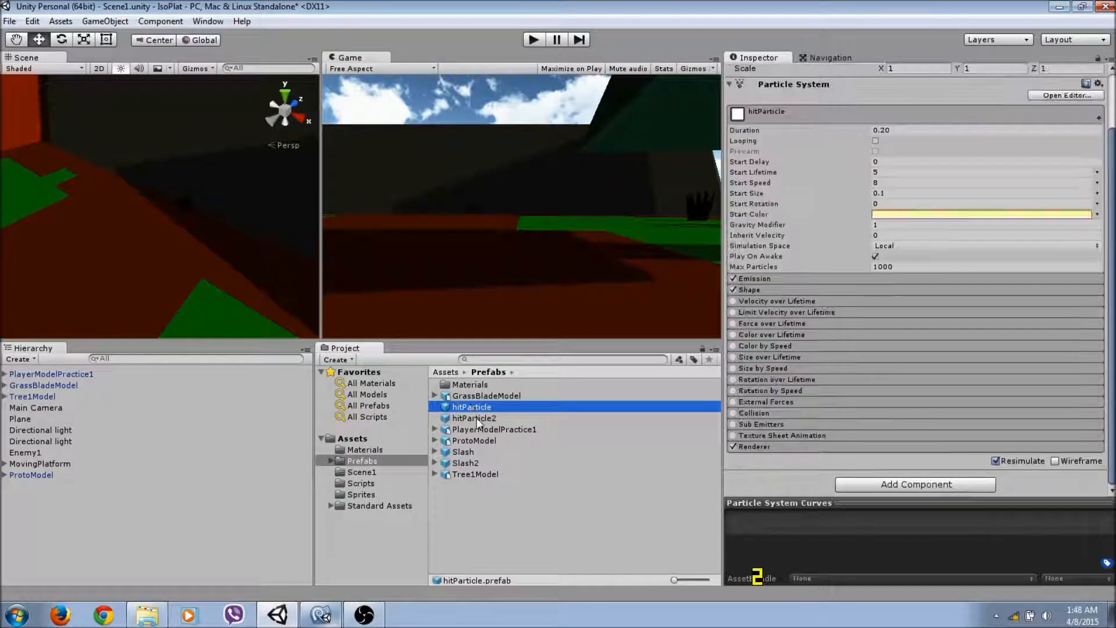
scroll(976, 432, down, 2)
scroll(976, 433, up, 3)
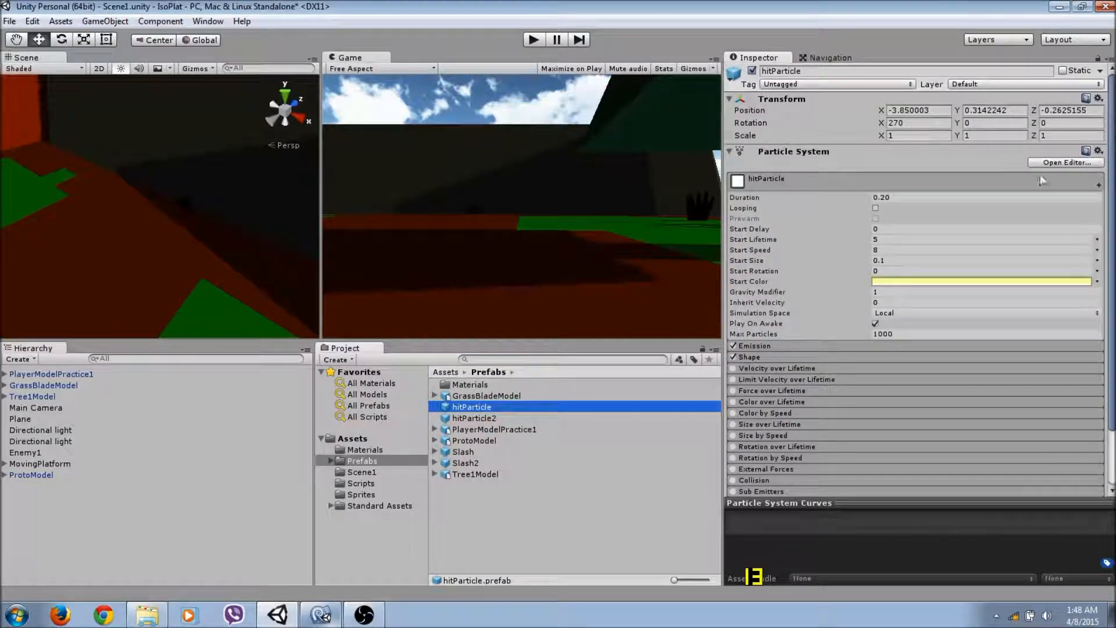
click(1113, 128)
scroll(1112, 139, down, 2)
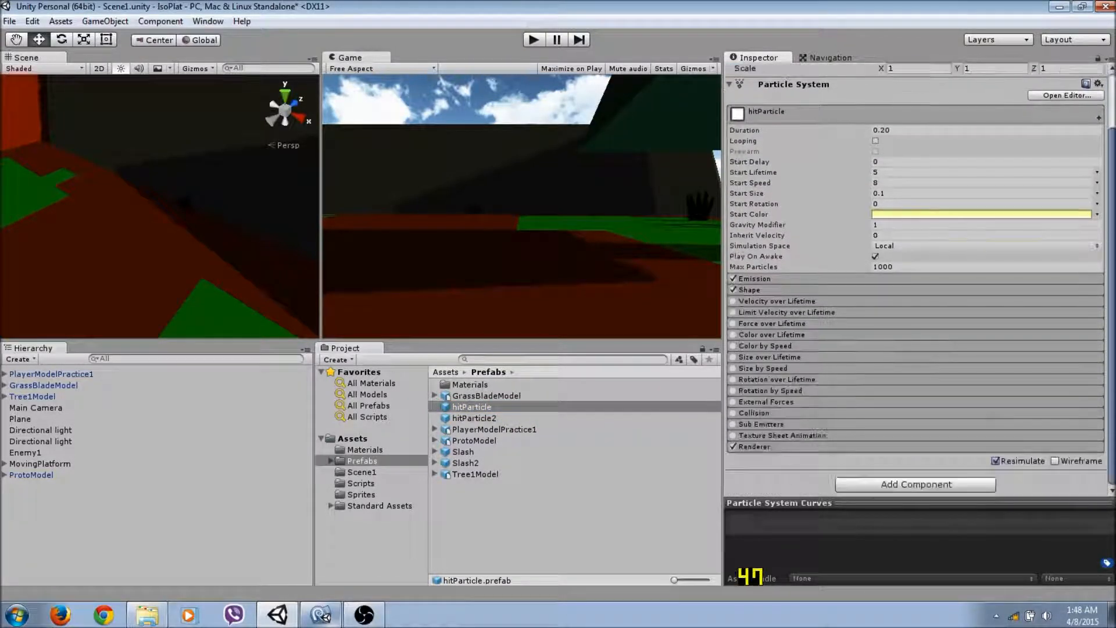
click(462, 407)
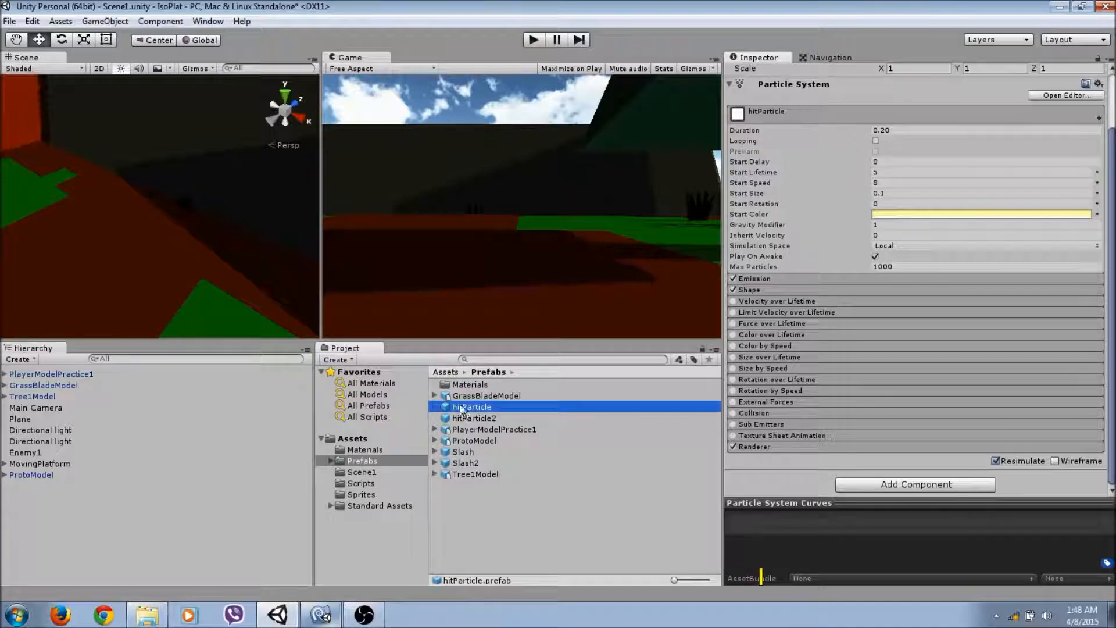
click(454, 463)
click(465, 461)
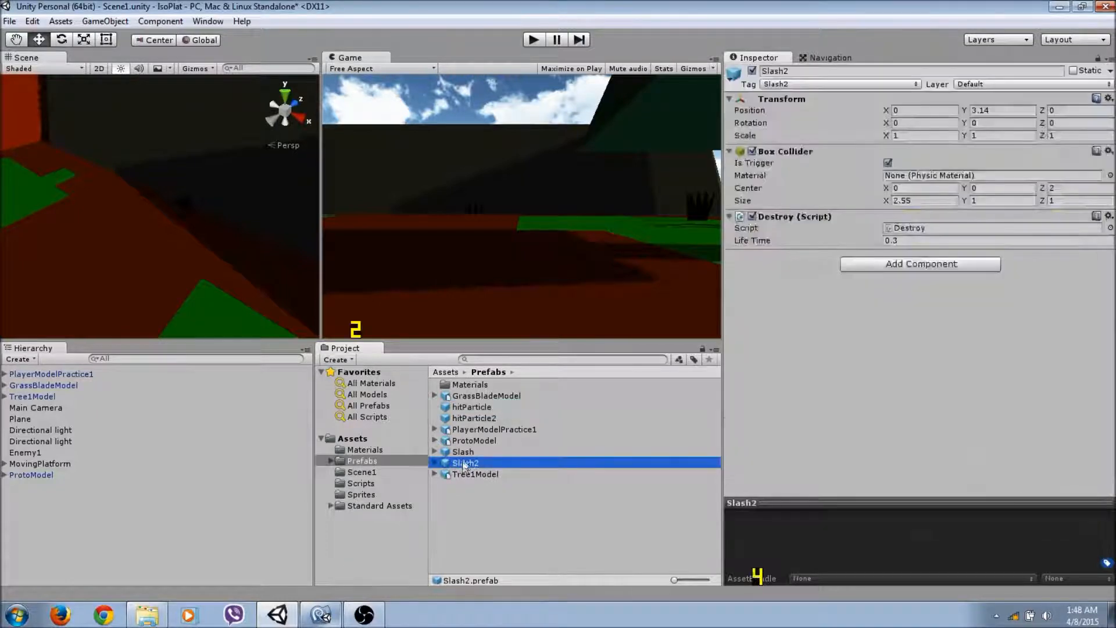
click(464, 454)
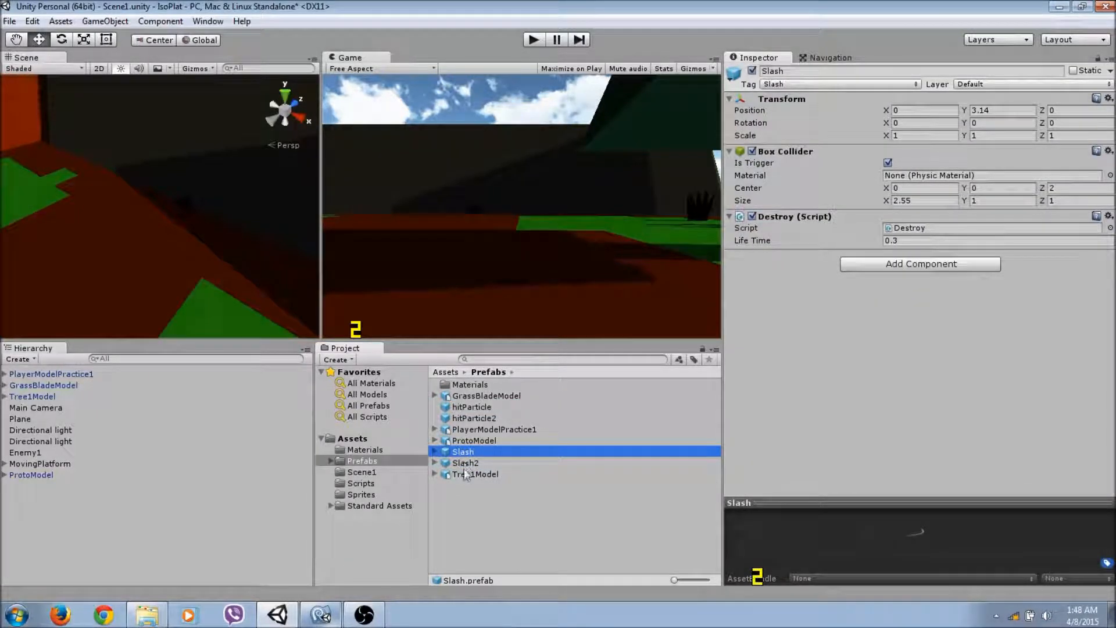
Set Life Time to 5 in the hitParticle2 prefab's Destroy script.
click(460, 419)
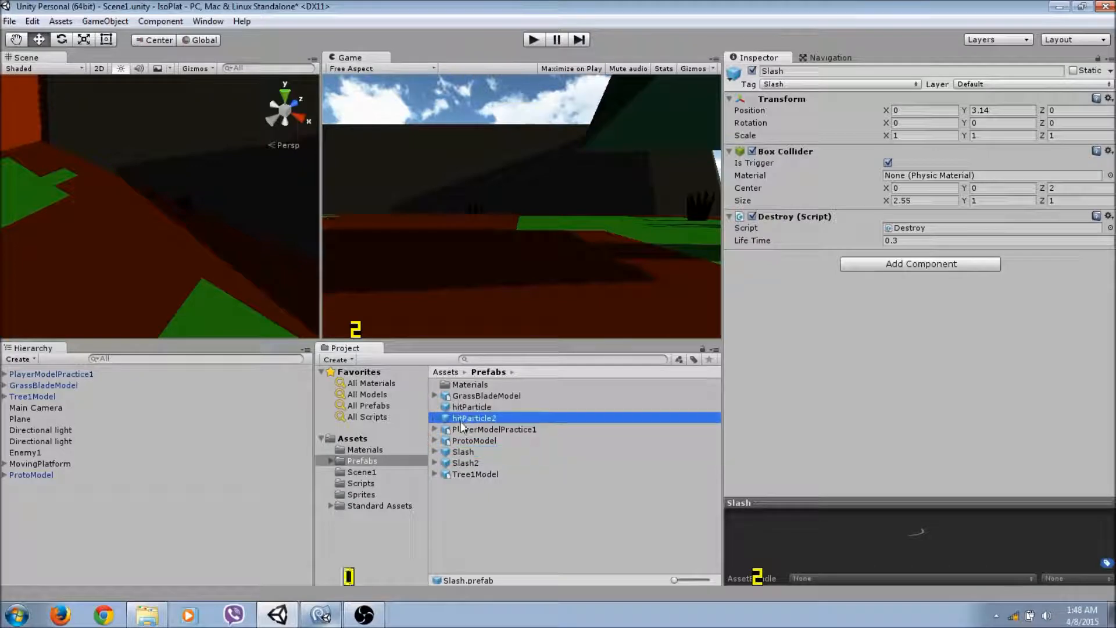
scroll(1004, 440, down, 3)
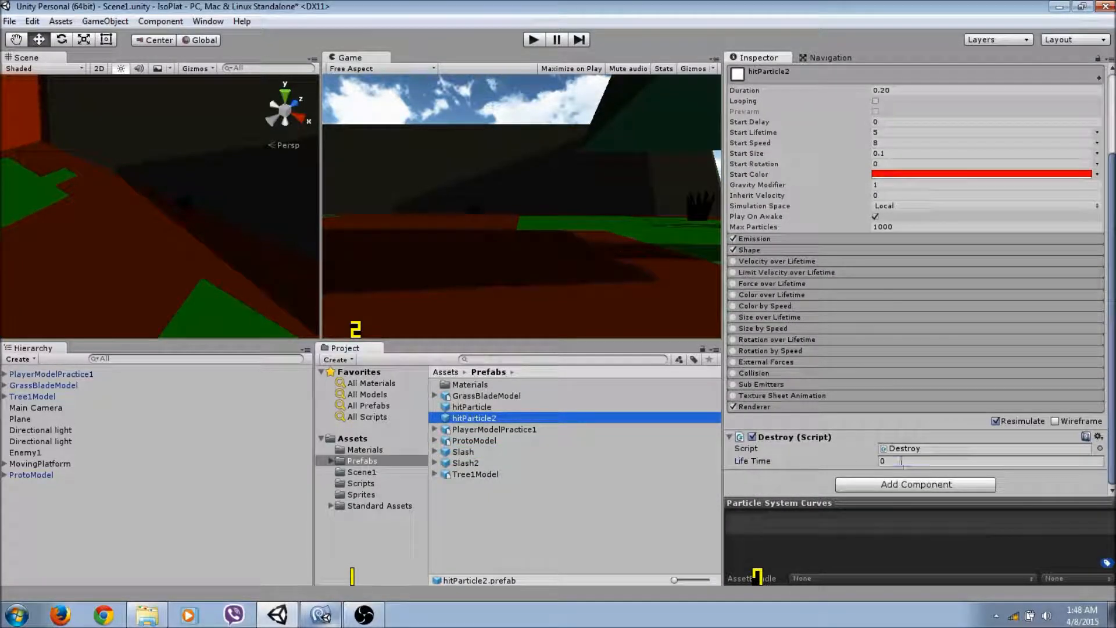
click(890, 461)
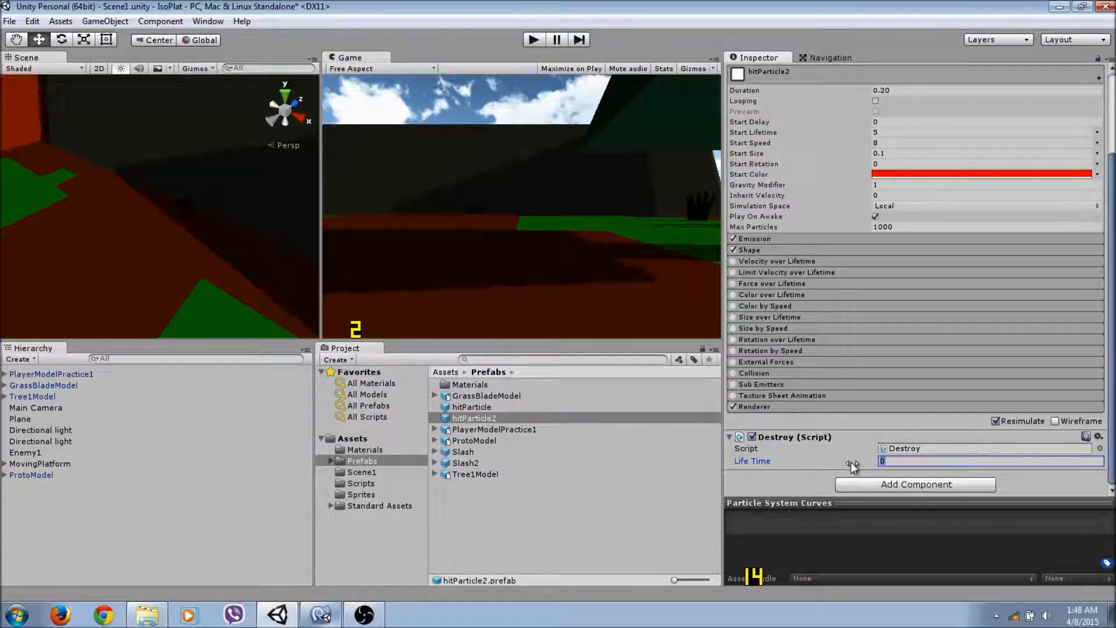
text(5)
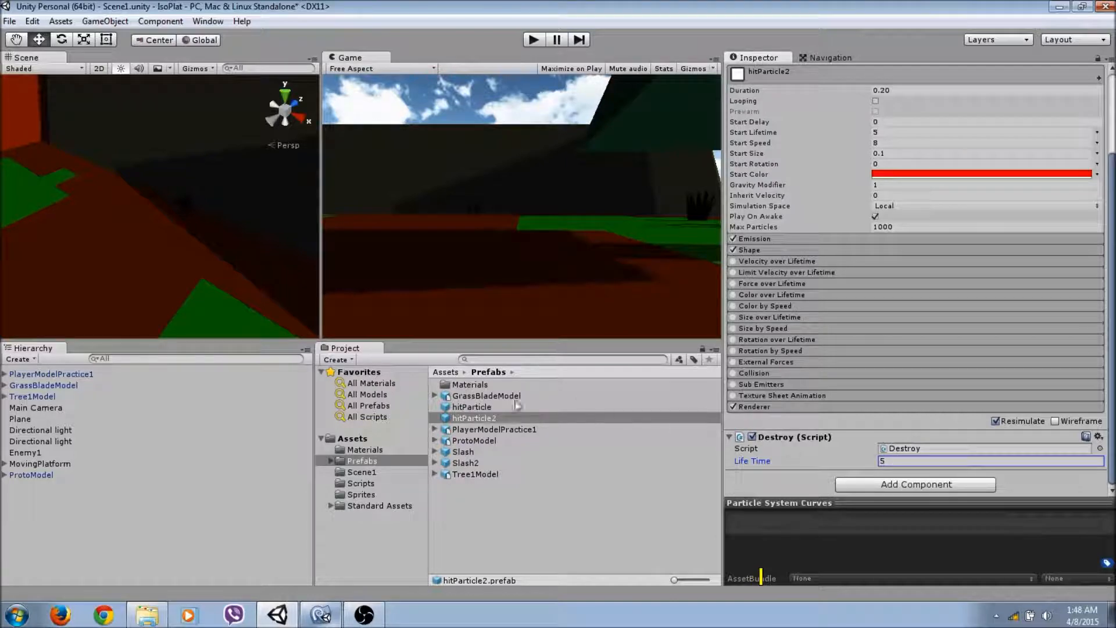
Add the Destroy script to the hitParticle prefab and set its Life Time to 5.
click(481, 407)
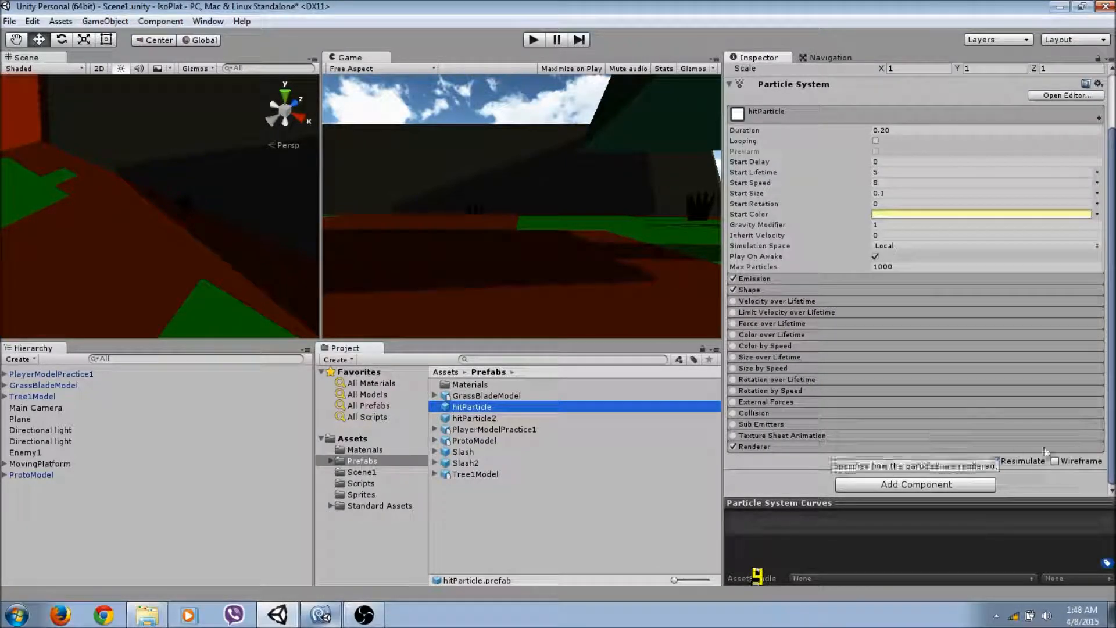
drag(1109, 407, 1109, 375)
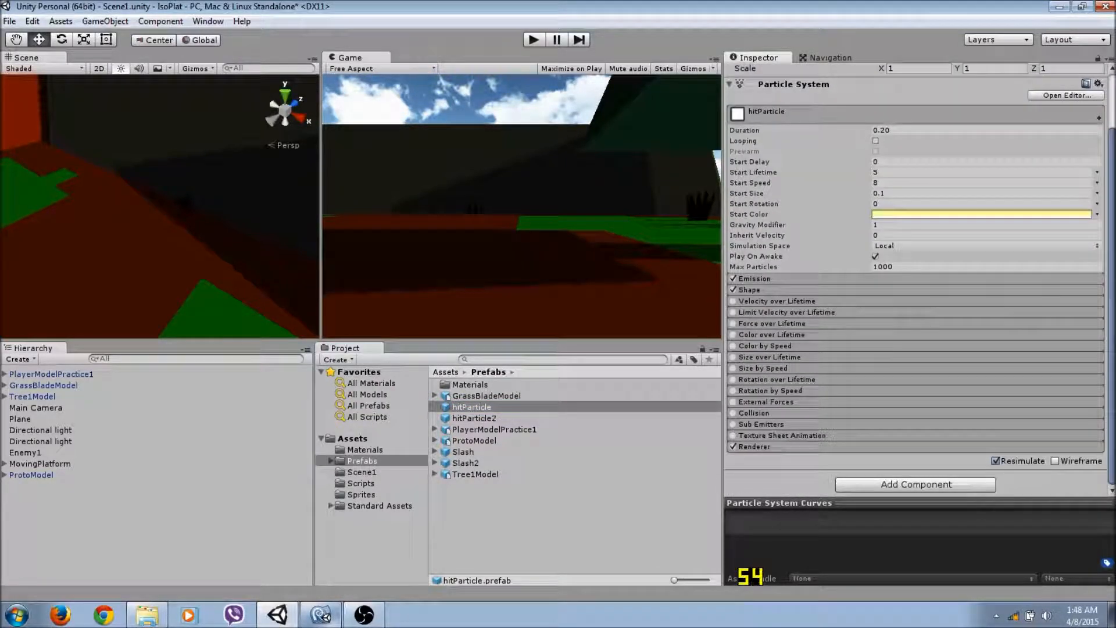
click(898, 485)
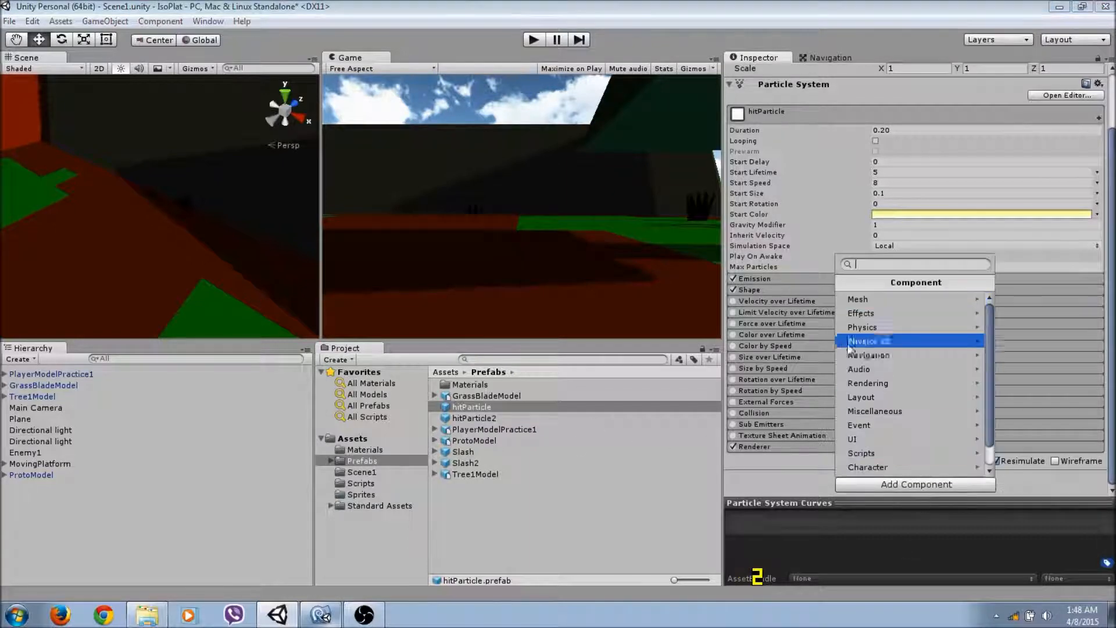
click(890, 453)
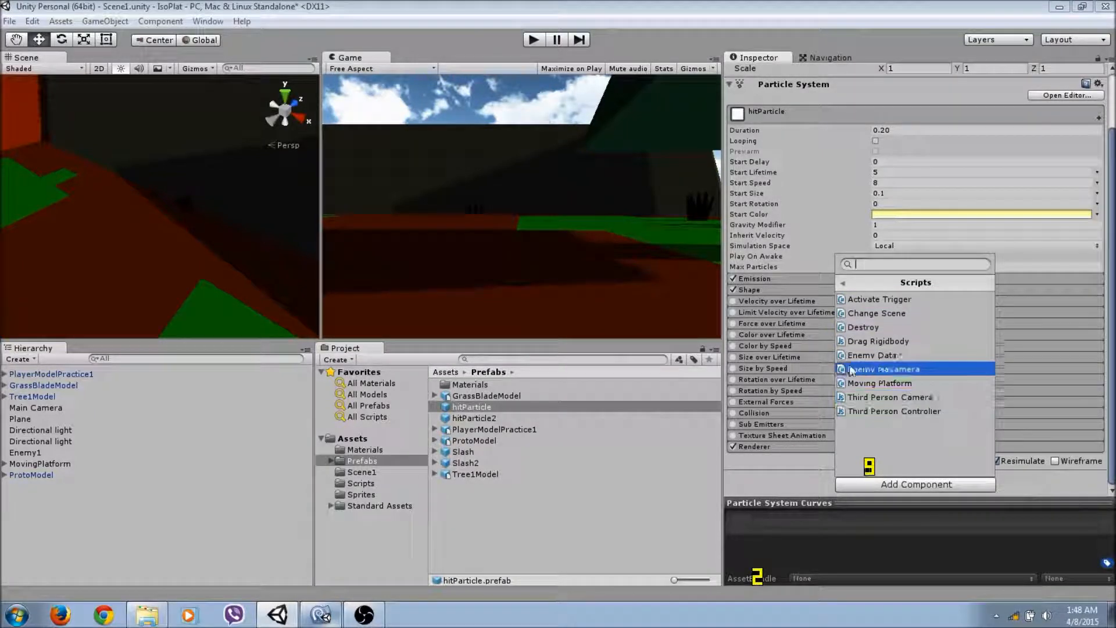
click(849, 327)
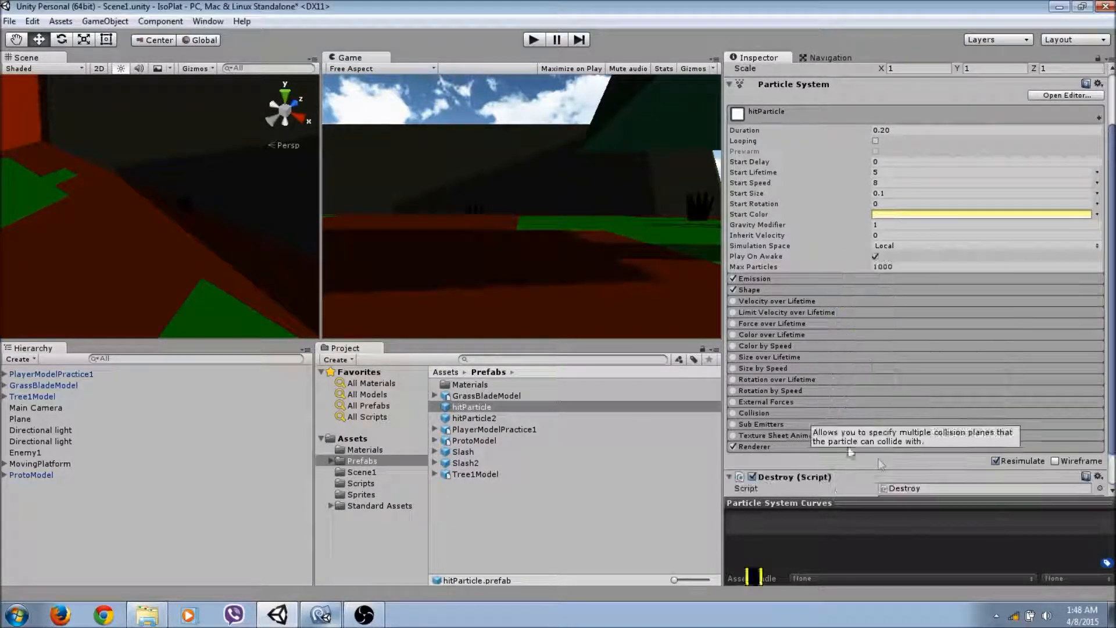
scroll(923, 461, down, 2)
click(922, 461)
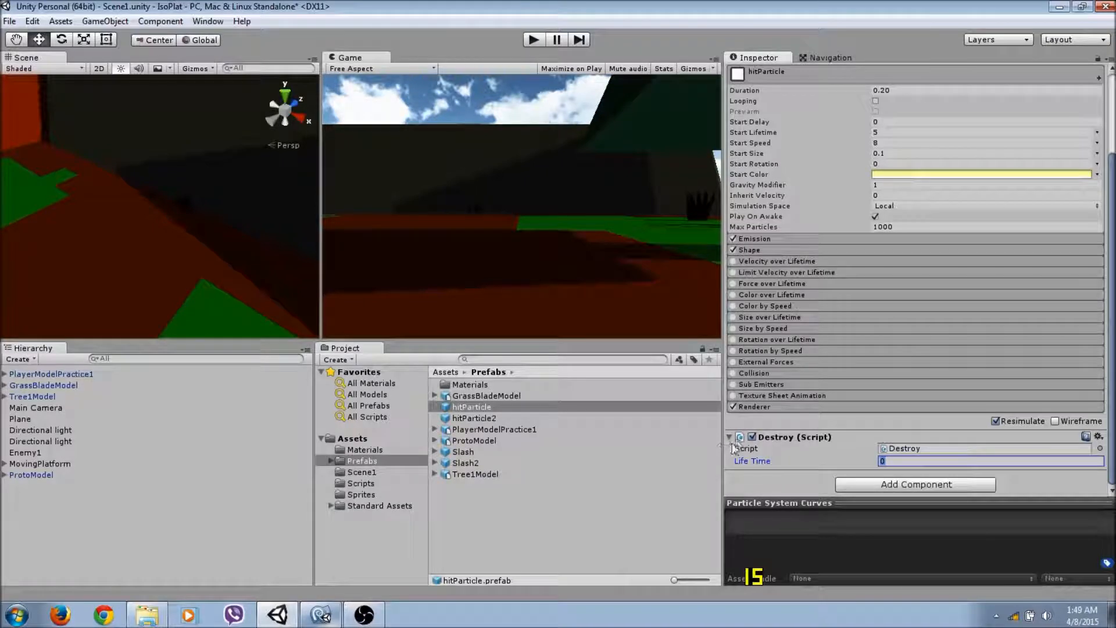
text(5)
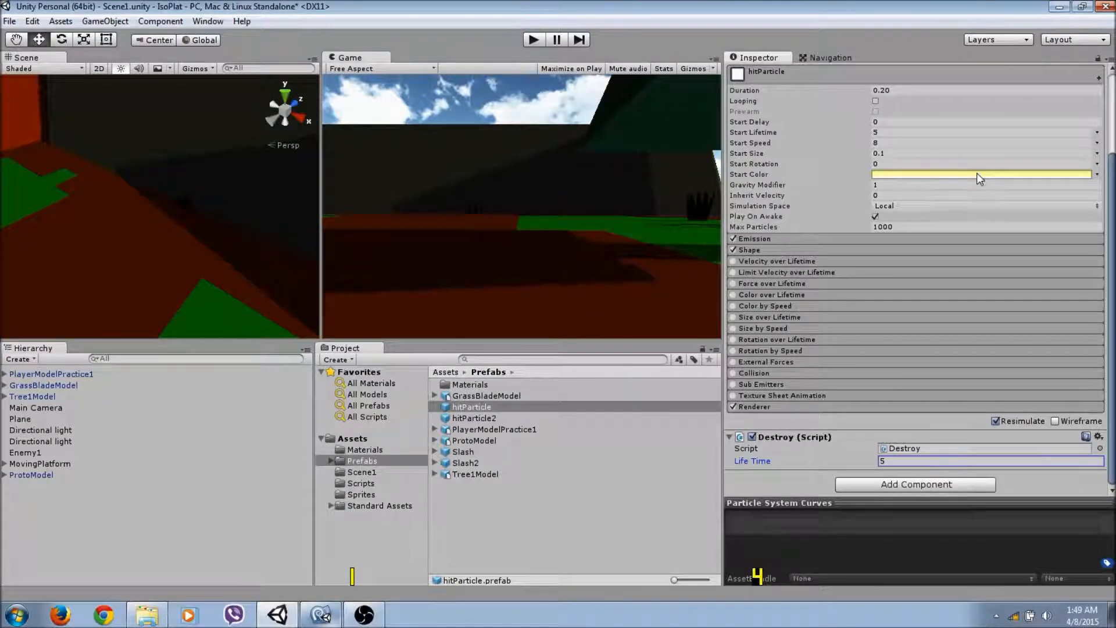
click(244, 440)
click(786, 414)
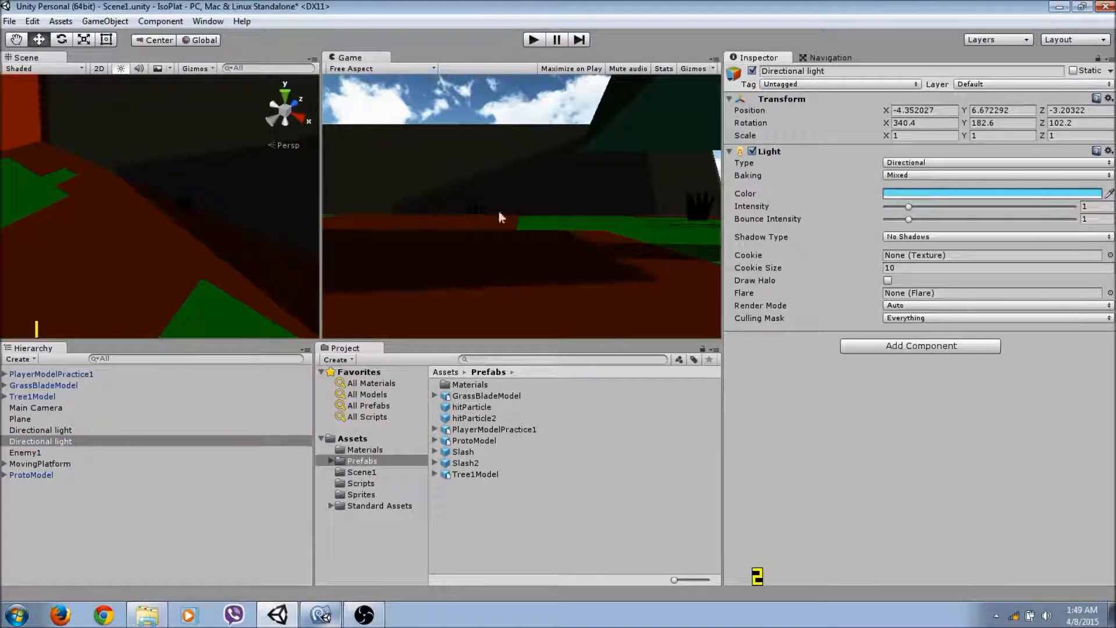
click(30, 453)
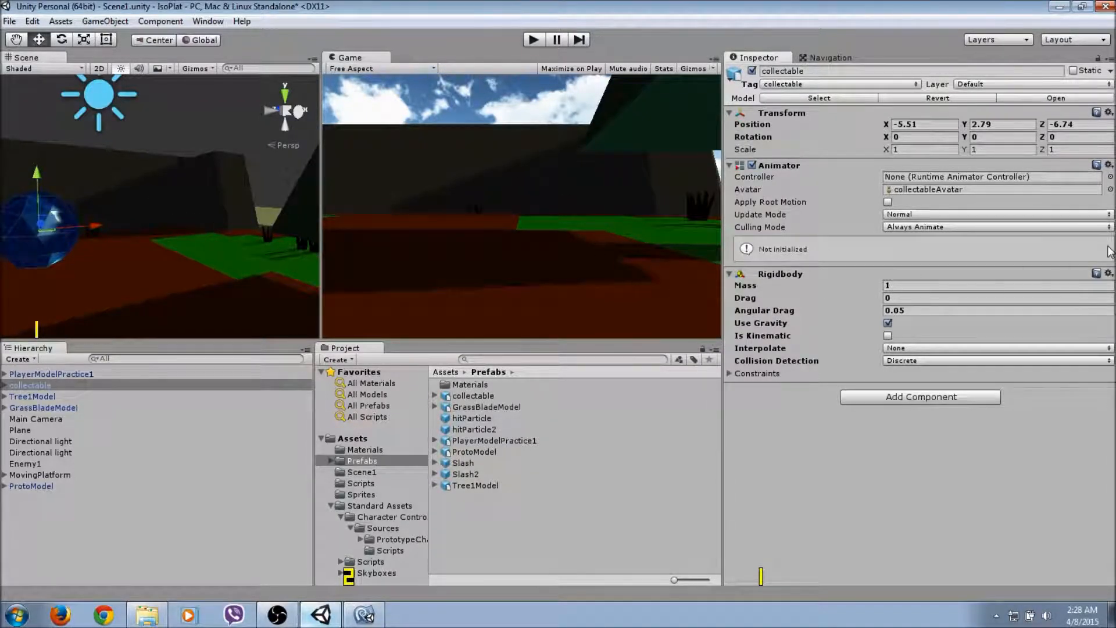
Remove the Rigidbody from the collectable object and add a Sphere Collider in its place.
click(1108, 273)
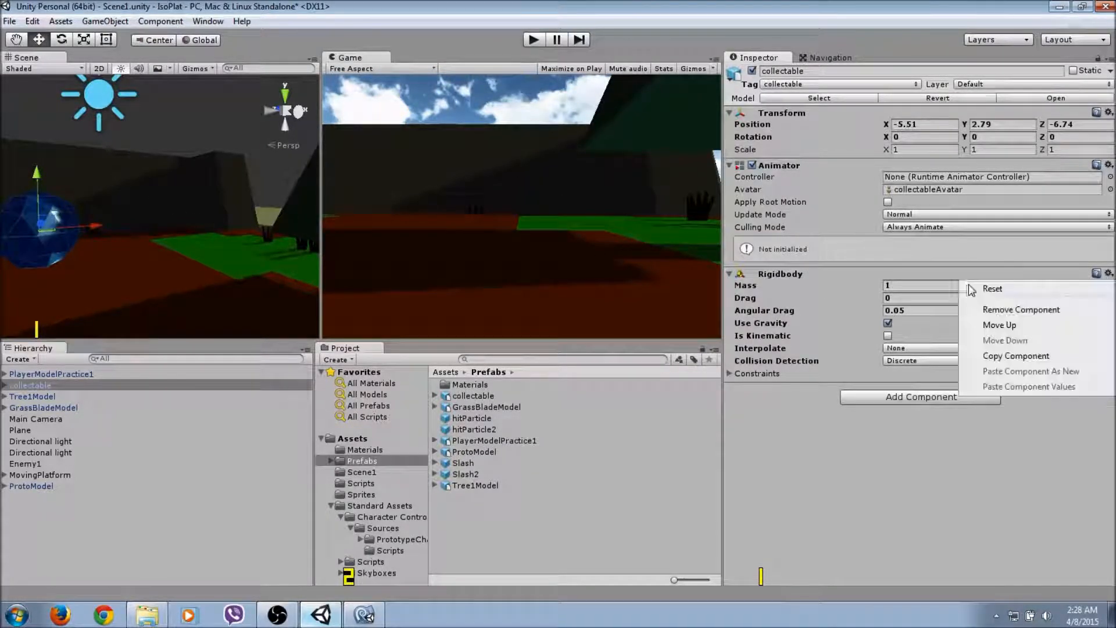
click(988, 308)
click(895, 280)
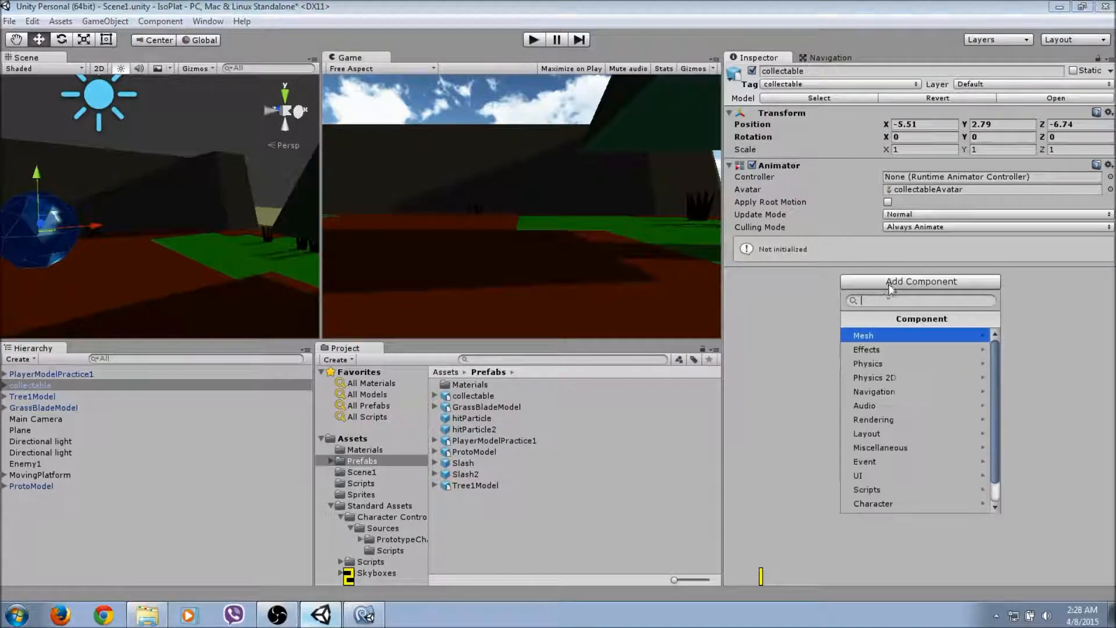
click(878, 371)
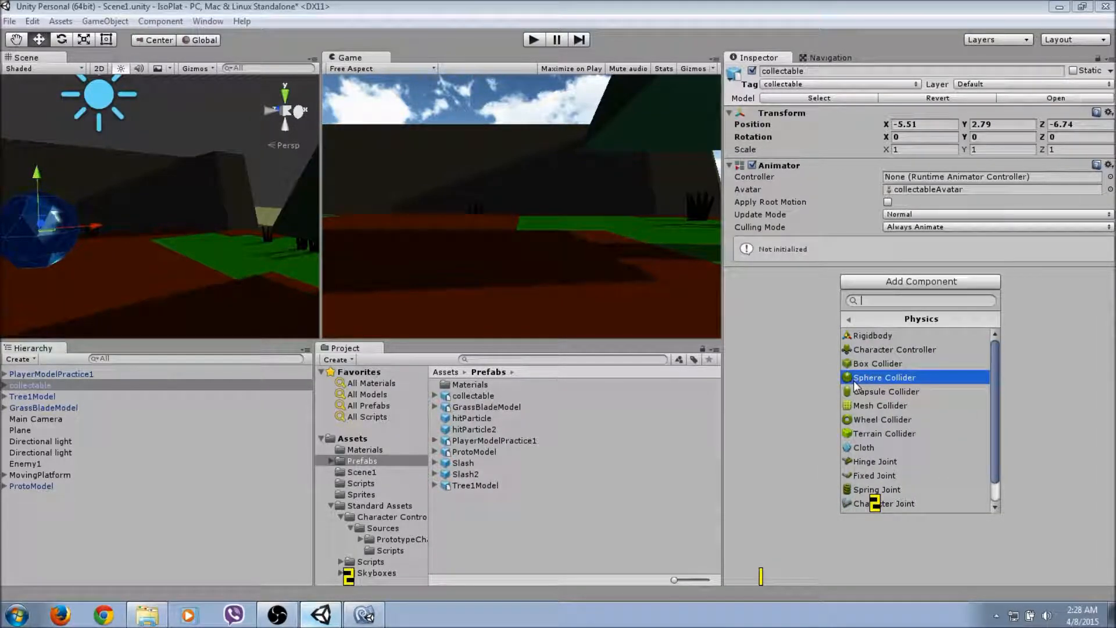
click(855, 378)
middle_drag(40, 236, 83, 237)
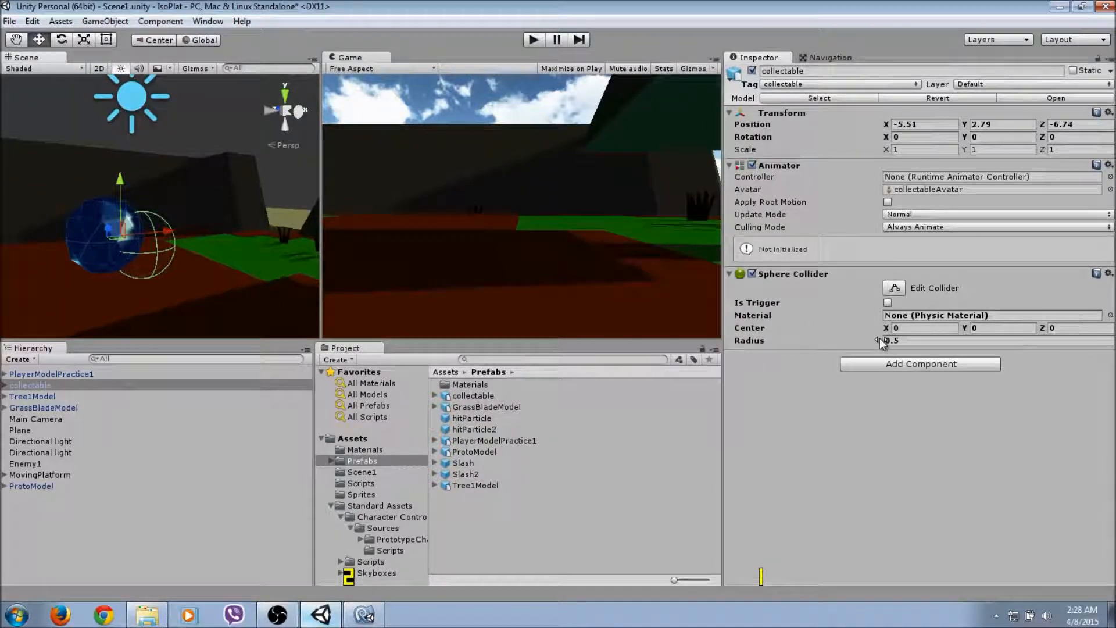
Centre the collectable's Sphere Collider on the model at X -0.54, Y 0.2, Z 0.26 and make it a trigger.
drag(887, 328, 874, 332)
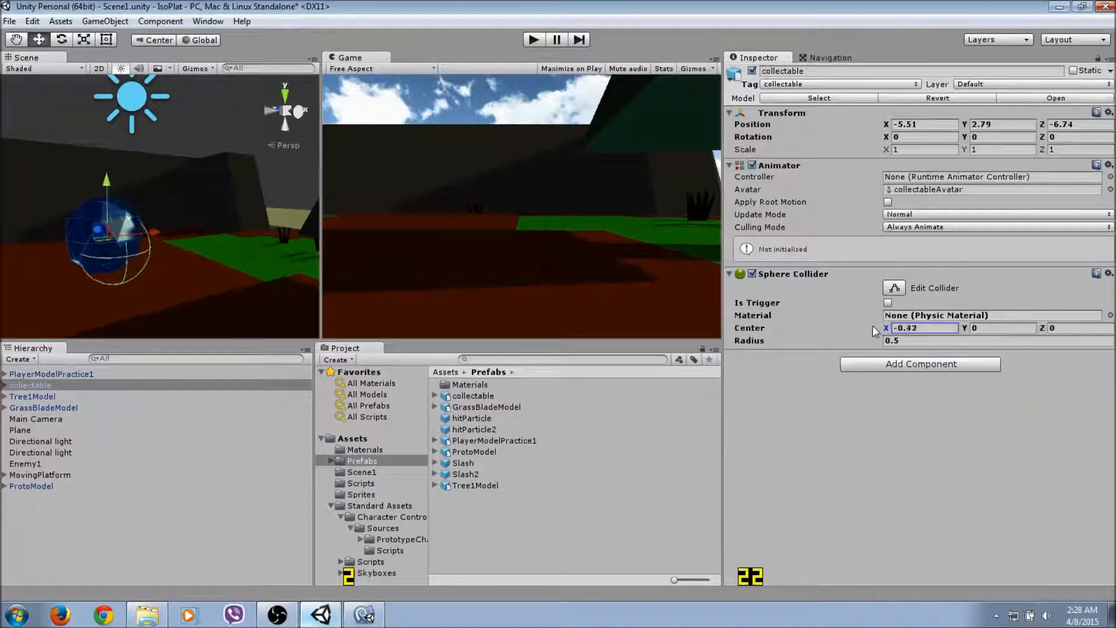
drag(965, 329, 968, 329)
alt+drag(155, 241, 100, 226)
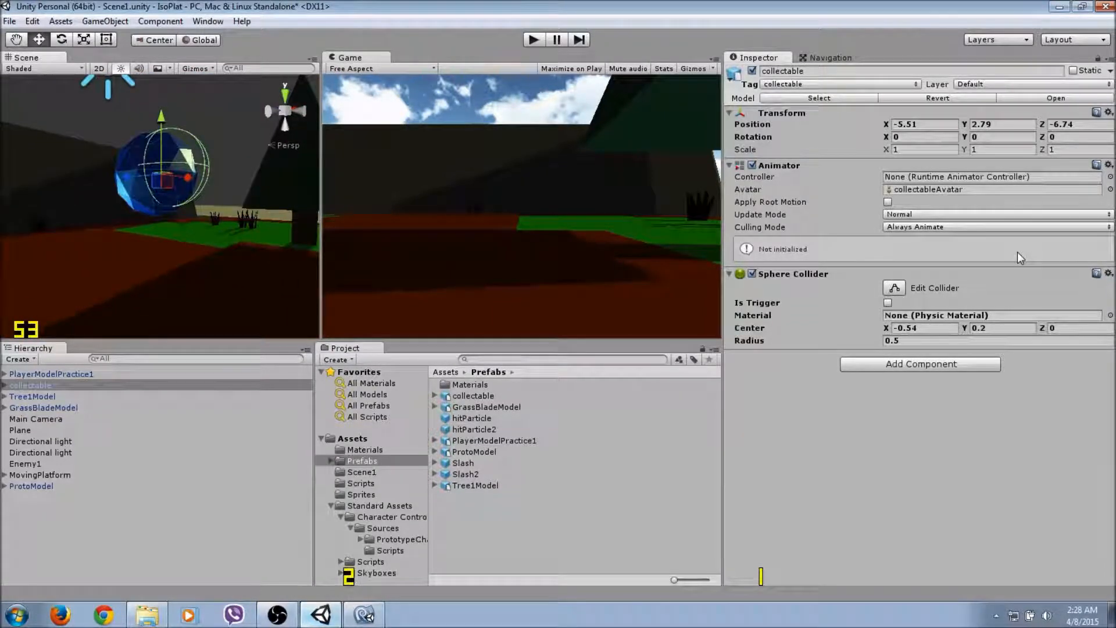
mouse_move(1047, 328)
mouse_down()
mouse_move(1033, 328)
mouse_move(1048, 327)
mouse_up()
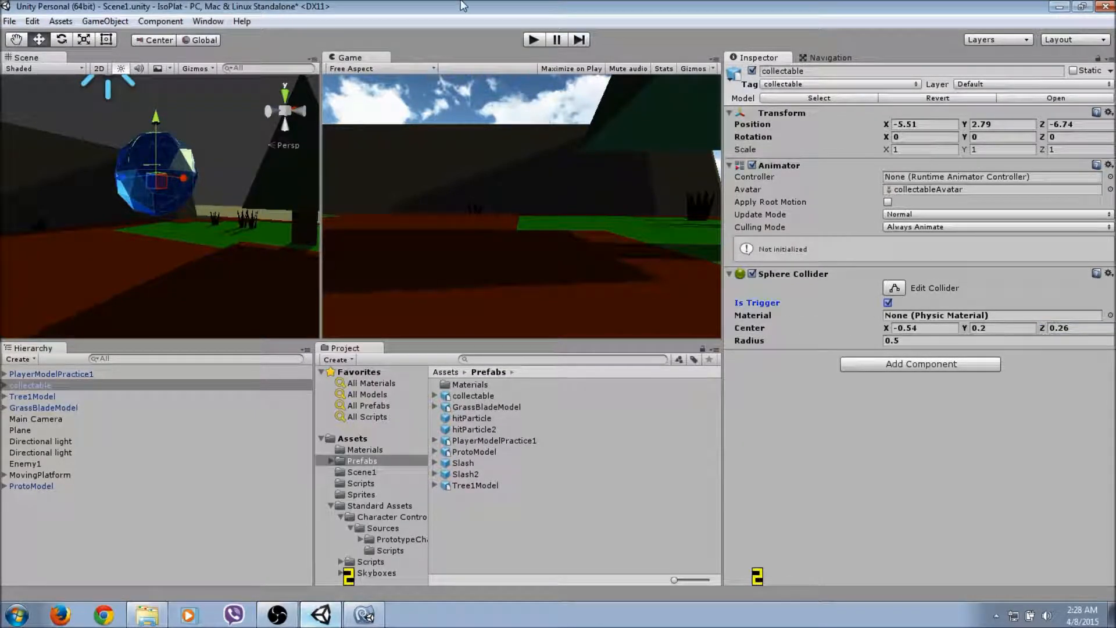
Playtest the scene by running the player into the blue collectable and slashing the enemy, and stop the game.
click(533, 41)
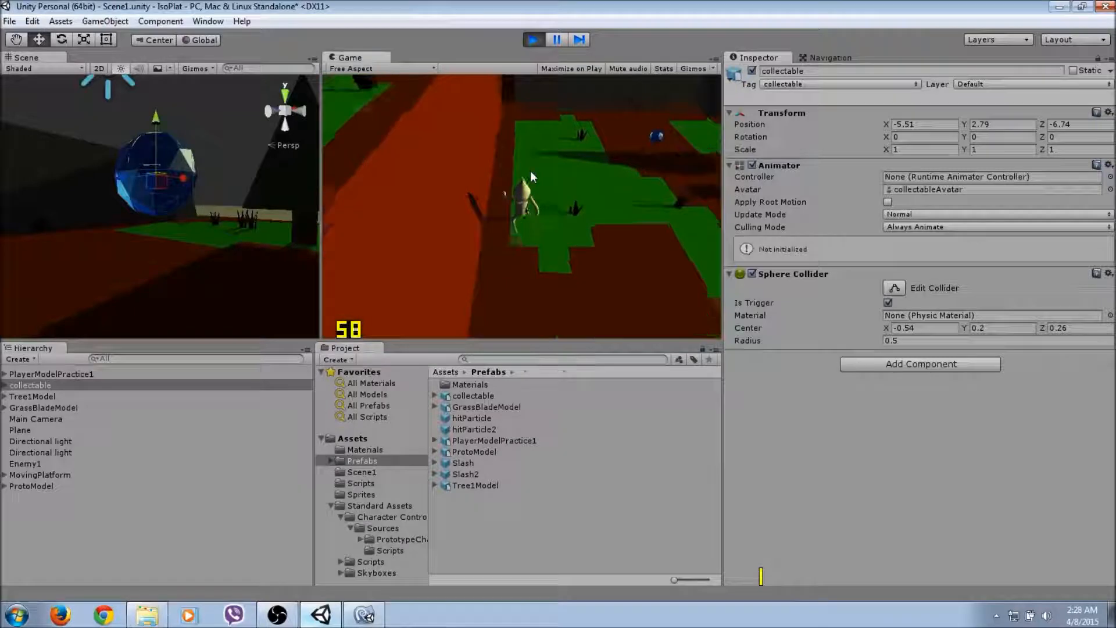
key(d)
key(s)
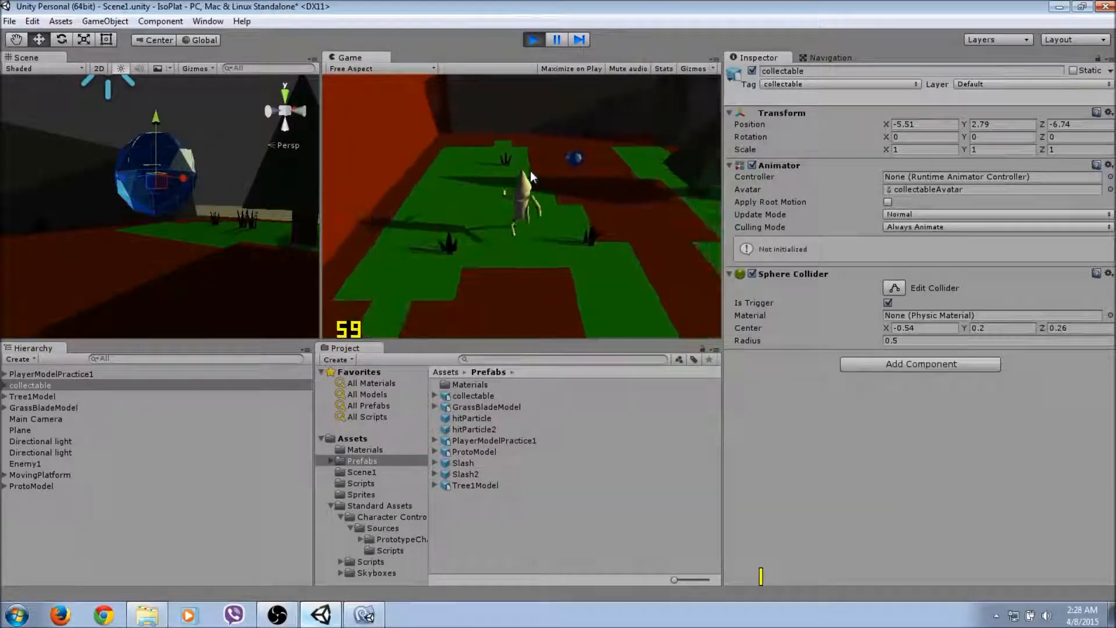
key(a)
key(s)
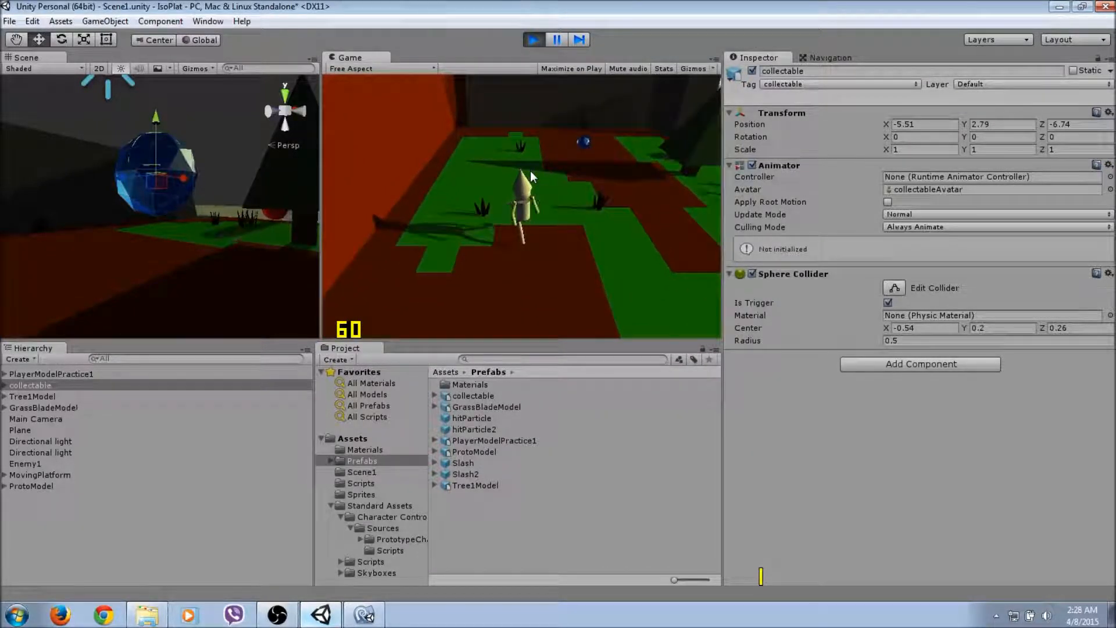
key(w)
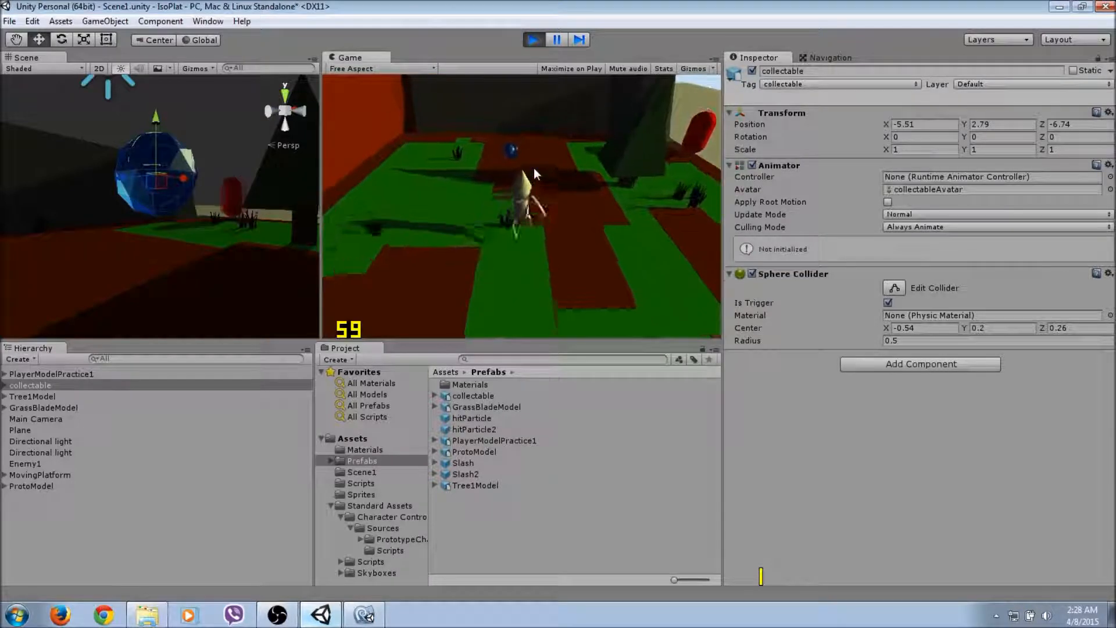
key(w)
key(a)
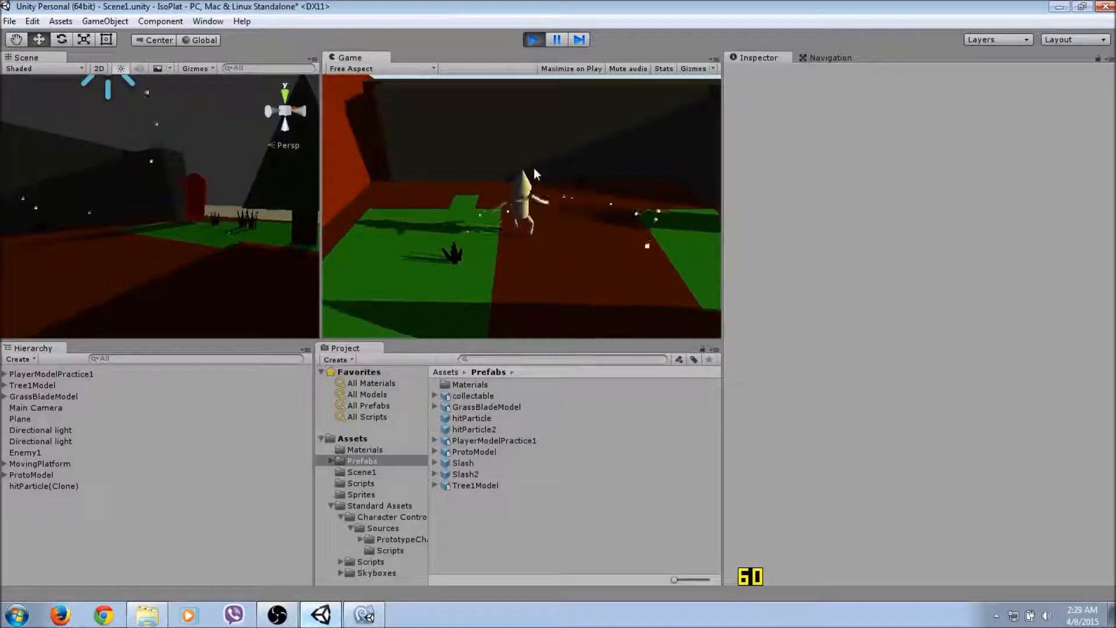
key(d)
click(533, 168)
click(533, 174)
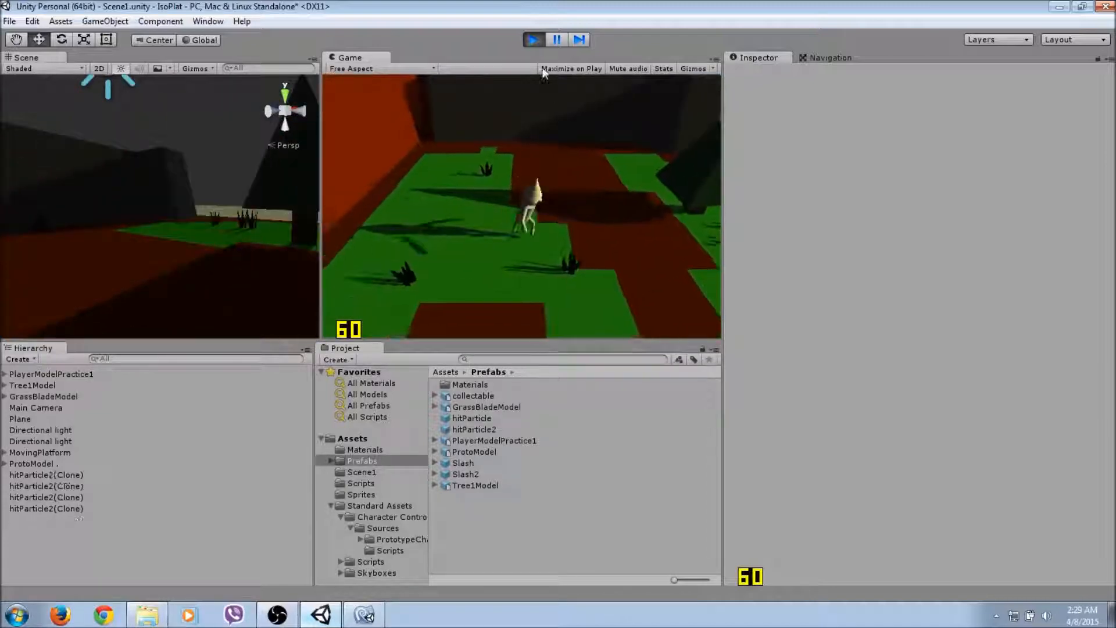
click(532, 39)
Set the hitParticle2 prefab's Start Color to light yellow with RGB 255, 252, 148.
click(610, 418)
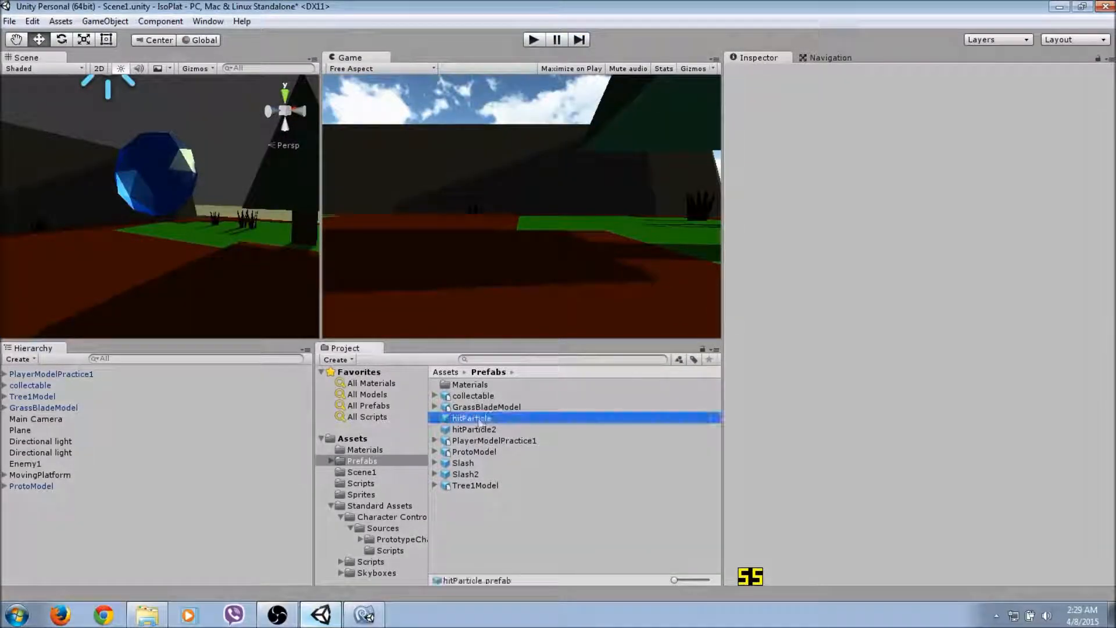
click(499, 430)
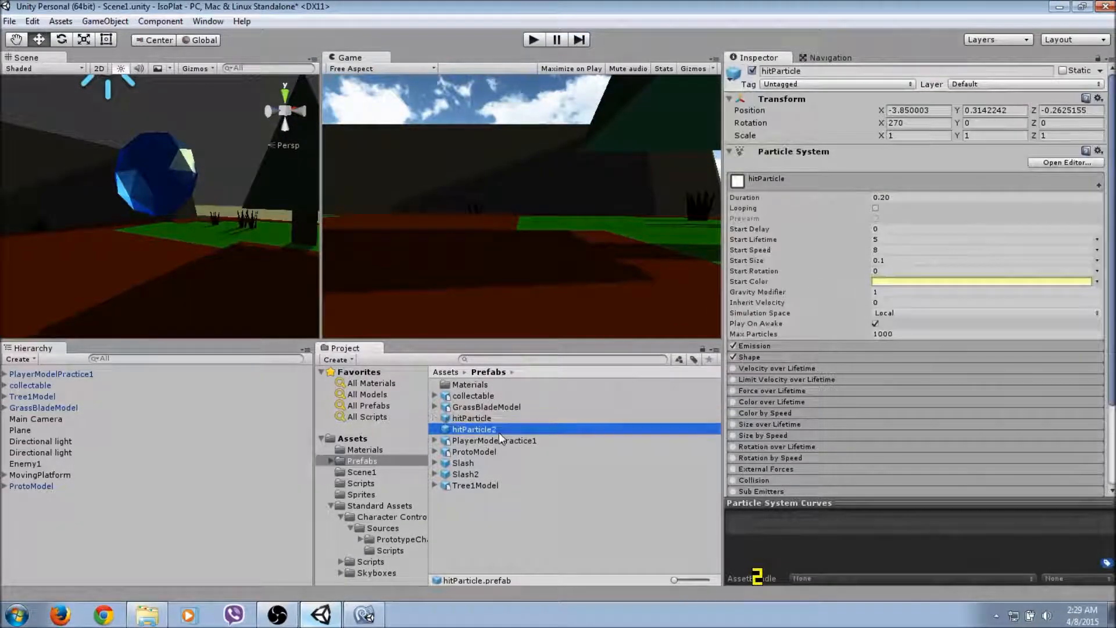
click(986, 281)
click(123, 137)
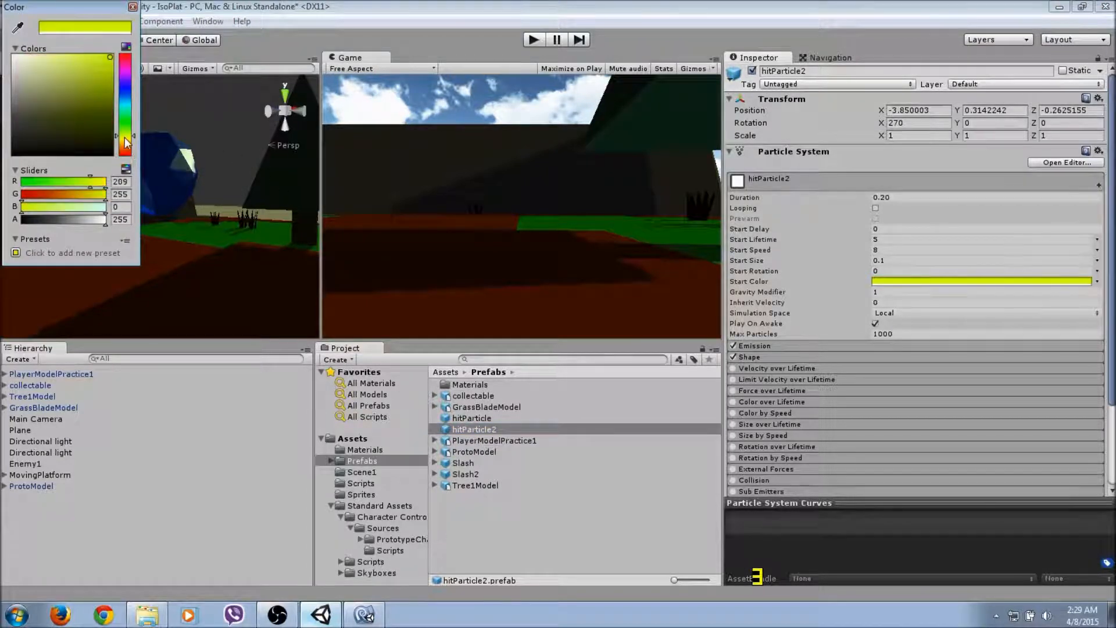
click(92, 62)
click(122, 139)
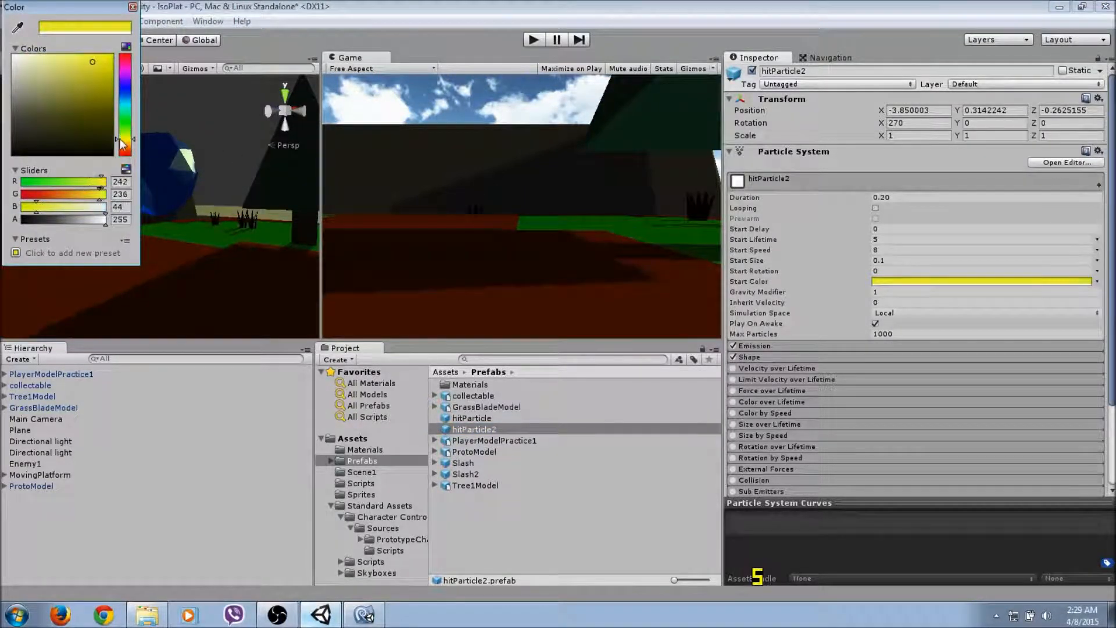
drag(99, 63, 107, 48)
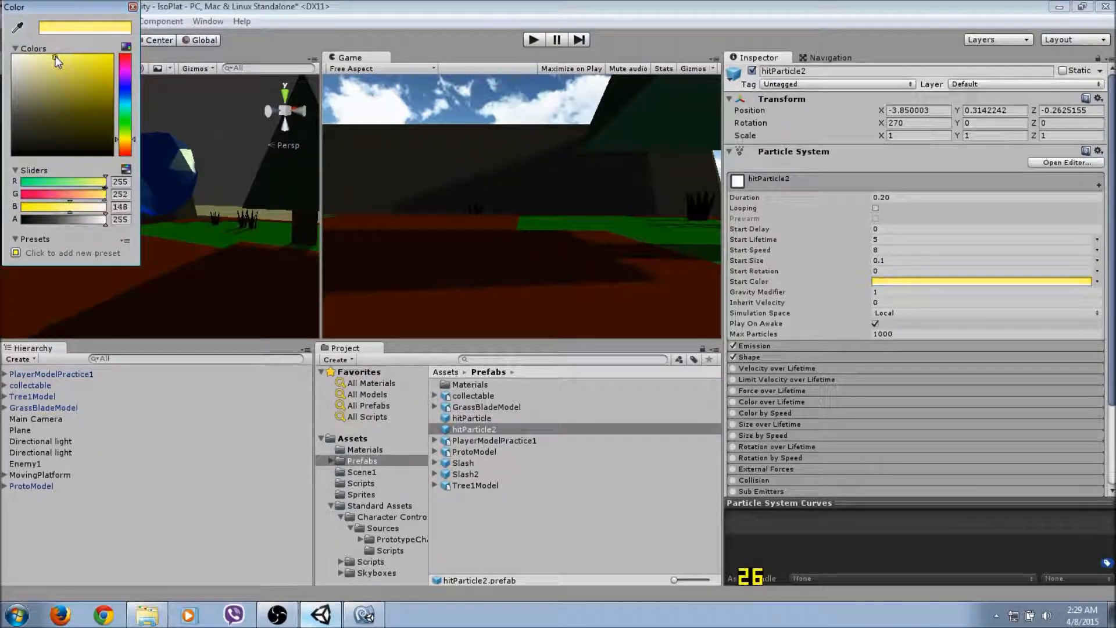
click(475, 427)
Set the hitParticle prefab's Start Color to light blue with RGB 174, 242, 255.
click(471, 418)
click(966, 281)
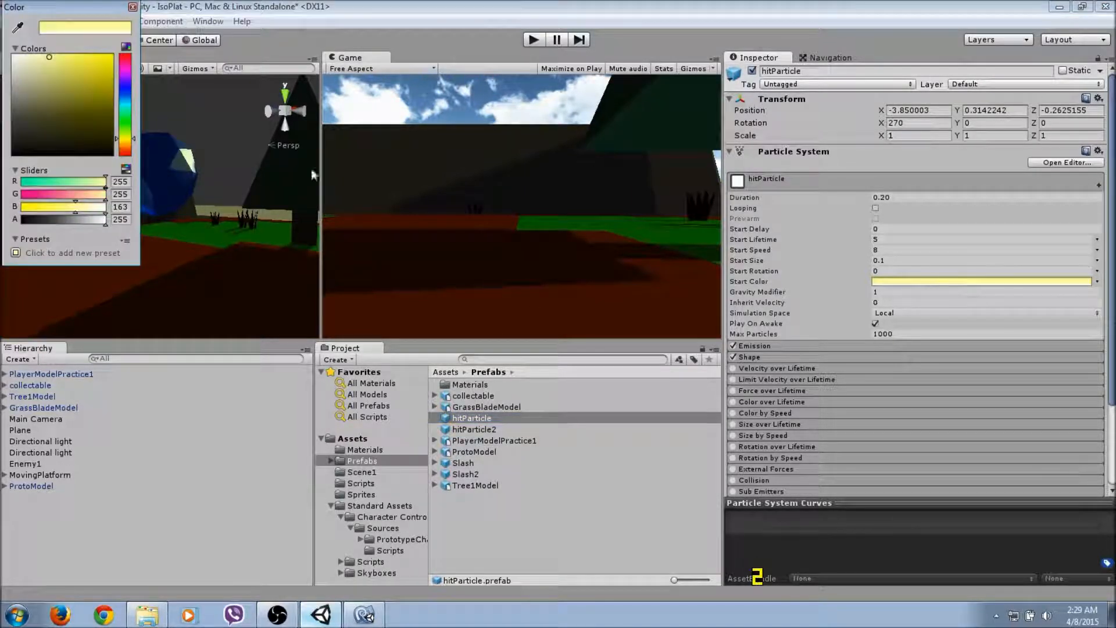
click(123, 103)
drag(93, 78, 44, 57)
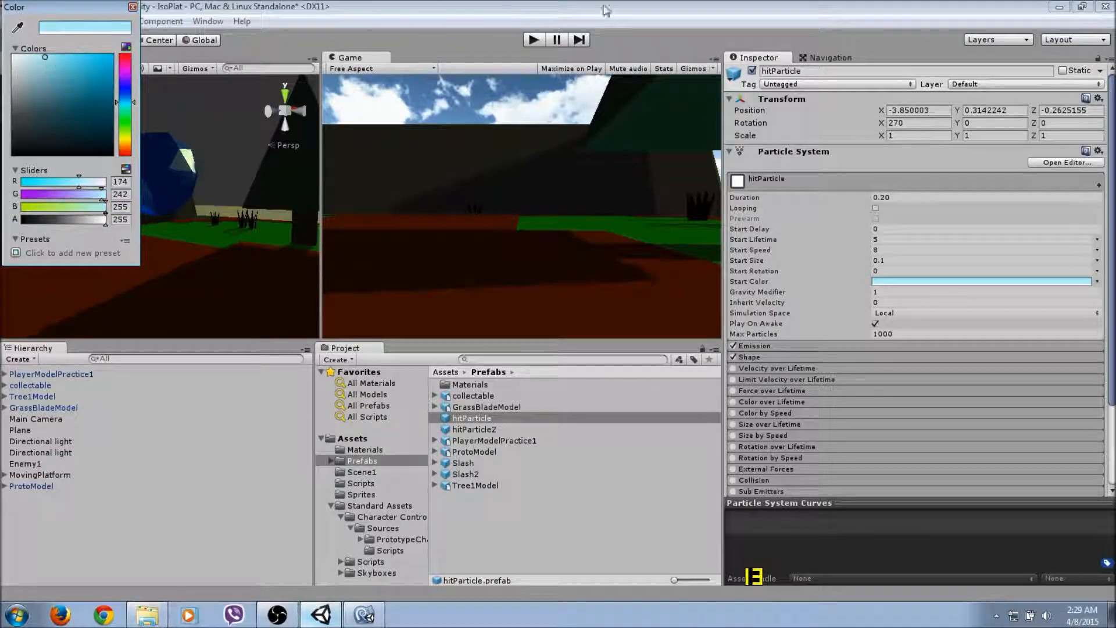
click(641, 29)
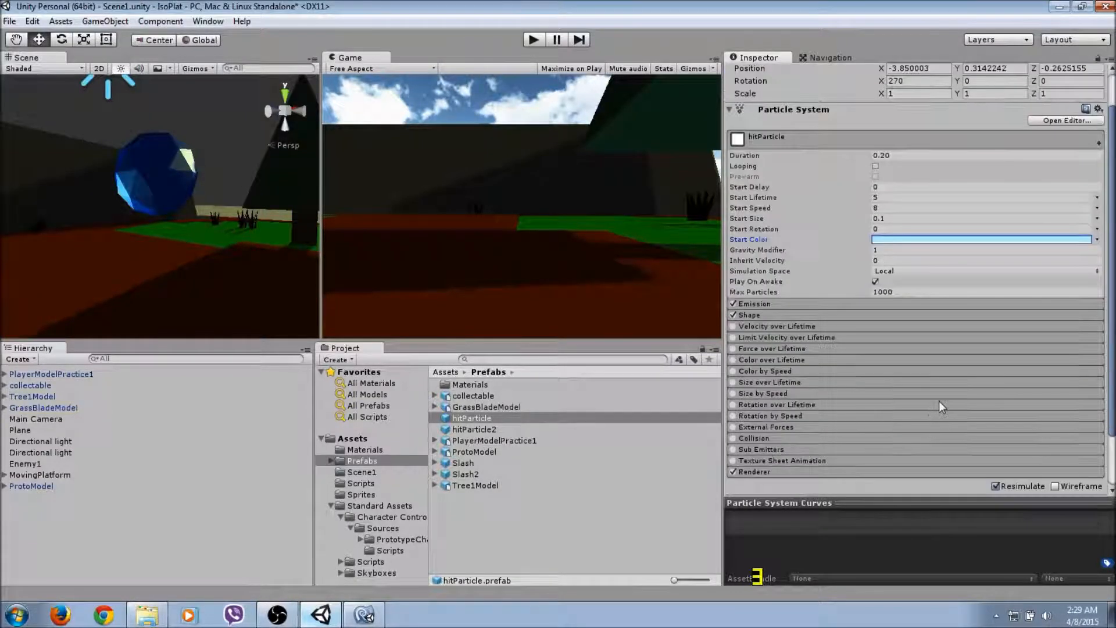
click(605, 498)
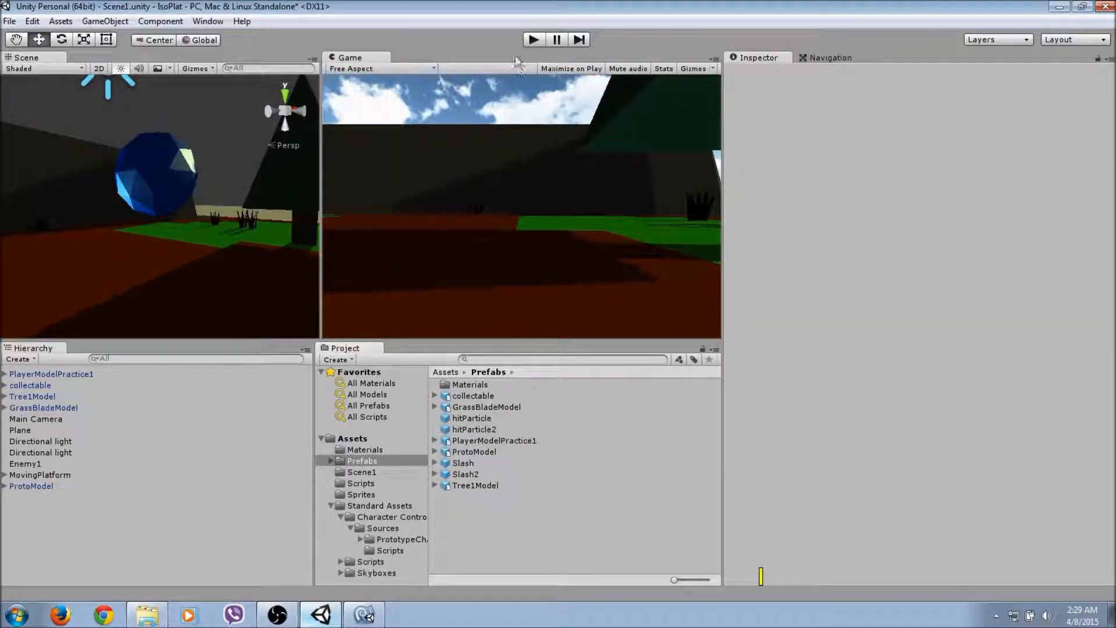
Playtest the new particle colours by slashing the red enemy and picking up the collectable, and stop the game.
click(534, 41)
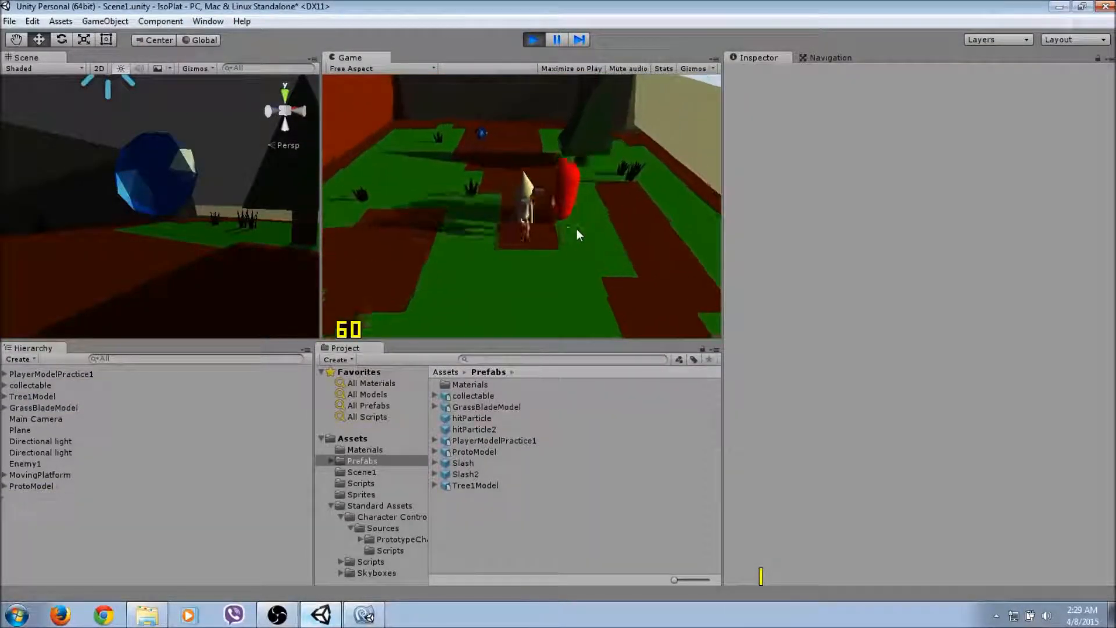
click(576, 229)
click(431, 229)
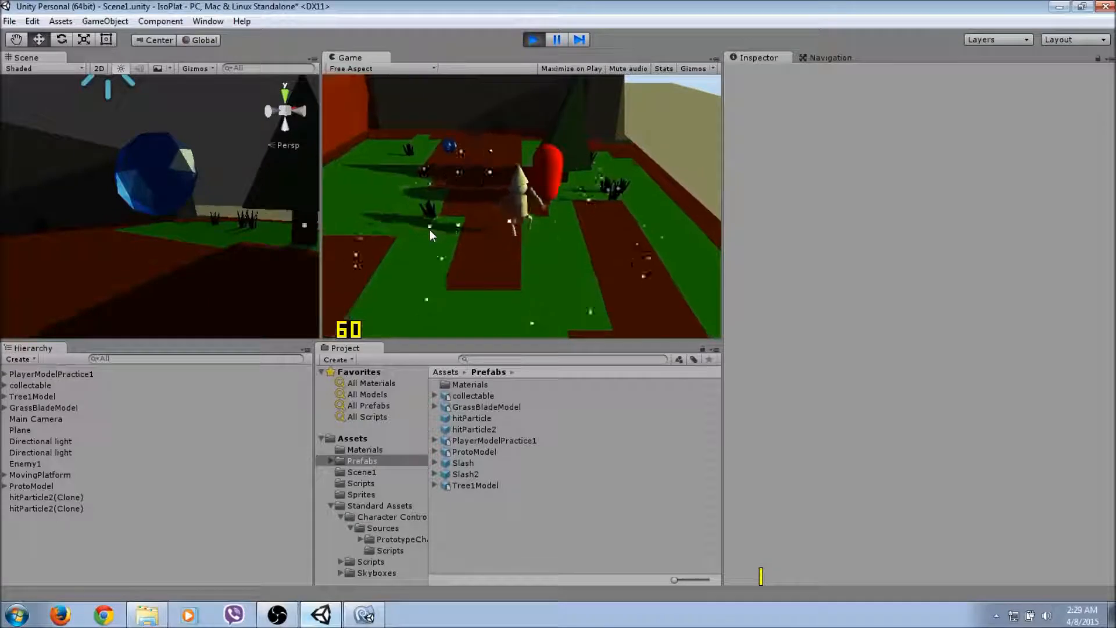
click(430, 229)
click(430, 229)
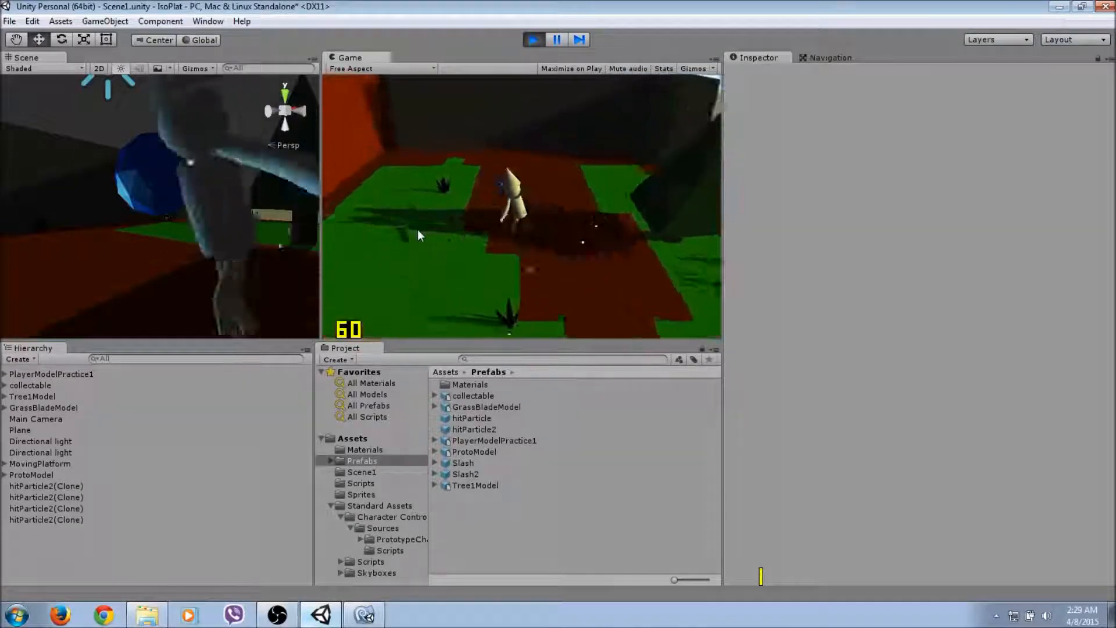
key(w)
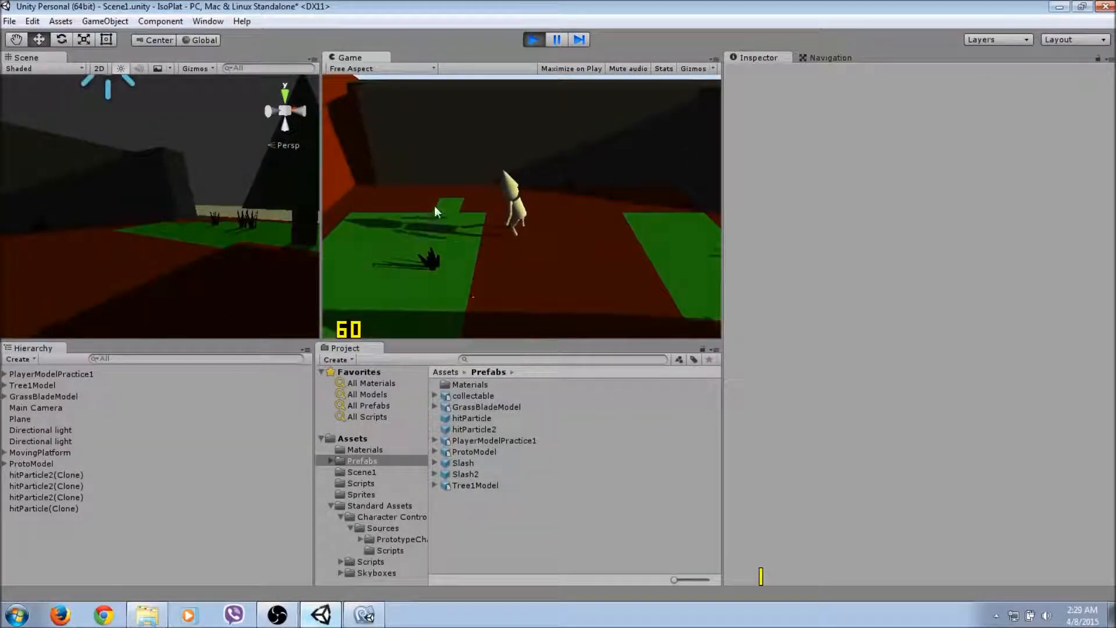
click(534, 39)
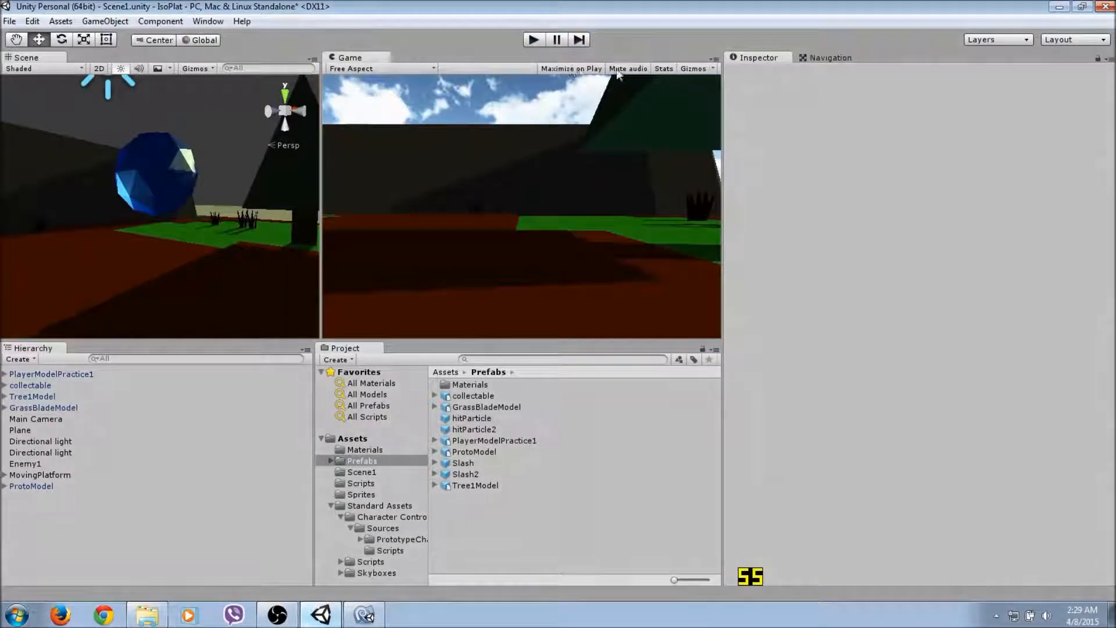
Run the game with Maximize on Play enabled and bring the player down from the ledge onto the lower ground.
click(535, 40)
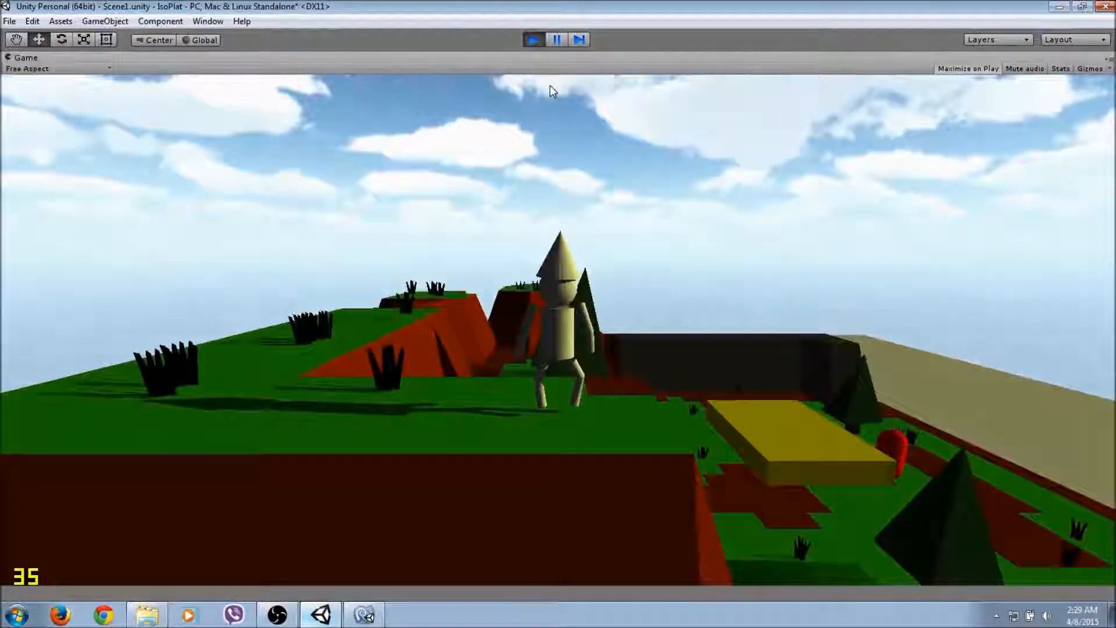
key(Right)
key(space)
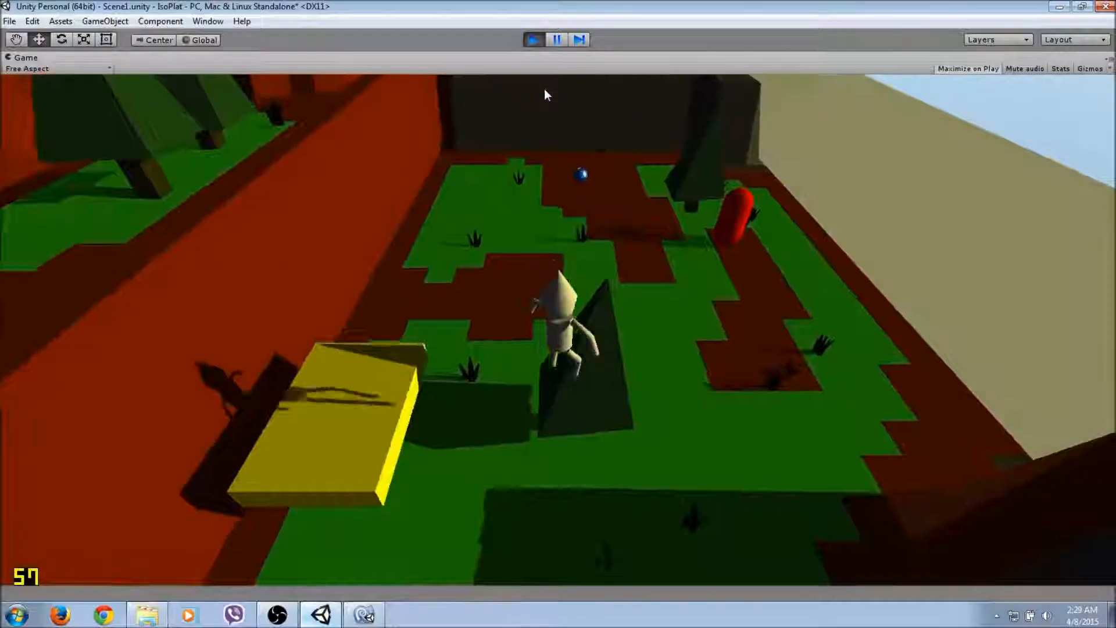
key(Right)
key(Up)
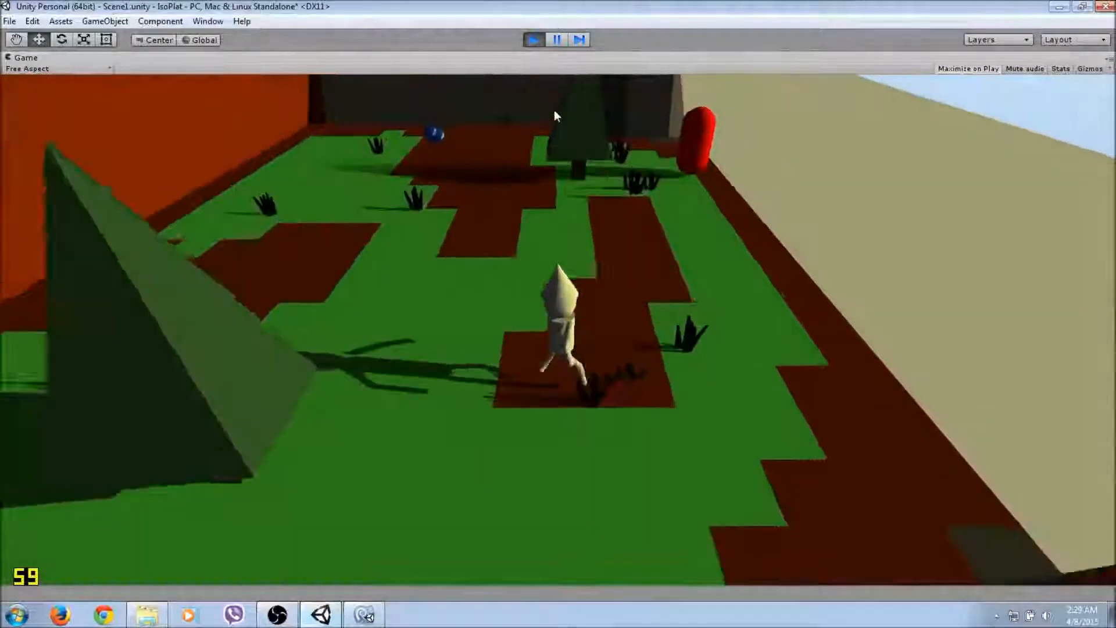
key(Up)
key(Right)
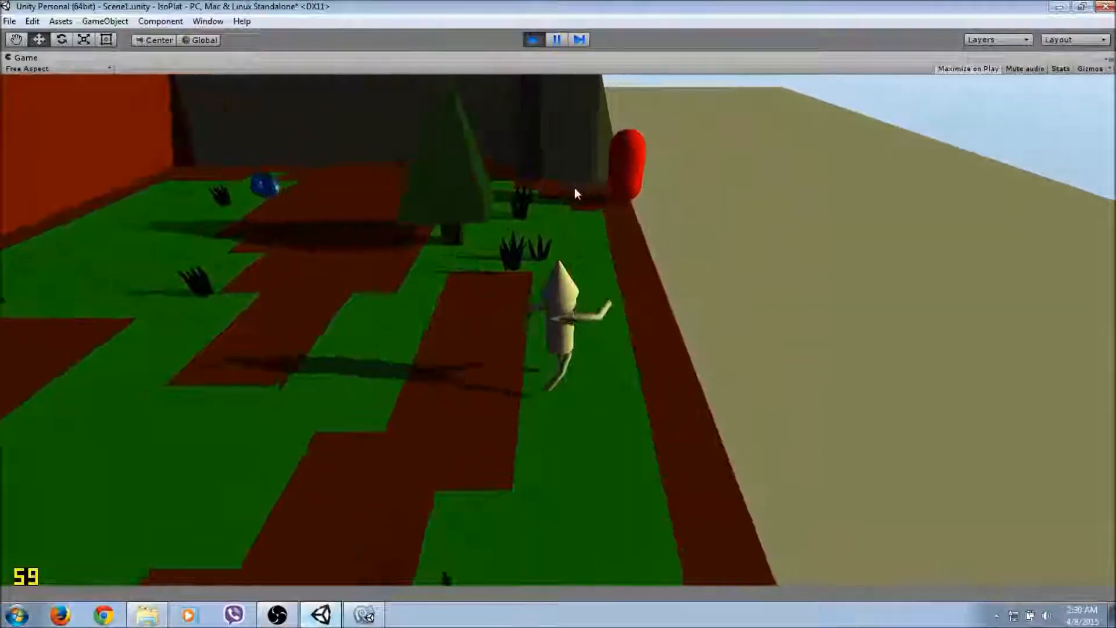
Approach the red enemy with the player and slash it repeatedly until it is destroyed.
key(Up)
key(Left)
key(Down)
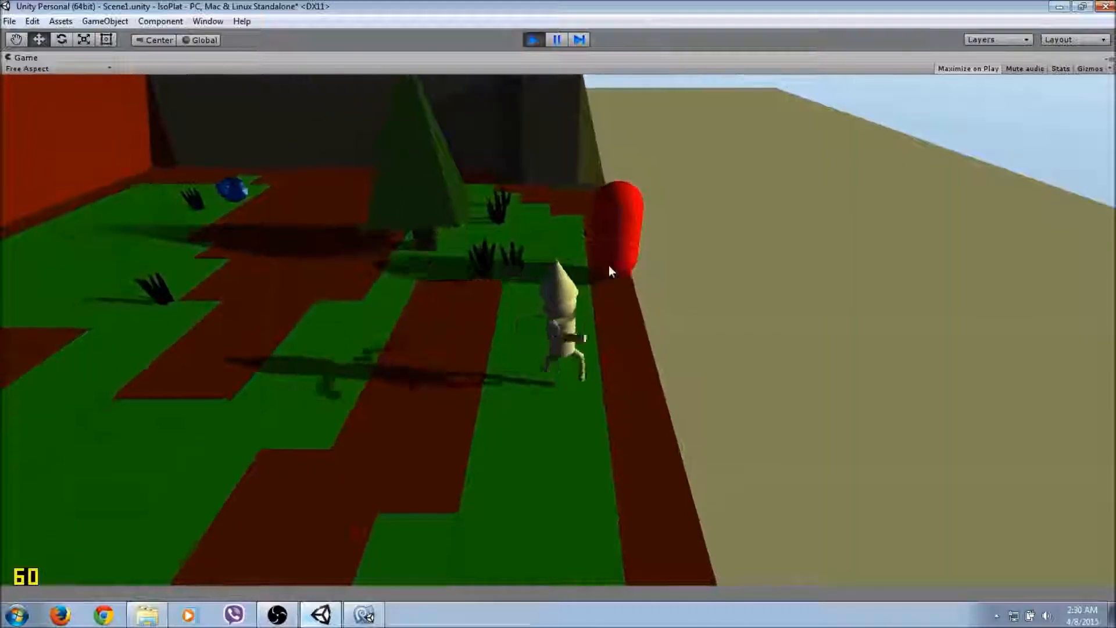
key(Up)
key(Left)
key(Down)
key(Right)
click(616, 293)
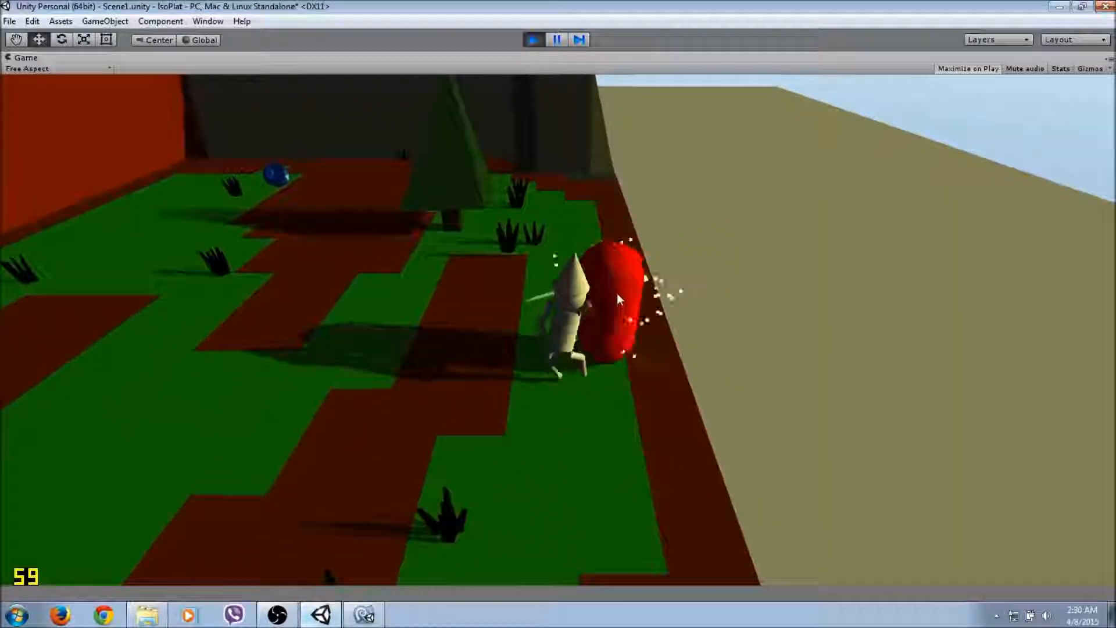
key(d)
click(605, 293)
click(563, 292)
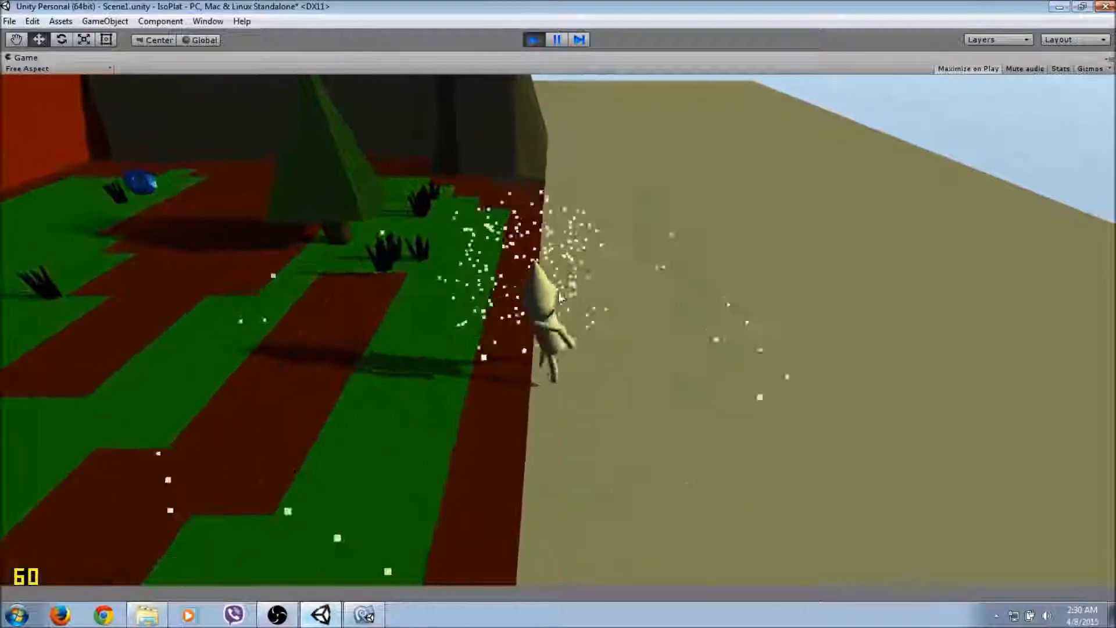
Run the player back past the tree and pick up the blue collectable to test its particle burst.
key(space)
key(a)
key(w)
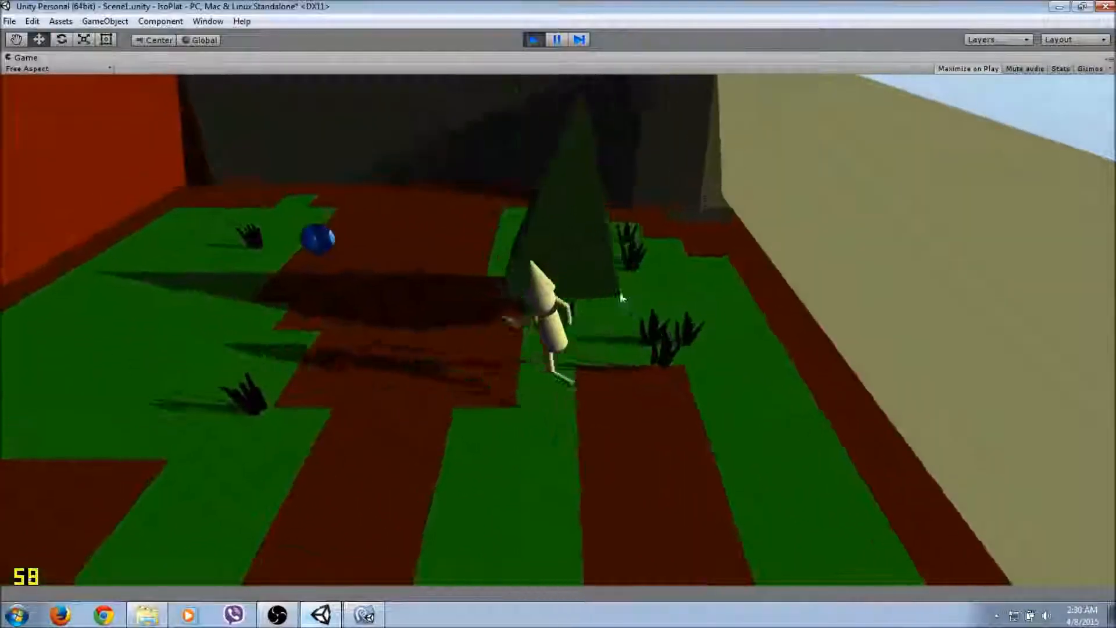
key(a)
key(s)
key(w)
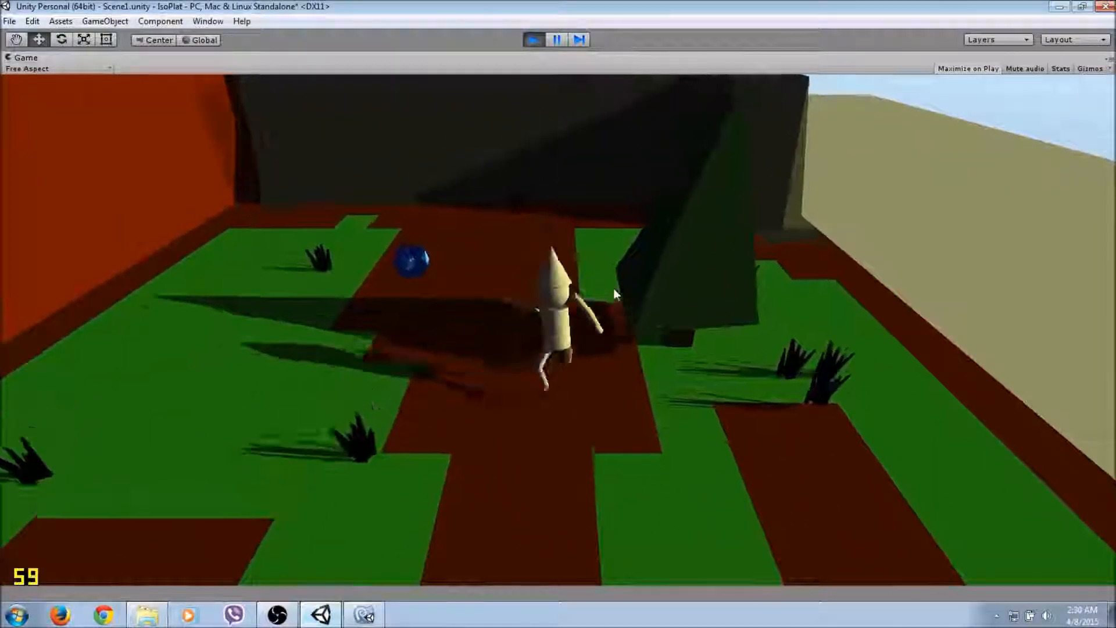
key(a)
key(s)
key(d)
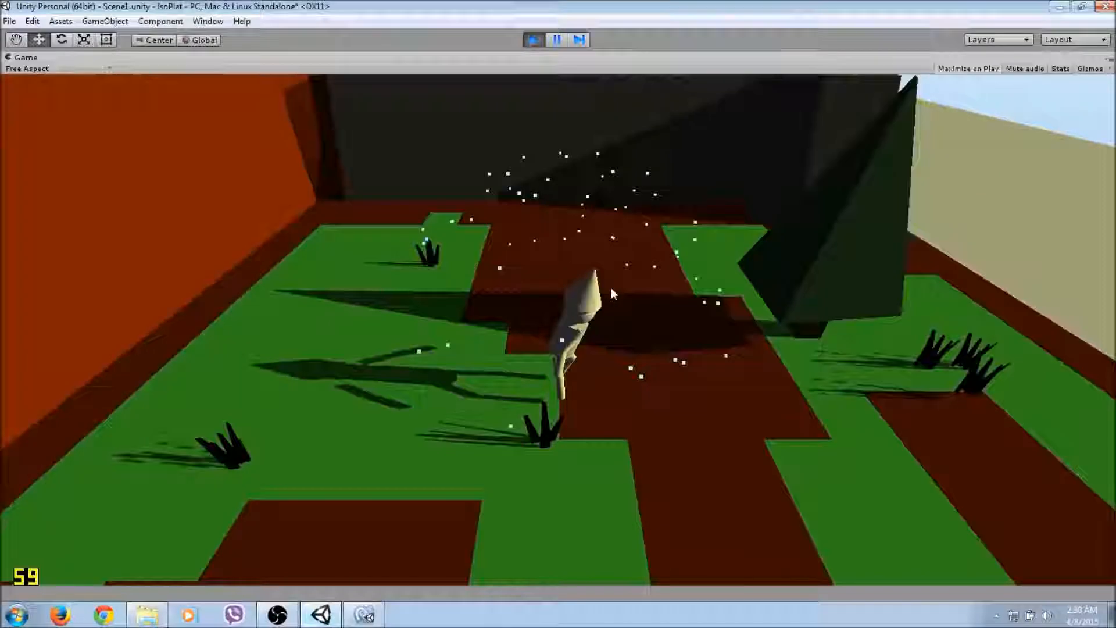